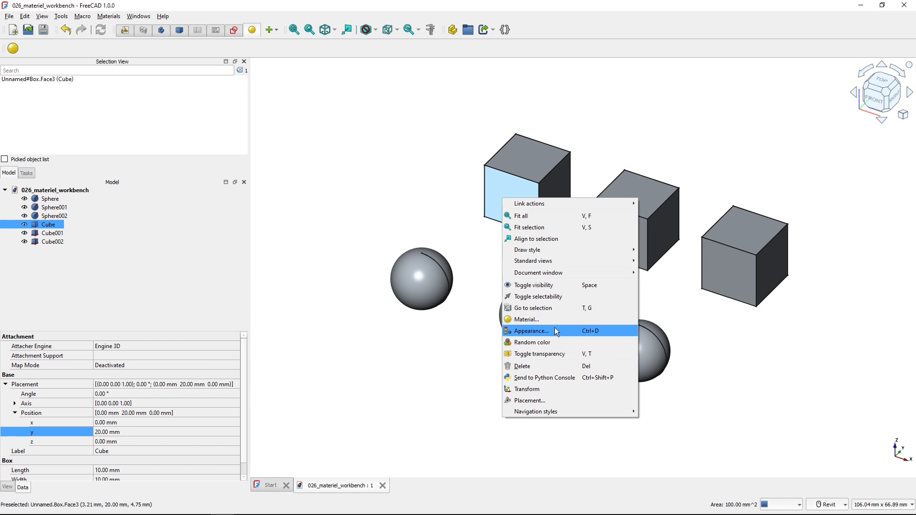
{"action": "right_click", "coordinate": [518, 205]}
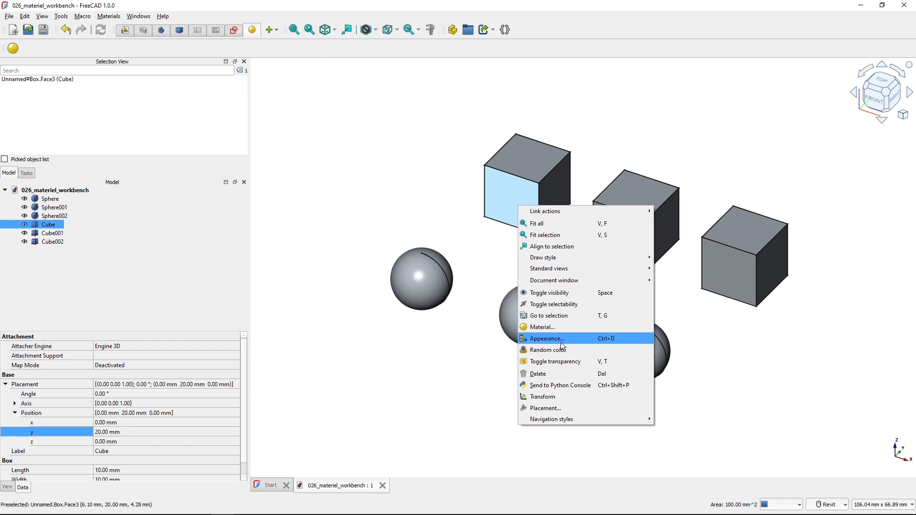
{"action": "left_click", "coordinate": [564, 342]}
{"action": "left_click", "coordinate": [452, 353]}
{"action": "left_click", "coordinate": [453, 353]}
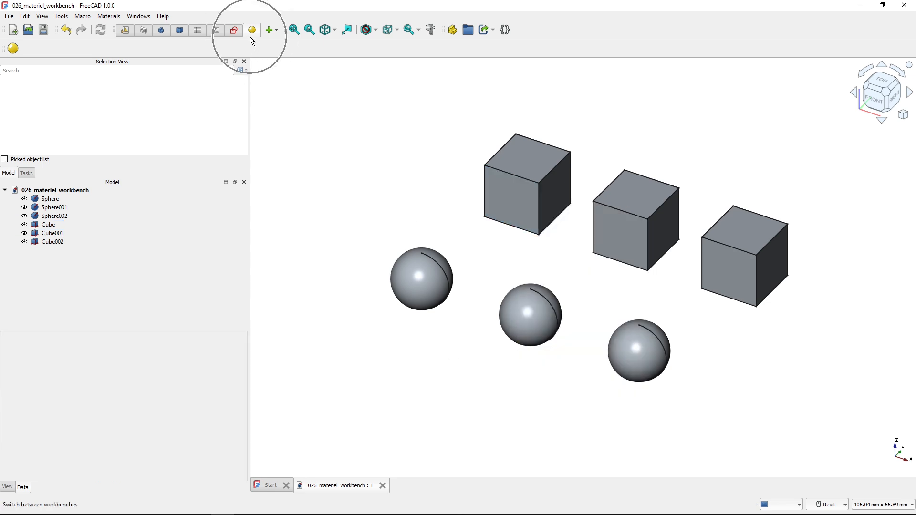
Open the material editor, pick the standard Default material from the recent ones, and leave without changes
{"action": "left_click", "coordinate": [13, 49]}
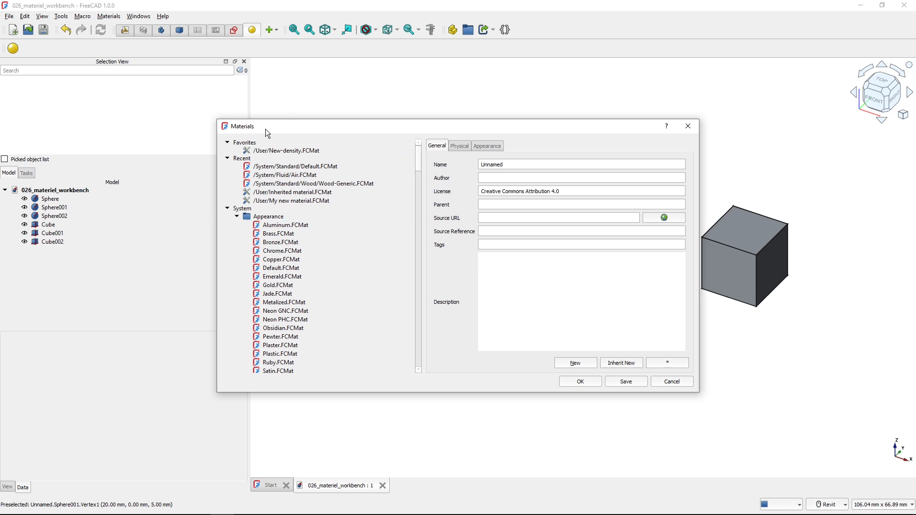
{"action": "left_click", "coordinate": [253, 165]}
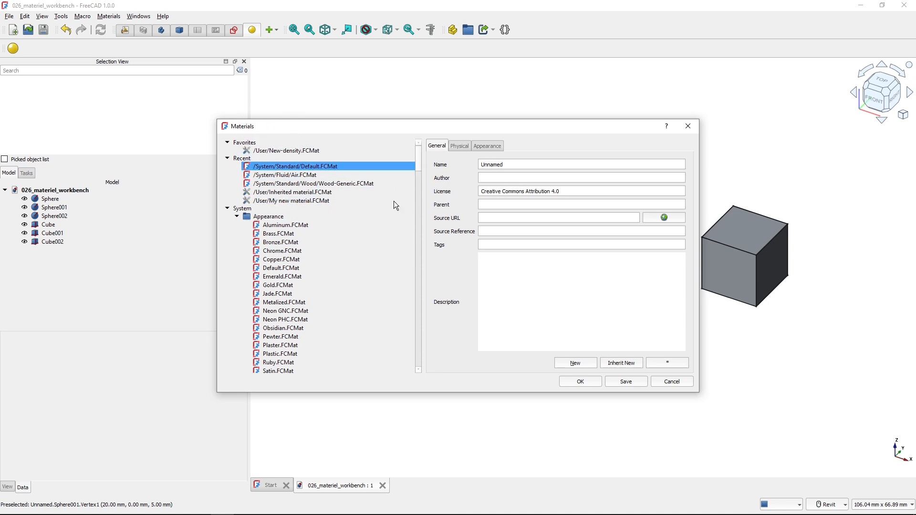
{"action": "left_click", "coordinate": [676, 381]}
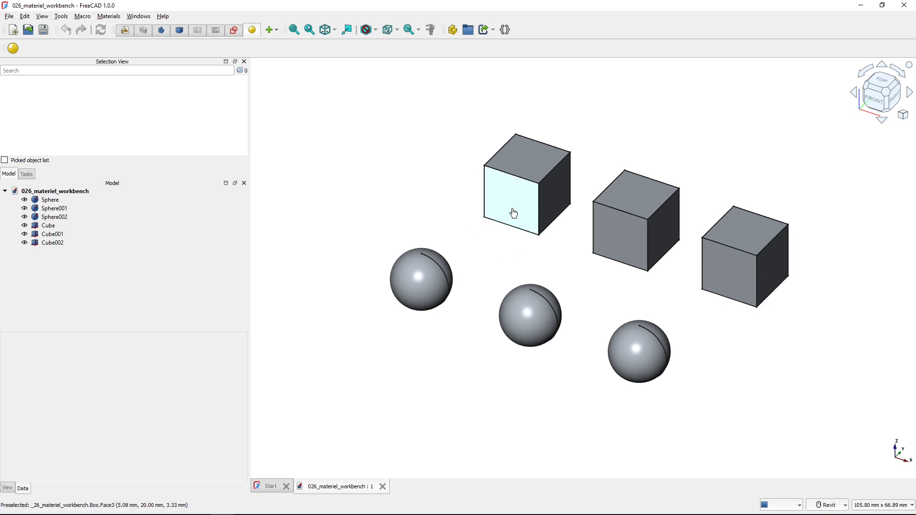
Open the display properties of the object Cube and look through the materials available for it
{"action": "left_click", "coordinate": [513, 210]}
{"action": "right_click", "coordinate": [512, 209]}
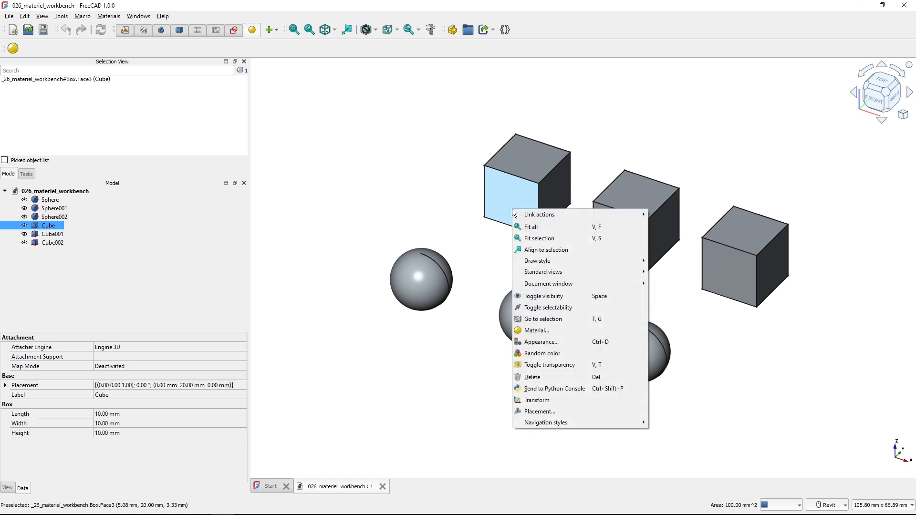
{"action": "left_click", "coordinate": [559, 342]}
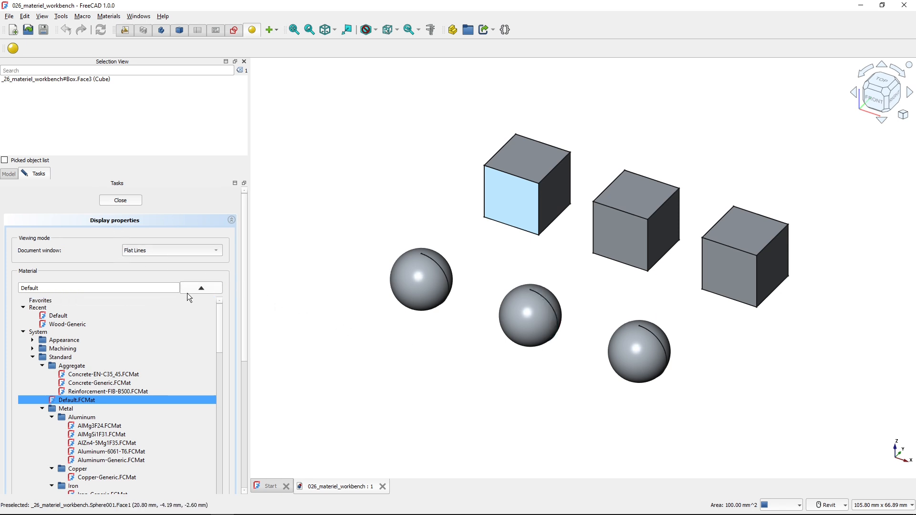
{"action": "left_click", "coordinate": [209, 288]}
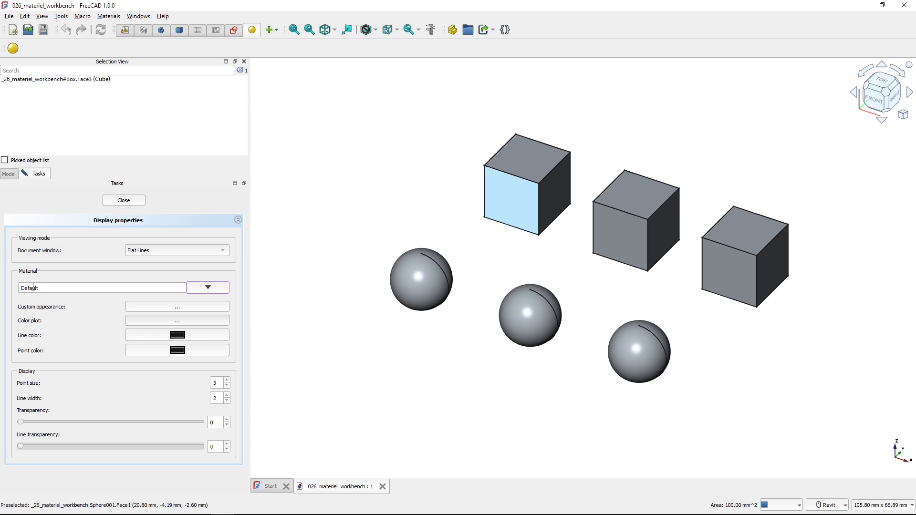
{"action": "left_click", "coordinate": [203, 291]}
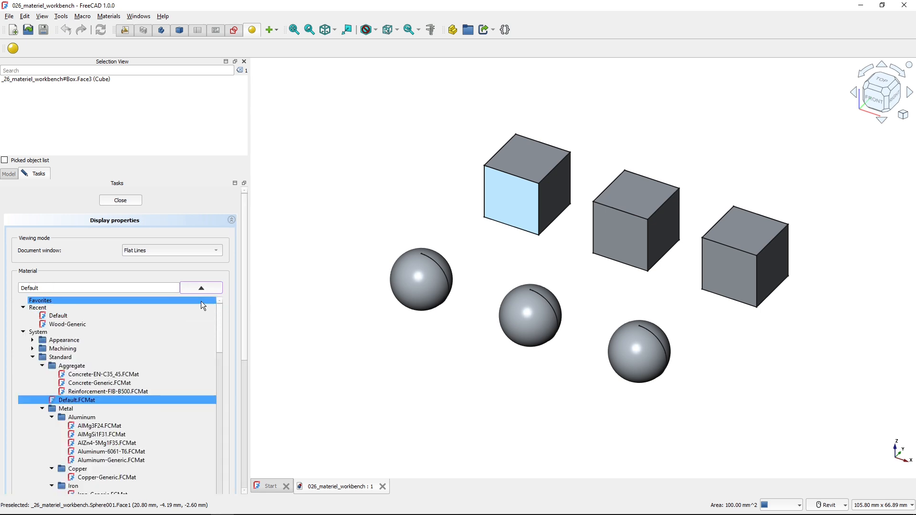
{"action": "left_click", "coordinate": [199, 286]}
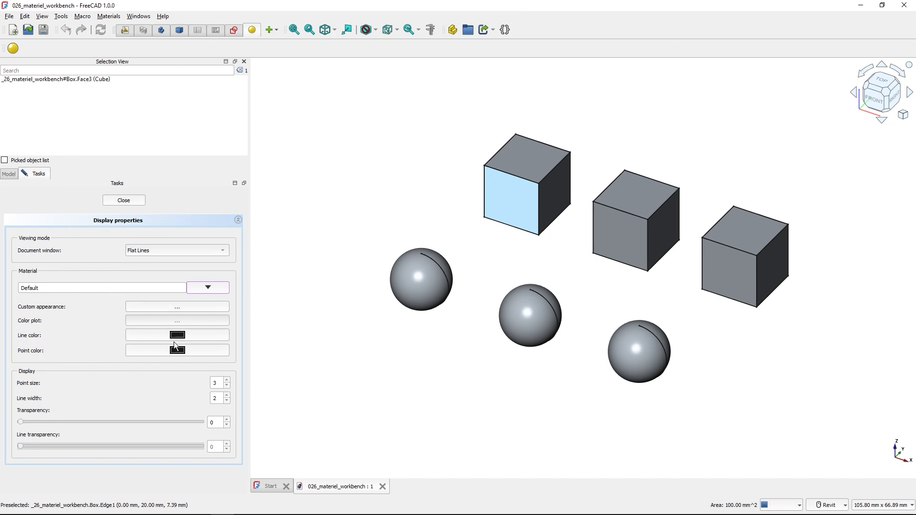
Set the line color of Cube to bright red from the basic colors
{"action": "left_click", "coordinate": [201, 335]}
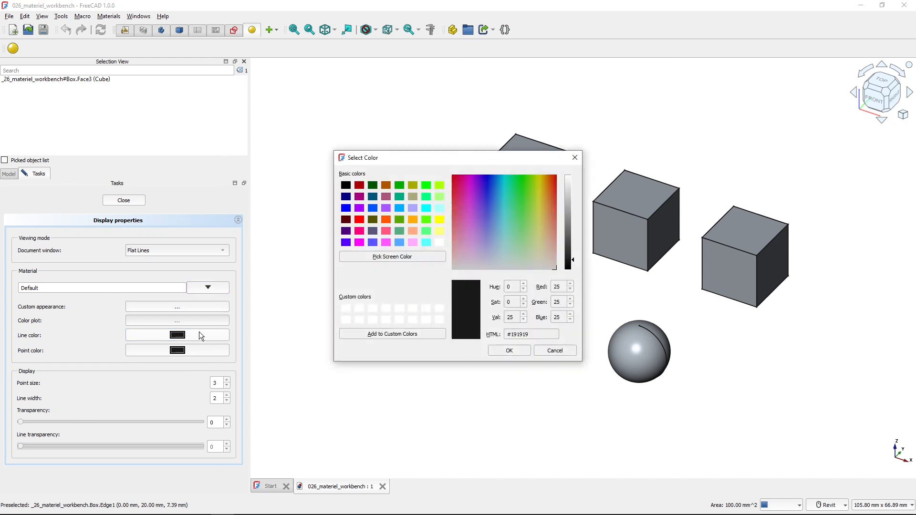
{"action": "left_click", "coordinate": [359, 220]}
{"action": "left_click", "coordinate": [494, 351]}
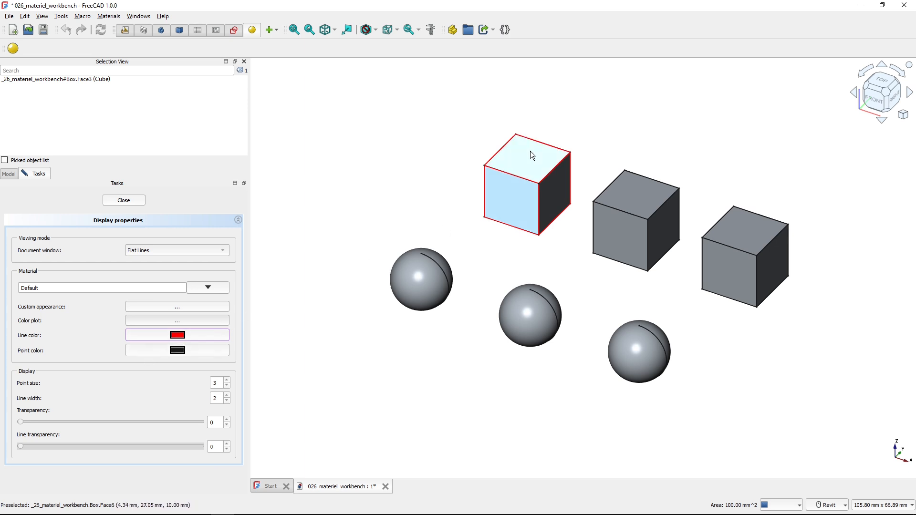
Set the diffuse color in Cube's custom appearance to green #00ff00, close its display properties and clear the selection
{"action": "left_click", "coordinate": [179, 306]}
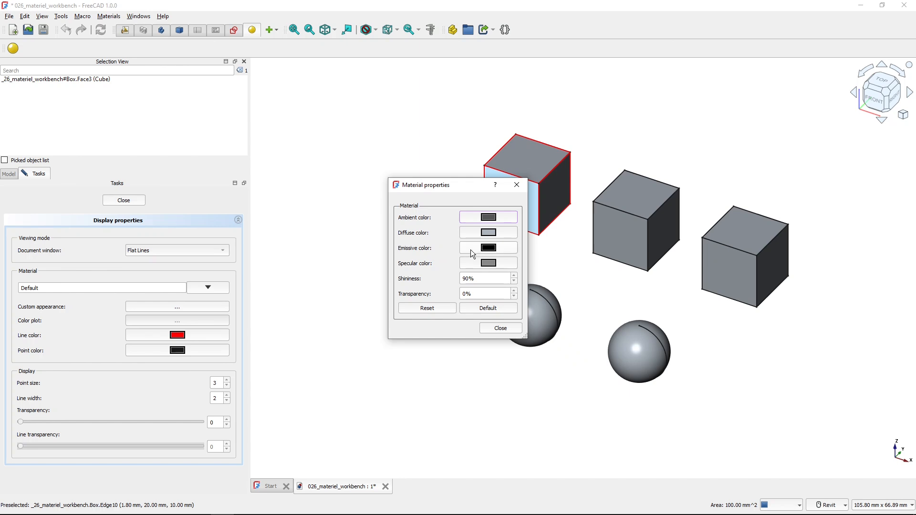
{"action": "left_click", "coordinate": [482, 235]}
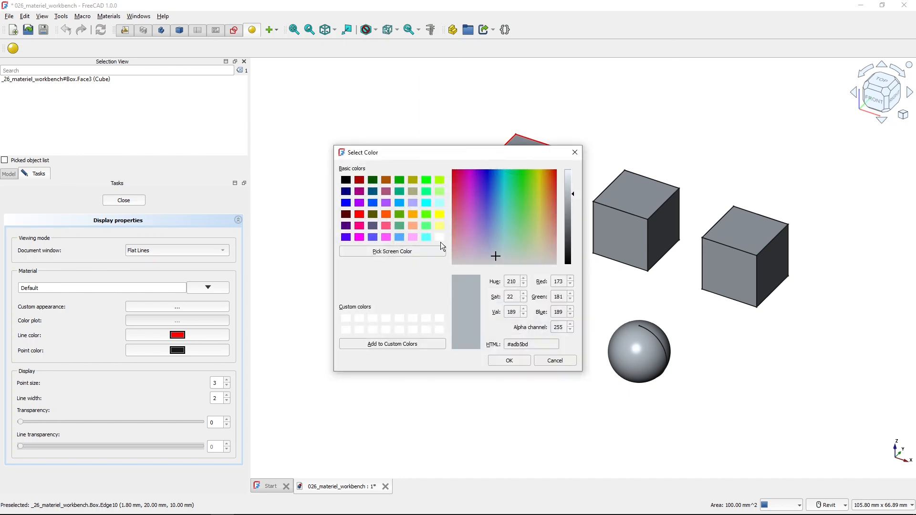
{"action": "left_click", "coordinate": [427, 181]}
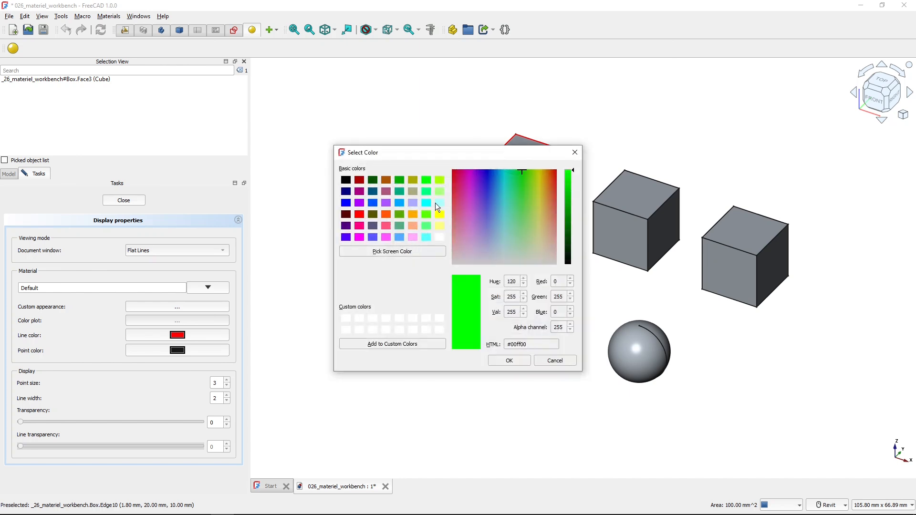
{"action": "left_click", "coordinate": [498, 360]}
{"action": "left_click", "coordinate": [498, 331]}
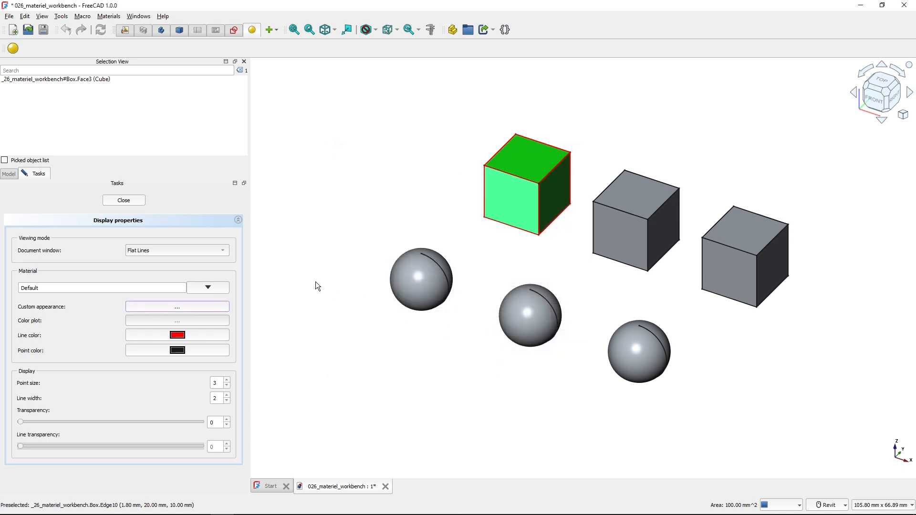
{"action": "left_click", "coordinate": [140, 202]}
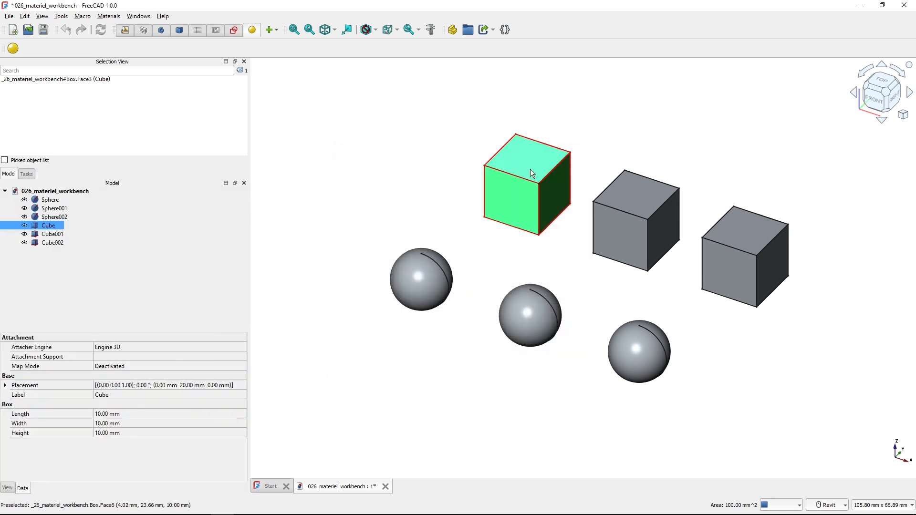
{"action": "left_click", "coordinate": [439, 226]}
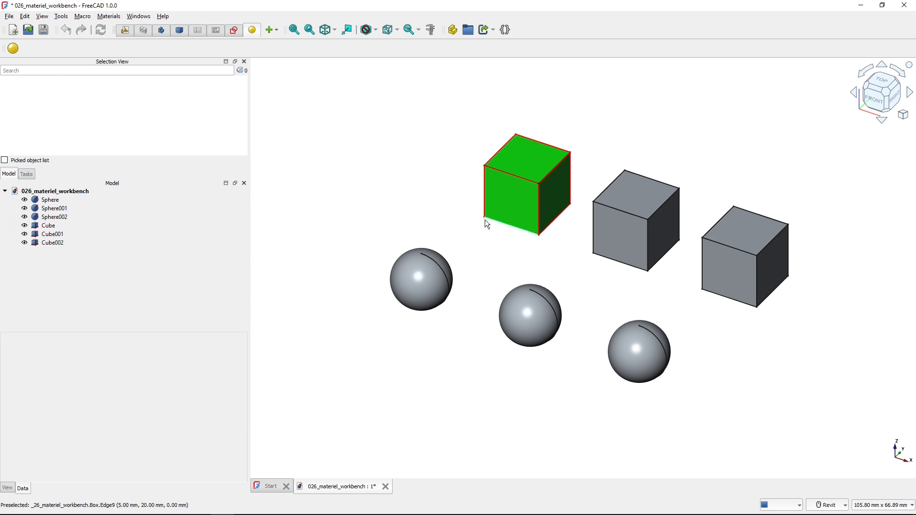
Reopen Cube's display properties, review its custom appearance values, and deselect the cube
{"action": "left_click", "coordinate": [511, 205]}
{"action": "right_click", "coordinate": [512, 205]}
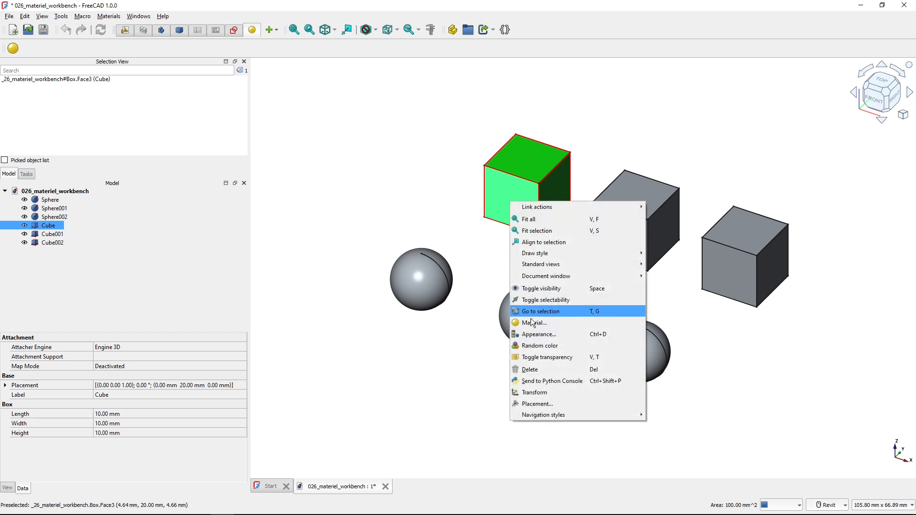
{"action": "left_click", "coordinate": [537, 332]}
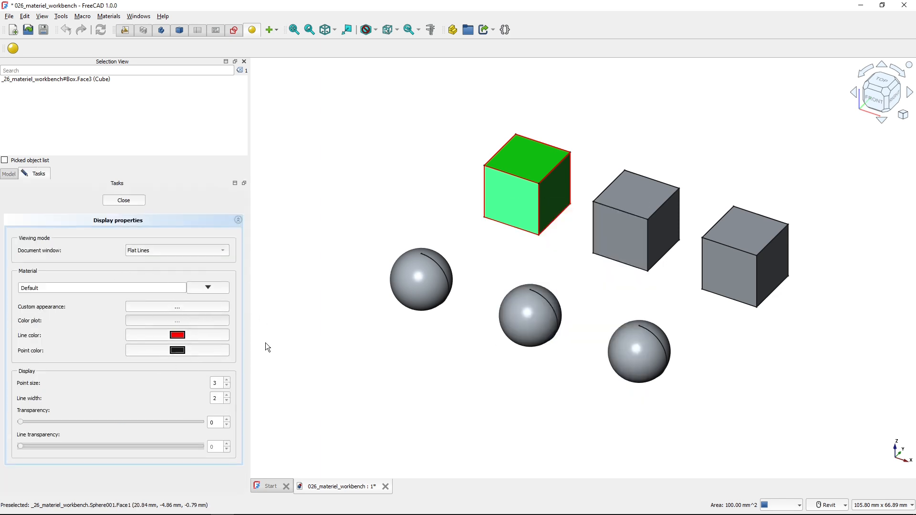
{"action": "left_click", "coordinate": [185, 307]}
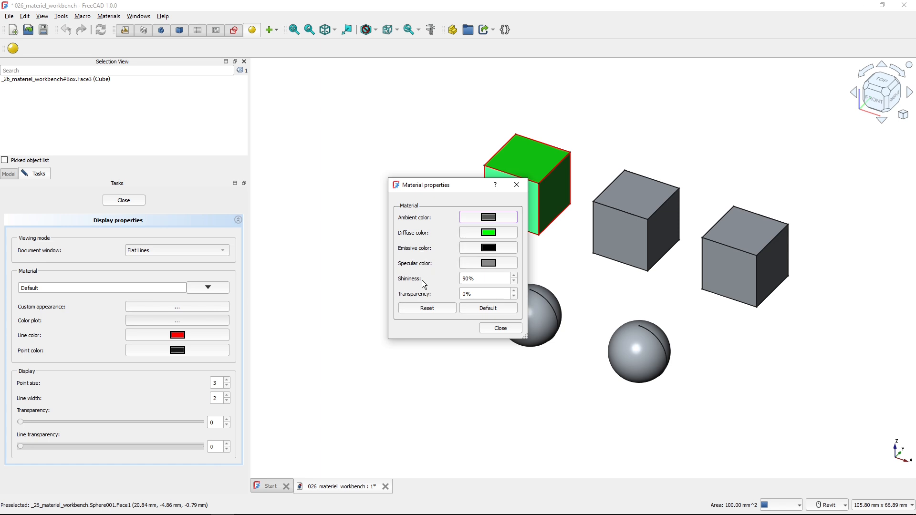
{"action": "left_click", "coordinate": [500, 329]}
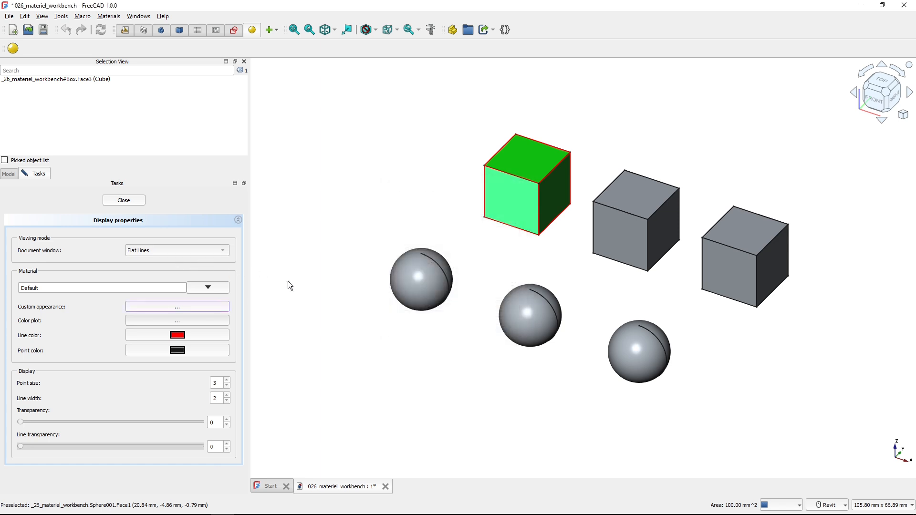
{"action": "left_click", "coordinate": [332, 259]}
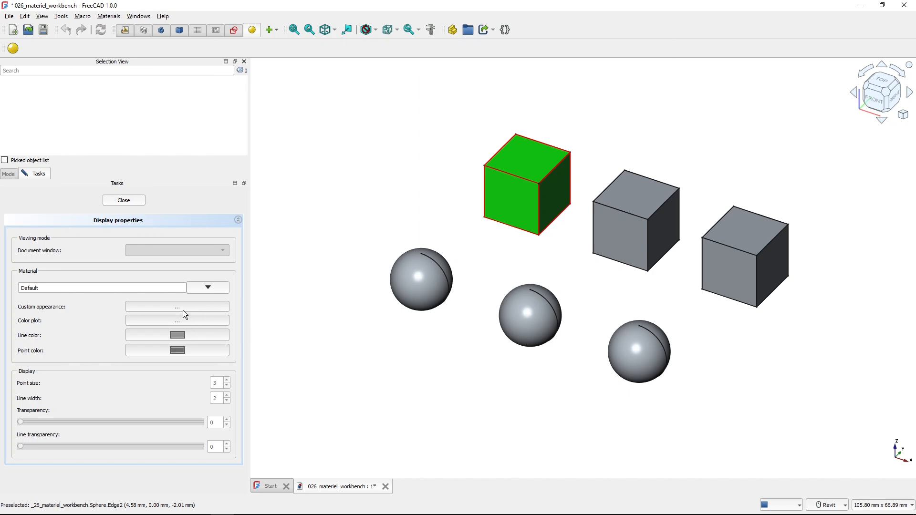
Set the specular color in the custom appearance of the first sphere, Sphere, to black #000000
{"action": "left_click", "coordinate": [420, 281]}
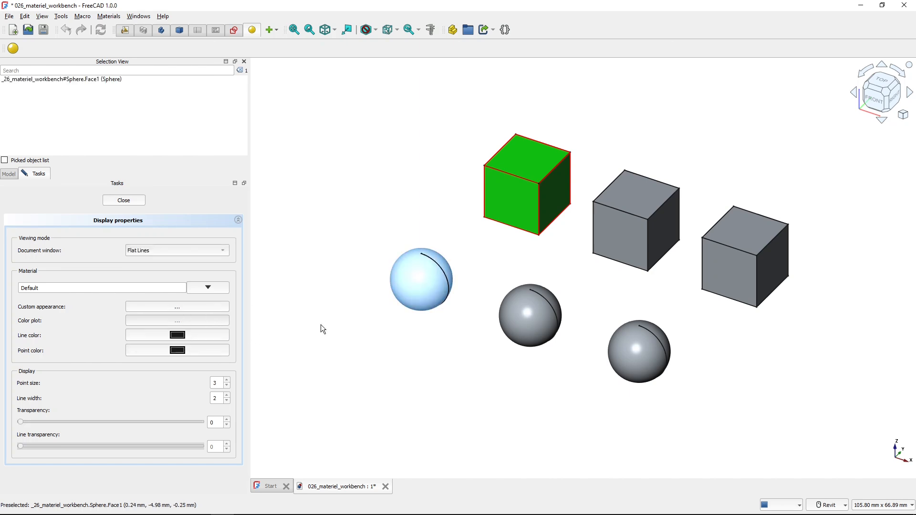
{"action": "left_click", "coordinate": [194, 309]}
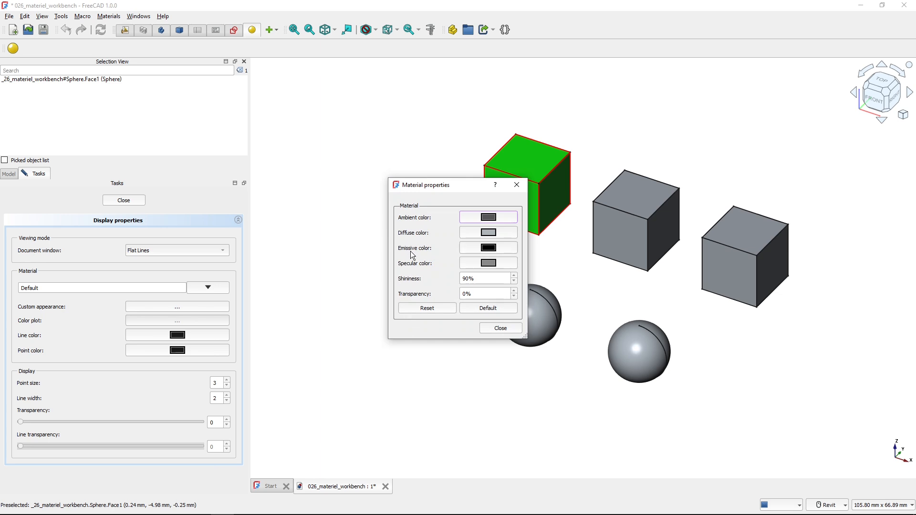
{"action": "left_click", "coordinate": [492, 263]}
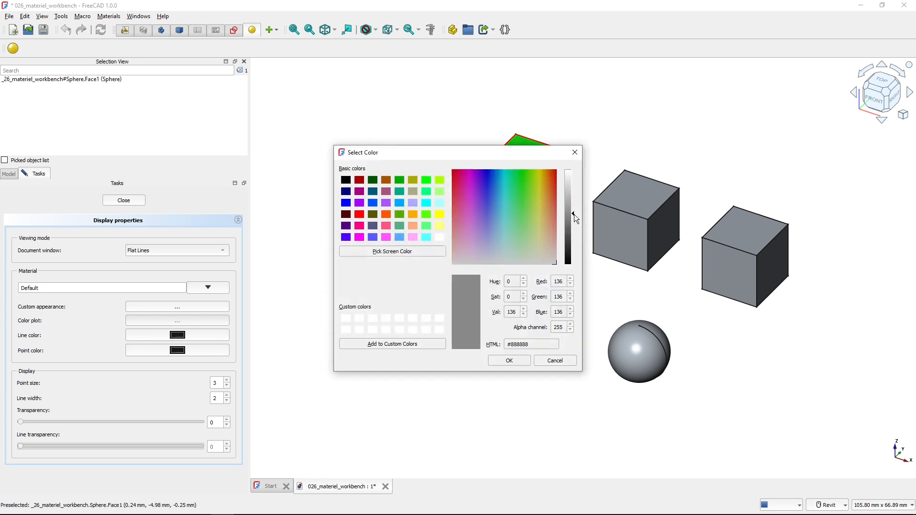
{"action": "left_click_drag", "start_coordinate": [573, 214], "coordinate": [569, 267]}
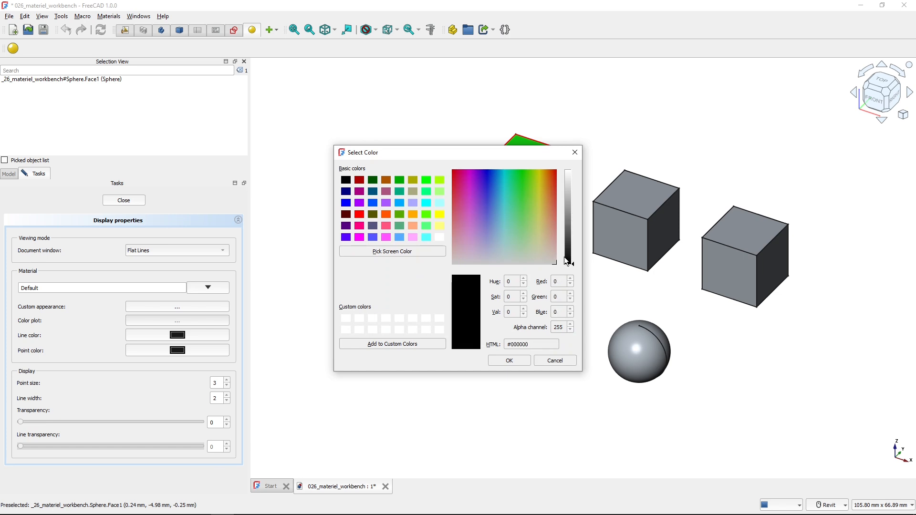
{"action": "left_click", "coordinate": [509, 361]}
{"action": "left_click", "coordinate": [494, 329]}
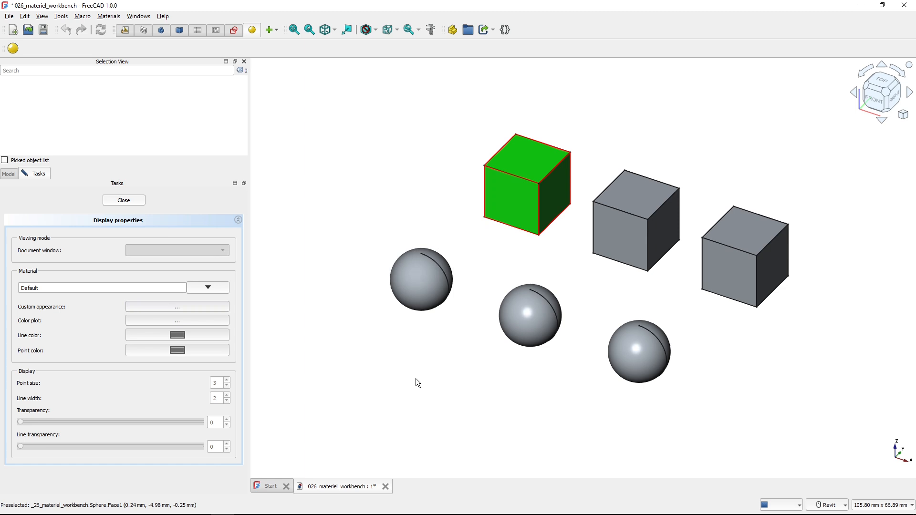
Set the shininess in the custom appearance of the middle sphere, Sphere001, to 5%
{"action": "key", "text": "ctrl"}
{"action": "left_click", "coordinate": [434, 284]}
{"action": "left_click", "coordinate": [543, 328]}
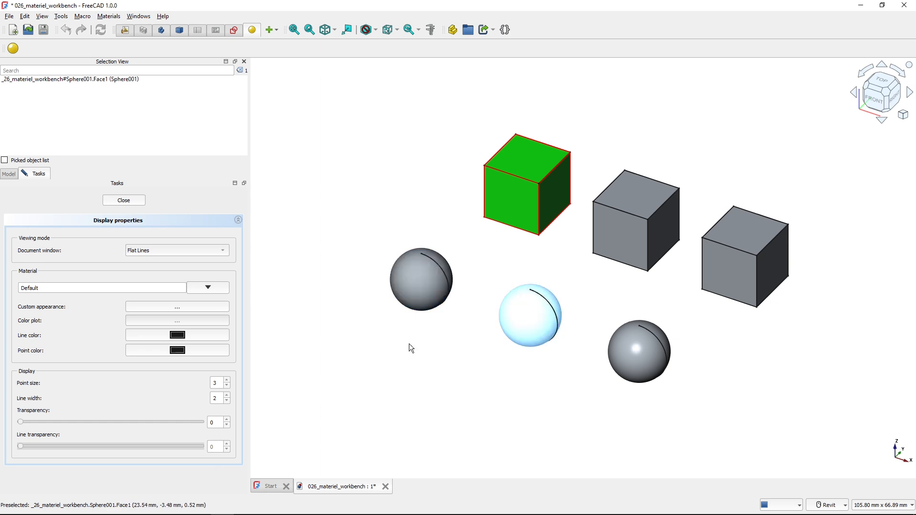
{"action": "left_click", "coordinate": [190, 308]}
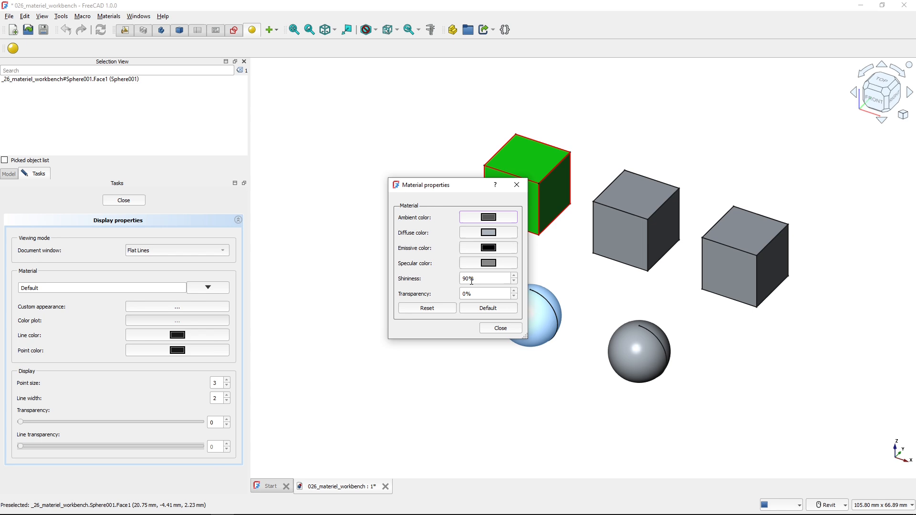
{"action": "left_click_drag", "start_coordinate": [469, 281], "coordinate": [455, 279]}
{"action": "type", "text": "5"}
{"action": "left_click", "coordinate": [481, 293]}
{"action": "left_click_drag", "start_coordinate": [477, 281], "coordinate": [443, 280]}
{"action": "left_click", "coordinate": [500, 329]}
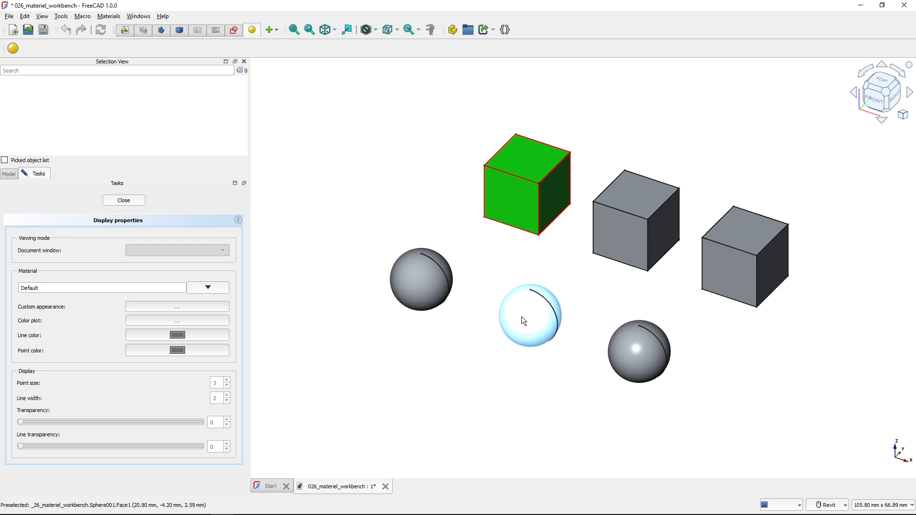
Set the shininess of the middle sphere, Sphere001, to 100% in its custom appearance
{"action": "left_click", "coordinate": [523, 331]}
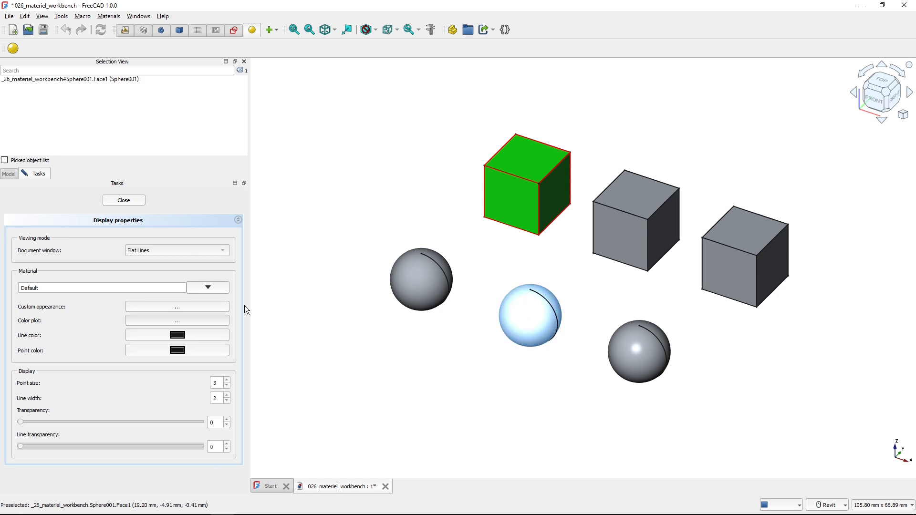
{"action": "left_click", "coordinate": [190, 308]}
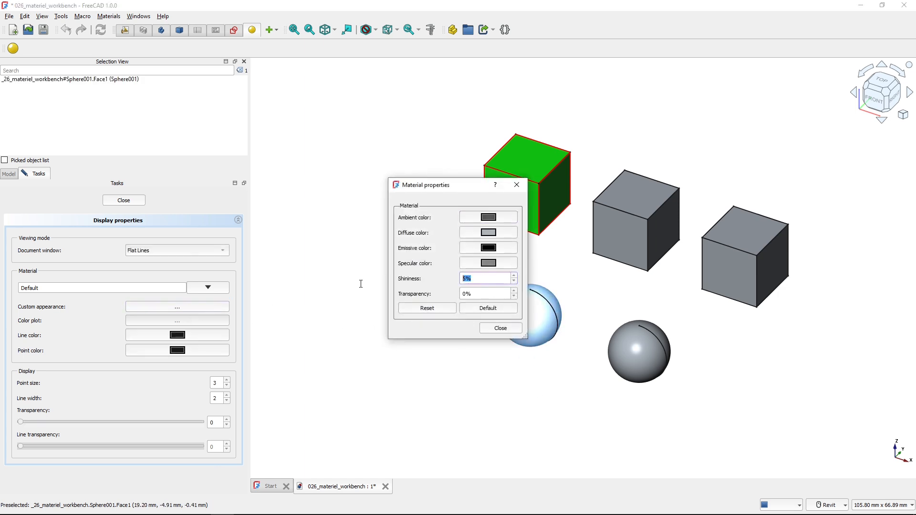
{"action": "type", "text": "100"}
{"action": "left_click", "coordinate": [492, 329]}
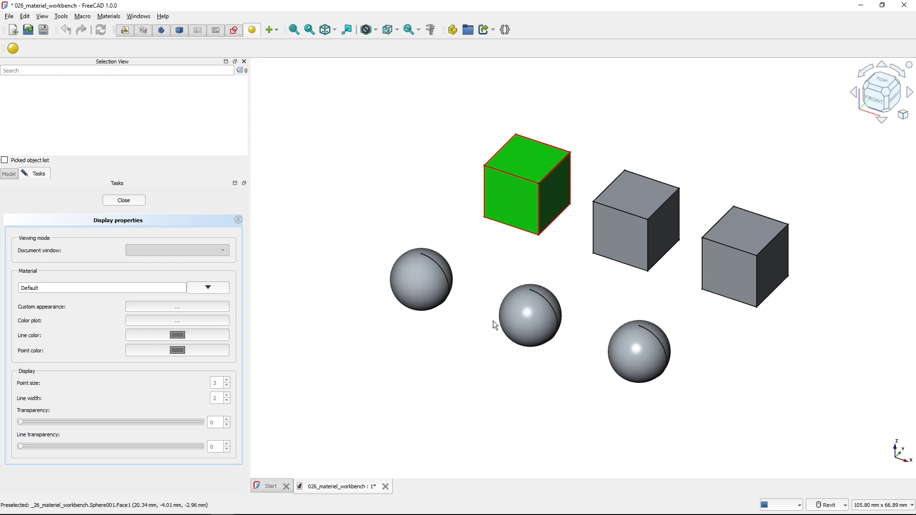
Set the shininess to 90% and the transparency to 80% in the custom appearance of the middle sphere, Sphere001
{"action": "left_click", "coordinate": [513, 322]}
{"action": "left_click", "coordinate": [196, 307]}
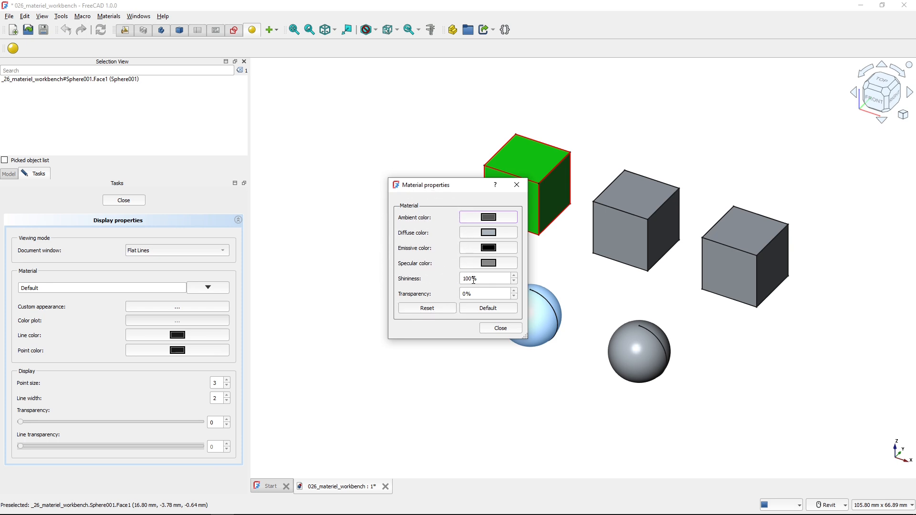
{"action": "left_click_drag", "start_coordinate": [473, 280], "coordinate": [454, 285]}
{"action": "type", "text": "90"}
{"action": "left_click", "coordinate": [481, 295]}
{"action": "left_click_drag", "start_coordinate": [467, 295], "coordinate": [454, 294]}
{"action": "type", "text": "80"}
{"action": "left_click", "coordinate": [499, 328]}
{"action": "left_click", "coordinate": [478, 344]}
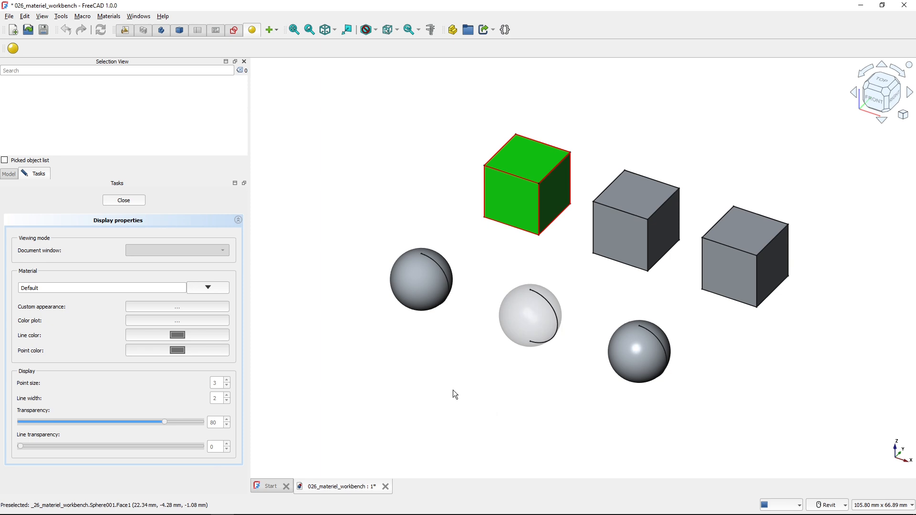
Reopen the custom appearance of the middle sphere, Sphere001, reset its values, and close it
{"action": "left_click", "coordinate": [539, 316]}
{"action": "left_click", "coordinate": [170, 312]}
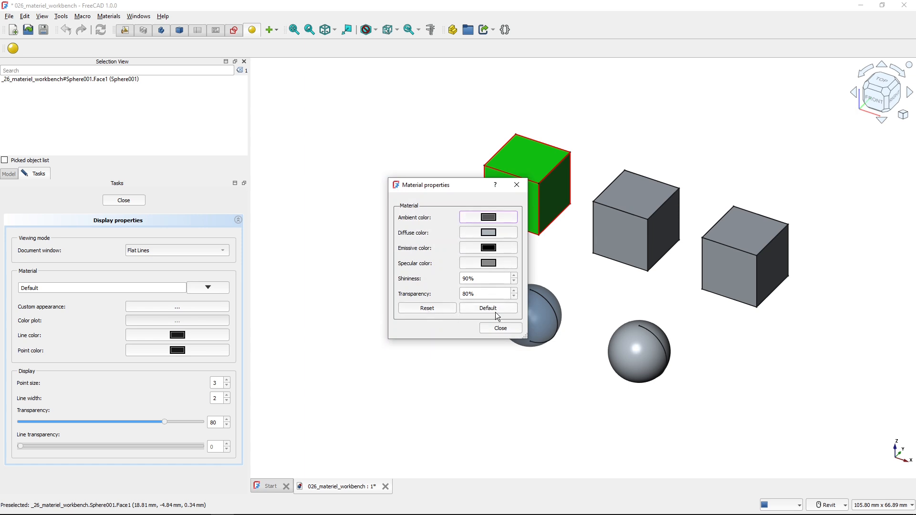
{"action": "left_click", "coordinate": [434, 308]}
{"action": "left_click", "coordinate": [444, 189]}
{"action": "left_click", "coordinate": [501, 330]}
Try red #ff0000 as the diffuse color in Cube's custom appearance, and reset the change
{"action": "left_click", "coordinate": [528, 169]}
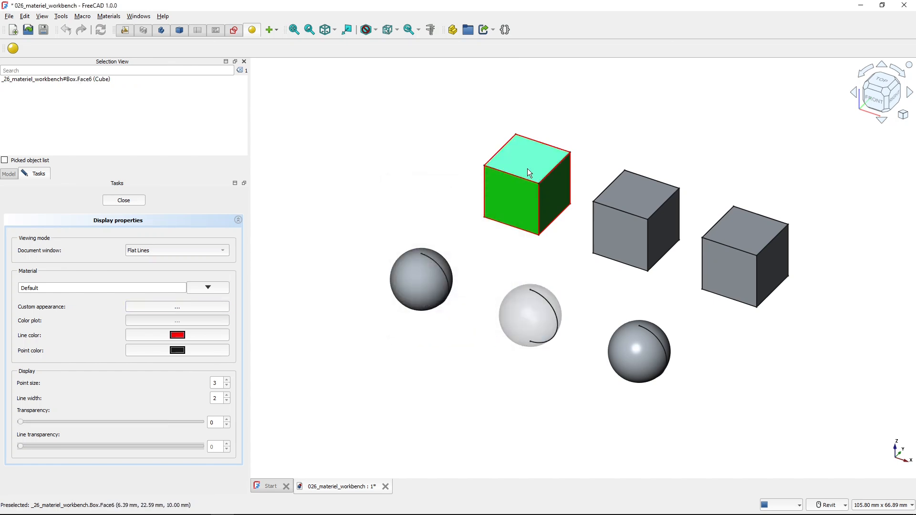
{"action": "left_click", "coordinate": [185, 307]}
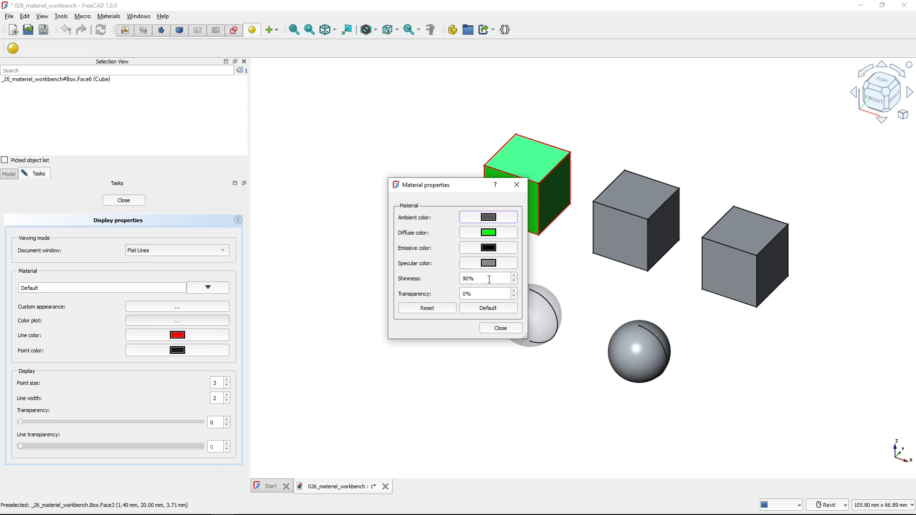
{"action": "left_click", "coordinate": [488, 233]}
{"action": "left_click", "coordinate": [363, 215]}
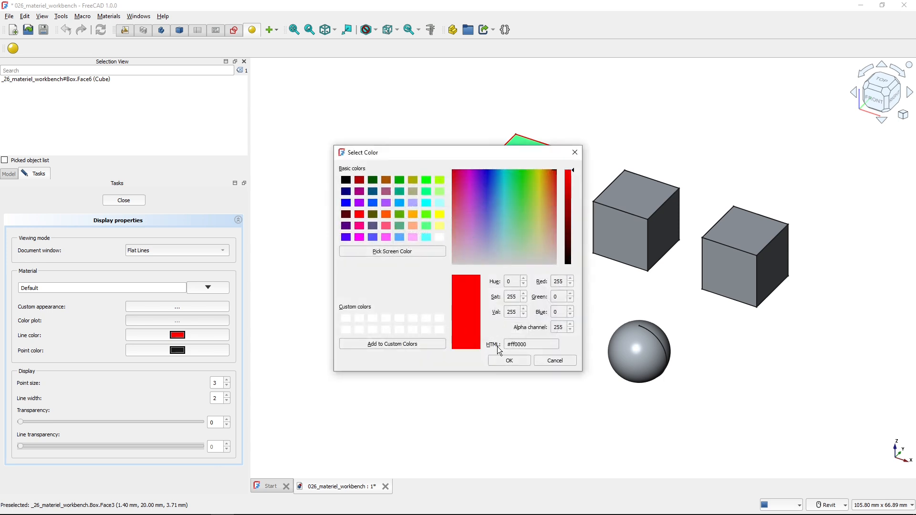
{"action": "left_click", "coordinate": [502, 359]}
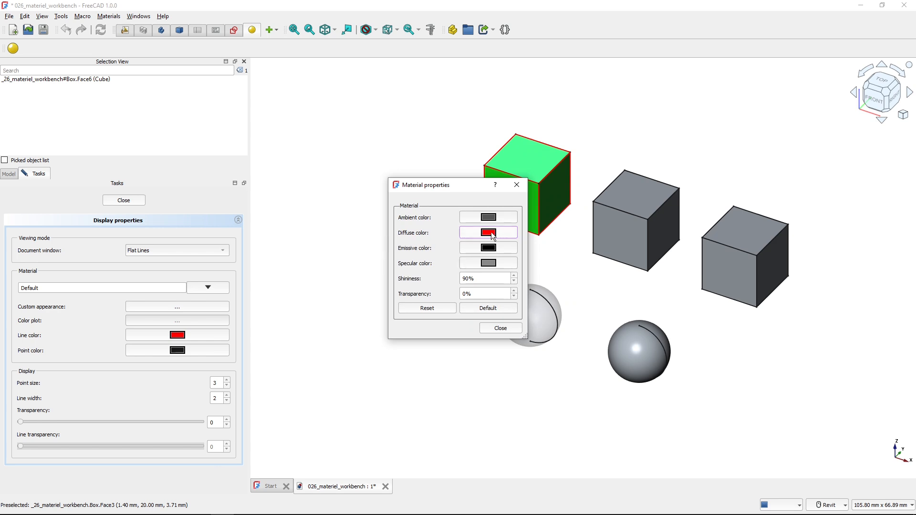
{"action": "left_click", "coordinate": [429, 309]}
Try a shininess of 80% for Cube, and restore its custom appearance to the default values
{"action": "left_click", "coordinate": [489, 308]}
{"action": "double_click", "coordinate": [468, 280]}
{"action": "type", "text": "80"}
{"action": "left_click_drag", "start_coordinate": [468, 280], "coordinate": [461, 279]}
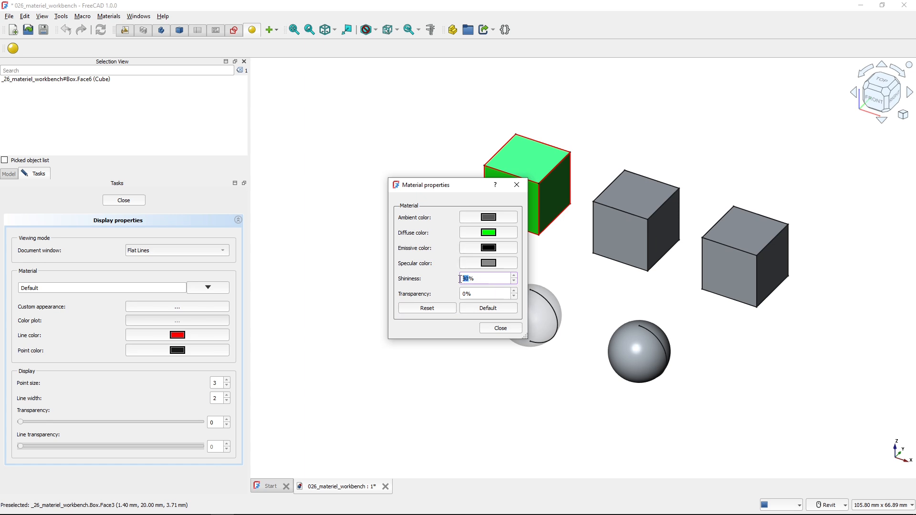
{"action": "left_click", "coordinate": [489, 309]}
{"action": "left_click", "coordinate": [499, 329]}
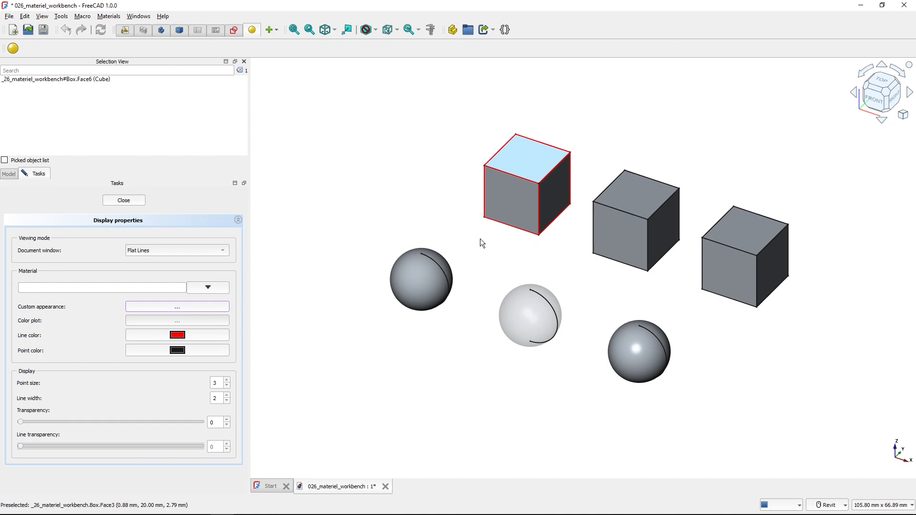
Apply the Bronze appearance material to the first sphere, Sphere
{"action": "left_click", "coordinate": [420, 293]}
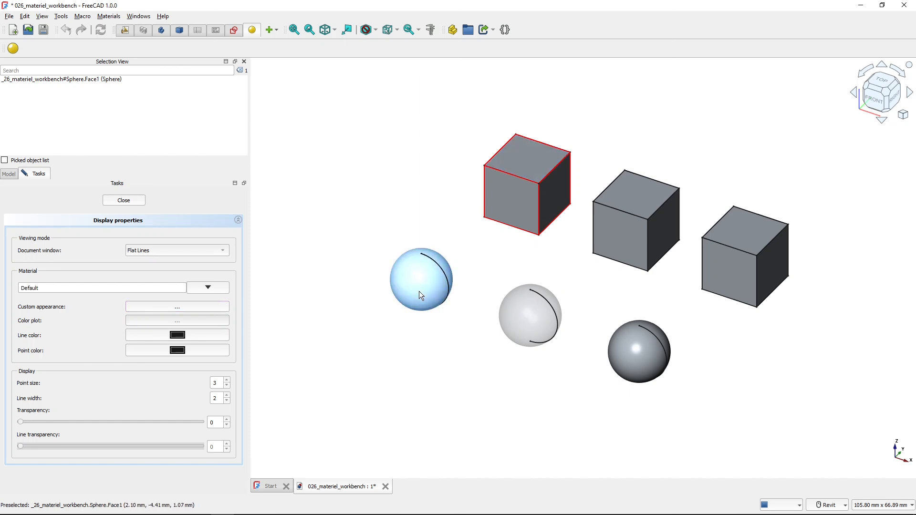
{"action": "left_click", "coordinate": [30, 282]}
{"action": "left_click", "coordinate": [207, 288]}
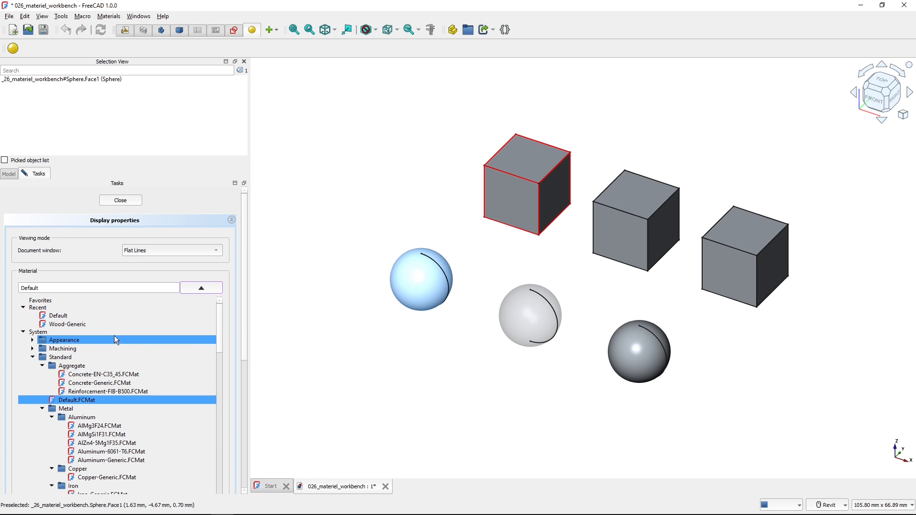
{"action": "left_click", "coordinate": [32, 357]}
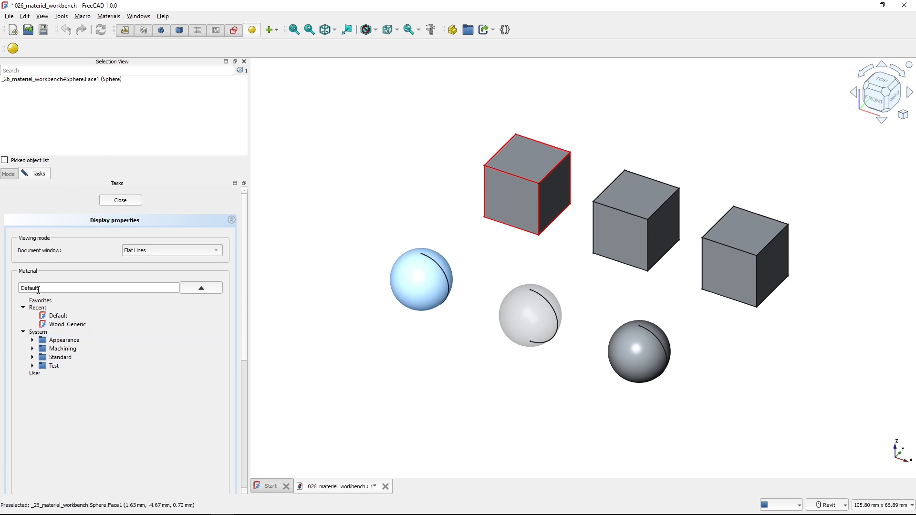
{"action": "left_click", "coordinate": [32, 340]}
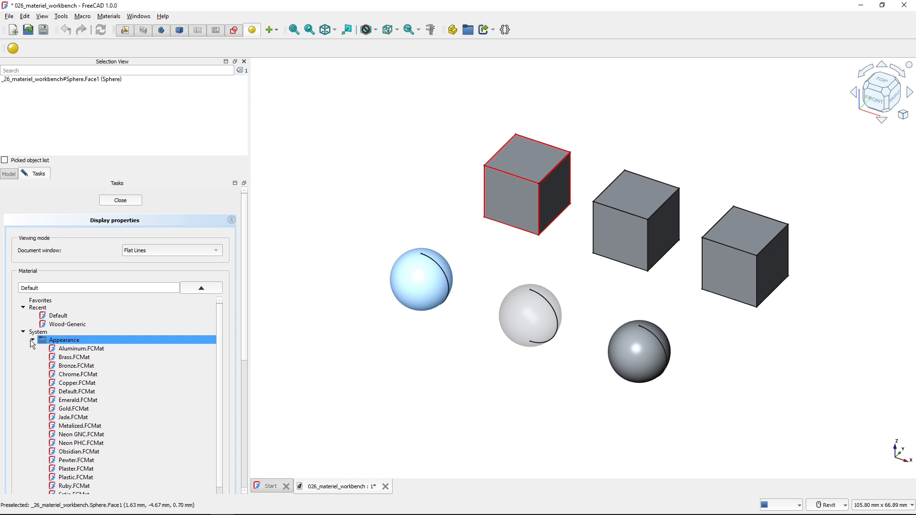
{"action": "left_click", "coordinate": [65, 367]}
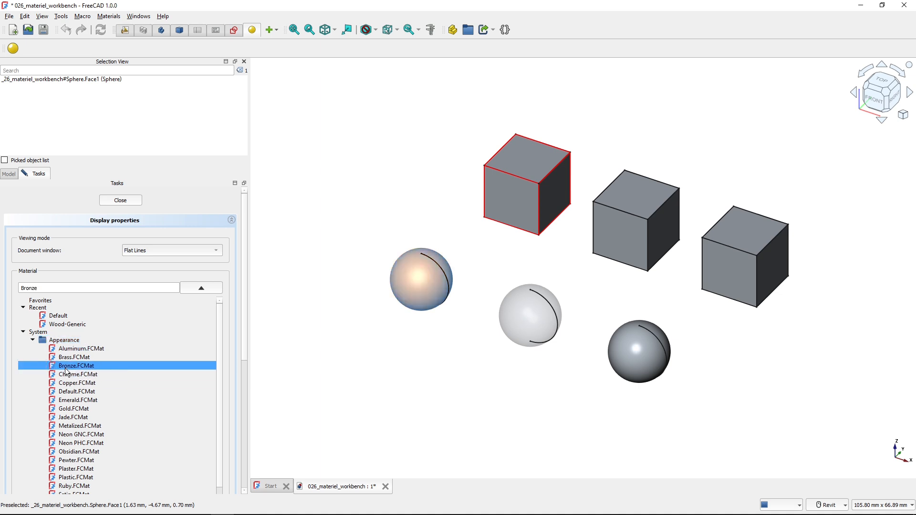
{"action": "left_click", "coordinate": [351, 268]}
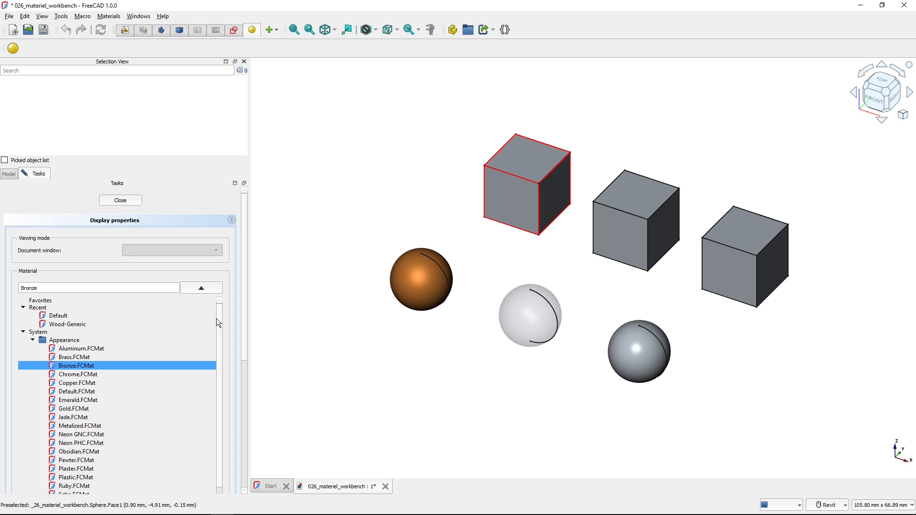
{"action": "left_click", "coordinate": [203, 287]}
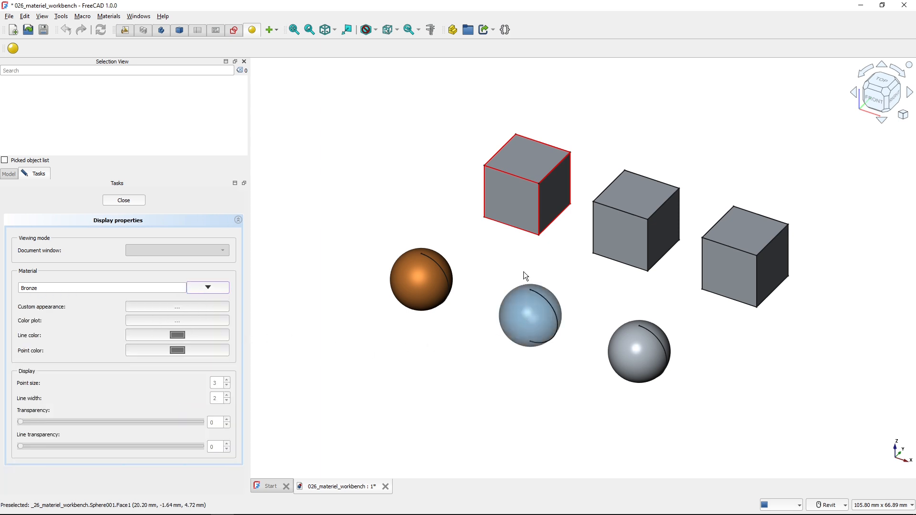
Apply the Gold appearance material to the middle sphere, Sphere001
{"action": "left_click", "coordinate": [522, 333]}
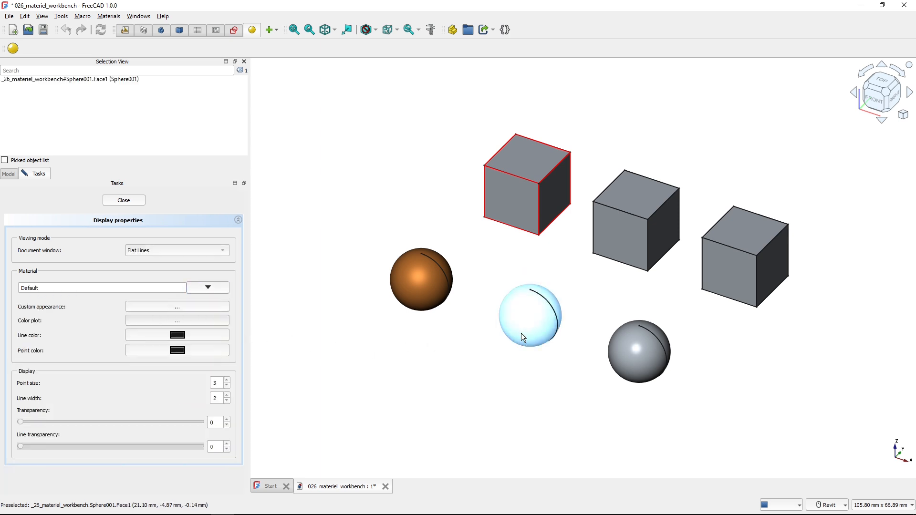
{"action": "left_click", "coordinate": [208, 288]}
{"action": "scroll", "coordinate": [112, 352], "scroll_direction": "up", "scroll_amount": 3}
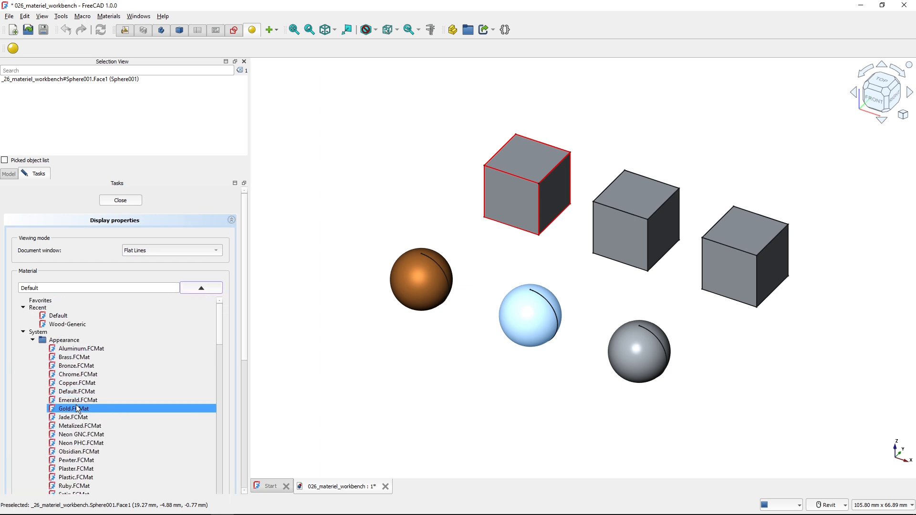
{"action": "left_click", "coordinate": [90, 409]}
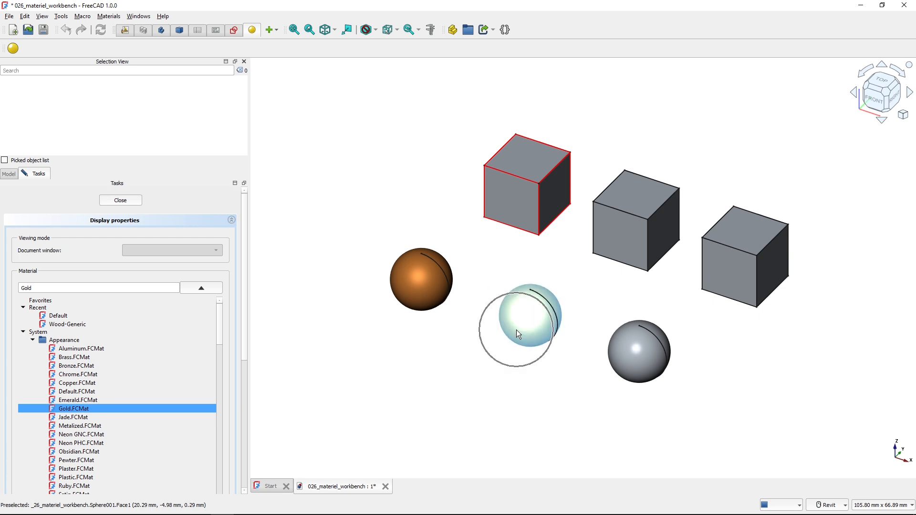
Apply the standard Wood-Generic material to the third sphere, Sphere002, and close the display properties
{"action": "left_click", "coordinate": [626, 348]}
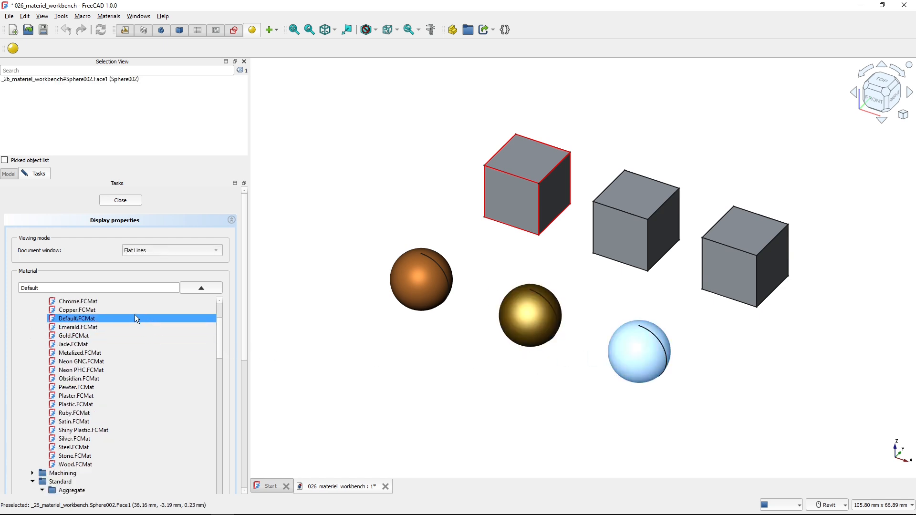
{"action": "left_click_drag", "start_coordinate": [222, 342], "coordinate": [202, 440]}
{"action": "scroll", "coordinate": [202, 440], "scroll_direction": "down", "scroll_amount": 3}
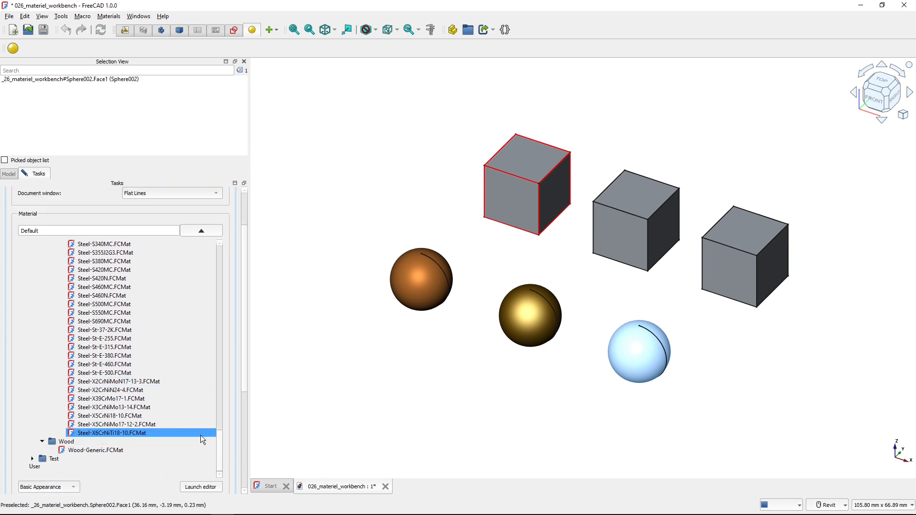
{"action": "left_click", "coordinate": [196, 450]}
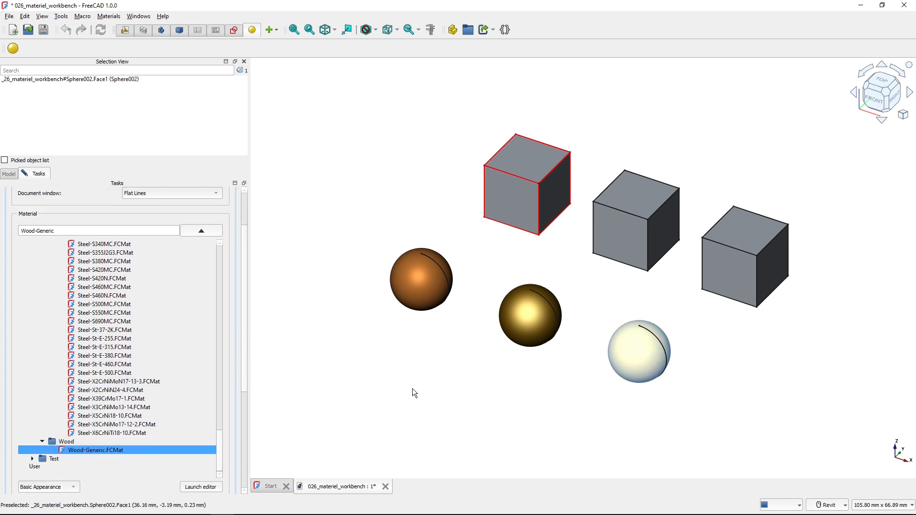
{"action": "left_click", "coordinate": [192, 231]}
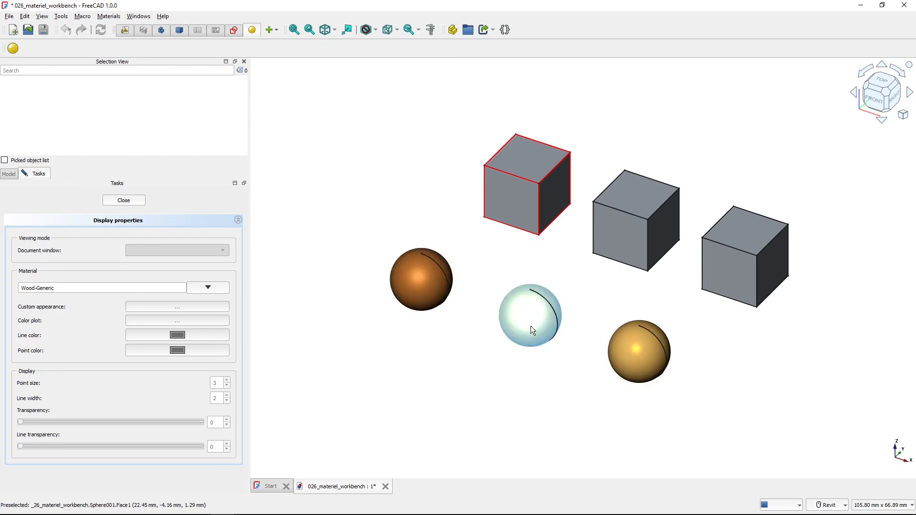
{"action": "left_click", "coordinate": [123, 201]}
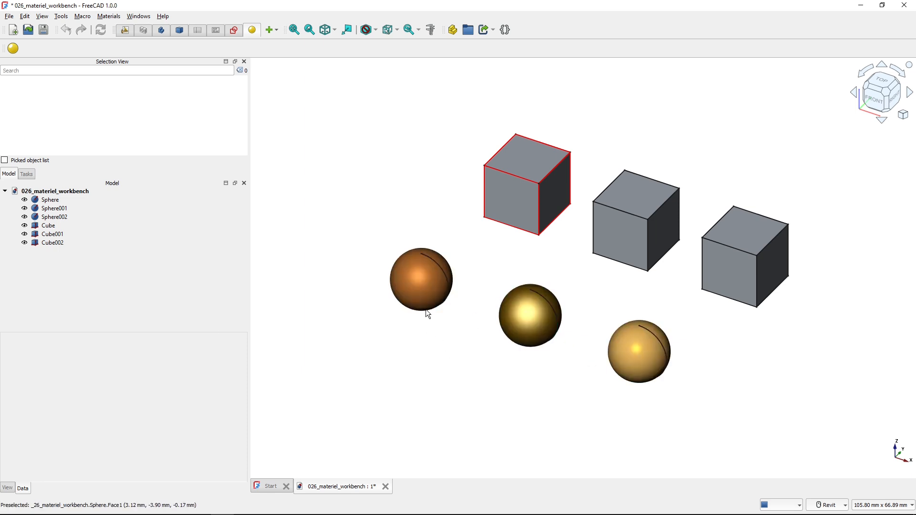
Check the appearance material assigned to the middle sphere, Sphere001, in its display properties, and close them
{"action": "left_click", "coordinate": [524, 327]}
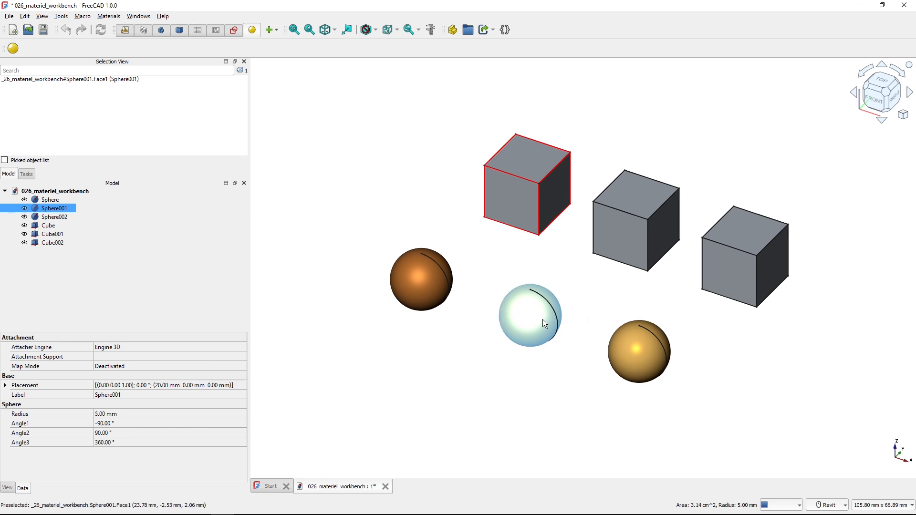
{"action": "right_click", "coordinate": [531, 315]}
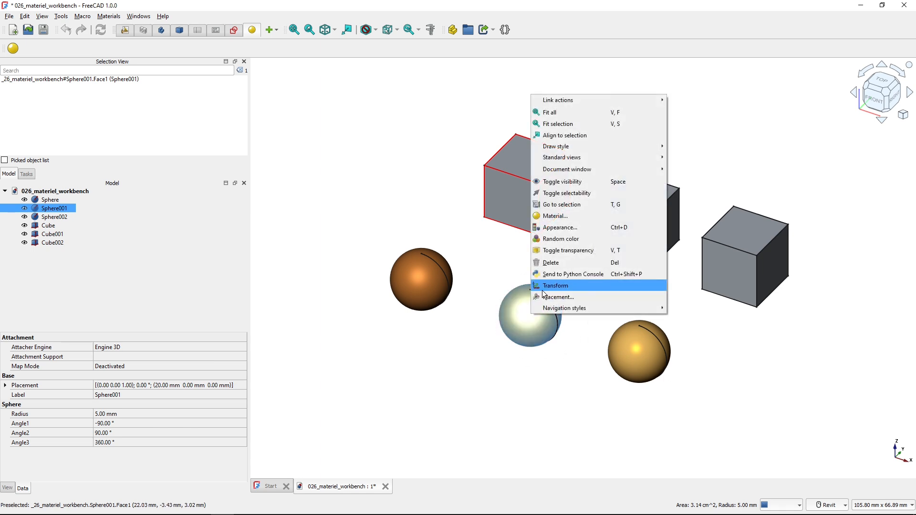
{"action": "left_click", "coordinate": [552, 232]}
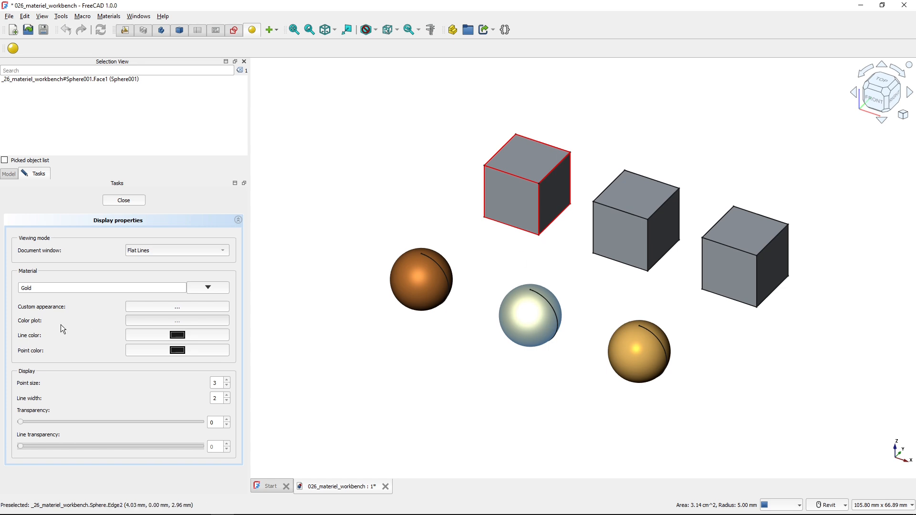
{"action": "left_click", "coordinate": [57, 289]}
{"action": "left_click", "coordinate": [123, 202]}
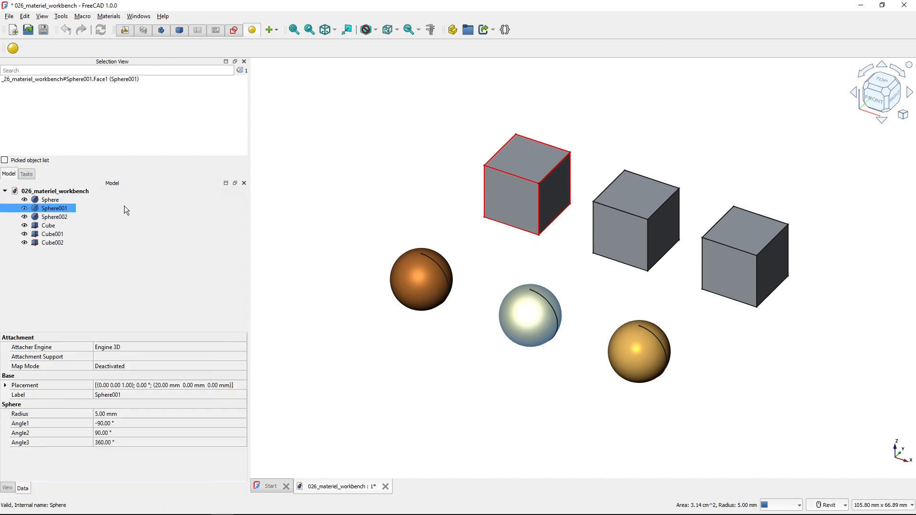
Check the appearance material assigned to the first sphere, Sphere, in its display properties, and close them
{"action": "left_click", "coordinate": [420, 348]}
{"action": "left_click", "coordinate": [435, 298]}
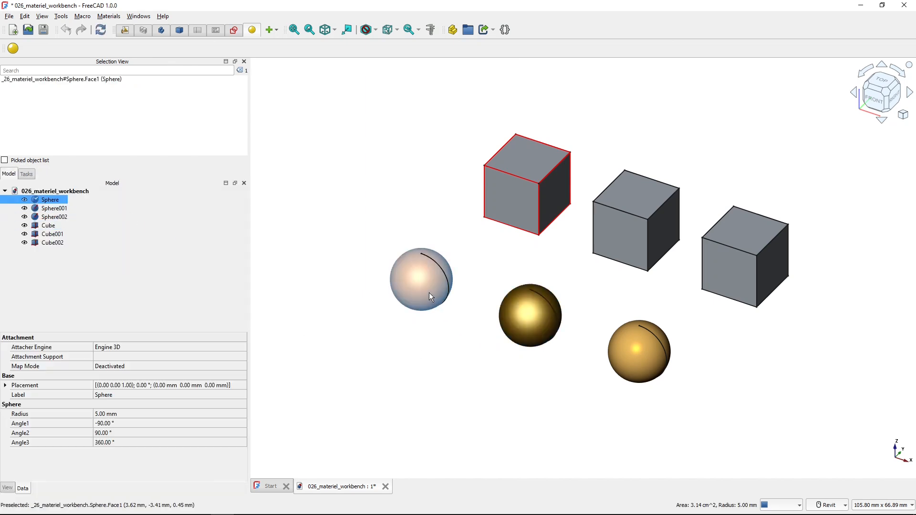
{"action": "right_click", "coordinate": [423, 286]}
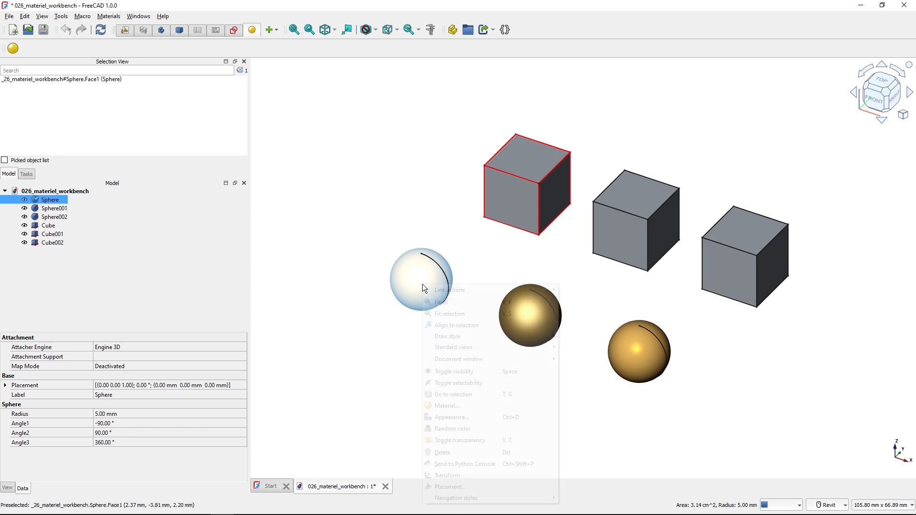
{"action": "left_click", "coordinate": [452, 418]}
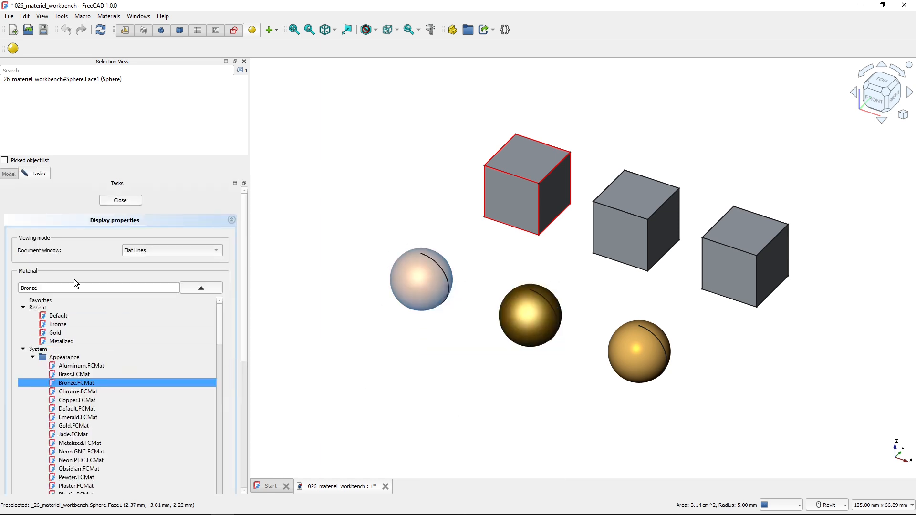
{"action": "left_click", "coordinate": [117, 201]}
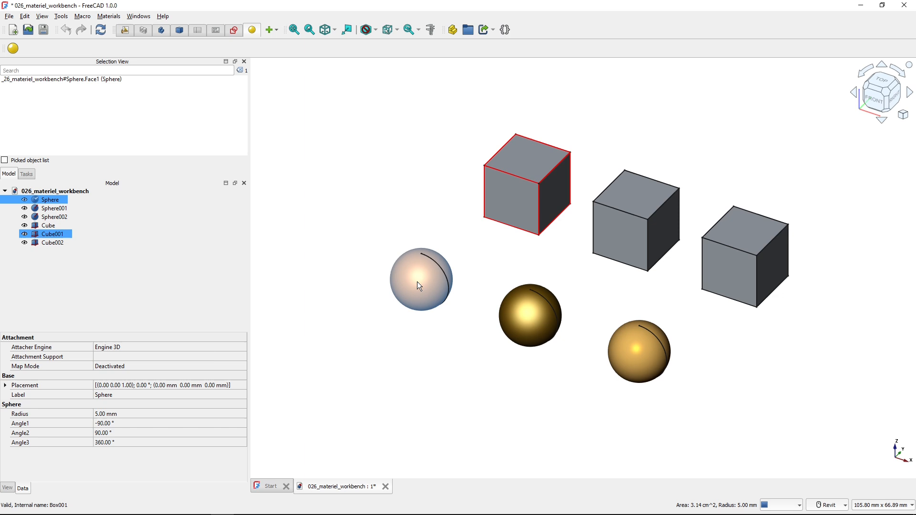
Assign the standard Glass-Generic material to the first sphere, Sphere, close the material settings and deselect the sphere
{"action": "right_click", "coordinate": [425, 283]}
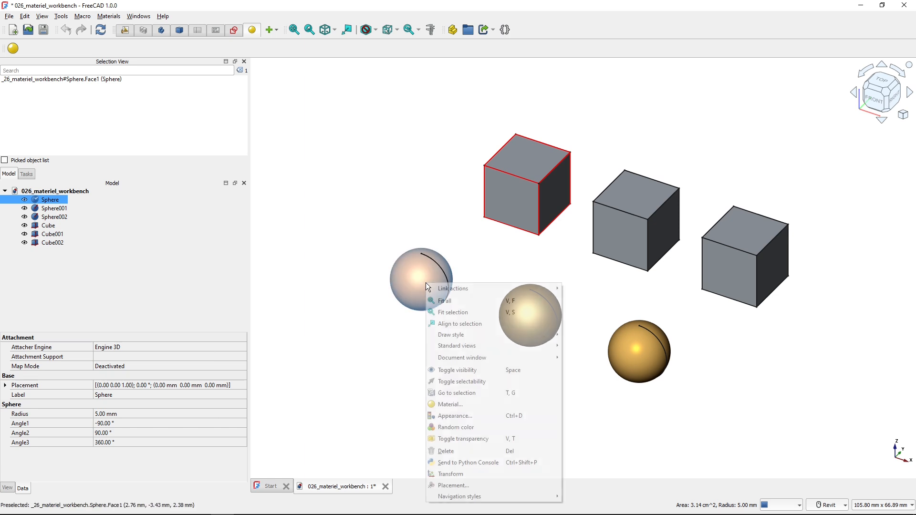
{"action": "left_click", "coordinate": [451, 405]}
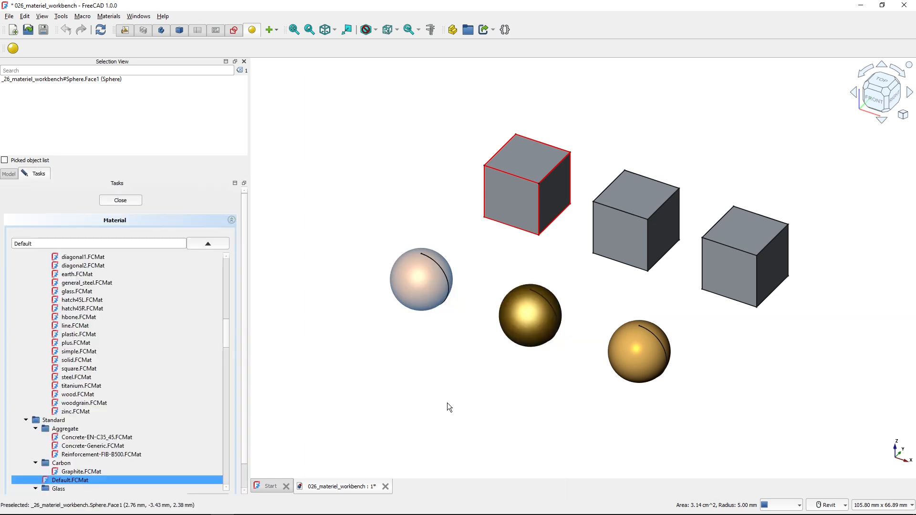
{"action": "left_click", "coordinate": [54, 244]}
{"action": "left_click_drag", "start_coordinate": [226, 332], "coordinate": [241, 353]}
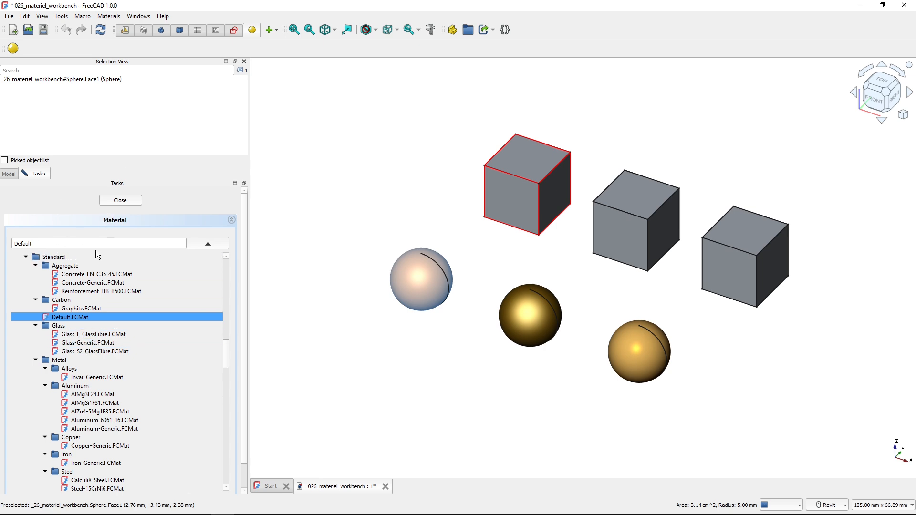
{"action": "left_click", "coordinate": [75, 344]}
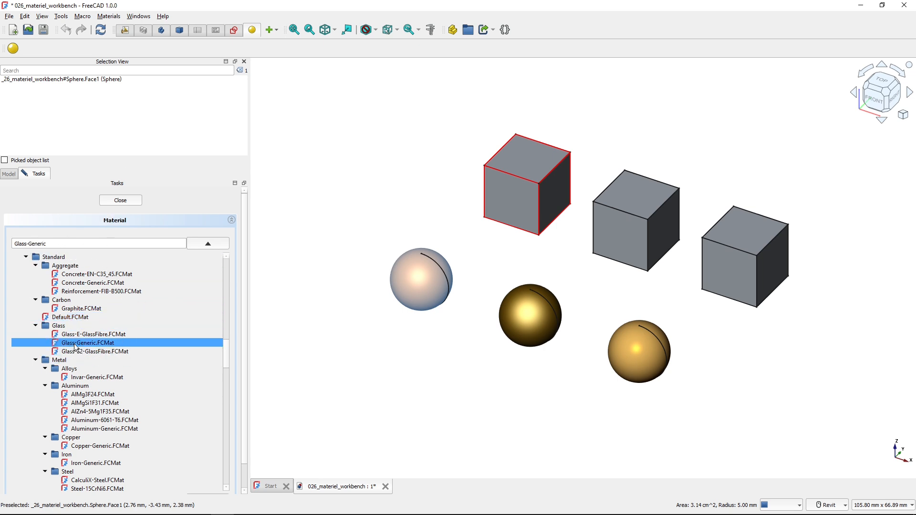
{"action": "left_click", "coordinate": [276, 272]}
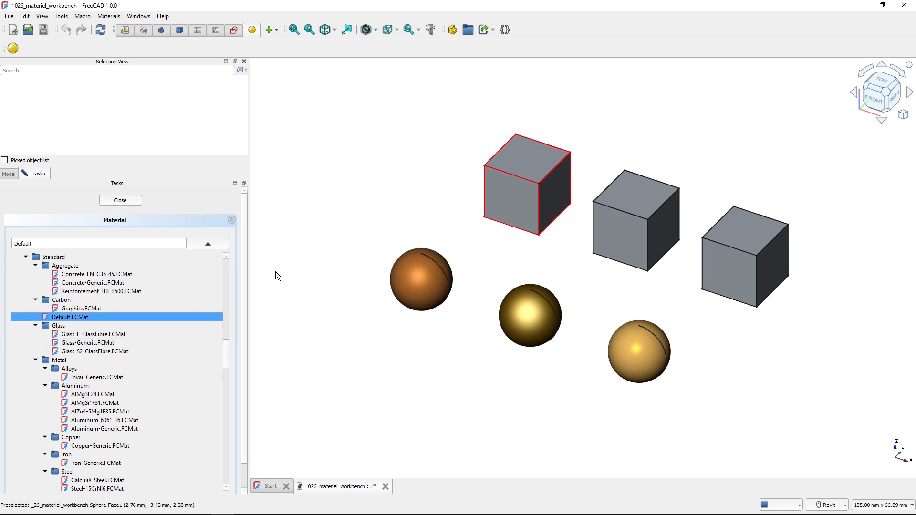
{"action": "left_click", "coordinate": [412, 280]}
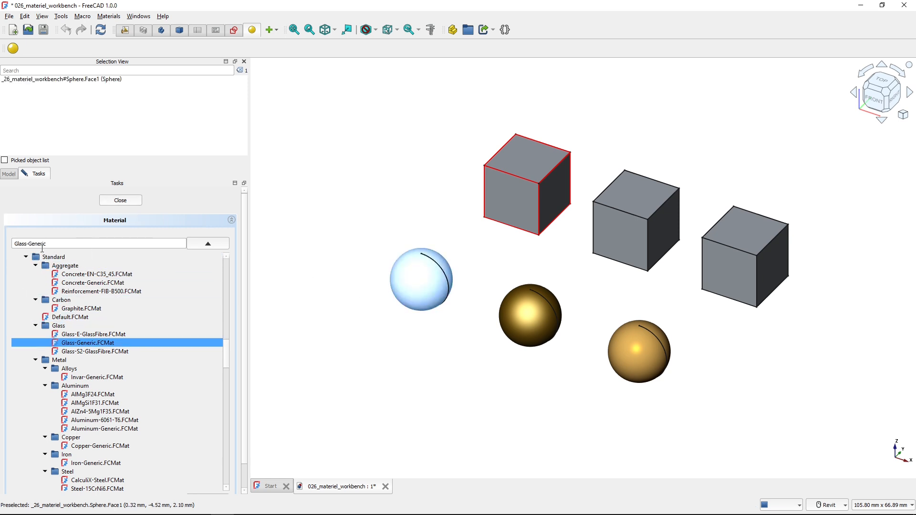
{"action": "left_click", "coordinate": [120, 200]}
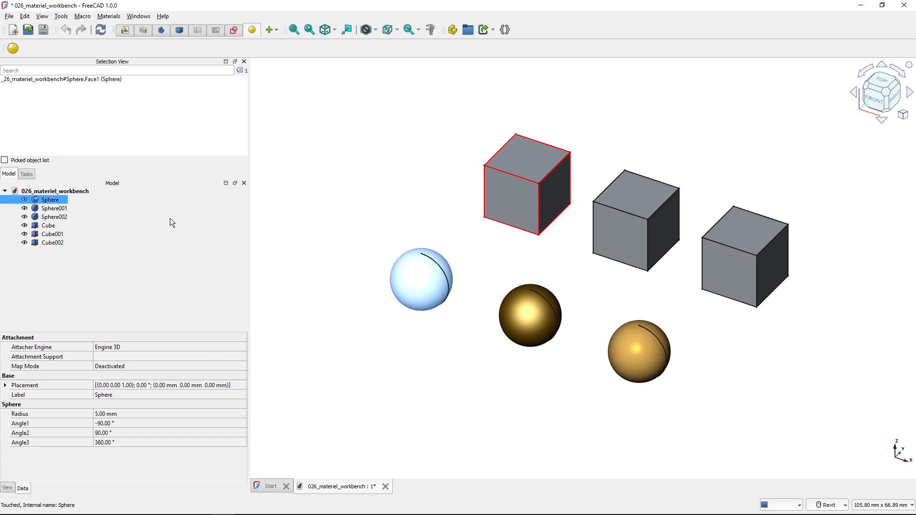
{"action": "left_click", "coordinate": [442, 285]}
{"action": "left_click", "coordinate": [407, 346]}
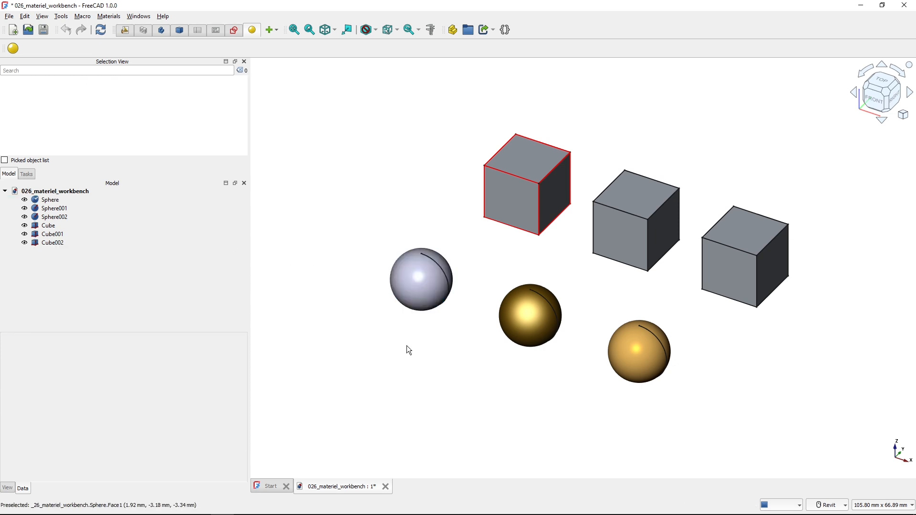
Check the material entry in the display properties of the first sphere, Sphere, close them and deselect the sphere
{"action": "left_click", "coordinate": [408, 292]}
{"action": "right_click", "coordinate": [407, 289]}
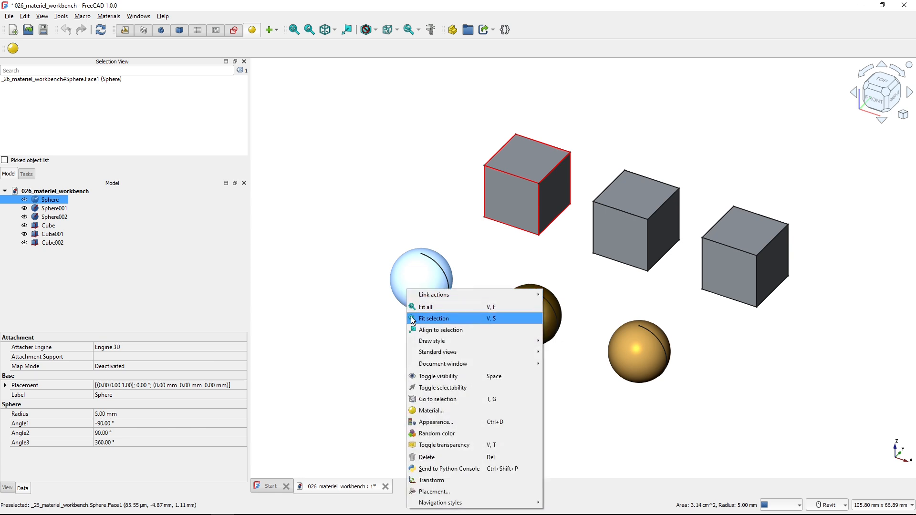
{"action": "left_click", "coordinate": [425, 421]}
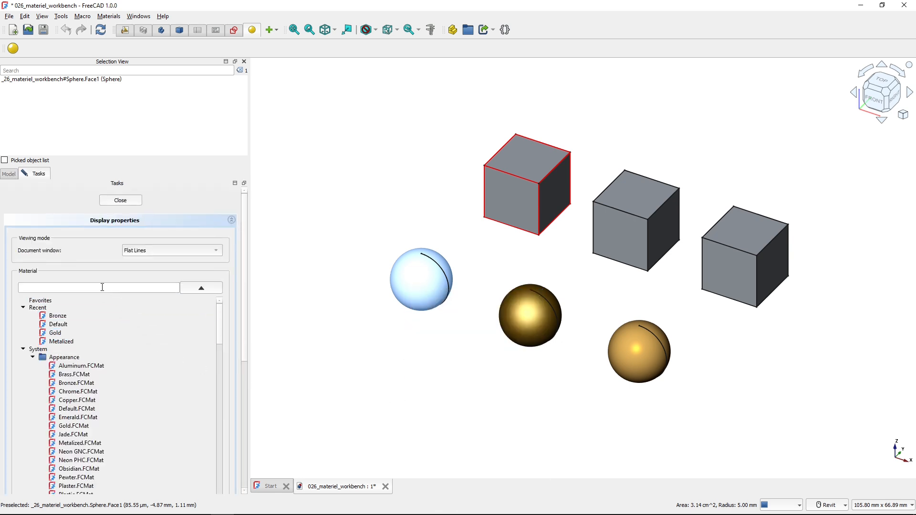
{"action": "left_click", "coordinate": [50, 288]}
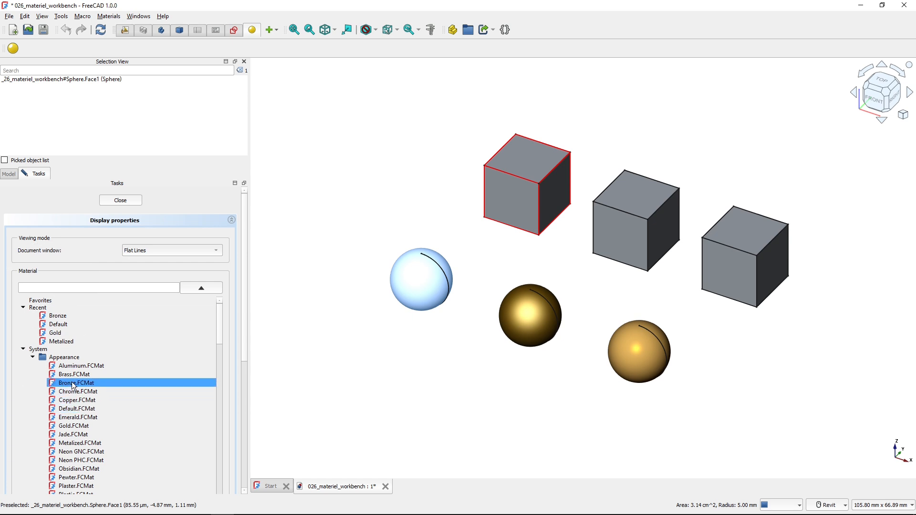
{"action": "left_click", "coordinate": [115, 200]}
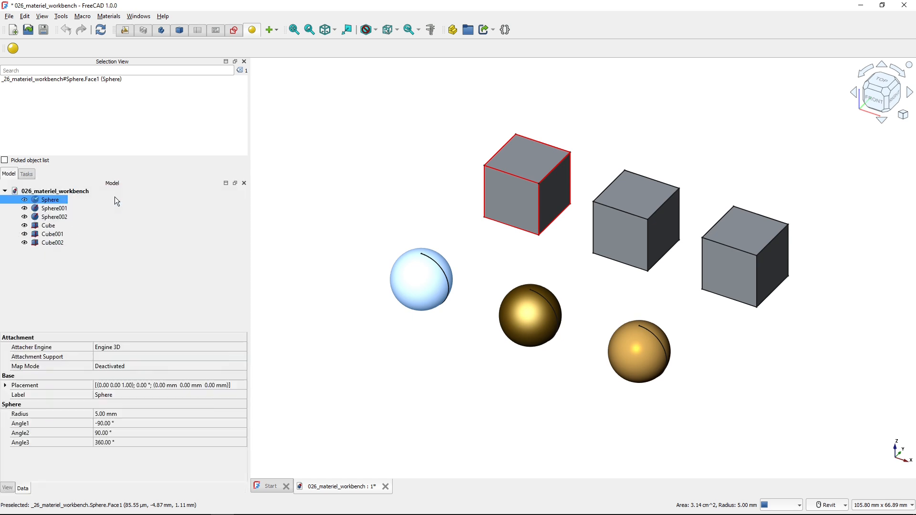
{"action": "left_click", "coordinate": [453, 419]}
Assign the standard Concrete-Generic material to the middle sphere, Sphere001, close the material settings and refresh the document
{"action": "left_click", "coordinate": [527, 329]}
{"action": "right_click", "coordinate": [527, 326]}
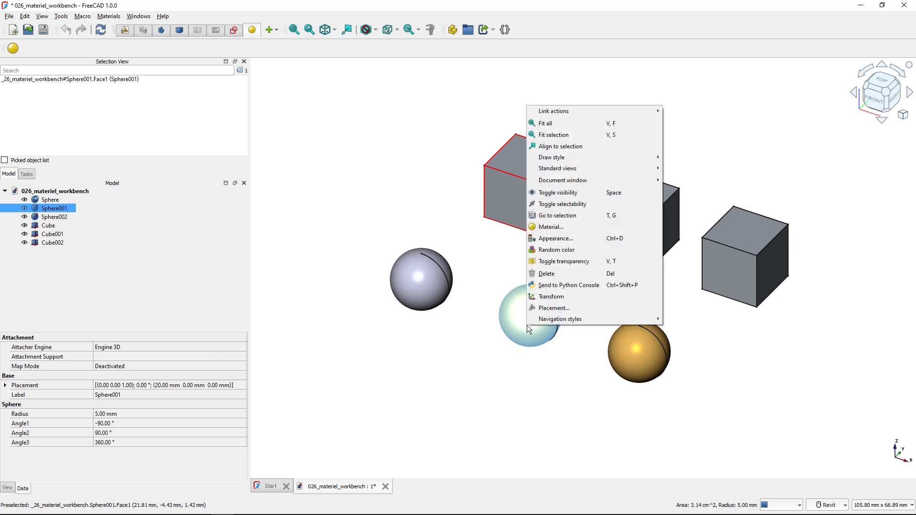
{"action": "left_click", "coordinate": [553, 227]}
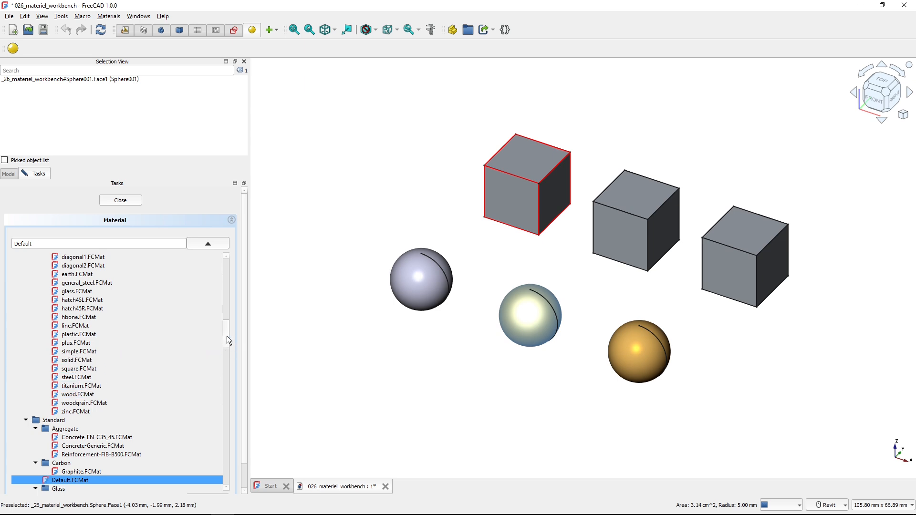
{"action": "left_click", "coordinate": [84, 449]}
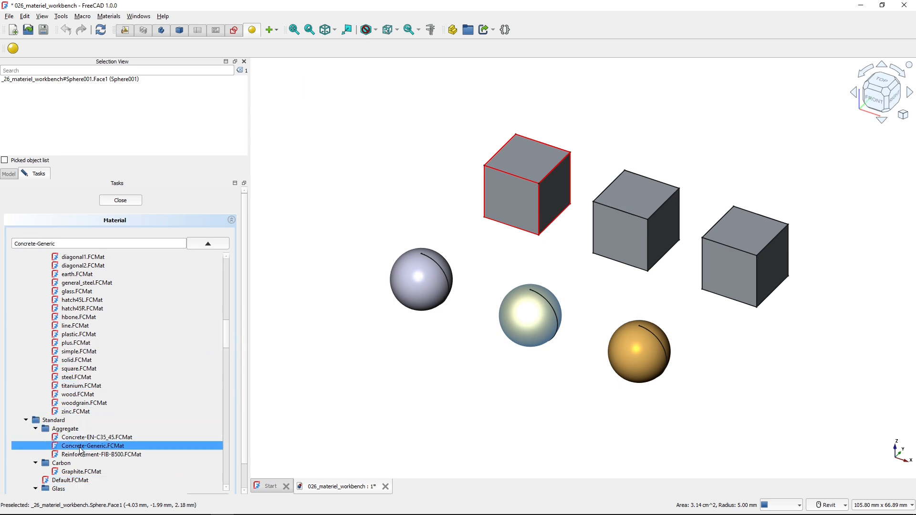
{"action": "left_click", "coordinate": [121, 200]}
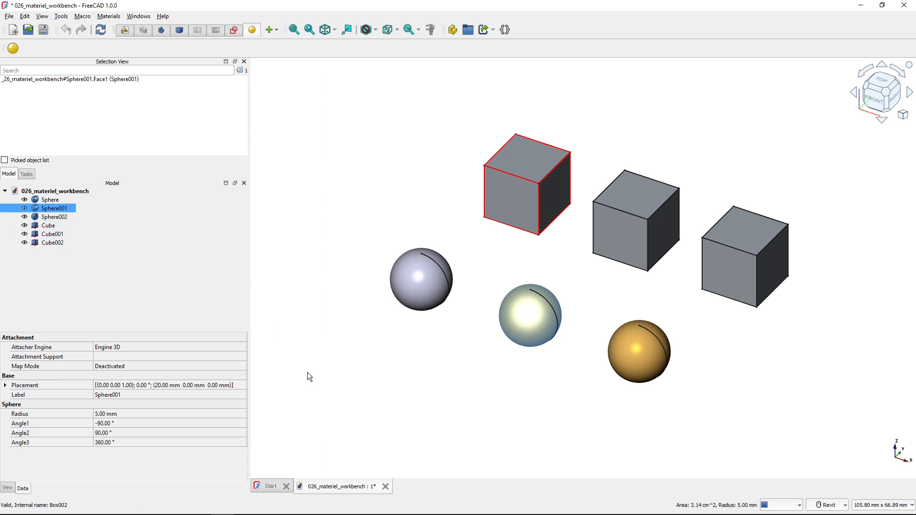
{"action": "left_click", "coordinate": [330, 386]}
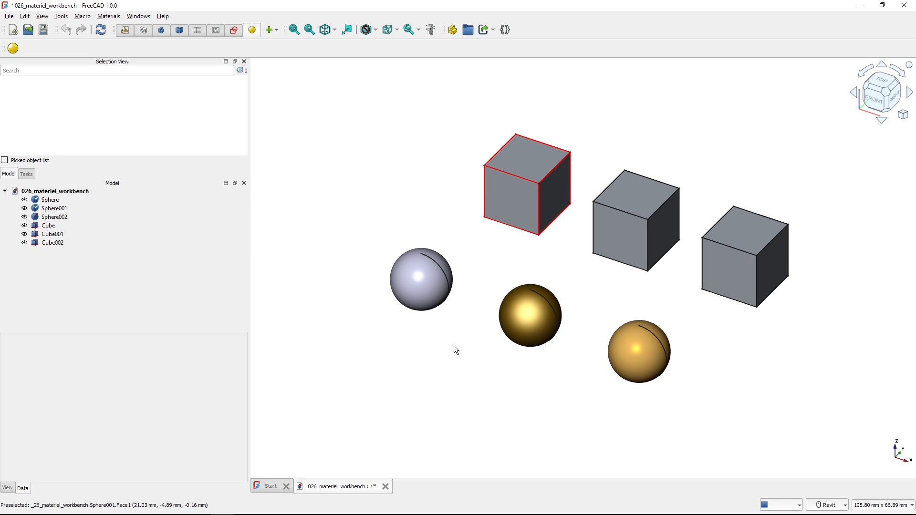
{"action": "left_click", "coordinate": [100, 30]}
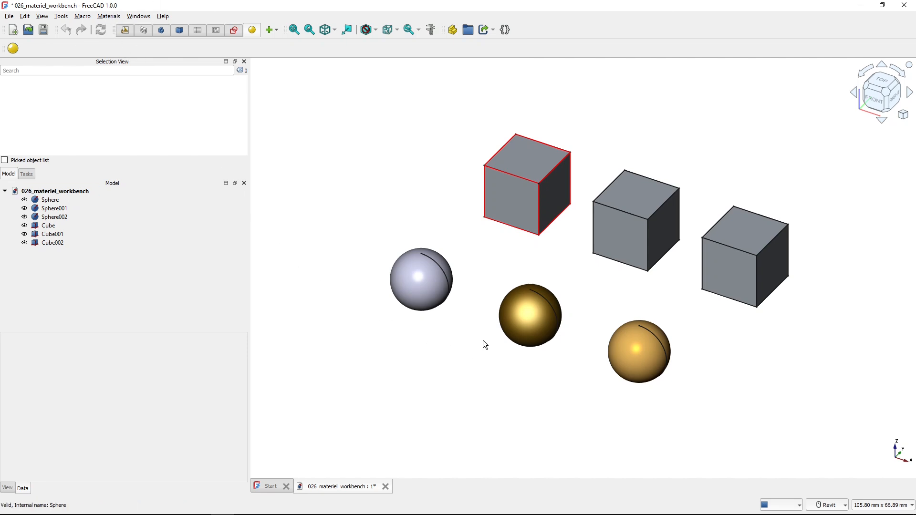
{"action": "left_click", "coordinate": [509, 322]}
{"action": "right_click", "coordinate": [508, 320]}
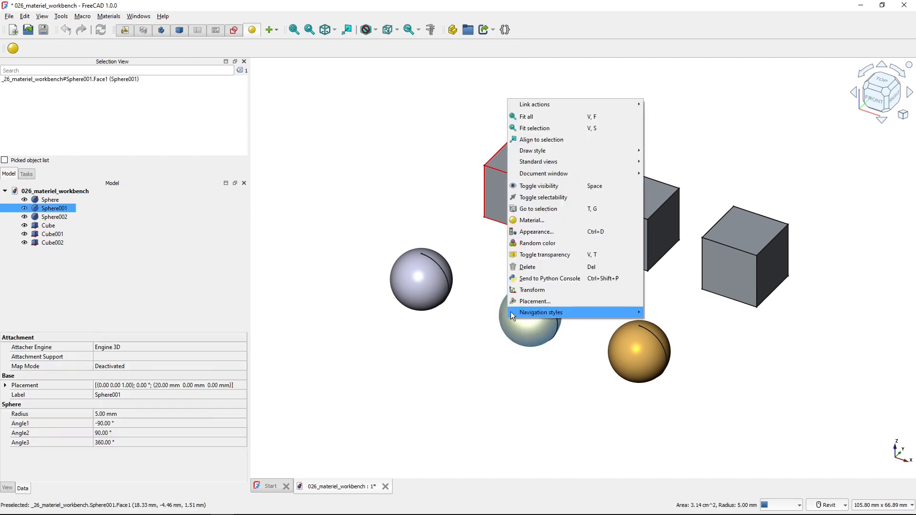
{"action": "left_click", "coordinate": [452, 340]}
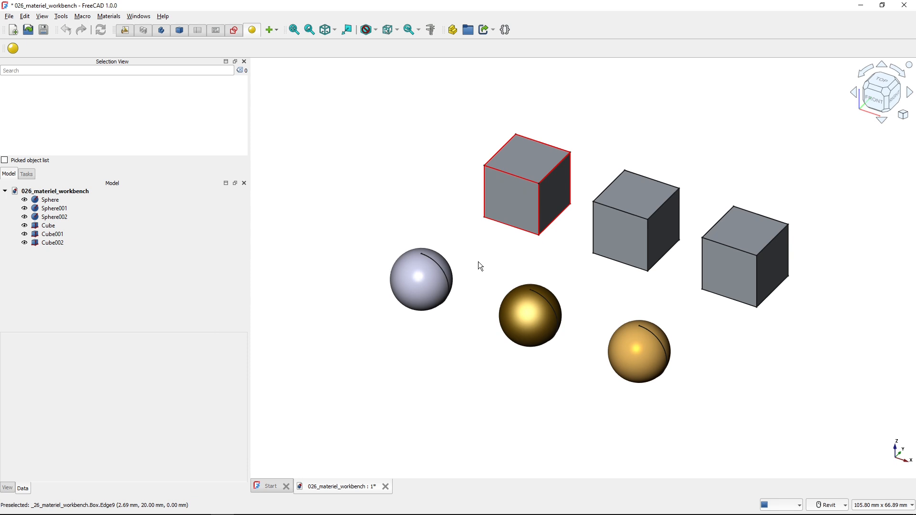
Open the Materials editor directly from the Material workbench and cancel it without changes
{"action": "left_click", "coordinate": [13, 50]}
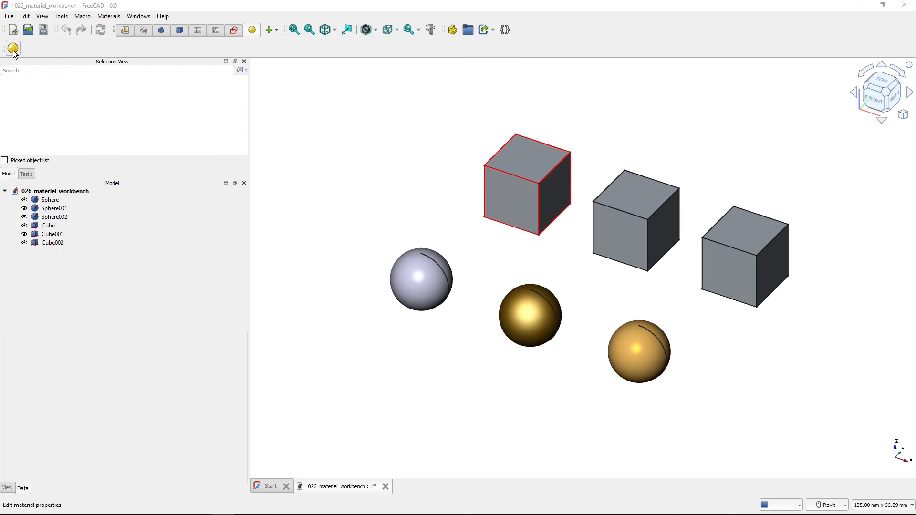
{"action": "left_click", "coordinate": [350, 208]}
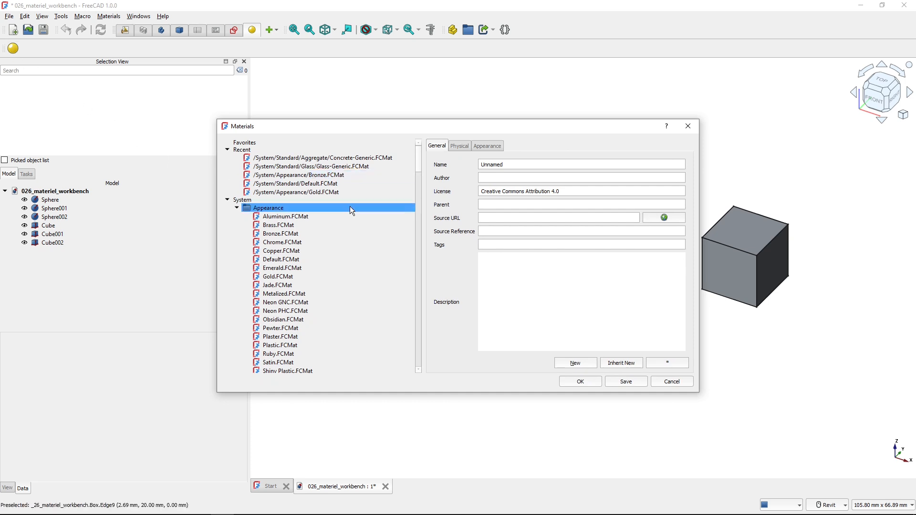
{"action": "left_click", "coordinate": [676, 386]}
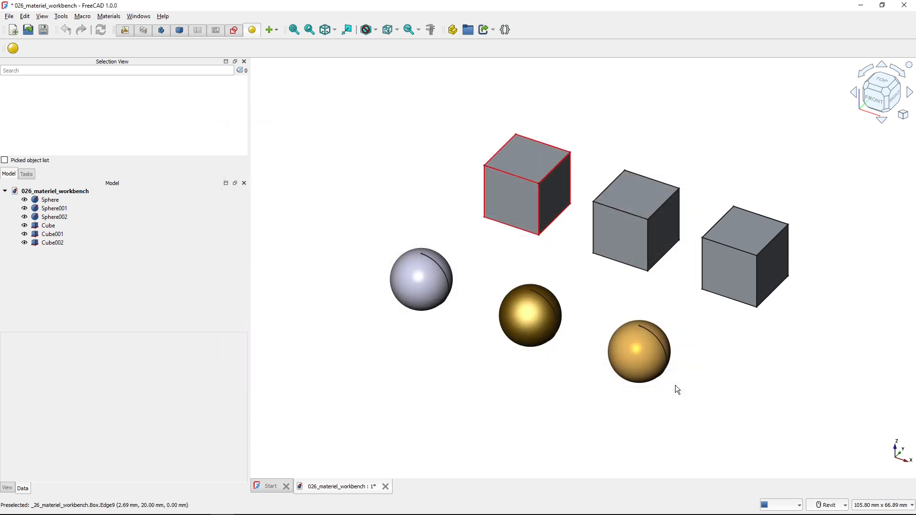
Launch the Materials editor from the material settings of the middle sphere, Sphere001, cancel it and close the settings
{"action": "left_click", "coordinate": [531, 325]}
{"action": "right_click", "coordinate": [532, 327]}
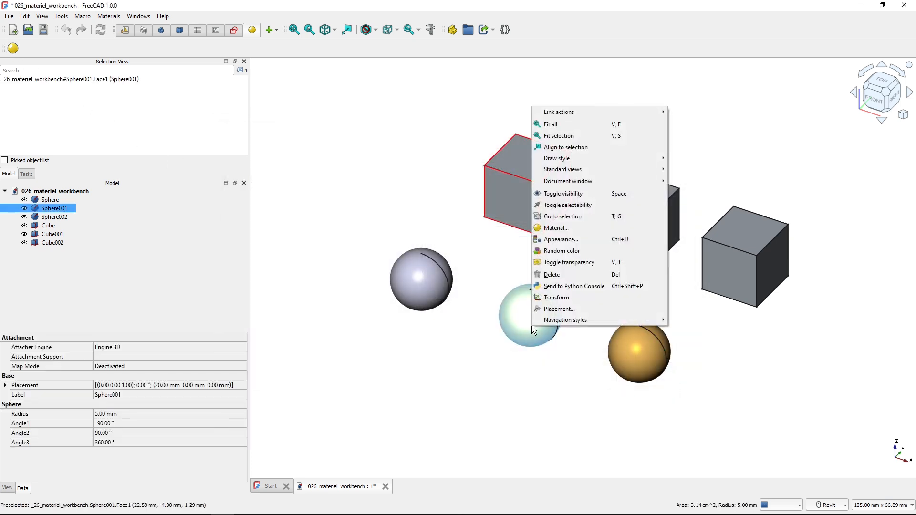
{"action": "left_click", "coordinate": [555, 229]}
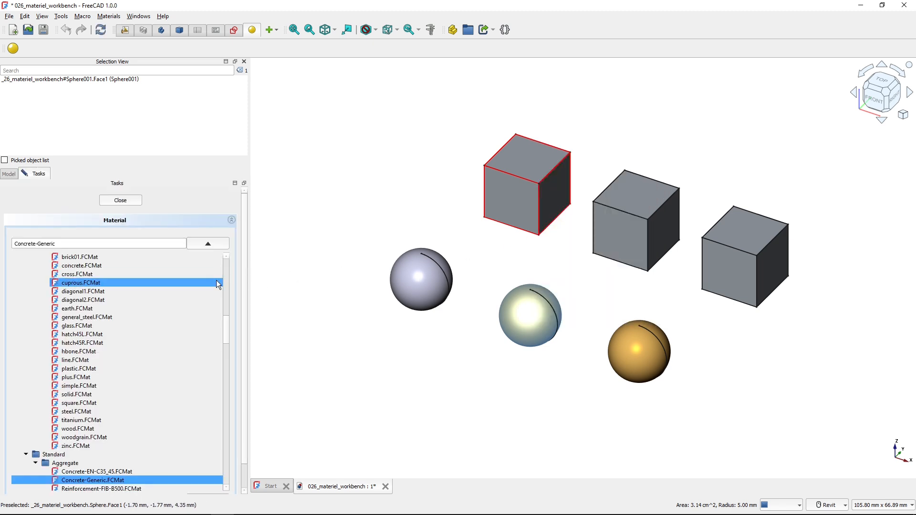
{"action": "scroll", "coordinate": [227, 324], "scroll_direction": "down", "scroll_amount": 1}
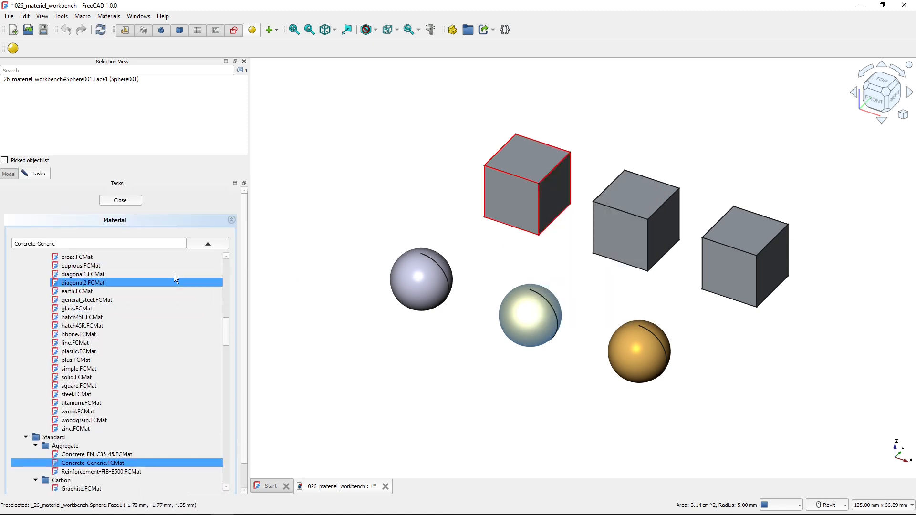
{"action": "mouse_move", "coordinate": [227, 331]}
{"action": "left_mouse_down"}
{"action": "mouse_move", "coordinate": [237, 393]}
{"action": "mouse_move", "coordinate": [233, 499]}
{"action": "left_mouse_up"}
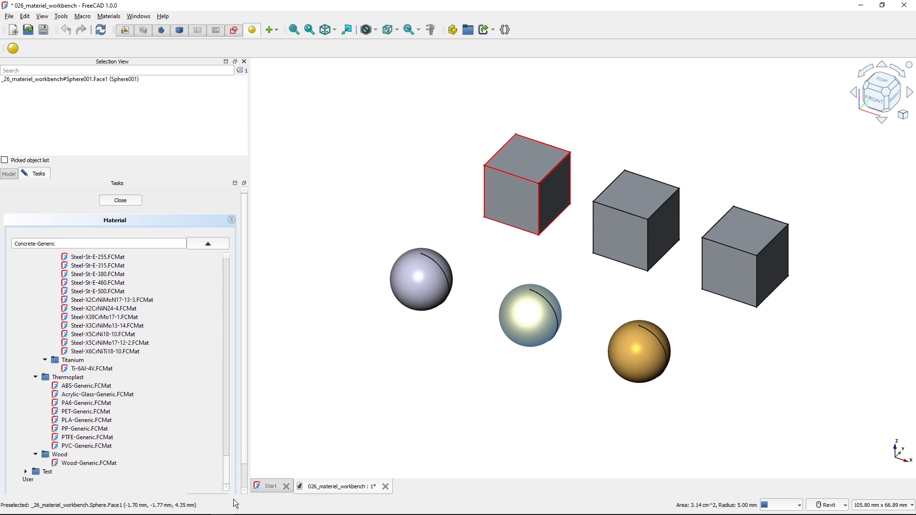
{"action": "scroll", "coordinate": [244, 441], "scroll_direction": "down", "scroll_amount": 1}
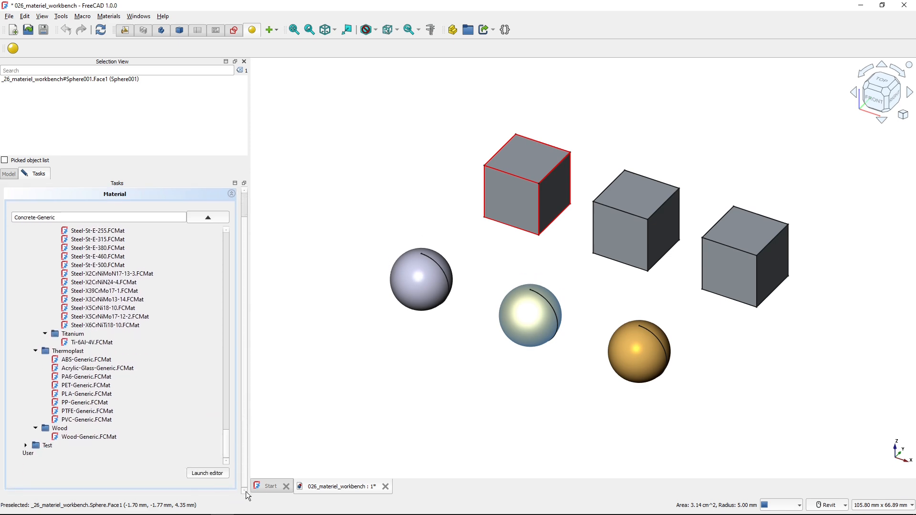
{"action": "left_click", "coordinate": [203, 474]}
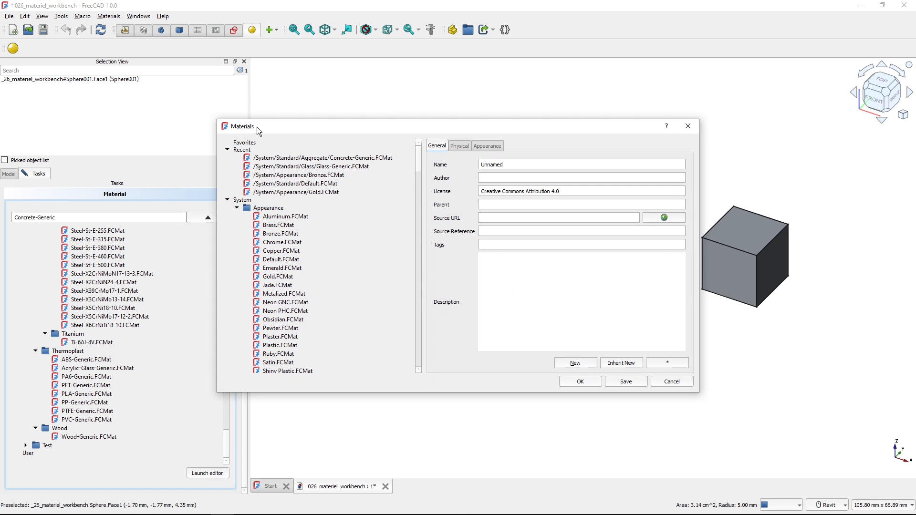
{"action": "left_click", "coordinate": [672, 384]}
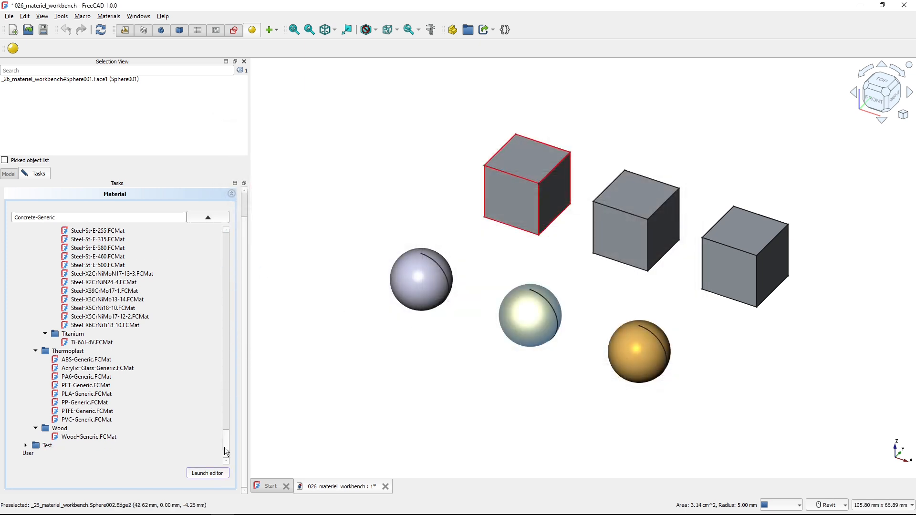
{"action": "left_click_drag", "start_coordinate": [224, 447], "coordinate": [207, 223]}
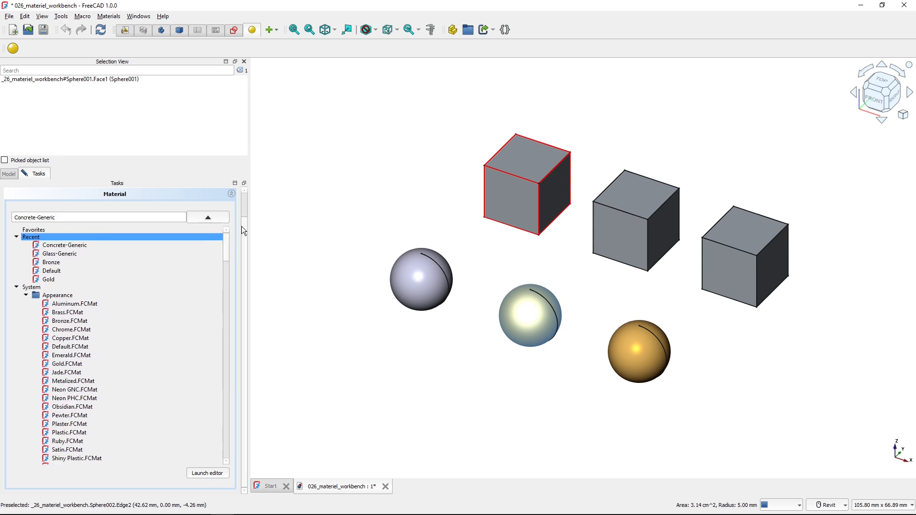
{"action": "scroll", "coordinate": [242, 226], "scroll_direction": "up", "scroll_amount": 1}
{"action": "left_click", "coordinate": [121, 200]}
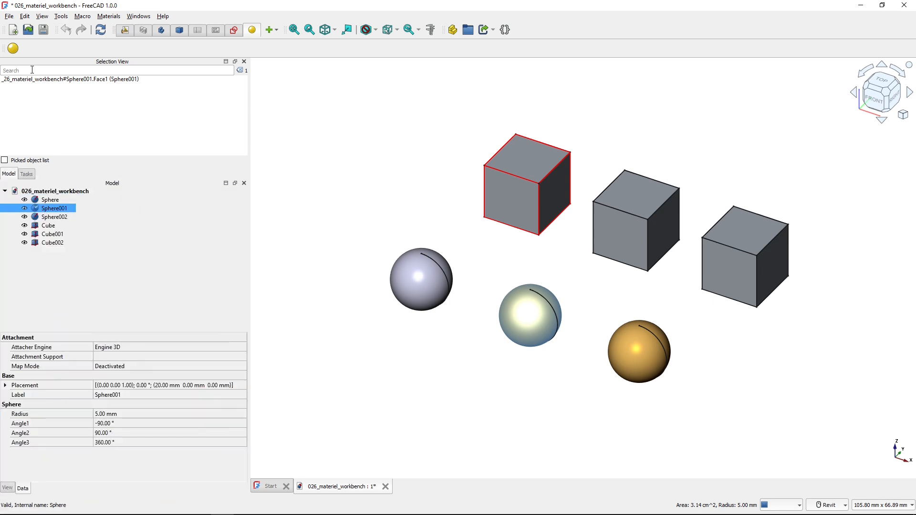
Reopen the Materials editor from the workbench and collapse the Recent and System groups in its material tree
{"action": "left_click", "coordinate": [13, 49]}
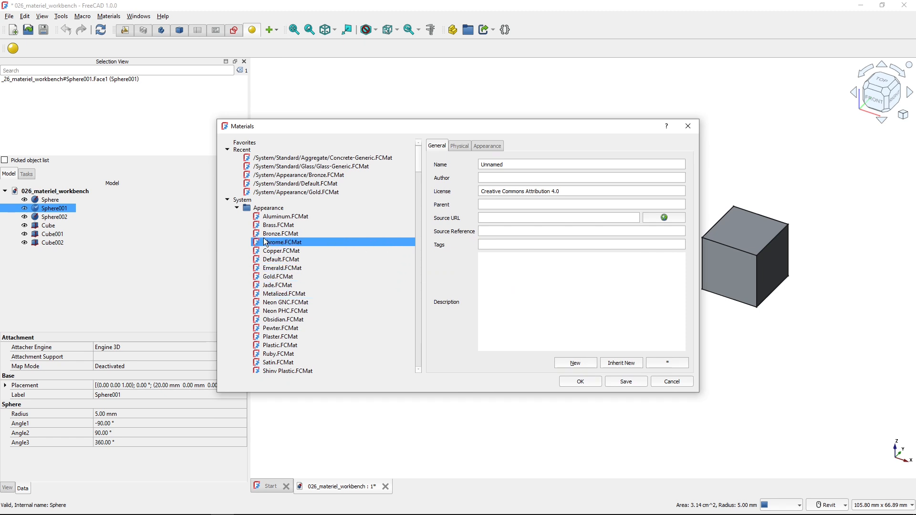
{"action": "left_click", "coordinate": [227, 149]}
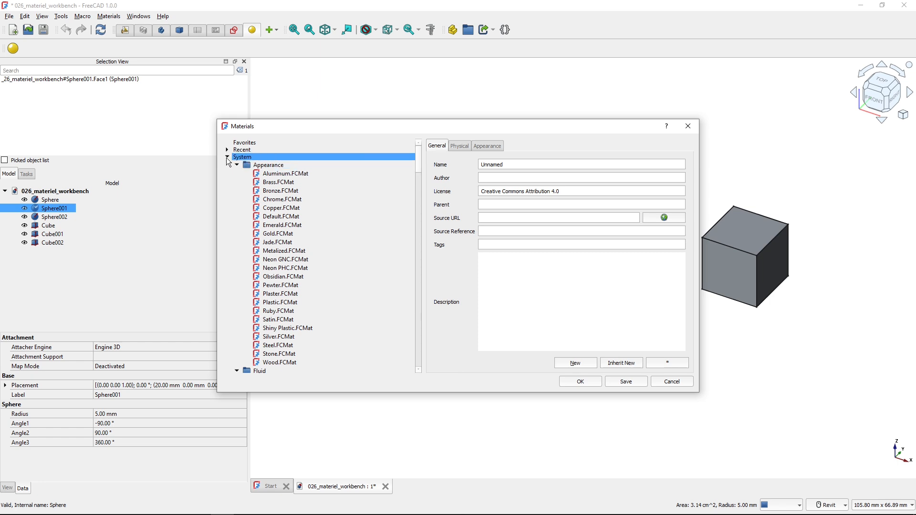
{"action": "left_click", "coordinate": [227, 157]}
{"action": "left_click", "coordinate": [235, 152]}
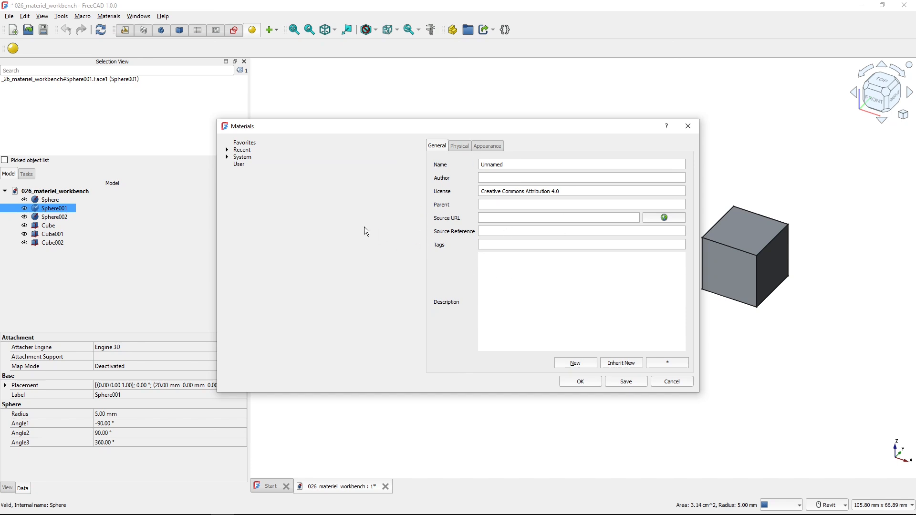
Expand the Recent and System groups of the material tree and collapse all category folders inside System
{"action": "double_click", "coordinate": [236, 149]}
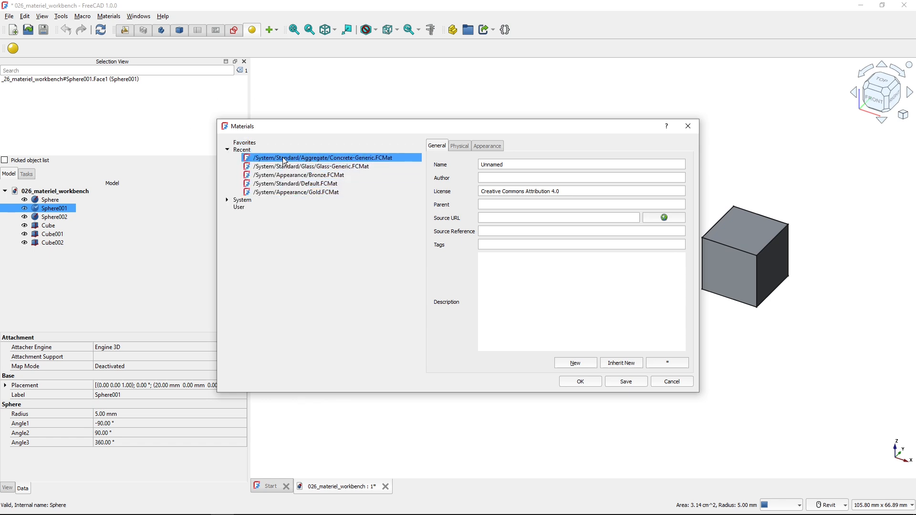
{"action": "left_click", "coordinate": [228, 200]}
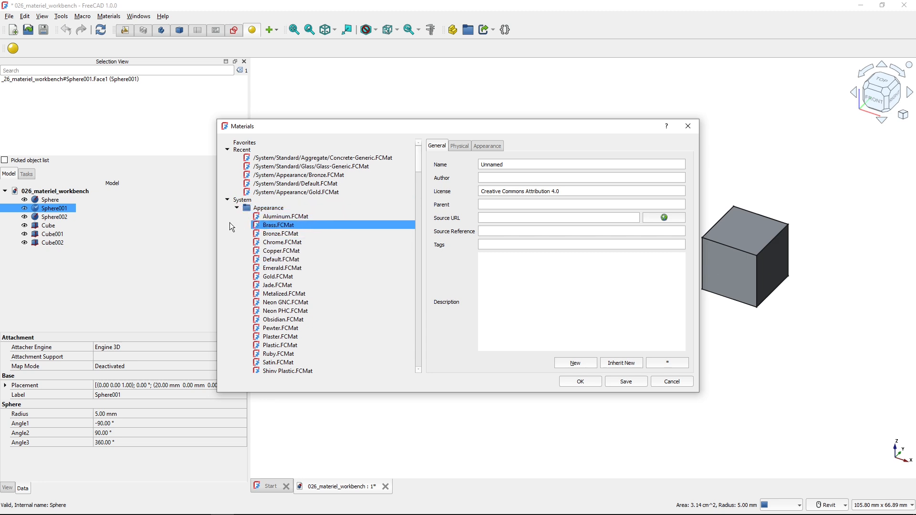
{"action": "left_click", "coordinate": [237, 208]}
{"action": "left_click", "coordinate": [236, 216]}
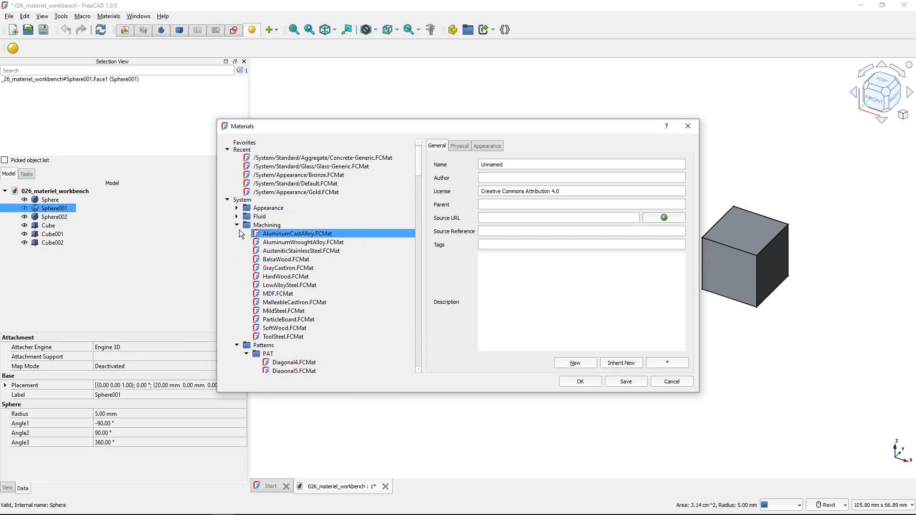
{"action": "left_click", "coordinate": [237, 225]}
{"action": "left_click", "coordinate": [236, 234]}
{"action": "left_click", "coordinate": [237, 243]}
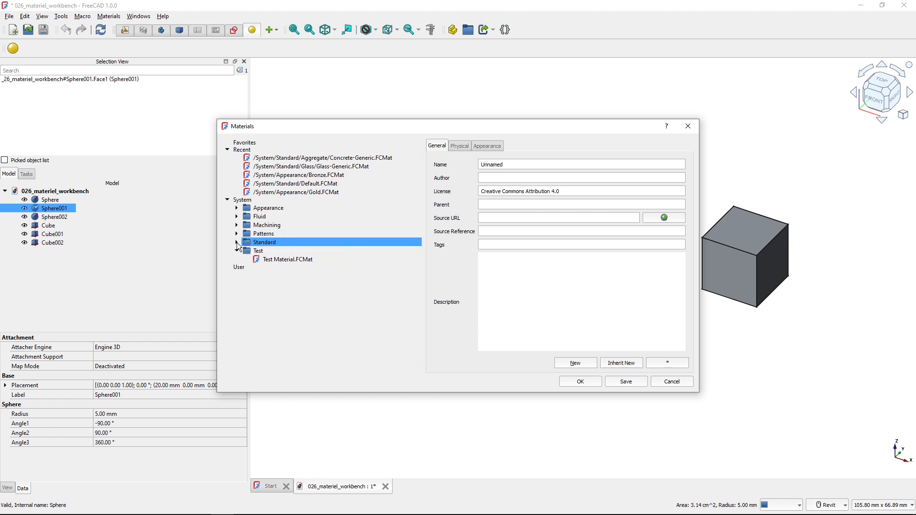
{"action": "left_click", "coordinate": [237, 251]}
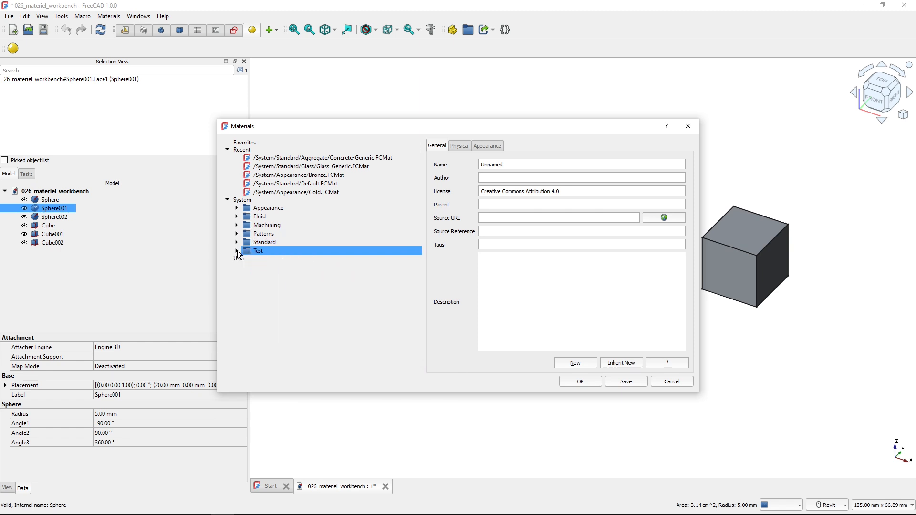
Examine the general, physical and appearance properties of the Bronze material in the Appearance folder, then collapse that folder
{"action": "left_click", "coordinate": [236, 208]}
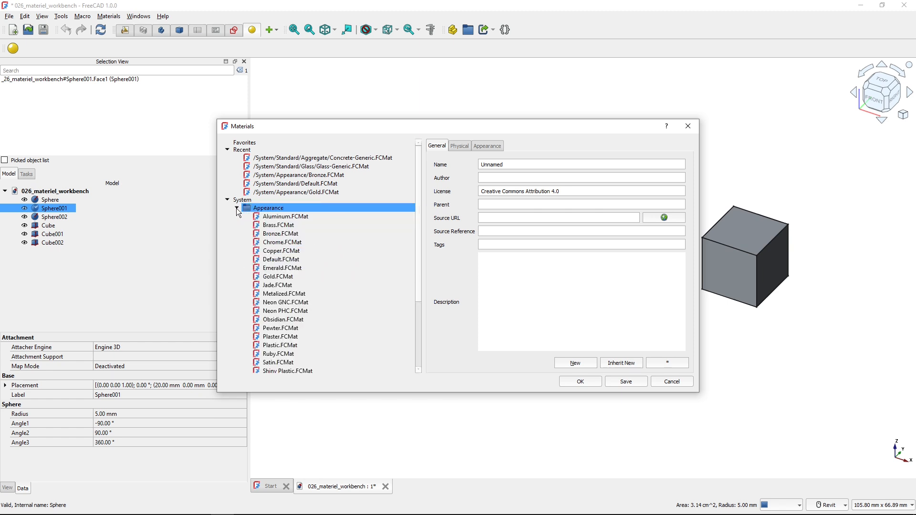
{"action": "left_click", "coordinate": [268, 235]}
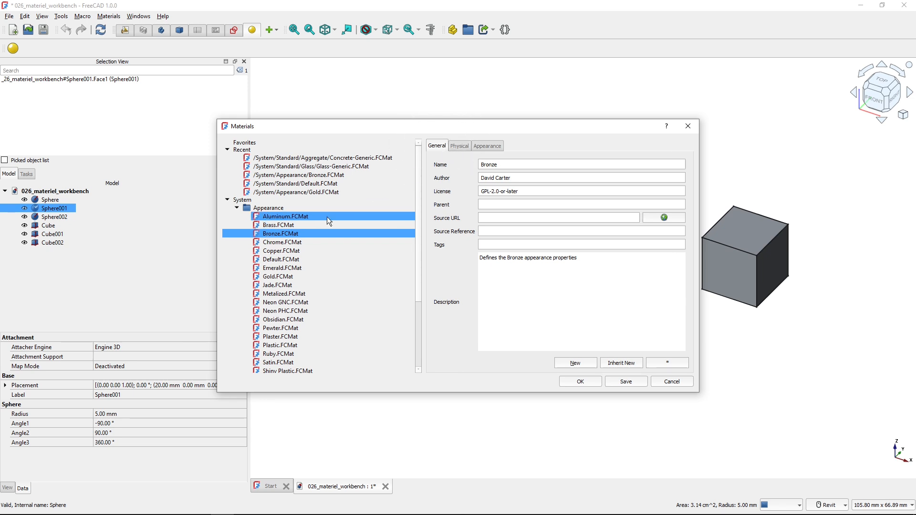
{"action": "left_click", "coordinate": [461, 147]}
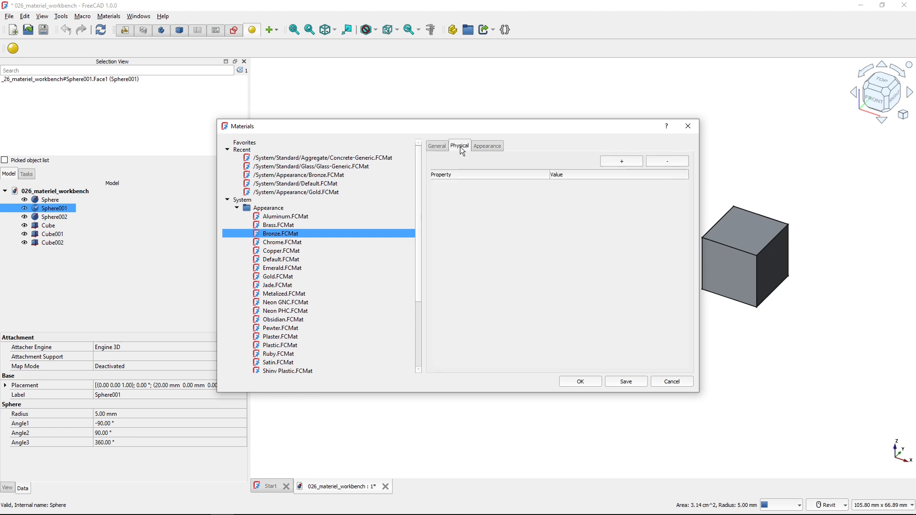
{"action": "left_click", "coordinate": [491, 149]}
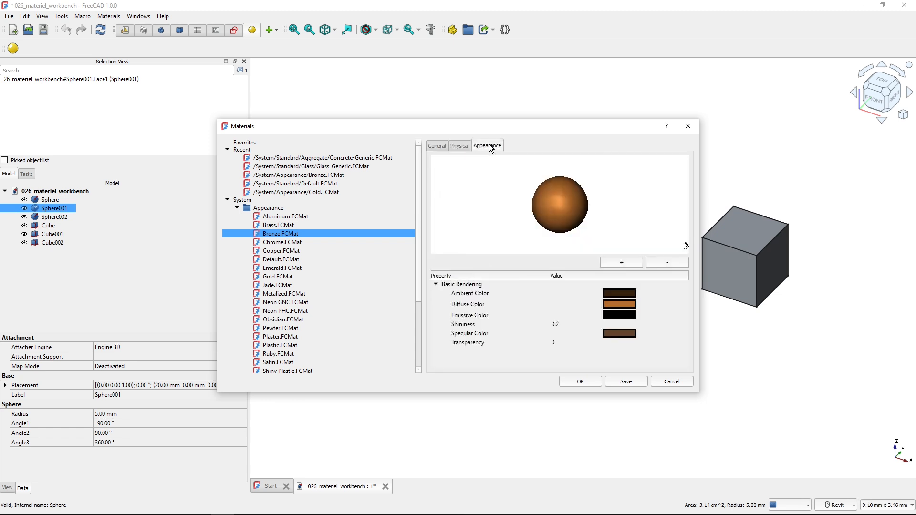
{"action": "left_click", "coordinate": [436, 147]}
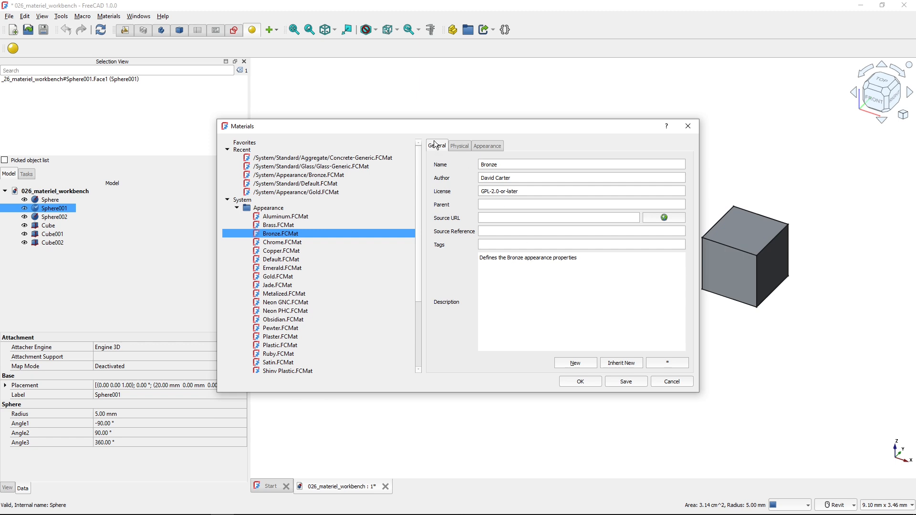
{"action": "left_click", "coordinate": [451, 145]}
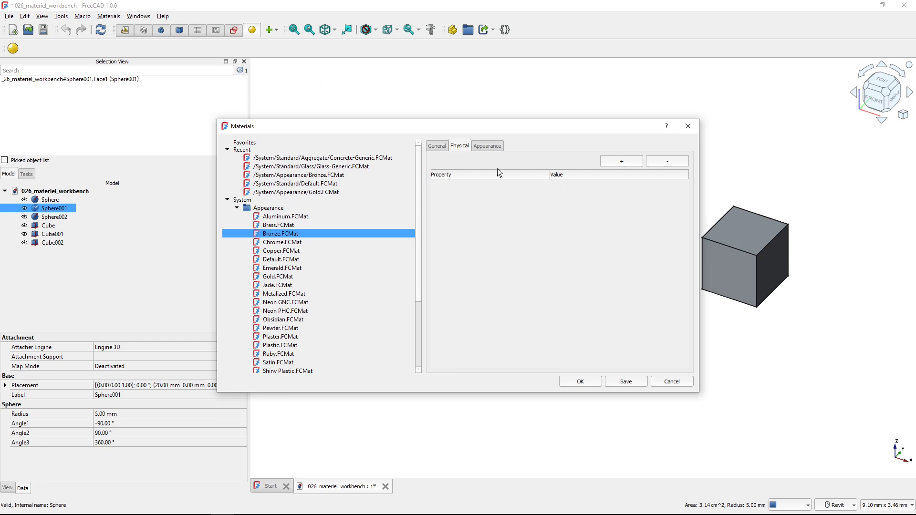
{"action": "left_click", "coordinate": [480, 142]}
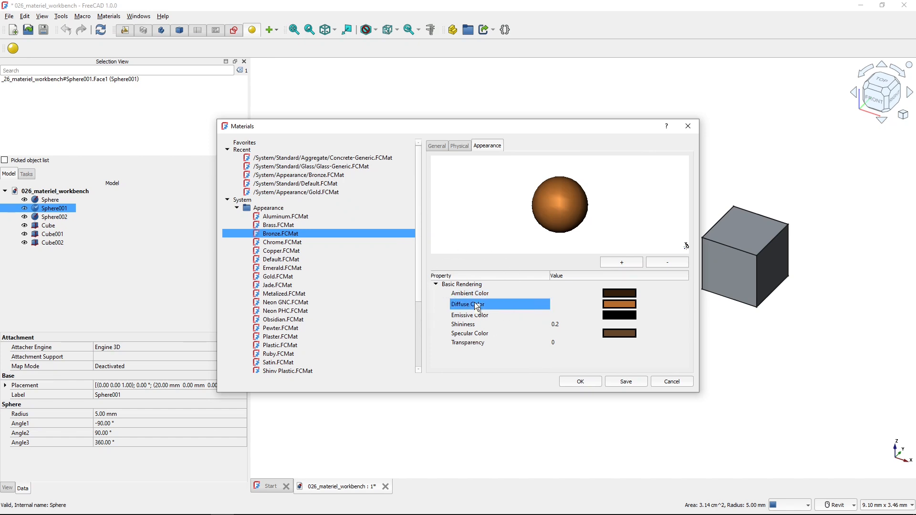
{"action": "key", "text": "ctrl"}
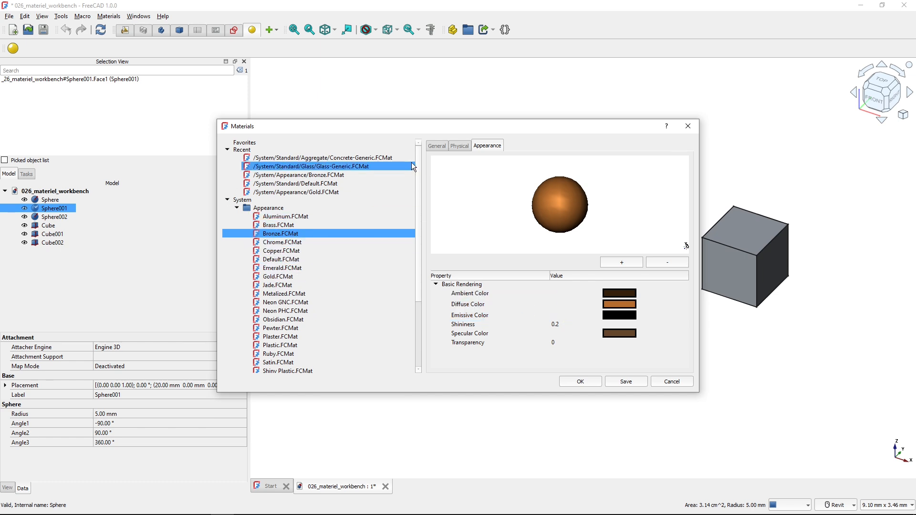
{"action": "left_click", "coordinate": [432, 146]}
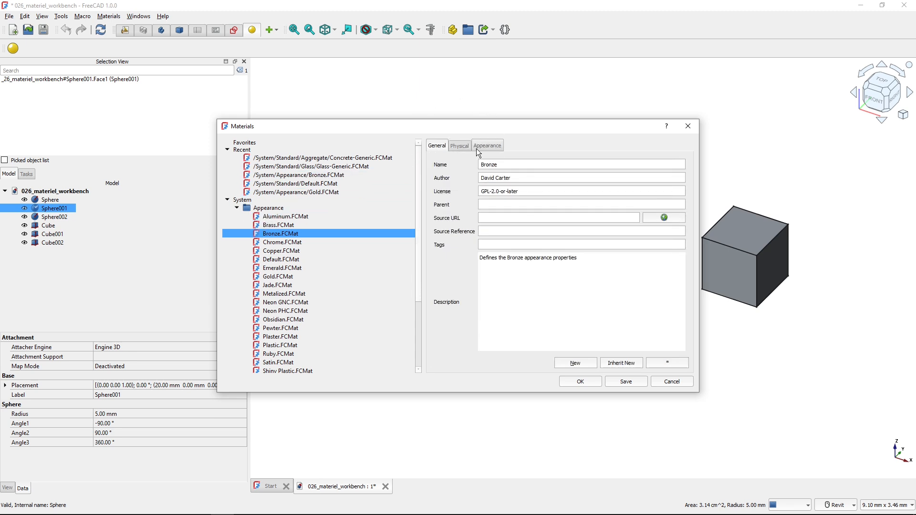
{"action": "left_click", "coordinate": [237, 208]}
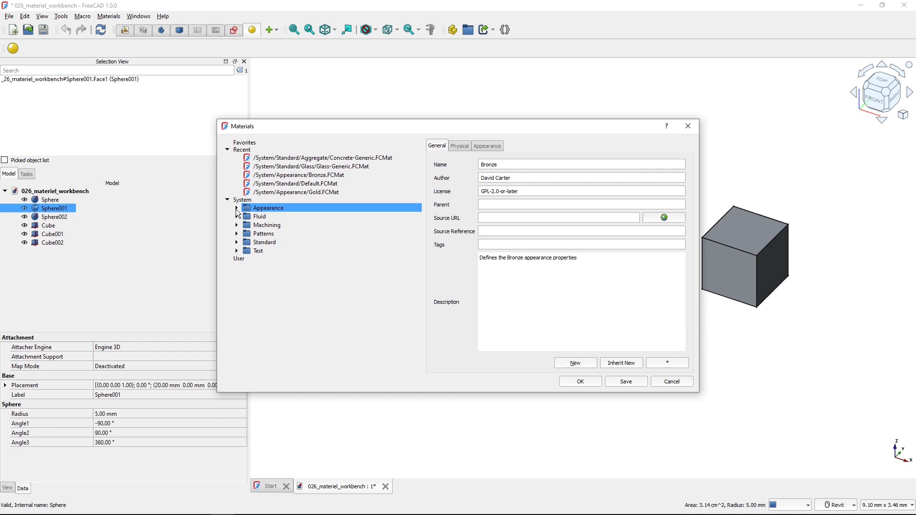
Open the Fluid folder and examine the Air material's physical properties and its appearance
{"action": "left_click", "coordinate": [237, 216]}
{"action": "left_click", "coordinate": [275, 226]}
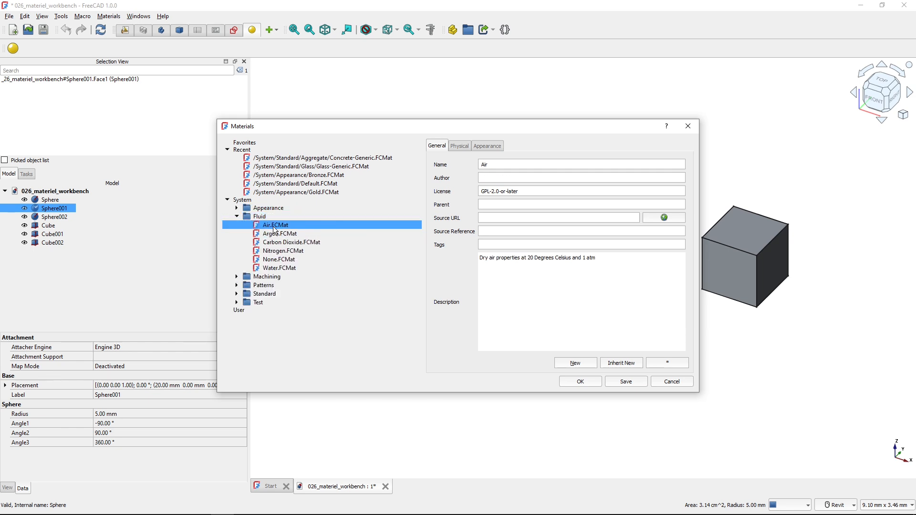
{"action": "left_click", "coordinate": [460, 146]}
{"action": "left_click", "coordinate": [462, 184]}
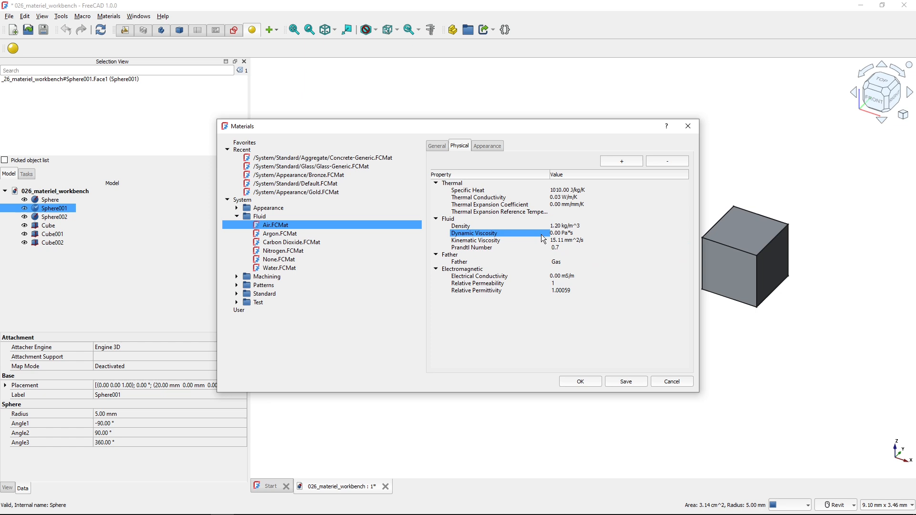
{"action": "left_click", "coordinate": [483, 147]}
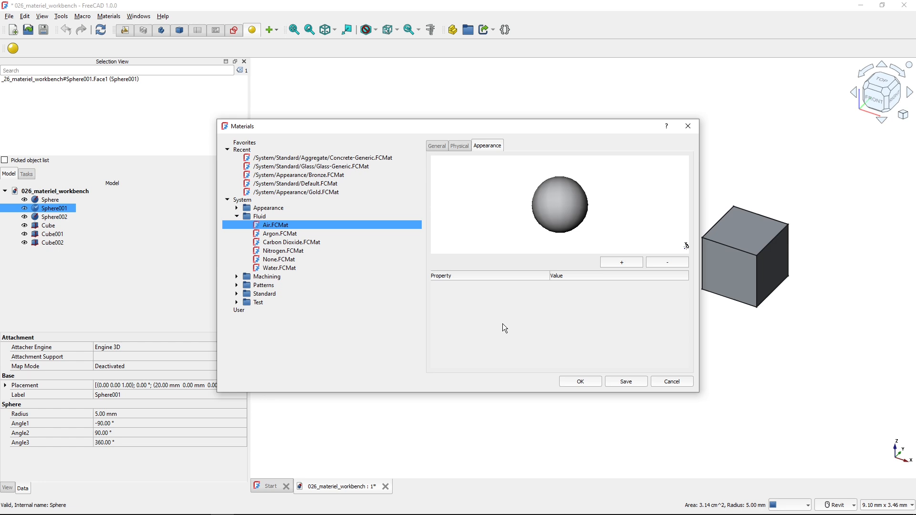
{"action": "left_click", "coordinate": [459, 147]}
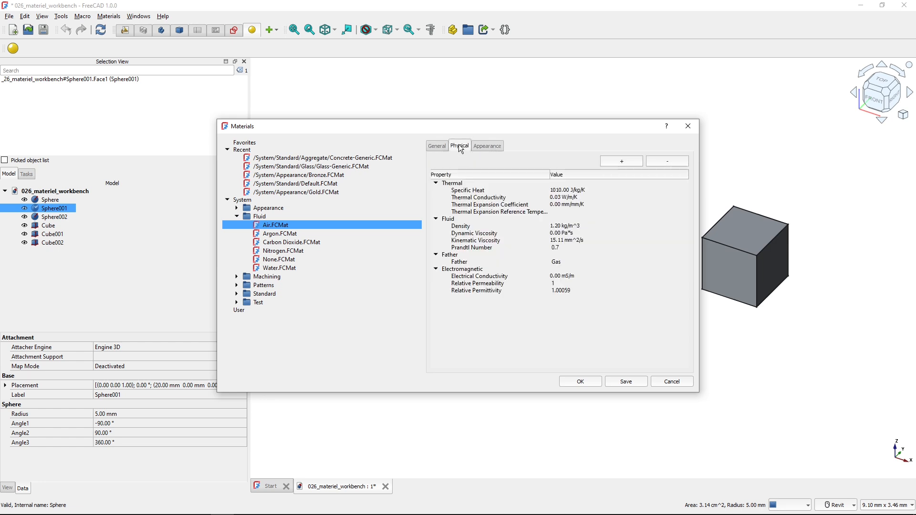
{"action": "left_click", "coordinate": [490, 146]}
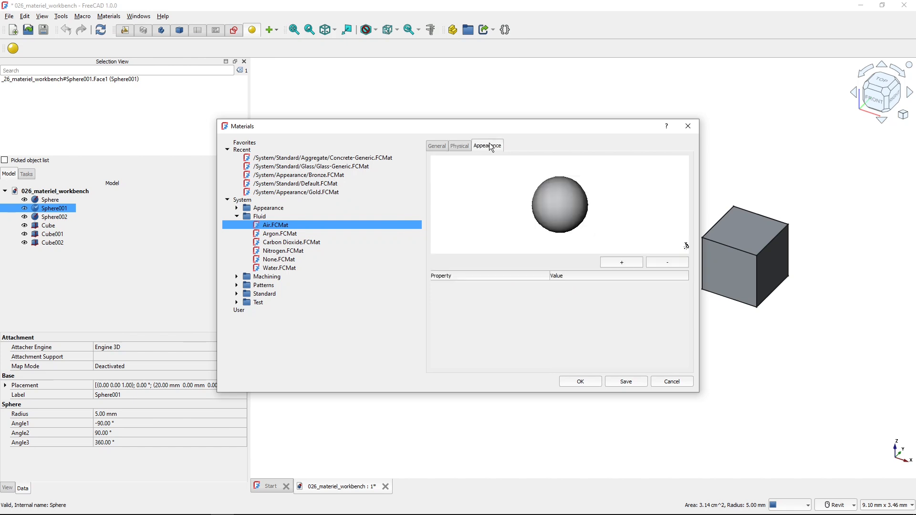
{"action": "left_click", "coordinate": [458, 145]}
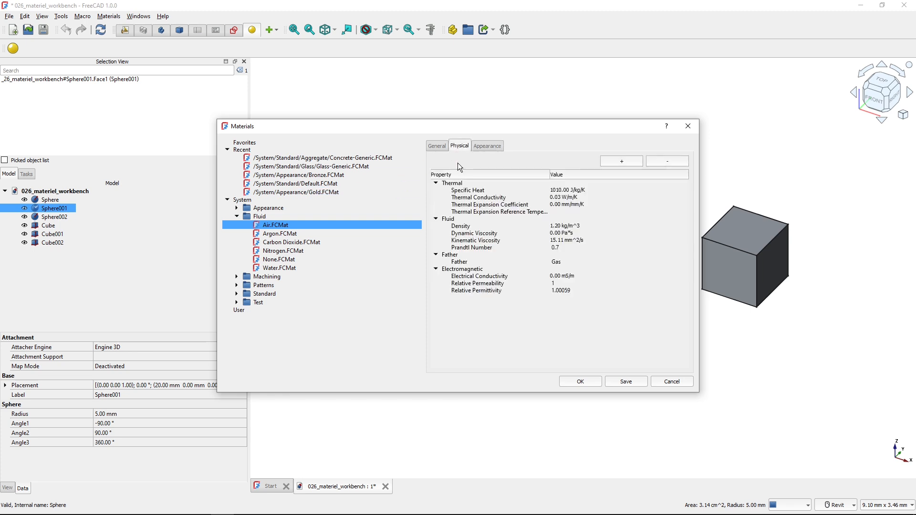
{"action": "left_click", "coordinate": [453, 186]}
{"action": "left_click", "coordinate": [483, 219]}
Compare the physical properties of Water, Nitrogen and Carbon Dioxide, then collapse the Fluid folder
{"action": "left_click", "coordinate": [278, 268]}
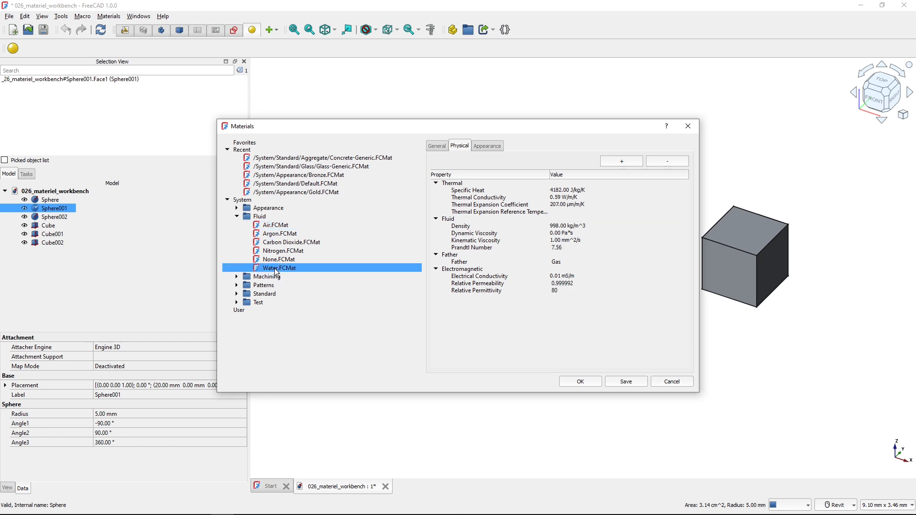
{"action": "left_click", "coordinate": [276, 252]}
{"action": "key", "text": "Up"}
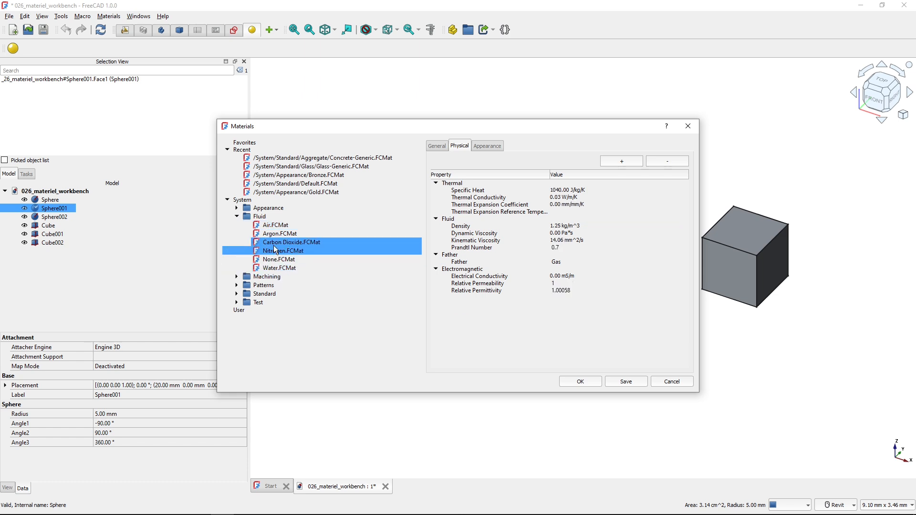
{"action": "left_click", "coordinate": [236, 217]}
Examine the physical machining properties of AusteniticStainlessSteel in the Machining folder, then collapse that folder
{"action": "left_click", "coordinate": [236, 225]}
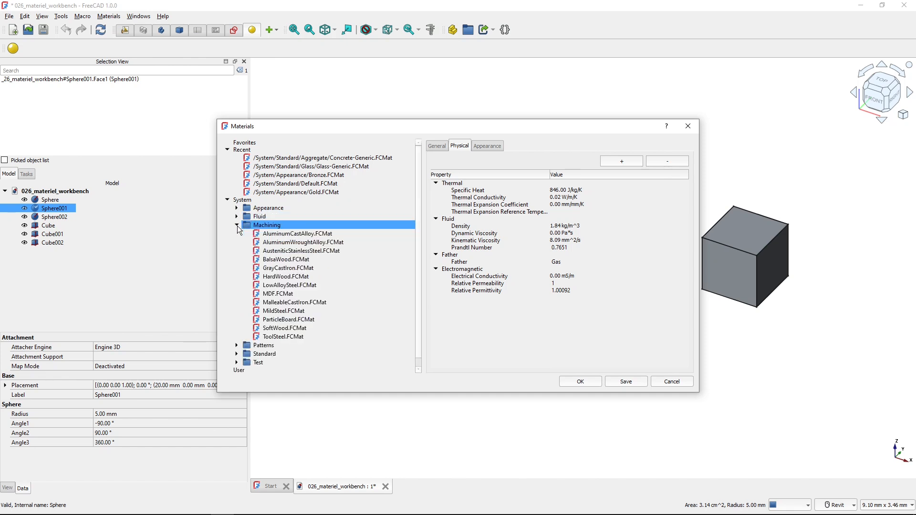
{"action": "left_click", "coordinate": [253, 234]}
{"action": "left_click", "coordinate": [287, 251]}
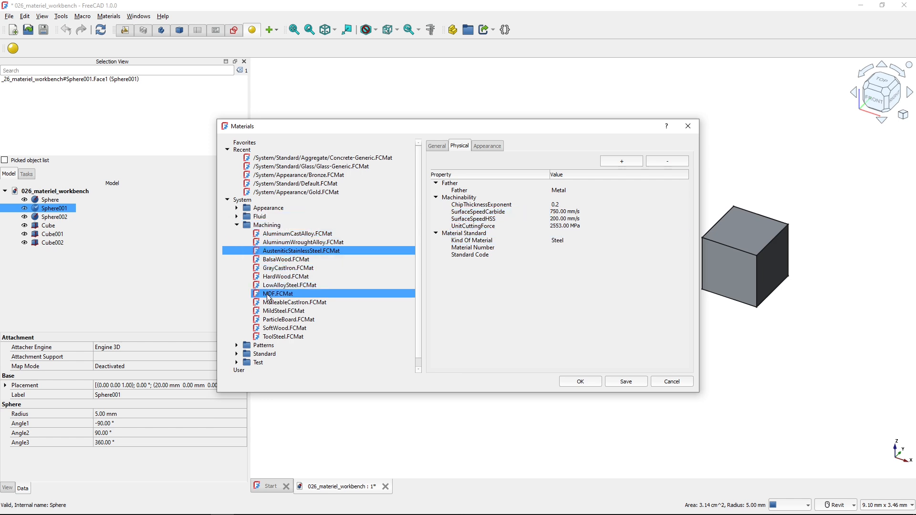
{"action": "left_click", "coordinate": [236, 225]}
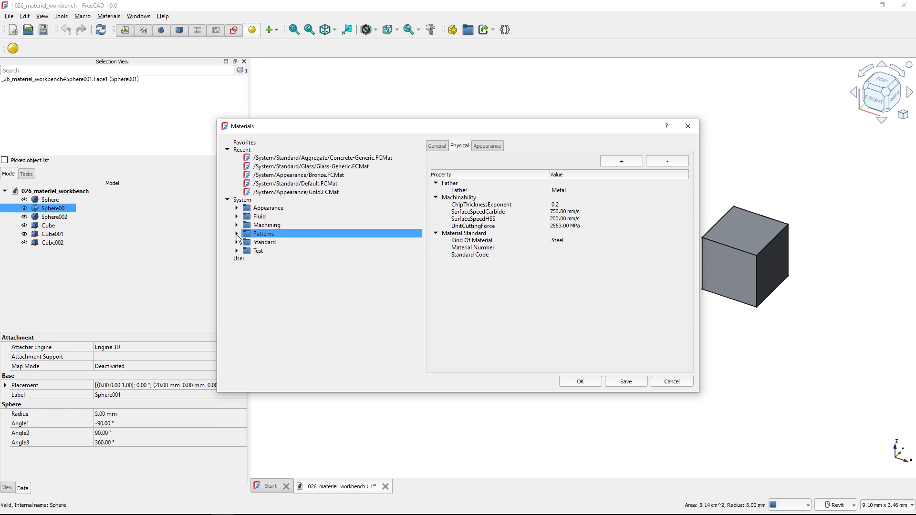
Expand the Patterns folder and examine the hatch appearance properties of the PAT materials Diagonal4 and Diamond2
{"action": "left_click", "coordinate": [236, 234]}
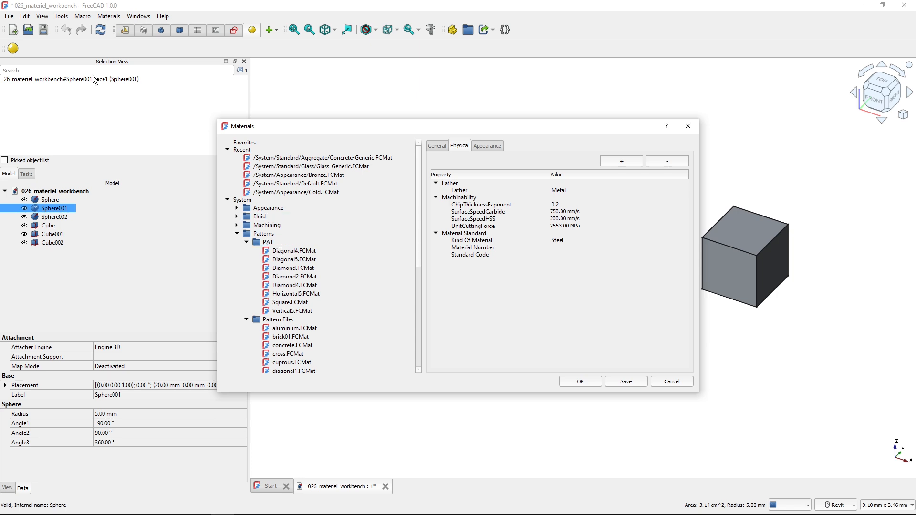
{"action": "left_click", "coordinate": [281, 254]}
{"action": "left_click", "coordinate": [487, 145]}
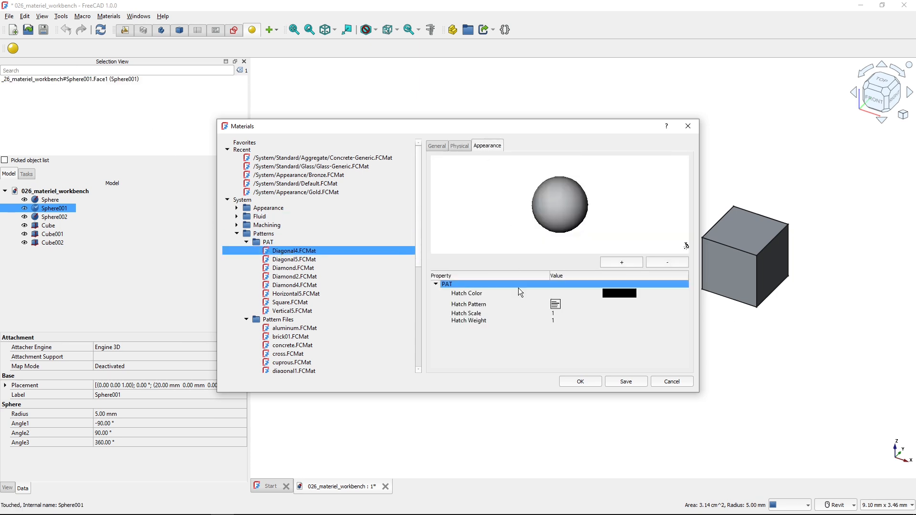
{"action": "left_click", "coordinate": [484, 305]}
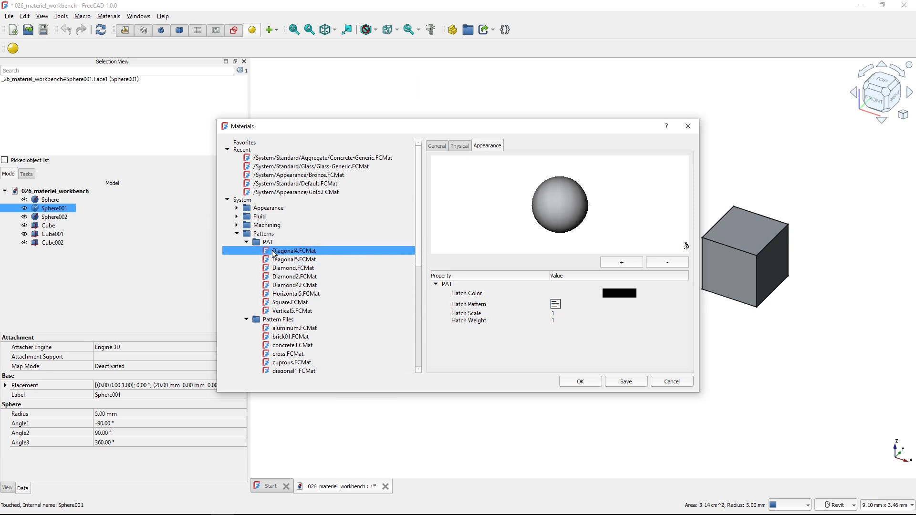
{"action": "left_click", "coordinate": [556, 305]}
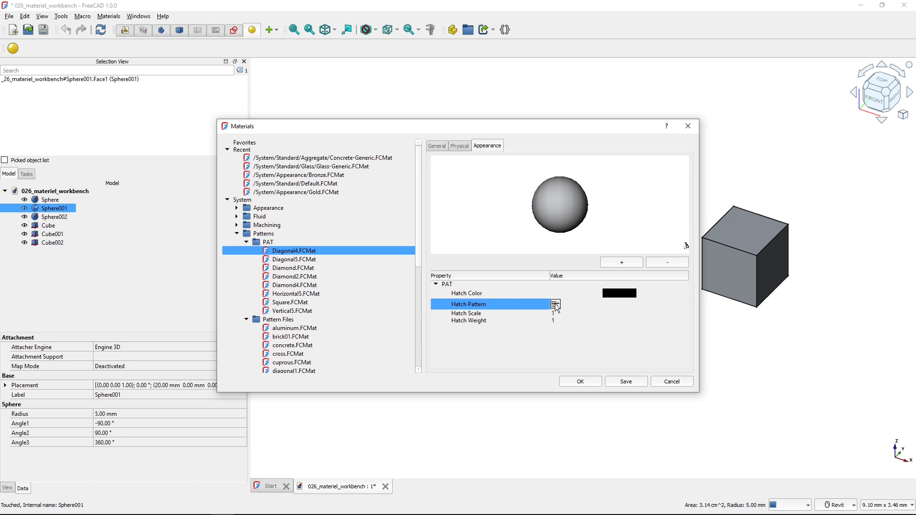
{"action": "left_click", "coordinate": [292, 277]}
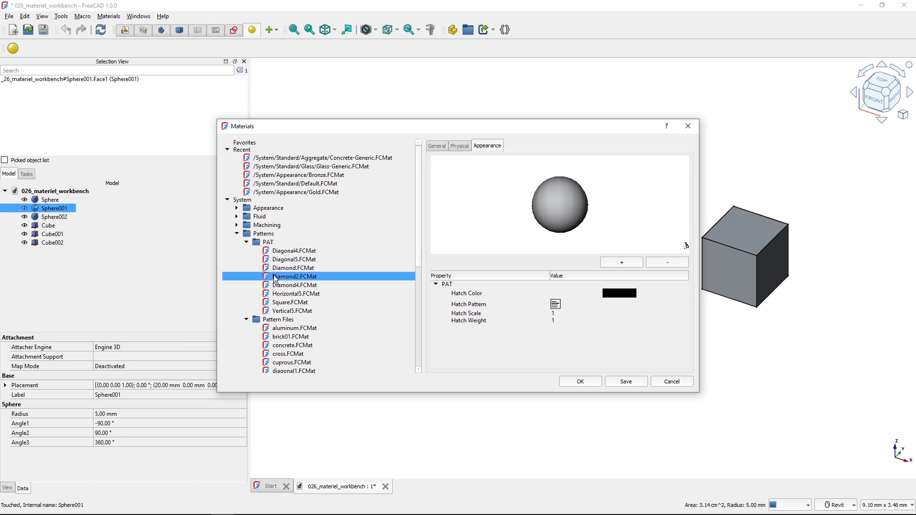
Examine the pattern file appearance properties of the concrete material under Pattern Files, then collapse that subfolder
{"action": "scroll", "coordinate": [284, 315], "scroll_direction": "down", "scroll_amount": 1}
{"action": "left_click", "coordinate": [291, 322]}
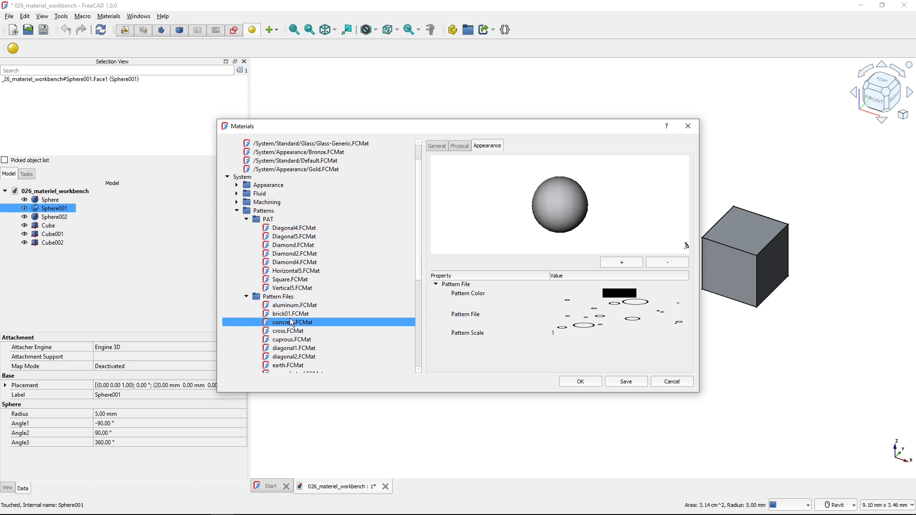
{"action": "left_click", "coordinate": [471, 327]}
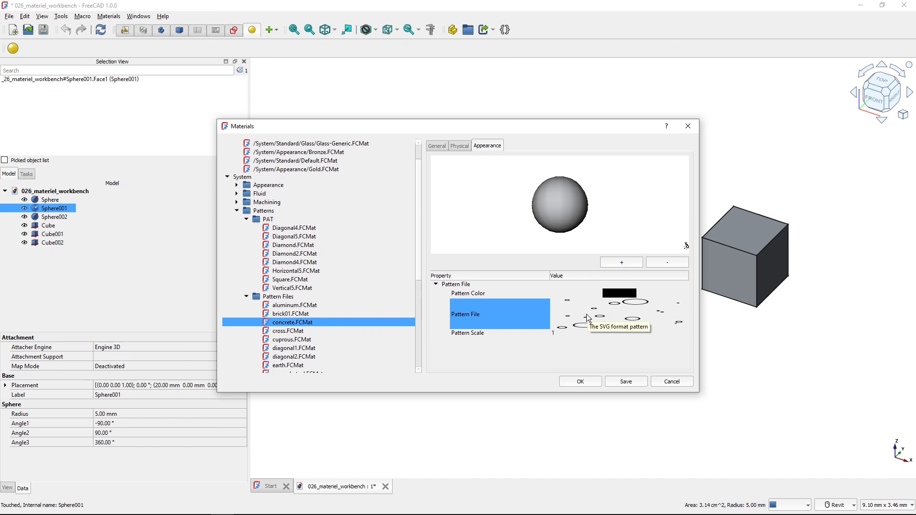
{"action": "scroll", "coordinate": [372, 306], "scroll_direction": "down", "scroll_amount": 2}
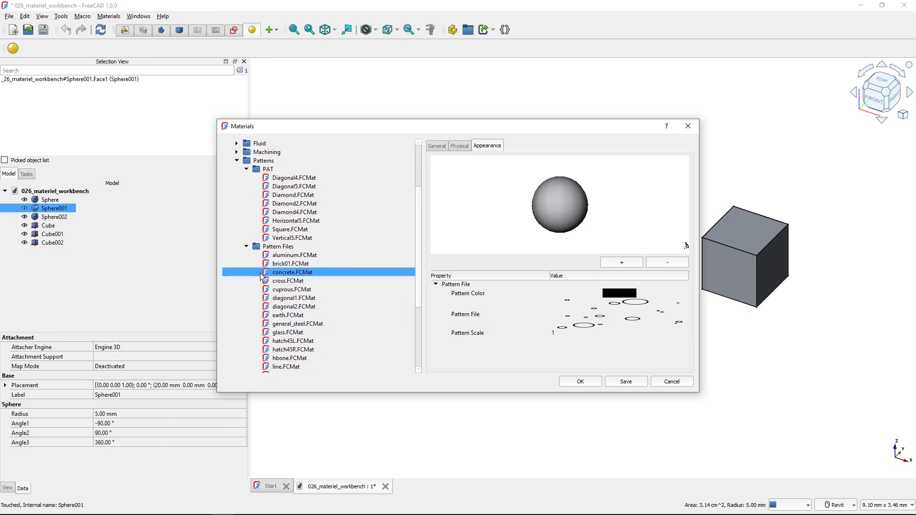
{"action": "left_click", "coordinate": [245, 246]}
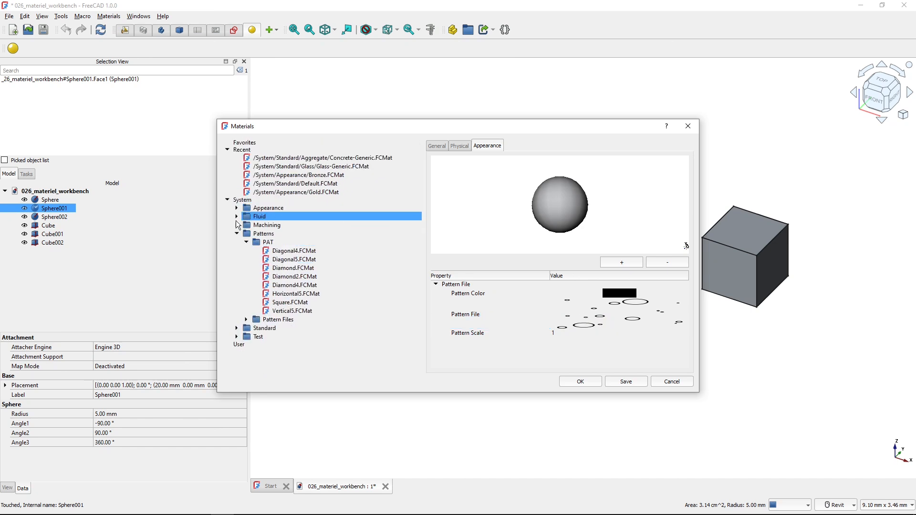
Expand the Standard folder and examine the appearance and physical properties of Concrete-Generic in the Aggregate subfolder
{"action": "left_click", "coordinate": [246, 242]}
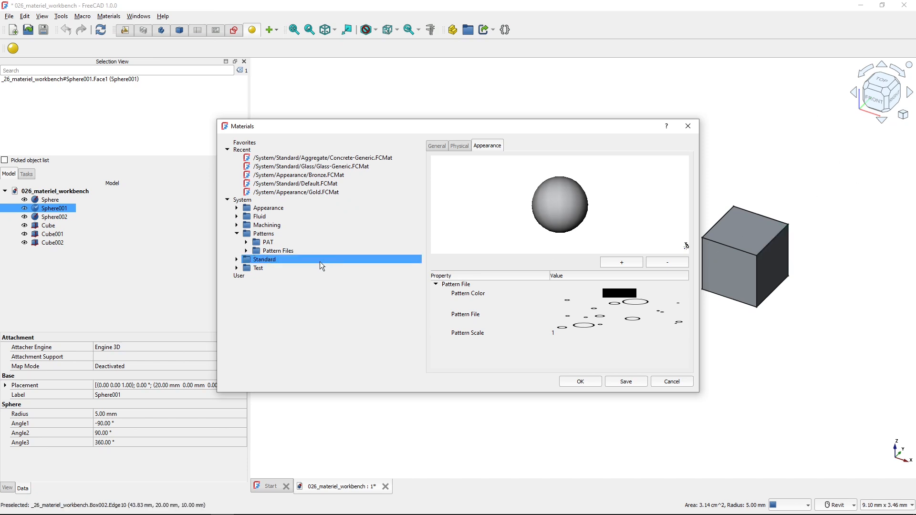
{"action": "left_click", "coordinate": [236, 260]}
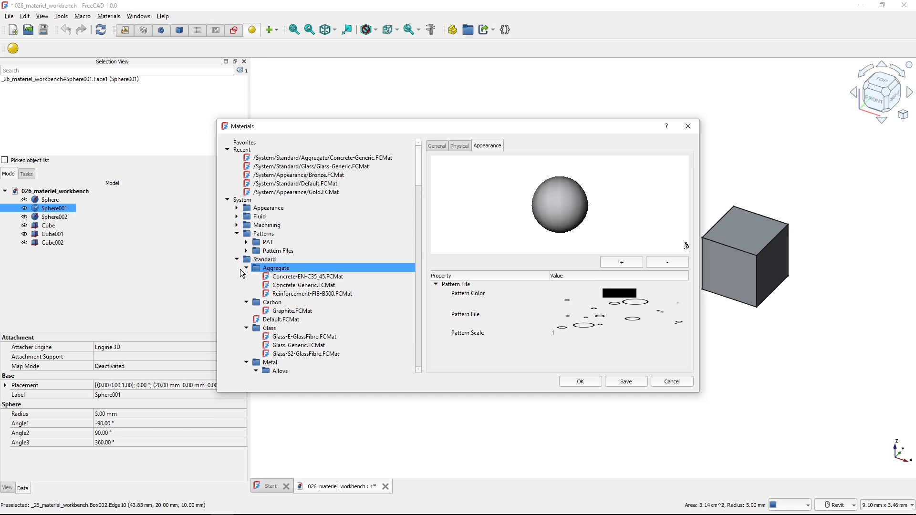
{"action": "left_click", "coordinate": [301, 286]}
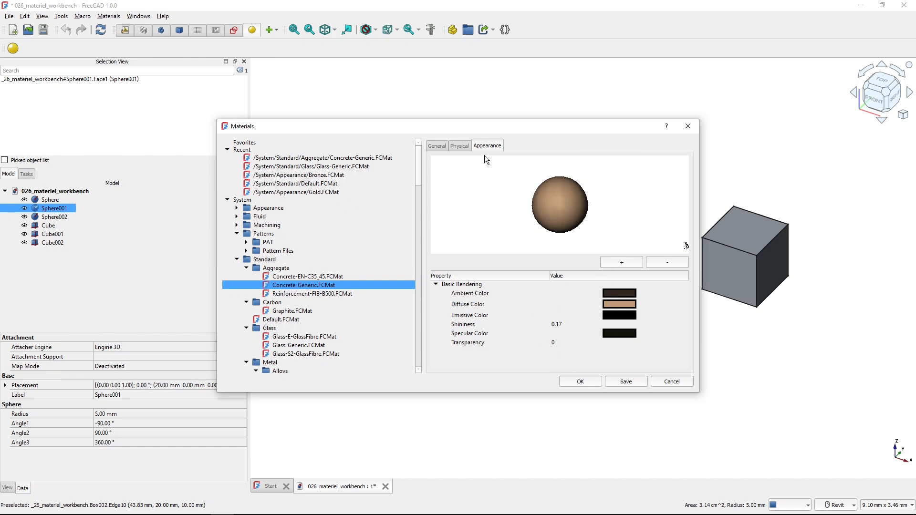
{"action": "left_click", "coordinate": [453, 144]}
{"action": "left_click", "coordinate": [478, 183]}
{"action": "key", "text": "ctrl"}
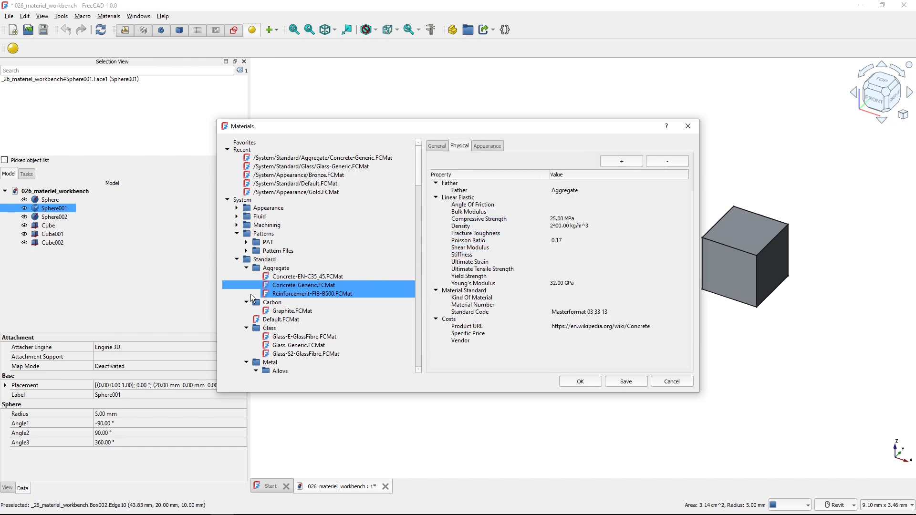
Examine the physical properties and general information of Steel-1C22 in the Steel subfolder of Metal
{"action": "scroll", "coordinate": [267, 331], "scroll_direction": "down", "scroll_amount": 1}
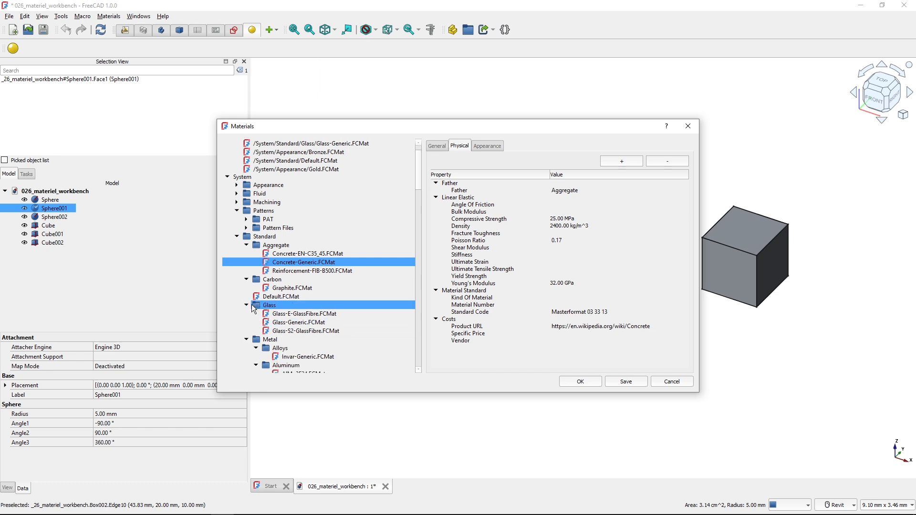
{"action": "scroll", "coordinate": [250, 315], "scroll_direction": "down", "scroll_amount": 6}
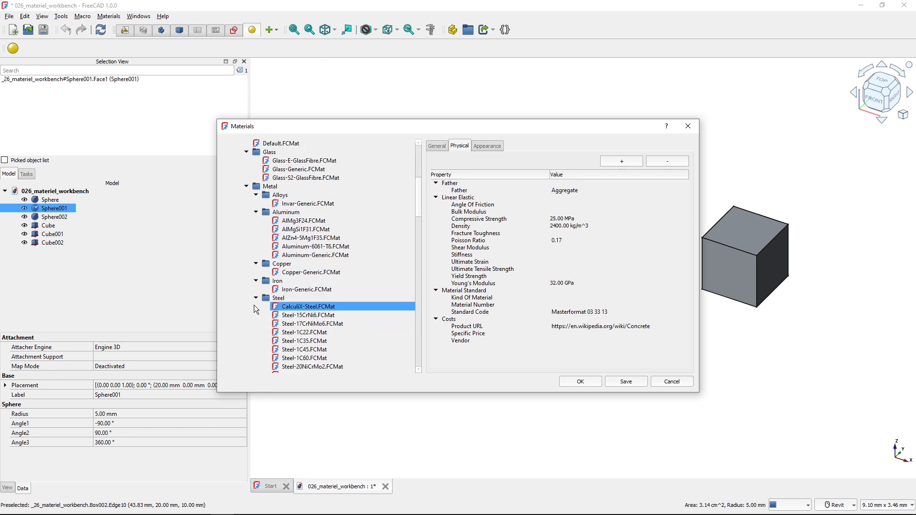
{"action": "scroll", "coordinate": [267, 296], "scroll_direction": "down", "scroll_amount": 2}
{"action": "left_click", "coordinate": [305, 282]}
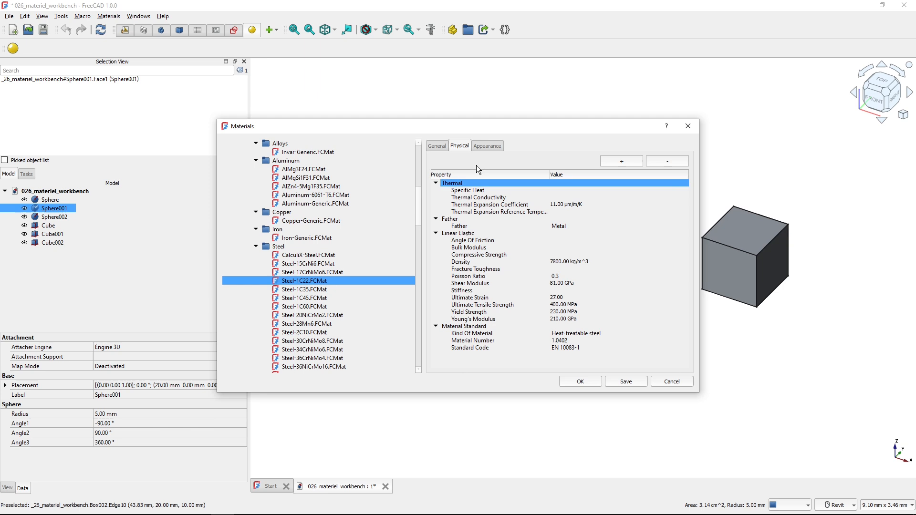
{"action": "left_click", "coordinate": [436, 146]}
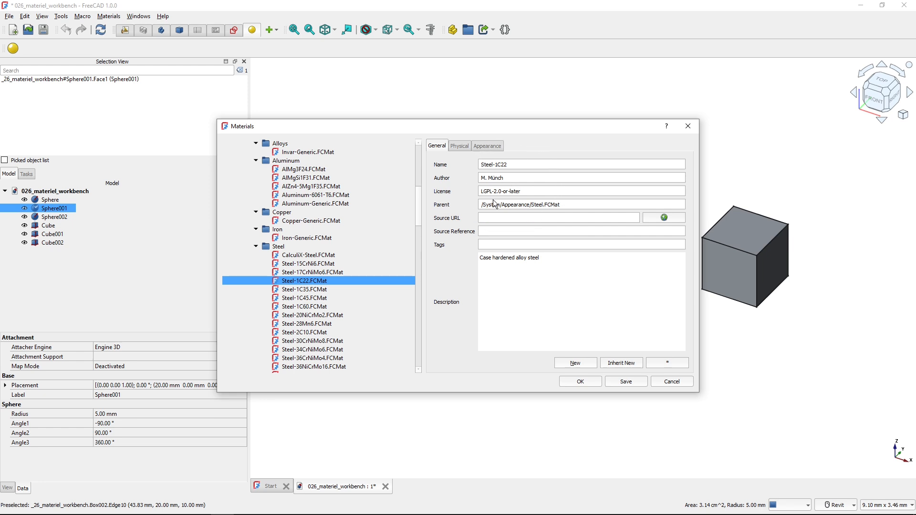
View the general information of Steel-3V45, then collapse the Steel subfolder
{"action": "scroll", "coordinate": [319, 296], "scroll_direction": "down", "scroll_amount": 4}
{"action": "left_click", "coordinate": [319, 299]}
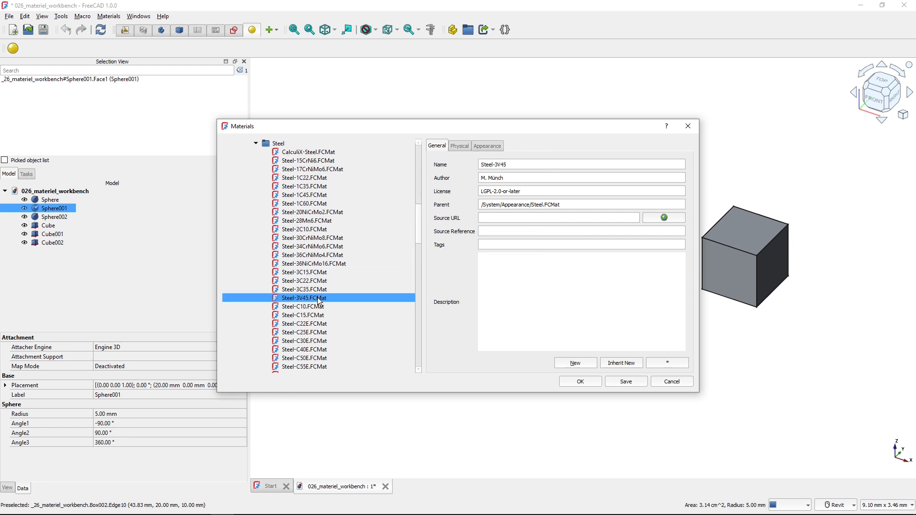
{"action": "scroll", "coordinate": [318, 299], "scroll_direction": "up", "scroll_amount": 4}
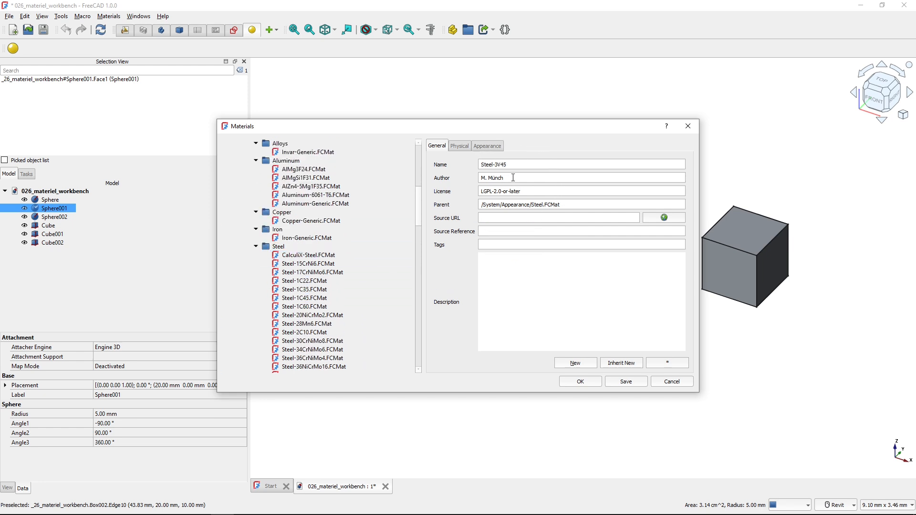
{"action": "left_click", "coordinate": [255, 246]}
Look through the Thermoplast, Wood and Test materials, then collapse the Patterns and Standard folders
{"action": "left_click", "coordinate": [280, 290]}
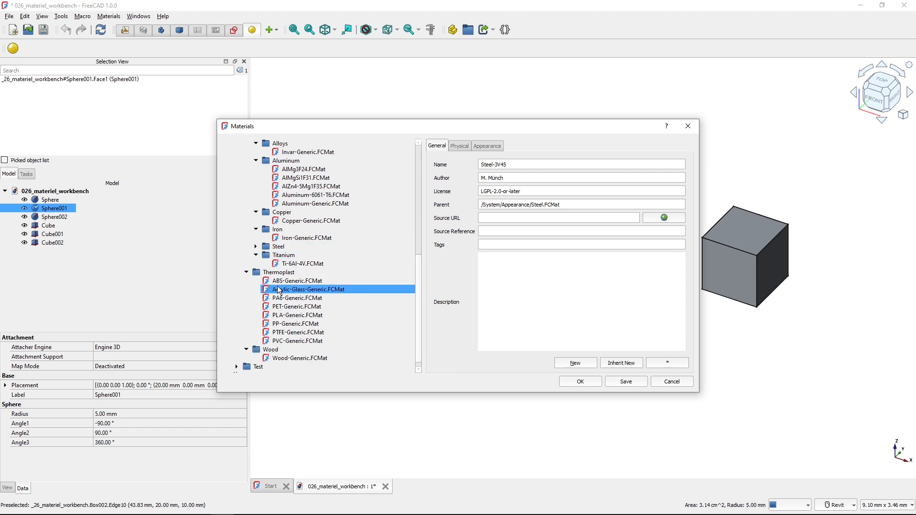
{"action": "scroll", "coordinate": [281, 300], "scroll_direction": "down", "scroll_amount": 1}
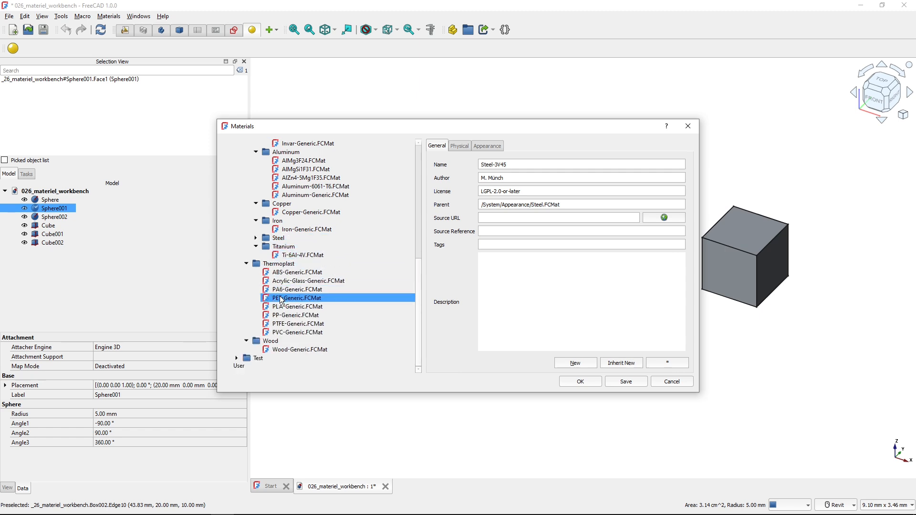
{"action": "left_click", "coordinate": [235, 358]}
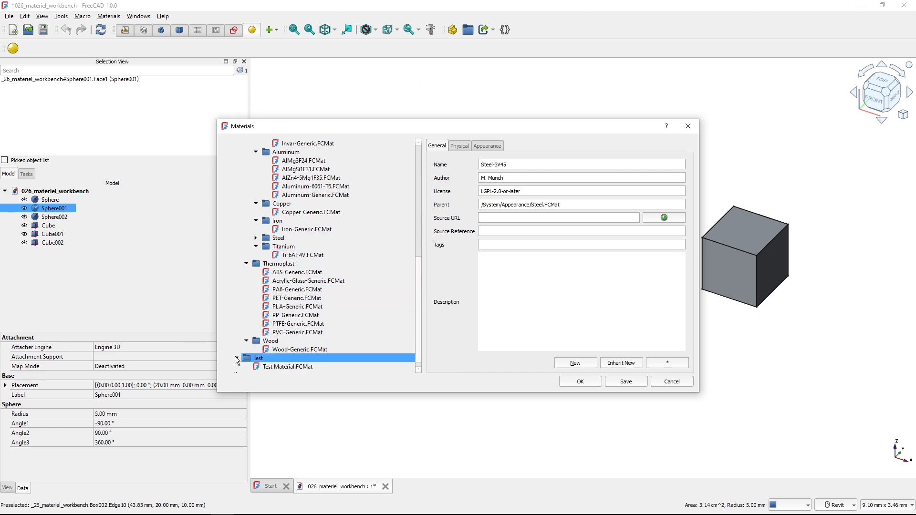
{"action": "scroll", "coordinate": [258, 359], "scroll_direction": "down", "scroll_amount": 1}
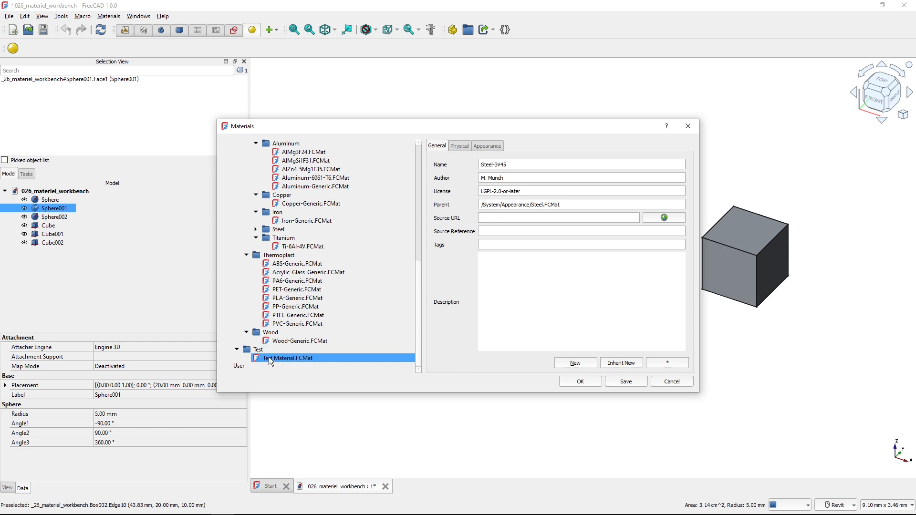
{"action": "scroll", "coordinate": [312, 310], "scroll_direction": "up", "scroll_amount": 10}
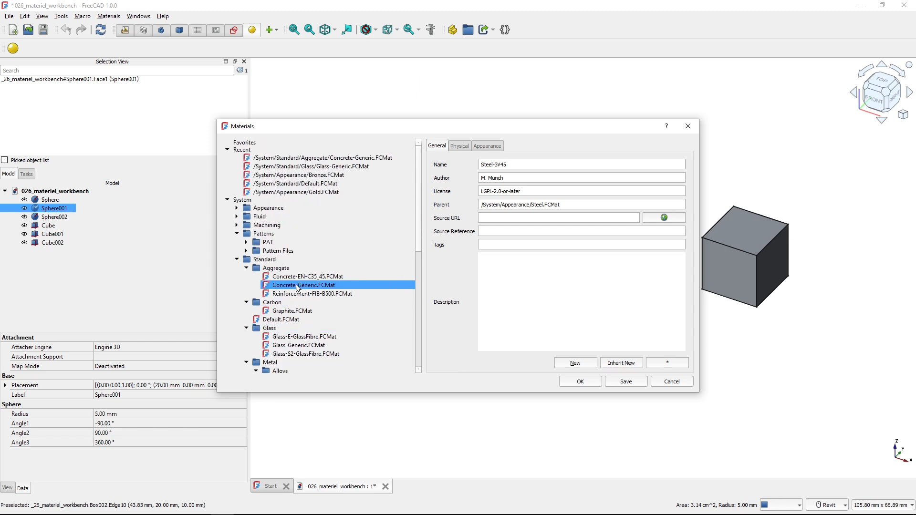
{"action": "left_click", "coordinate": [237, 234]}
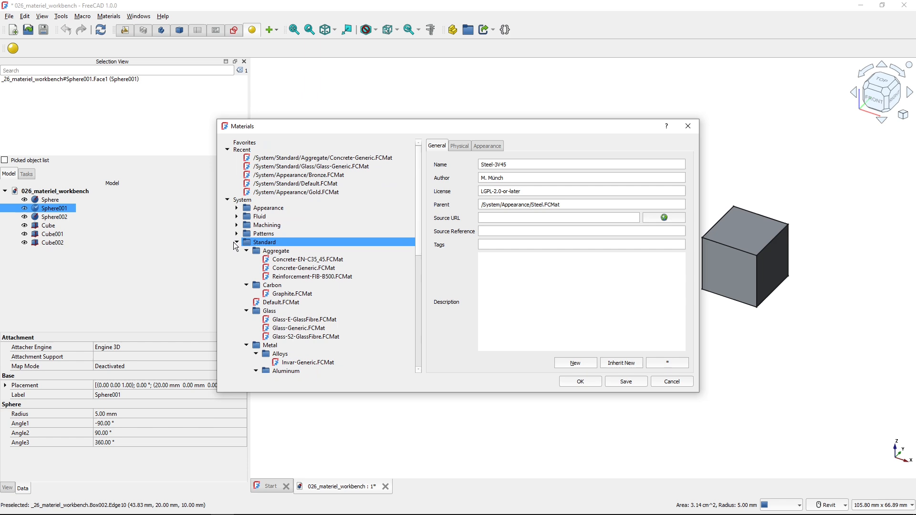
{"action": "left_click", "coordinate": [236, 242]}
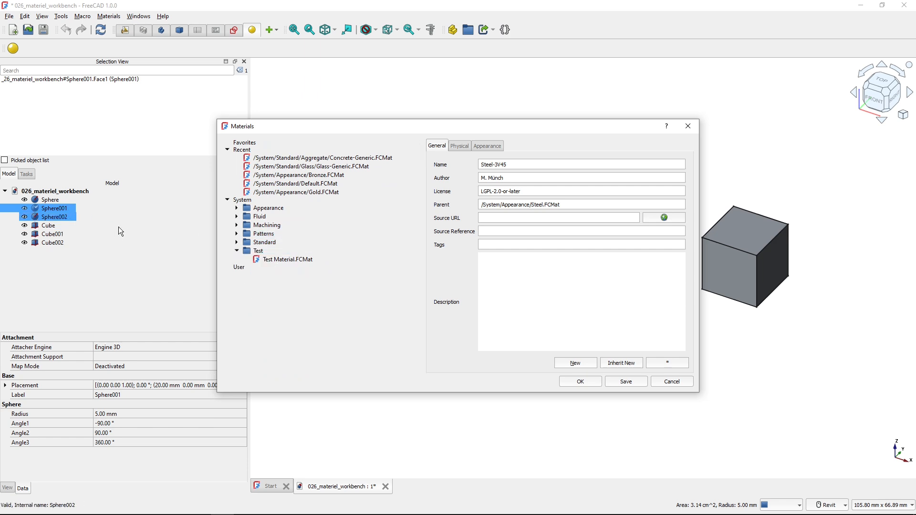
Examine the general information and physical properties of Air in the Fluid folder, then collapse that folder
{"action": "left_click", "coordinate": [236, 217]}
{"action": "left_click", "coordinate": [274, 225]}
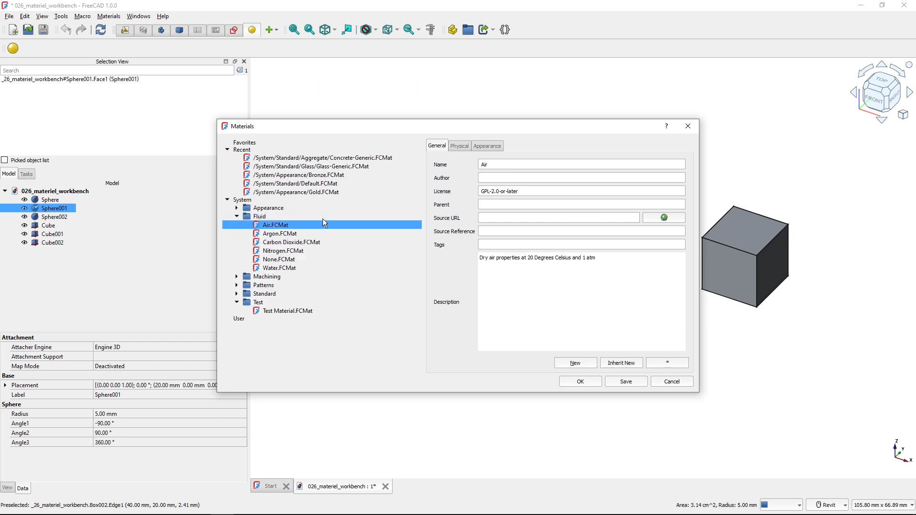
{"action": "left_click", "coordinate": [460, 146]}
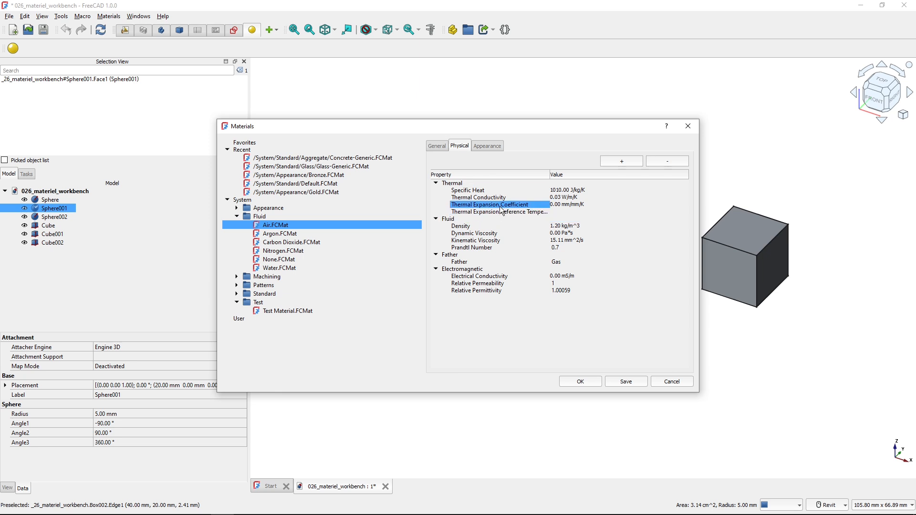
{"action": "left_click", "coordinate": [236, 216]}
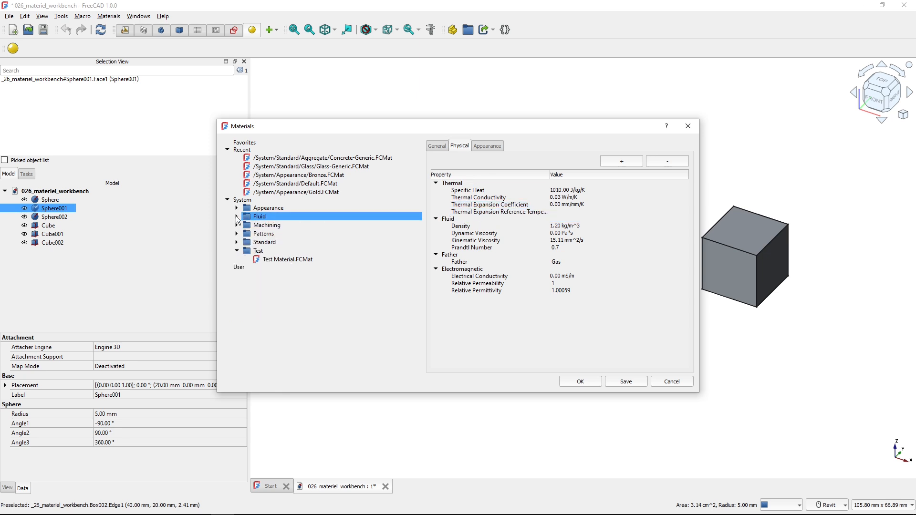
{"action": "left_click", "coordinate": [238, 265]}
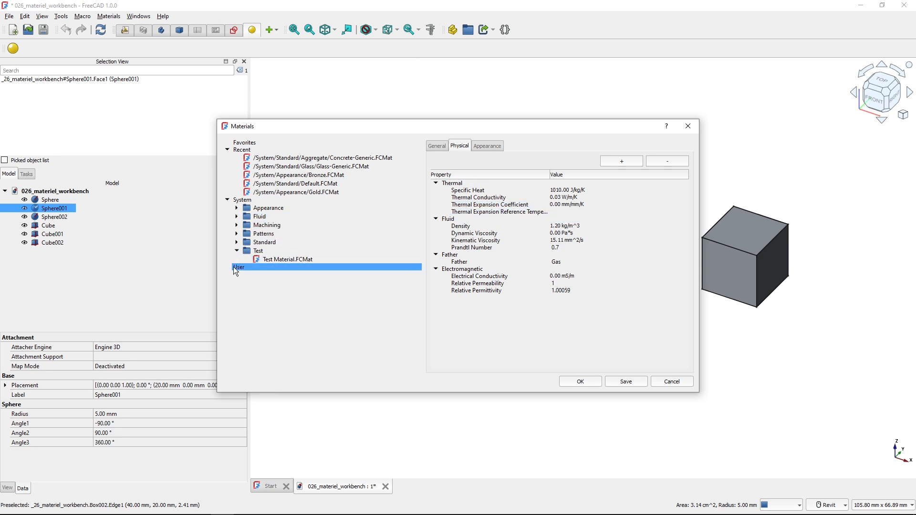
{"action": "left_click", "coordinate": [234, 267]}
{"action": "left_click", "coordinate": [234, 267]}
{"action": "left_click_drag", "start_coordinate": [234, 268], "coordinate": [237, 221]}
{"action": "key", "text": "ctrl"}
{"action": "key", "text": "ctrl"}
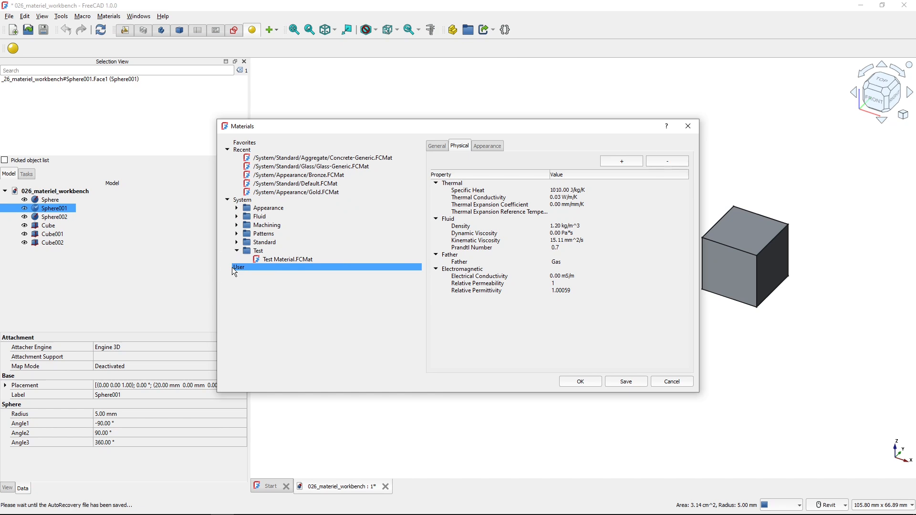
Add the Bronze material from the Appearance folder to the favorites and accept the Materials editor
{"action": "left_click", "coordinate": [437, 146]}
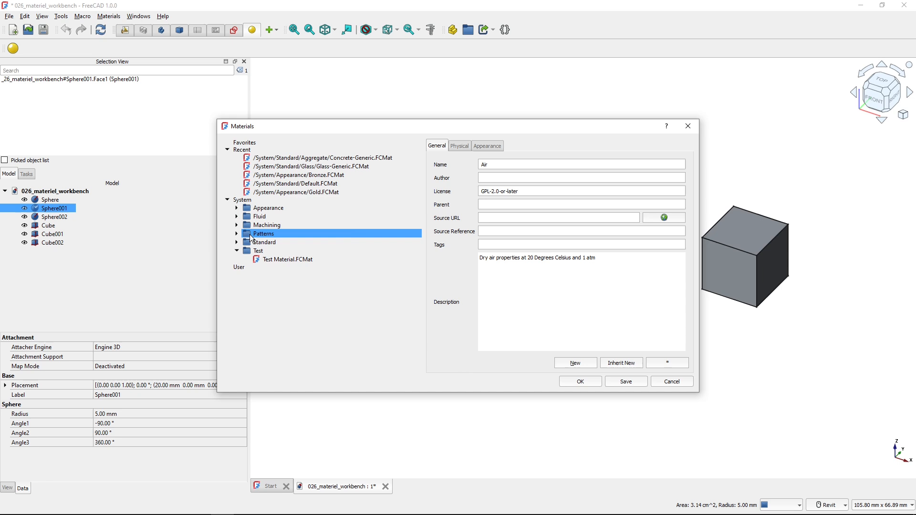
{"action": "left_click", "coordinate": [237, 208]}
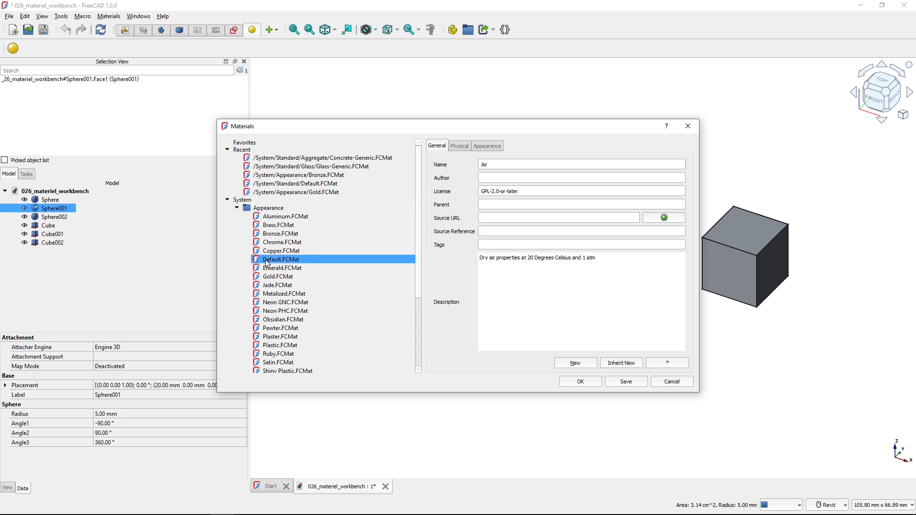
{"action": "left_click", "coordinate": [270, 235]}
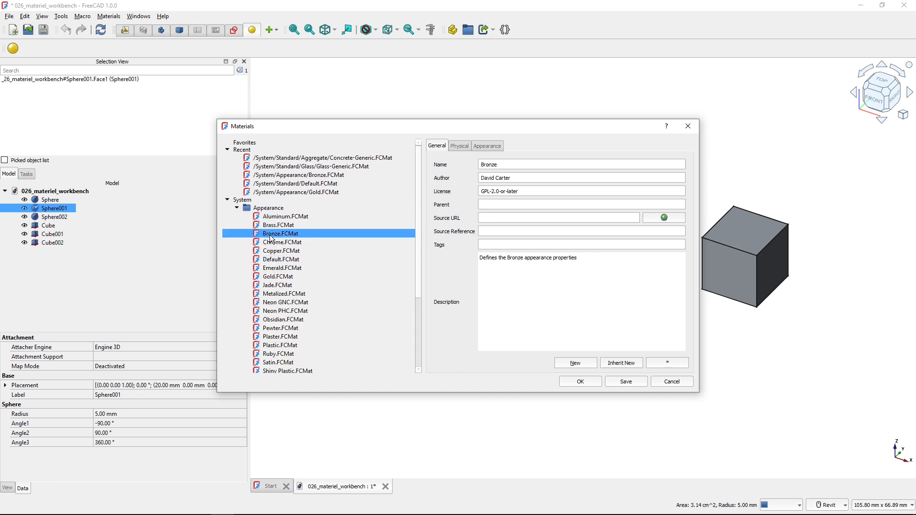
{"action": "left_click", "coordinate": [668, 365]}
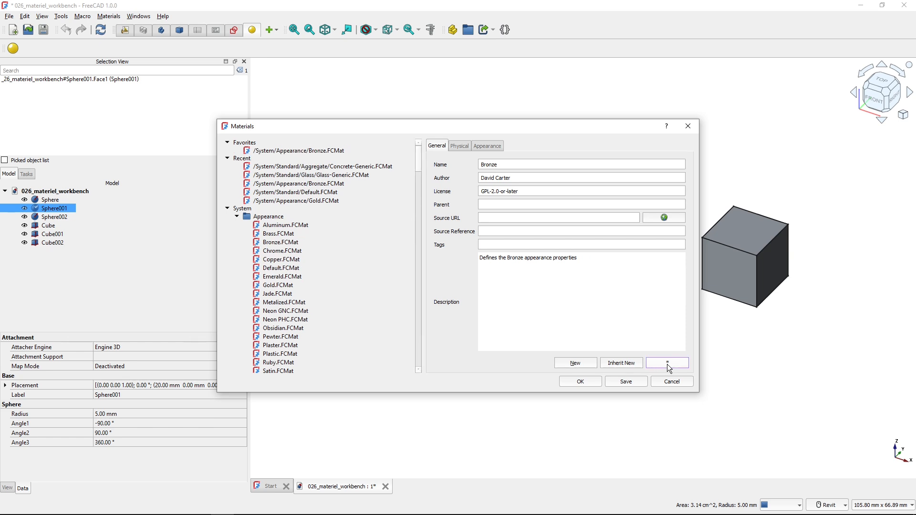
{"action": "left_click", "coordinate": [294, 152]}
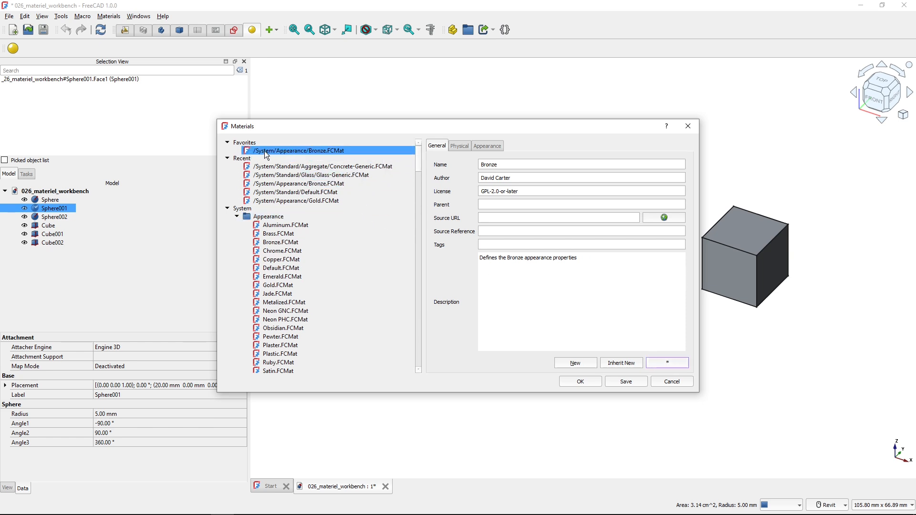
{"action": "left_click", "coordinate": [580, 382]}
Assign the Bronze material from the favorites to the middle cube, Cube001, and close the material task
{"action": "left_click", "coordinate": [626, 232]}
{"action": "right_click", "coordinate": [628, 232]}
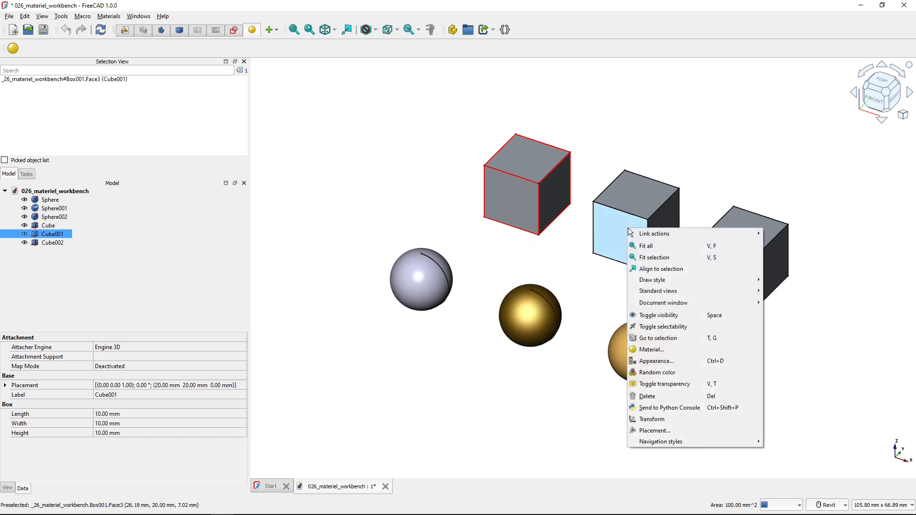
{"action": "left_click", "coordinate": [654, 351]}
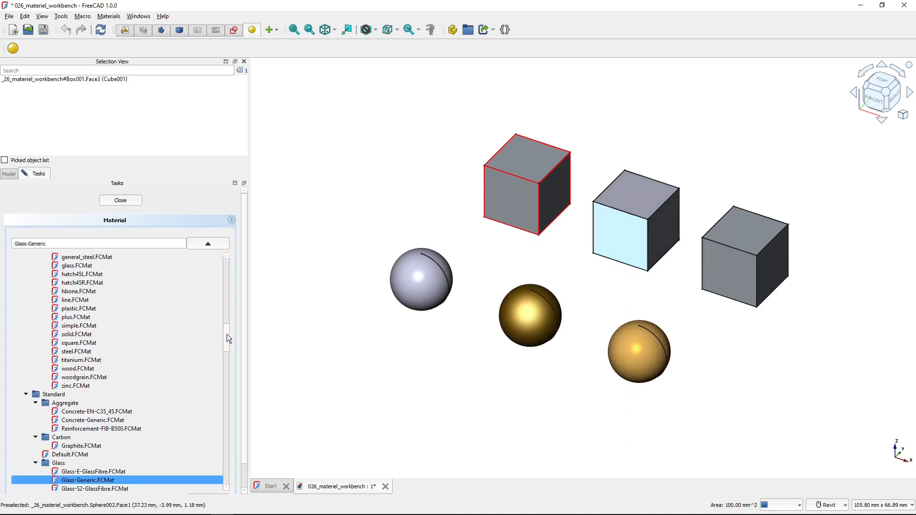
{"action": "left_click_drag", "start_coordinate": [228, 339], "coordinate": [224, 259]}
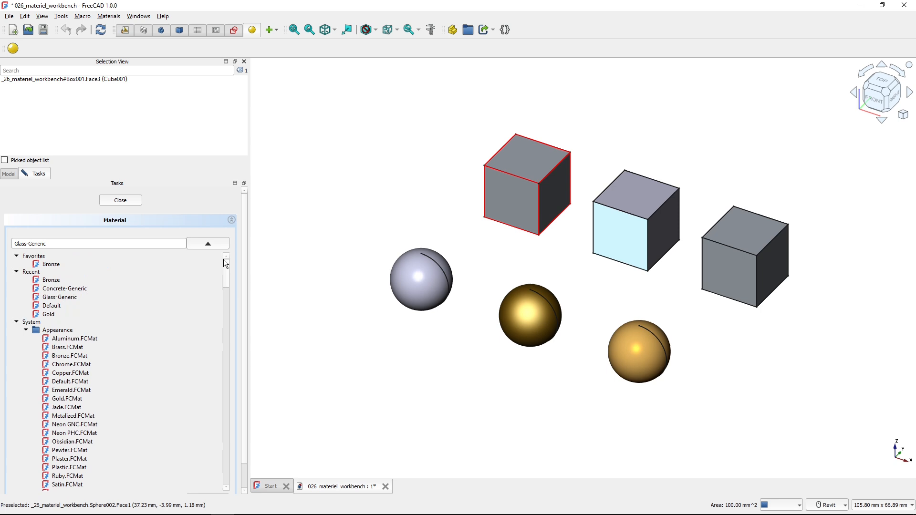
{"action": "left_click", "coordinate": [42, 263]}
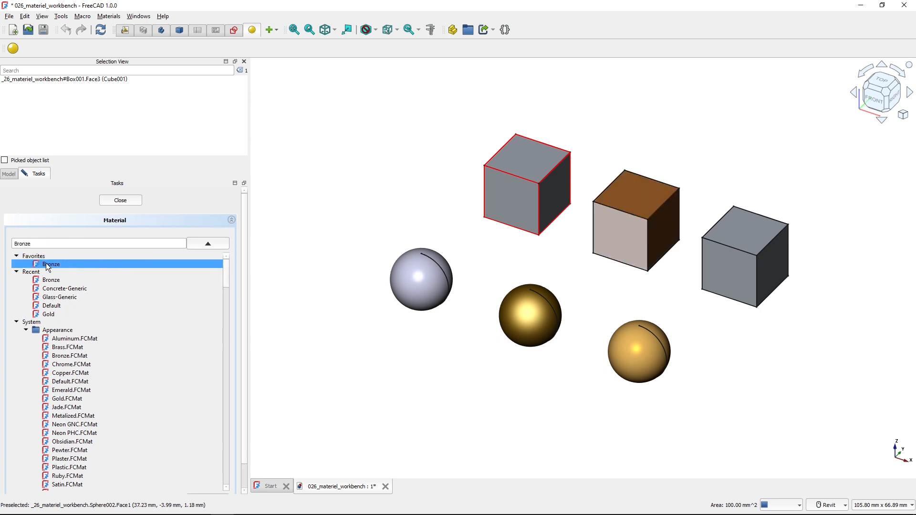
{"action": "left_click", "coordinate": [122, 201]}
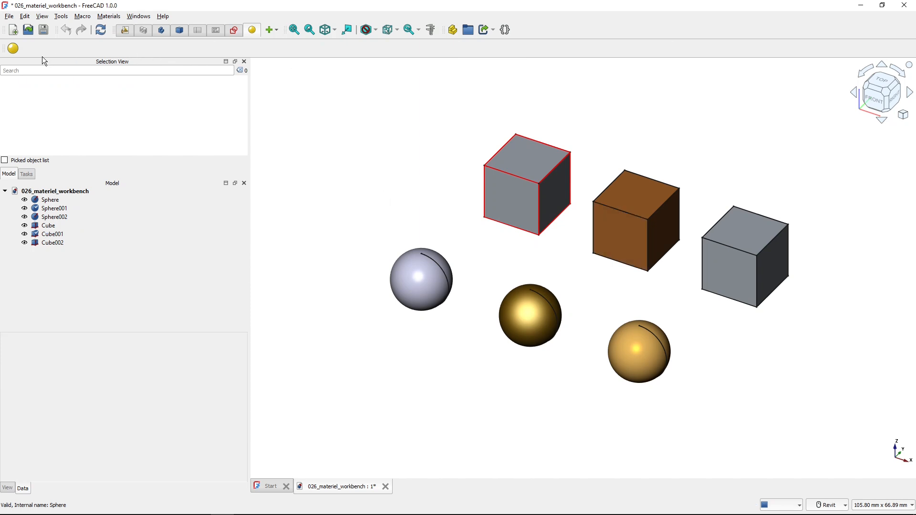
Remove the Bronze material from the favorites in the Materials editor
{"action": "left_click", "coordinate": [13, 48]}
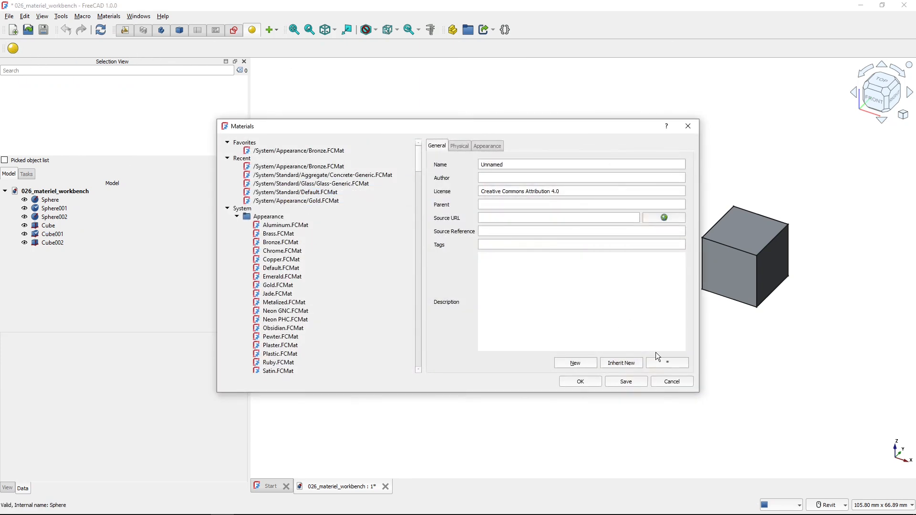
{"action": "left_click", "coordinate": [665, 364]}
{"action": "left_click", "coordinate": [267, 225]}
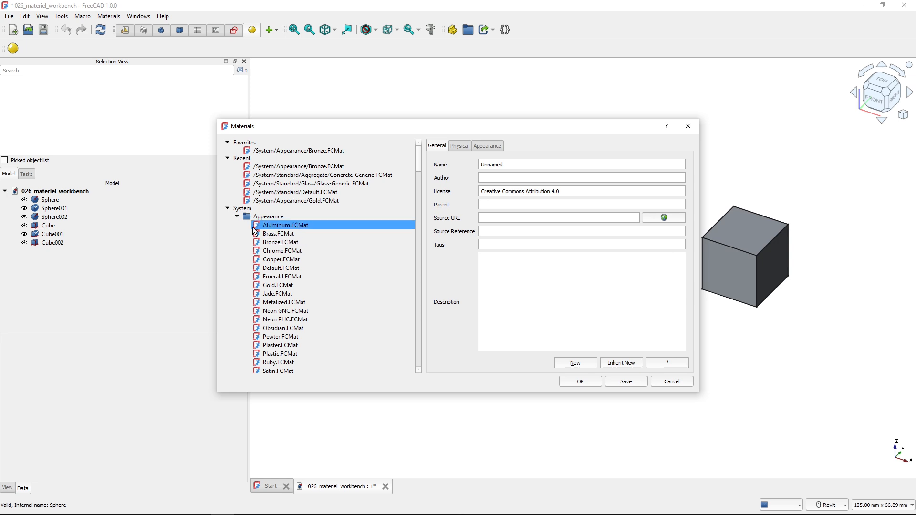
{"action": "left_click", "coordinate": [255, 151]}
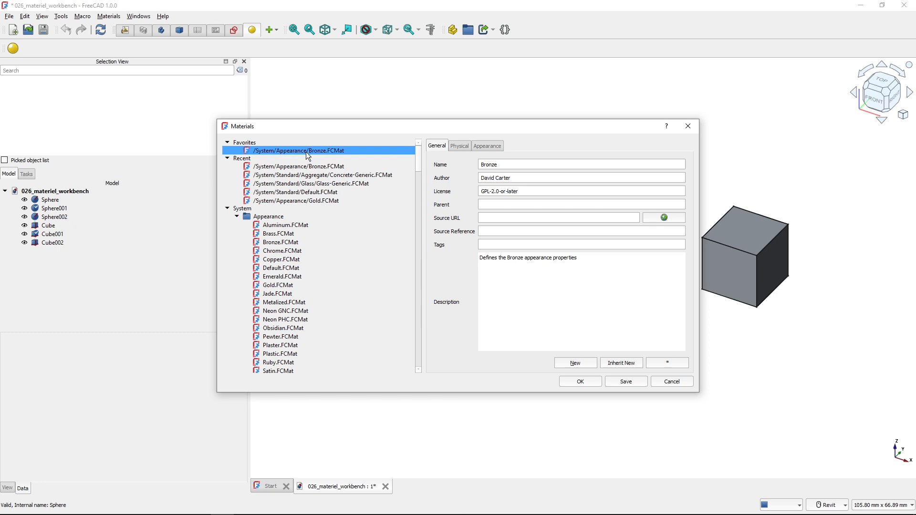
{"action": "key", "text": "ctrl"}
{"action": "key", "text": "ctrl"}
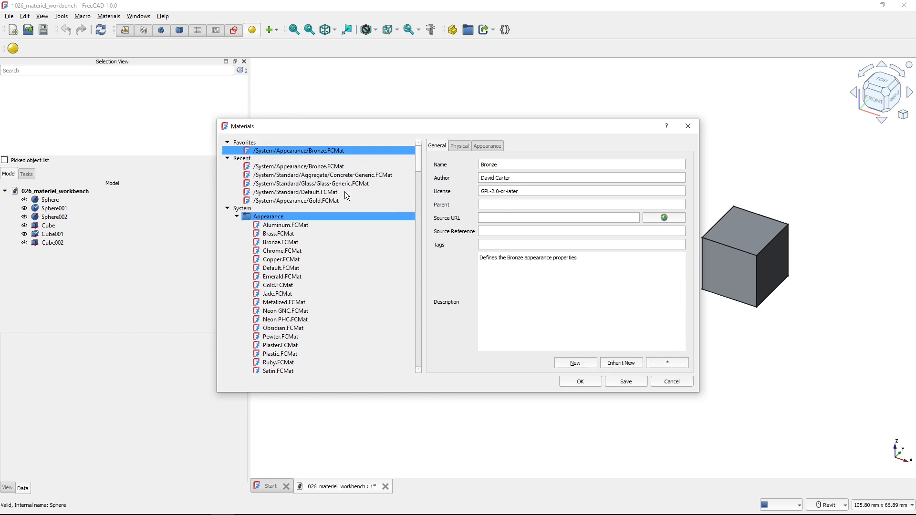
{"action": "key", "text": "ctrl"}
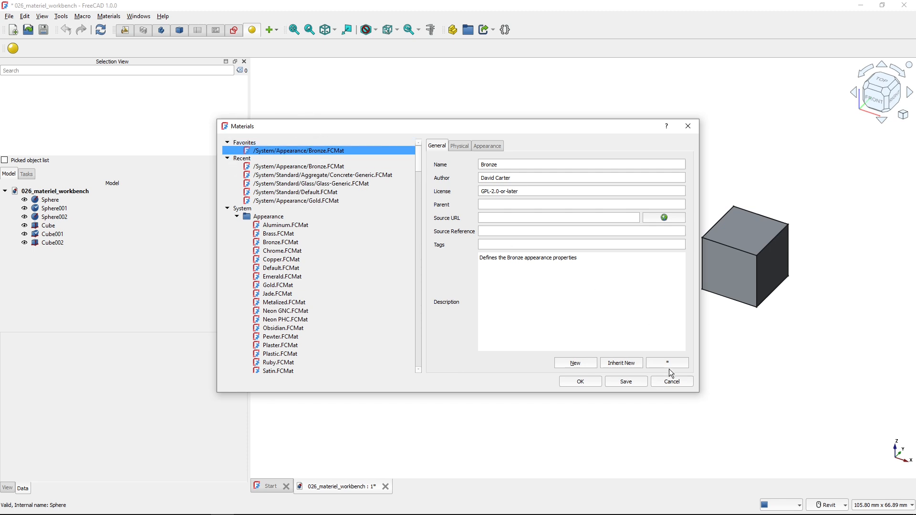
{"action": "left_click", "coordinate": [668, 363]}
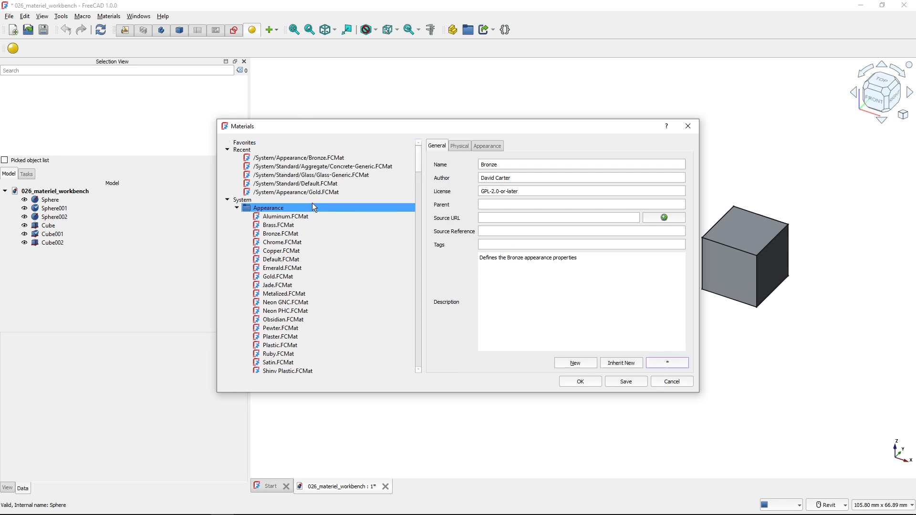
{"action": "key", "text": "ctrl"}
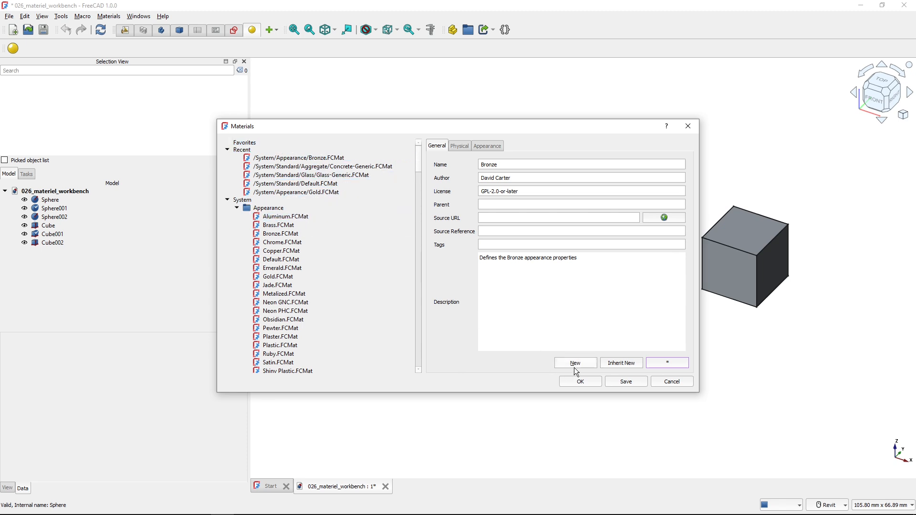
{"action": "key", "text": "ctrl"}
Create a new material and name it "Test new material"
{"action": "left_click", "coordinate": [577, 363]}
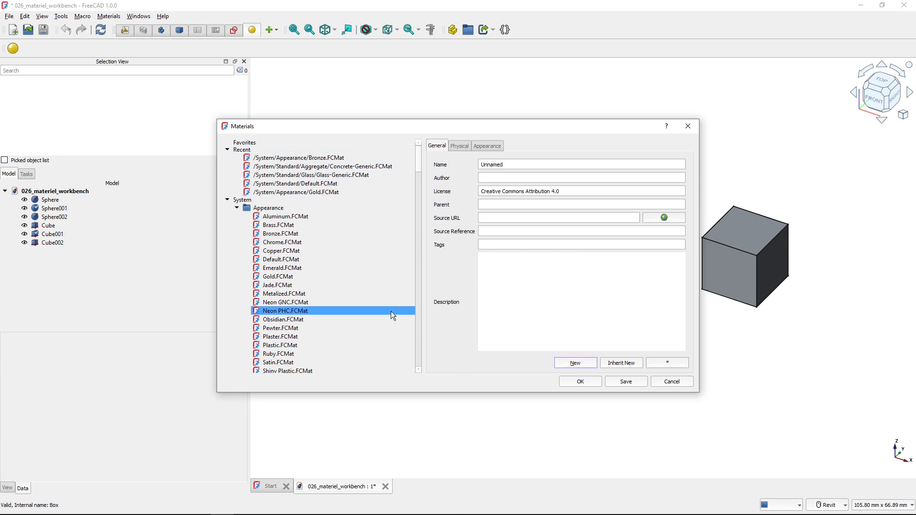
{"action": "left_click", "coordinate": [413, 224]}
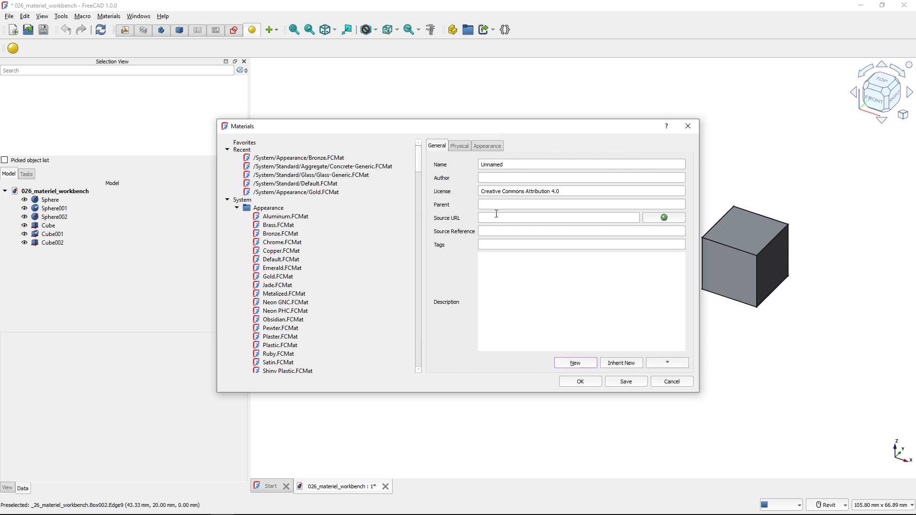
{"action": "left_click", "coordinate": [509, 167]}
{"action": "key", "text": "ctrl+a"}
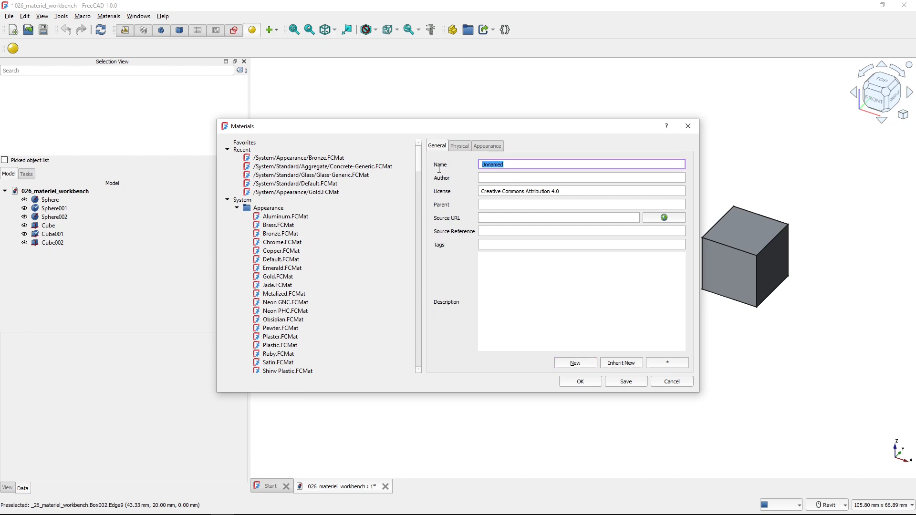
{"action": "type", "text": "Test new materiel"}
{"action": "key", "text": "BackSpace"}
{"action": "key", "text": "BackSpace"}
{"action": "type", "text": "al"}
Set the new material's author to "FCB Launge" and go through its license, source URL, tags and description fields
{"action": "left_click", "coordinate": [486, 179]}
{"action": "type", "text": "FC"}
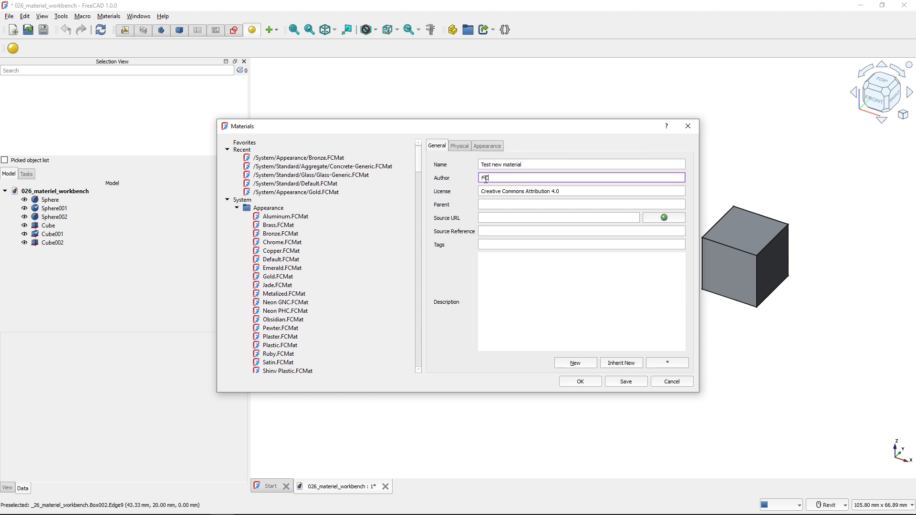
{"action": "type", "text": "B Launge"}
{"action": "left_click", "coordinate": [506, 190]}
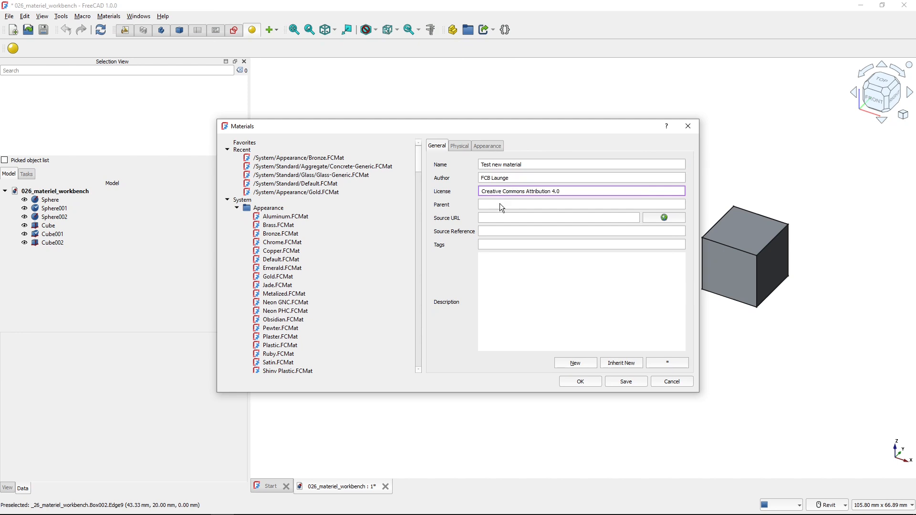
{"action": "left_click", "coordinate": [501, 219]}
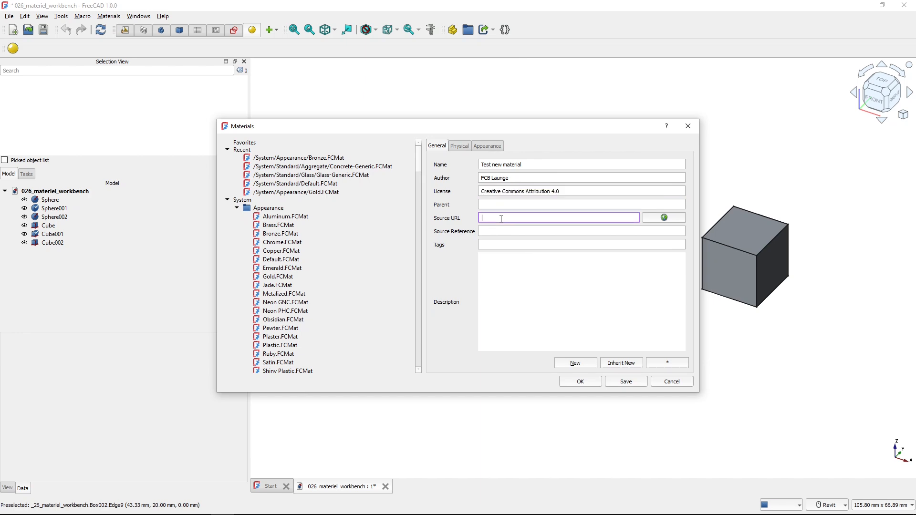
{"action": "left_click", "coordinate": [494, 249]}
{"action": "left_click", "coordinate": [493, 263]}
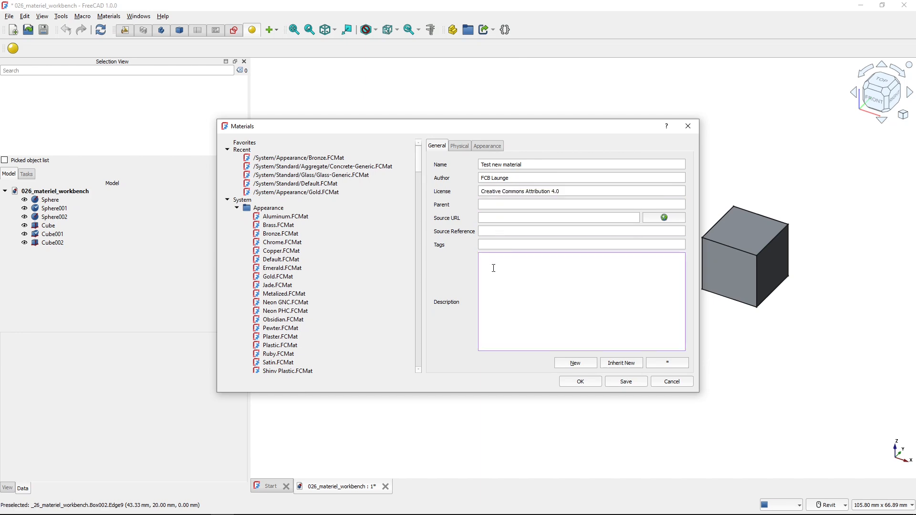
Open the physical material models for the new material and show the Fluid model's properties in a widened dialog
{"action": "left_click", "coordinate": [461, 147]}
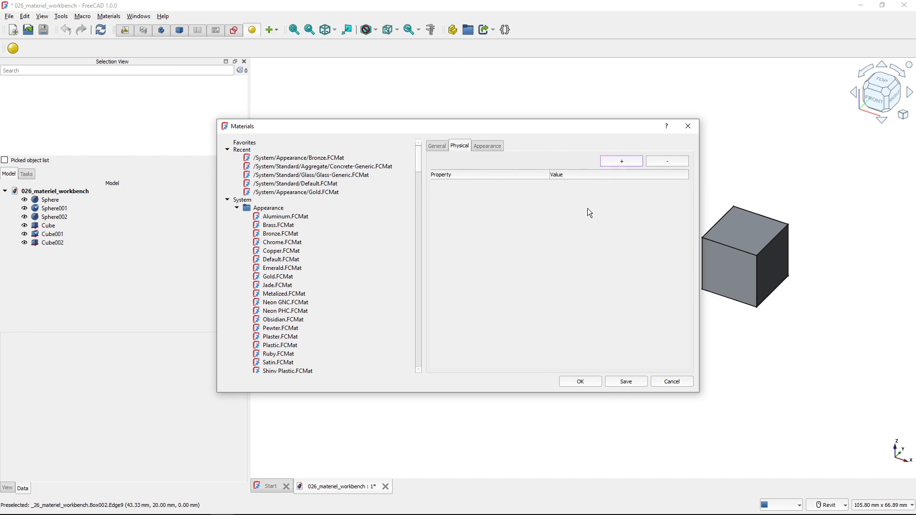
{"action": "key", "text": "ctrl"}
{"action": "key", "text": "ctrl"}
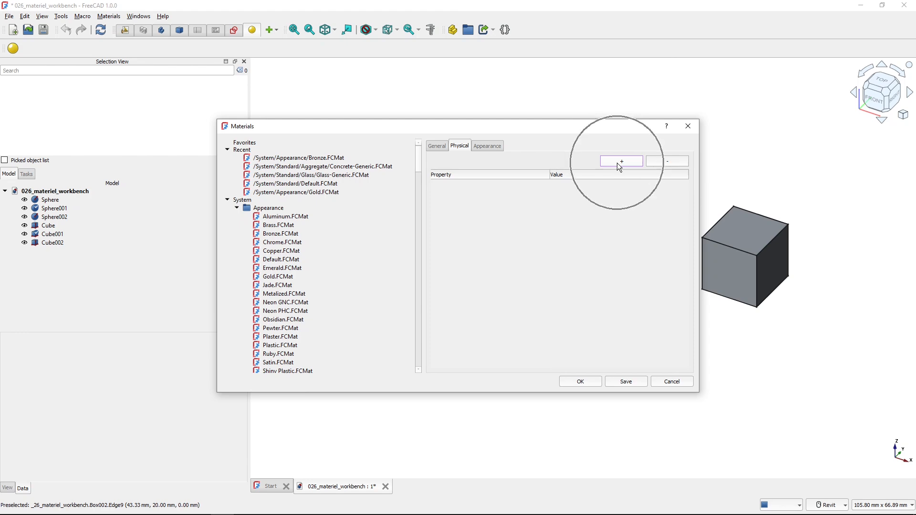
{"action": "left_click", "coordinate": [617, 162]}
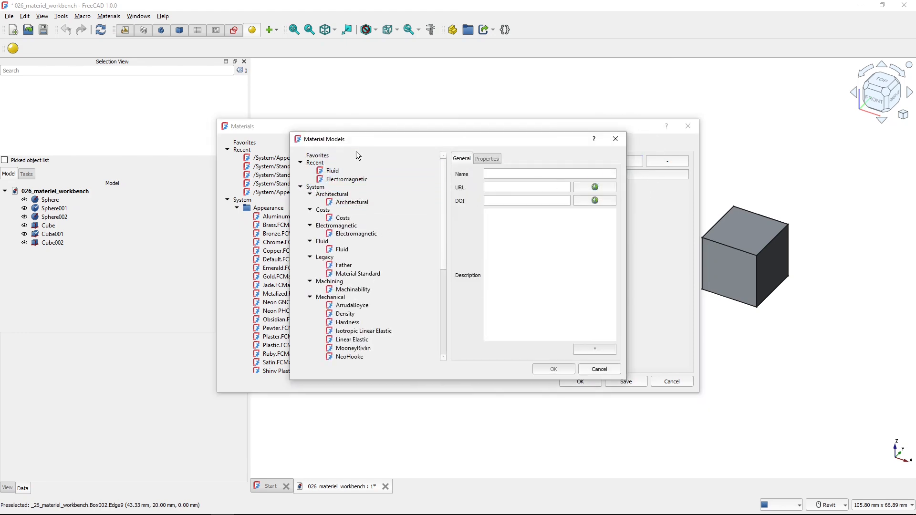
{"action": "left_click", "coordinate": [322, 156]}
{"action": "left_click_drag", "start_coordinate": [329, 151], "coordinate": [345, 248]}
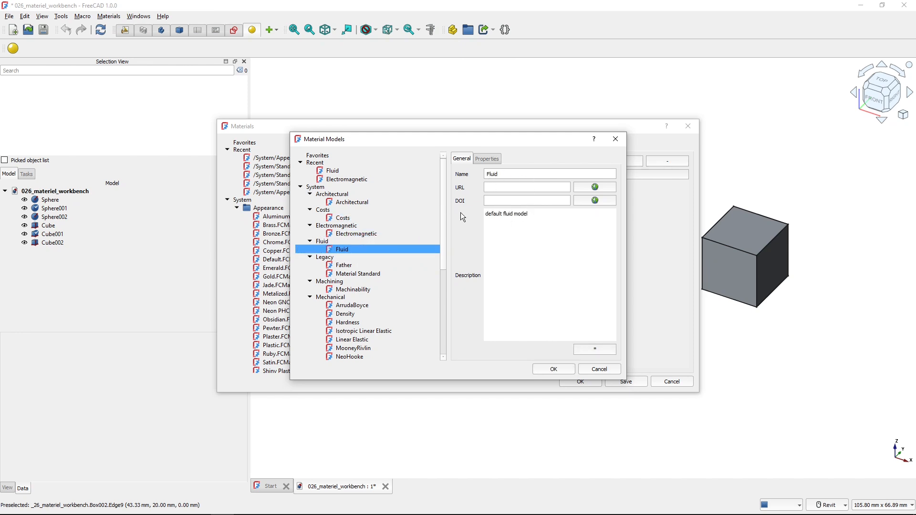
{"action": "left_click", "coordinate": [487, 160]}
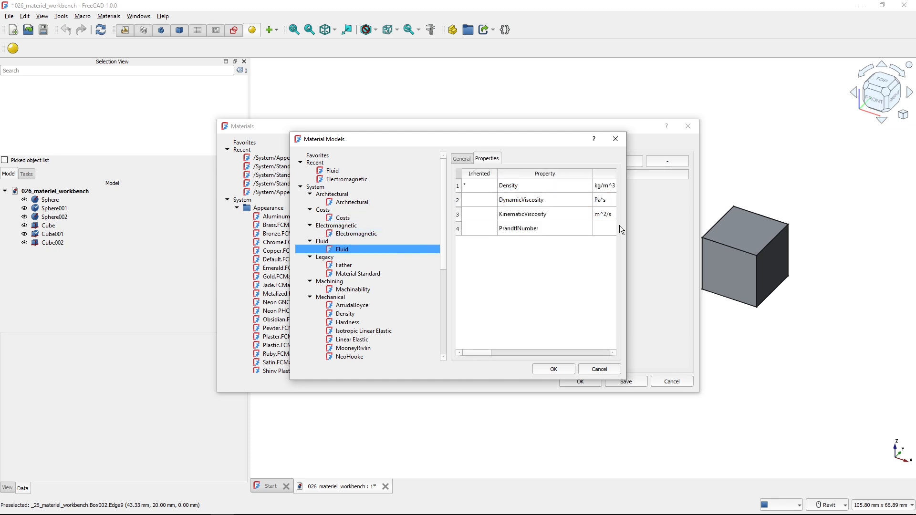
{"action": "left_click_drag", "start_coordinate": [626, 228], "coordinate": [703, 227]}
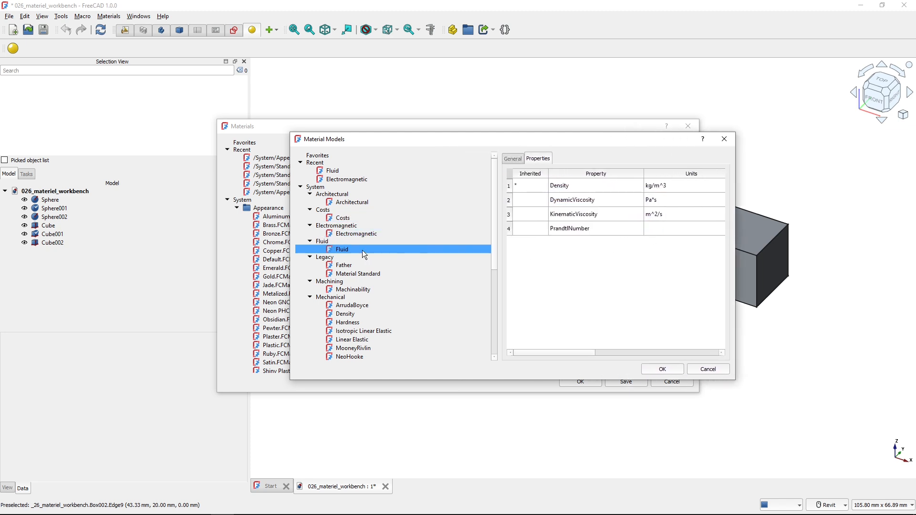
Go through the Fluid model's density, viscosity and Prandtl number properties, and add the model to the new material
{"action": "left_click", "coordinate": [327, 243]}
{"action": "left_click", "coordinate": [595, 188]}
{"action": "left_click", "coordinate": [574, 200]}
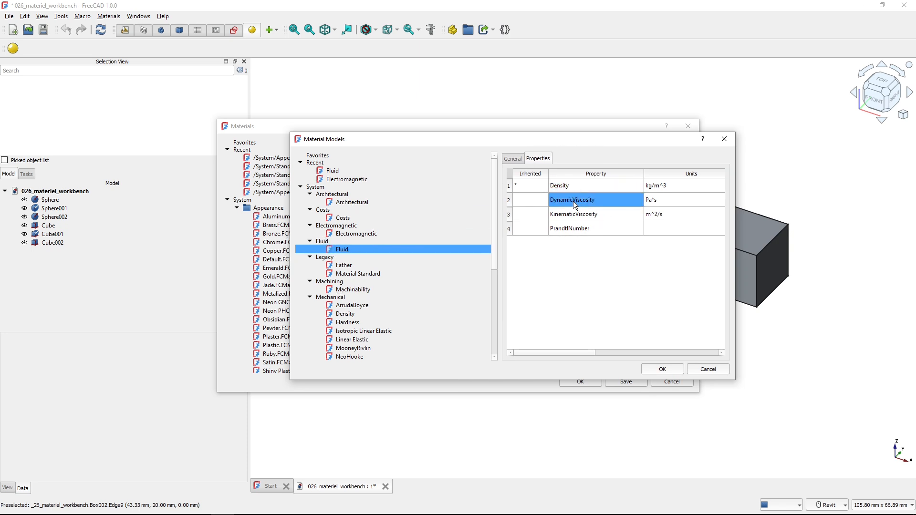
{"action": "left_click", "coordinate": [574, 214]}
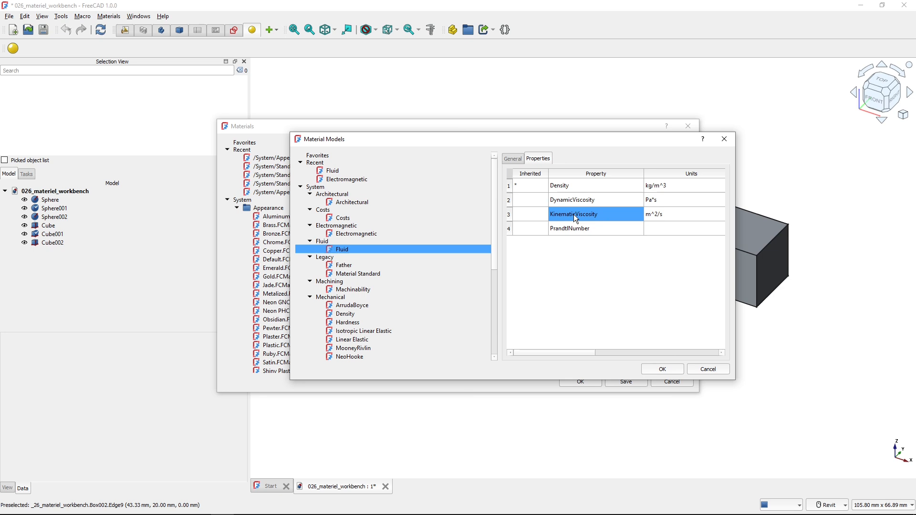
{"action": "left_click", "coordinate": [576, 230]}
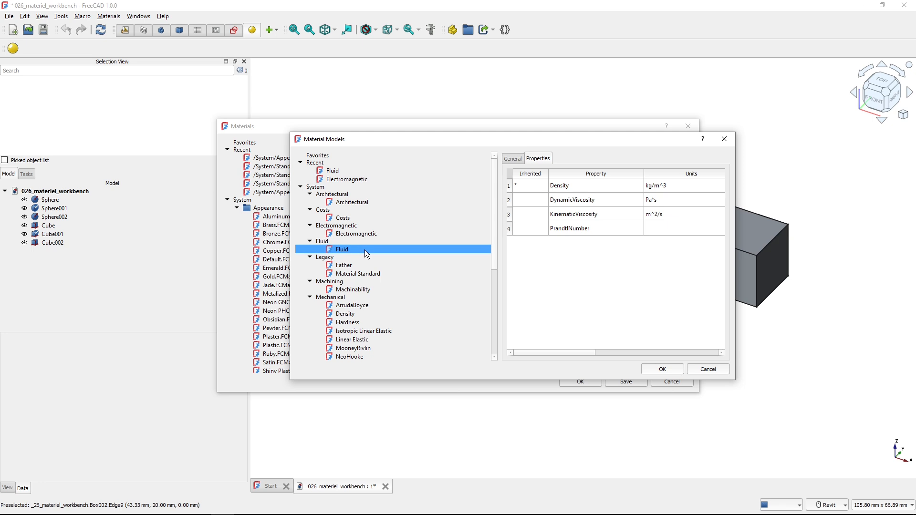
{"action": "left_click", "coordinate": [662, 370]}
Review the Fluid properties in the new material's physical data and recheck its general information
{"action": "left_click", "coordinate": [451, 190]}
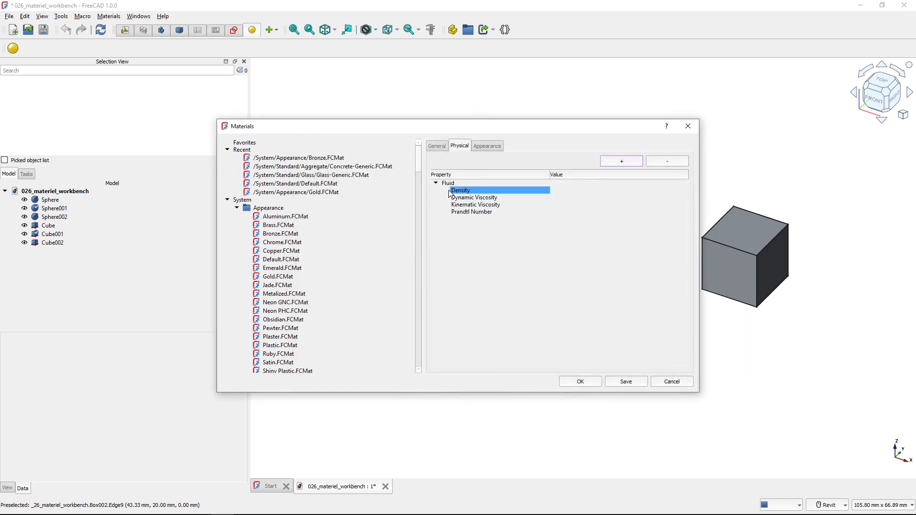
{"action": "left_click", "coordinate": [466, 205]}
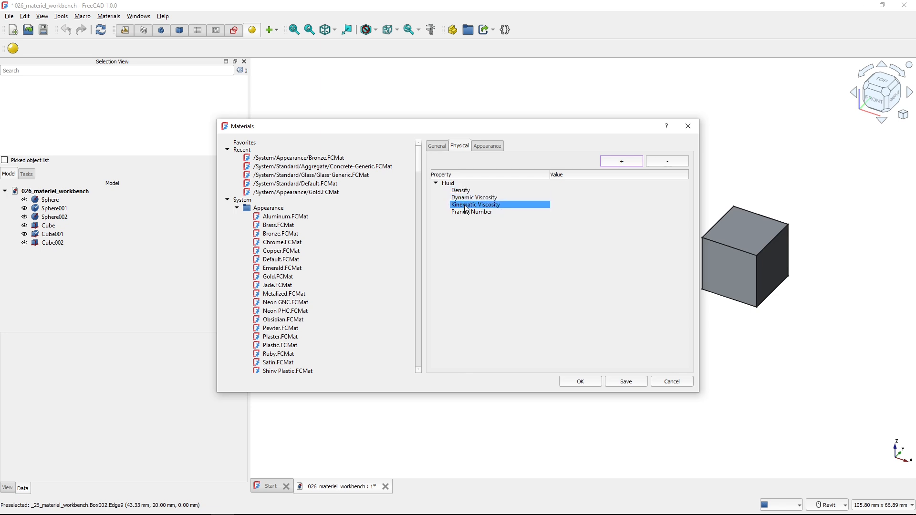
{"action": "left_click", "coordinate": [437, 145]}
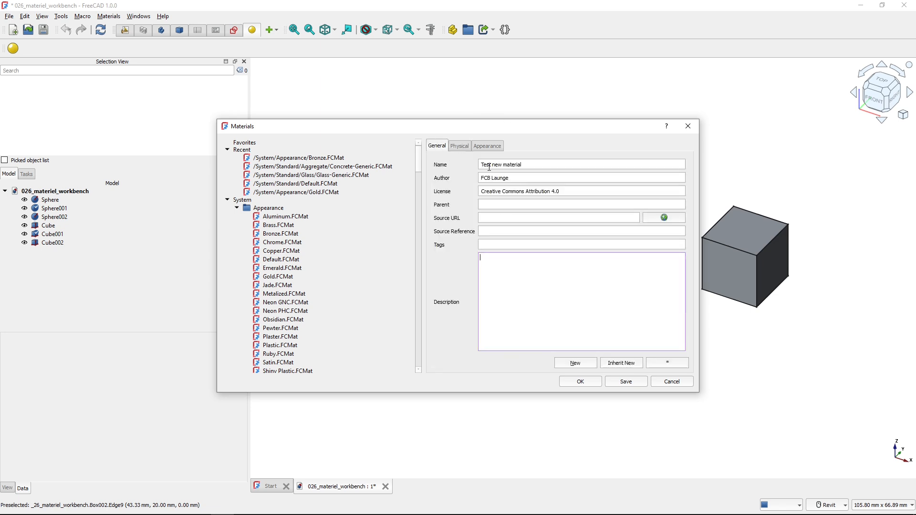
{"action": "left_click", "coordinate": [460, 147]}
{"action": "left_click", "coordinate": [497, 205]}
{"action": "left_click", "coordinate": [491, 197]}
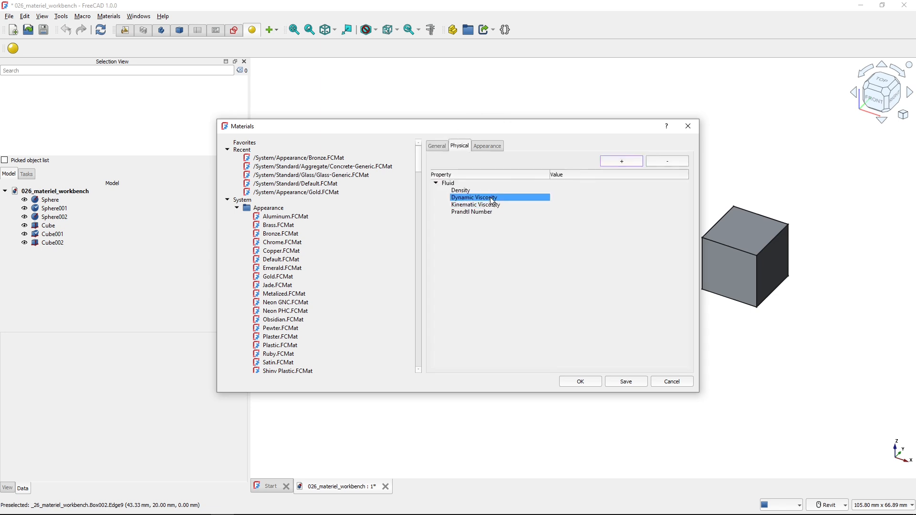
Set the new material's Fluid density to 10.00
{"action": "left_click", "coordinate": [528, 191]}
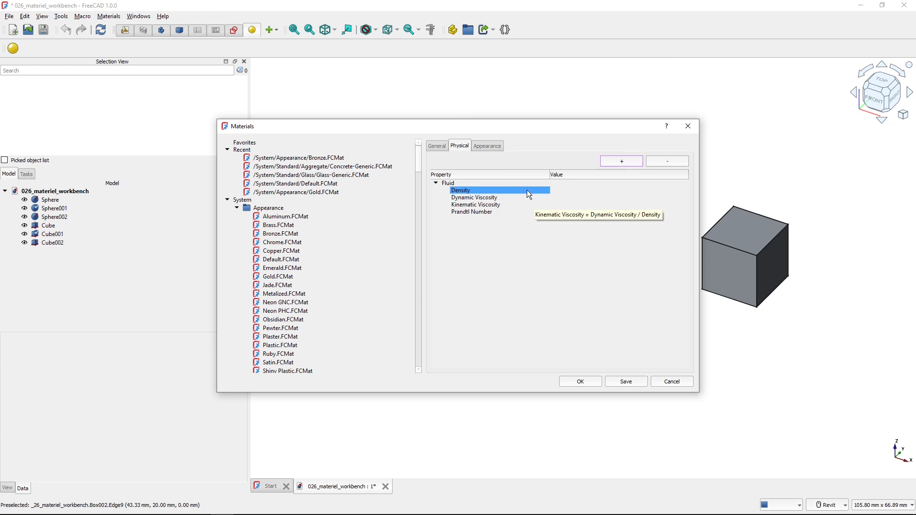
{"action": "left_click", "coordinate": [564, 191]}
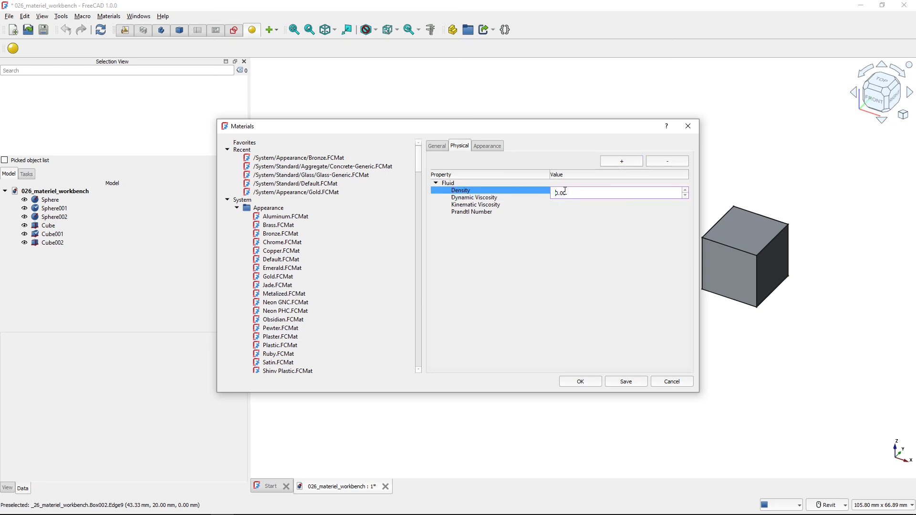
{"action": "key", "text": "Delete"}
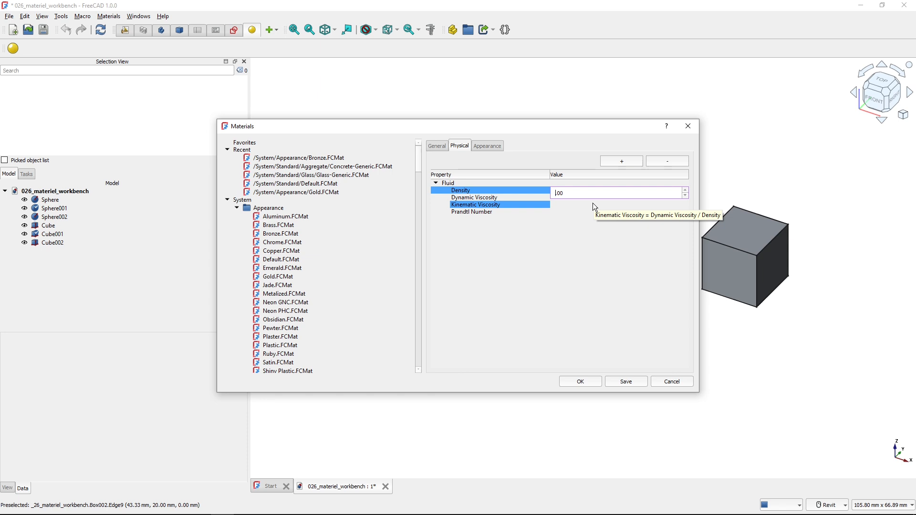
{"action": "key", "text": "Return"}
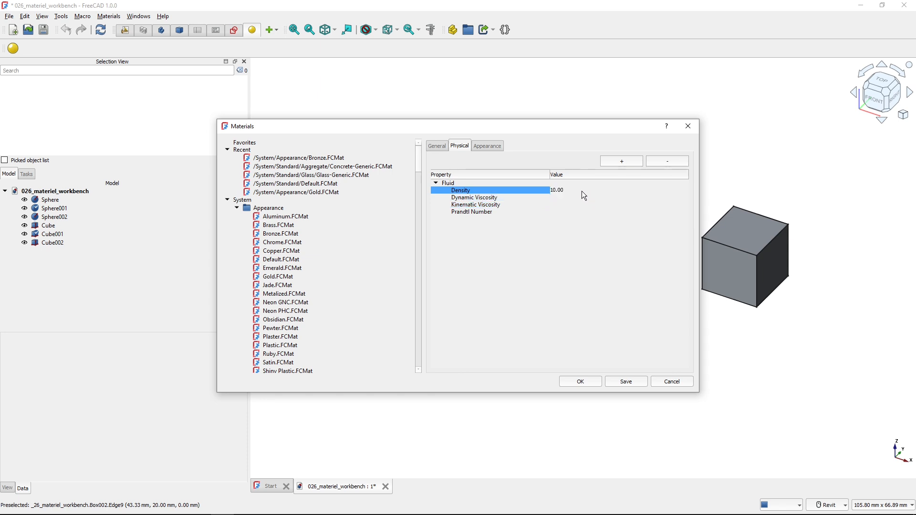
{"action": "key", "text": "ctrl"}
{"action": "key", "text": "ctrl"}
{"action": "key", "text": "ctrl"}
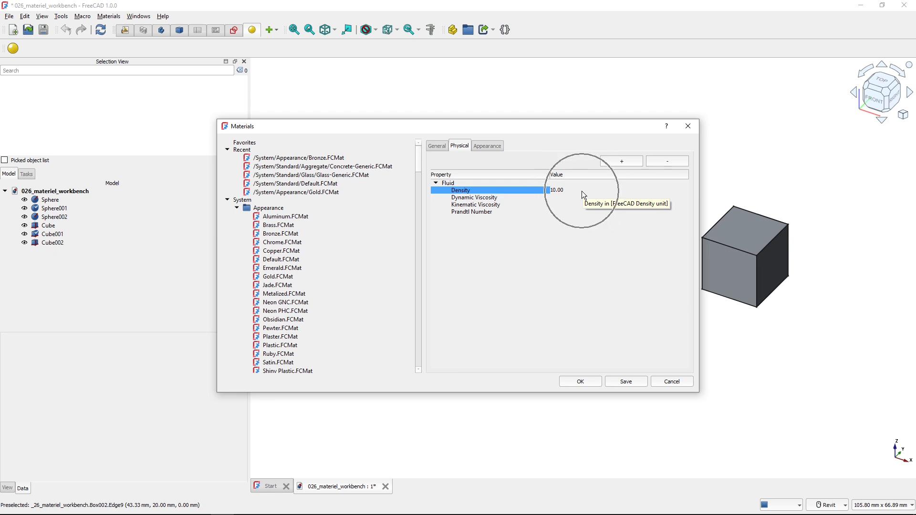
{"action": "key", "text": "ctrl"}
{"action": "key", "text": "ctrl"}
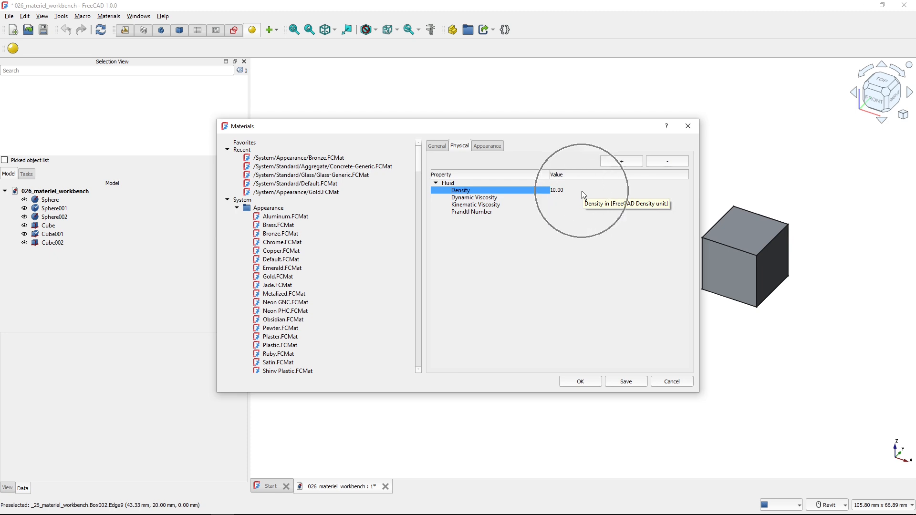
Look up the density unit in the Fluid model's properties, then leave the material models without adding another model
{"action": "left_click", "coordinate": [614, 160]}
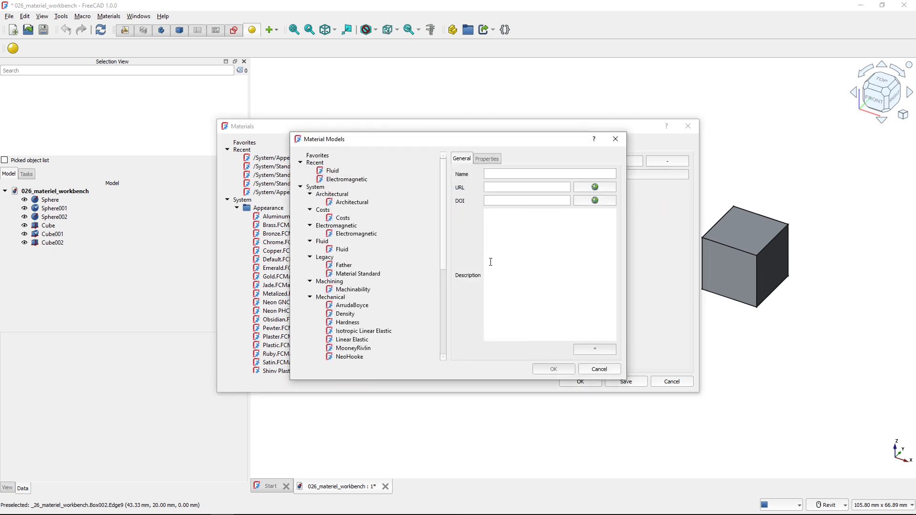
{"action": "left_click", "coordinate": [359, 249]}
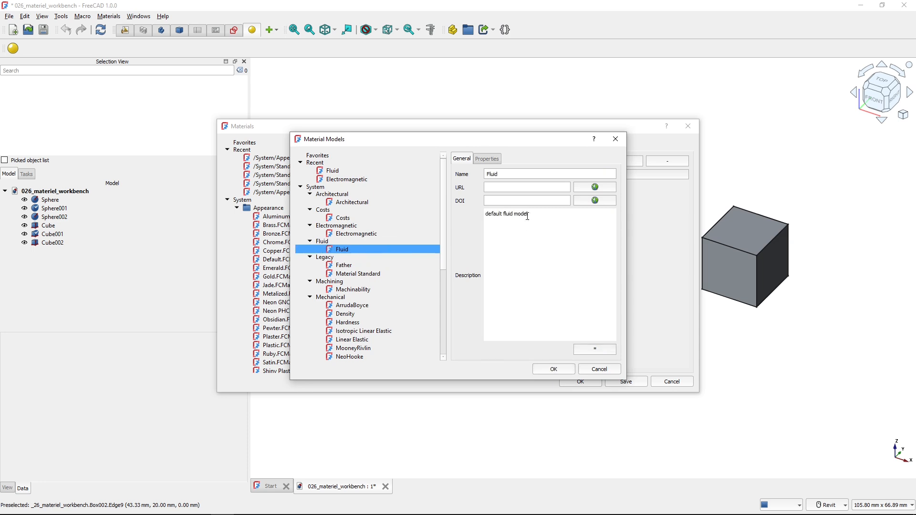
{"action": "left_click", "coordinate": [492, 161]}
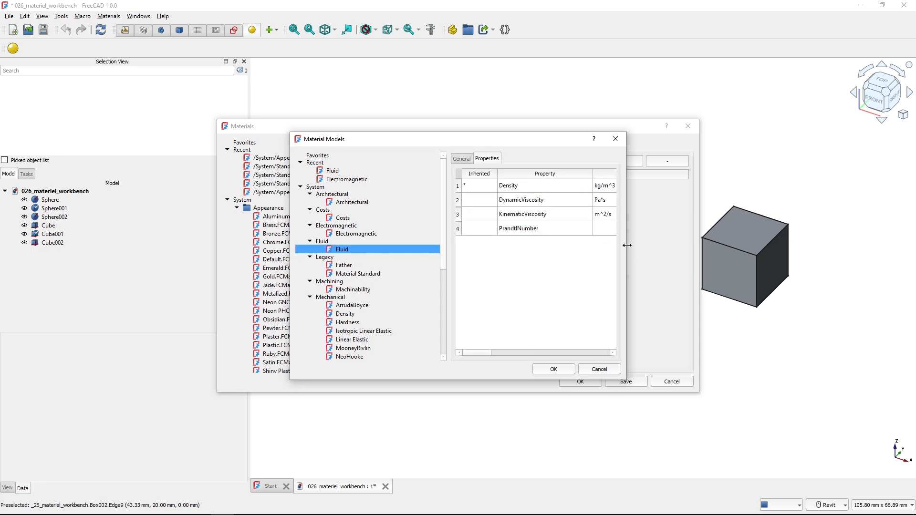
{"action": "left_click_drag", "start_coordinate": [627, 245], "coordinate": [687, 243]}
{"action": "left_click", "coordinate": [625, 189]}
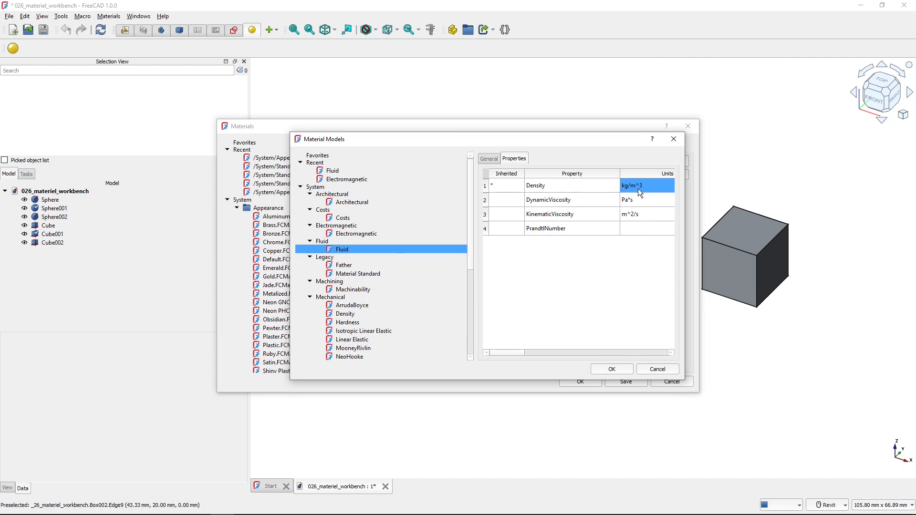
{"action": "left_click", "coordinate": [644, 254]}
{"action": "left_click", "coordinate": [654, 369]}
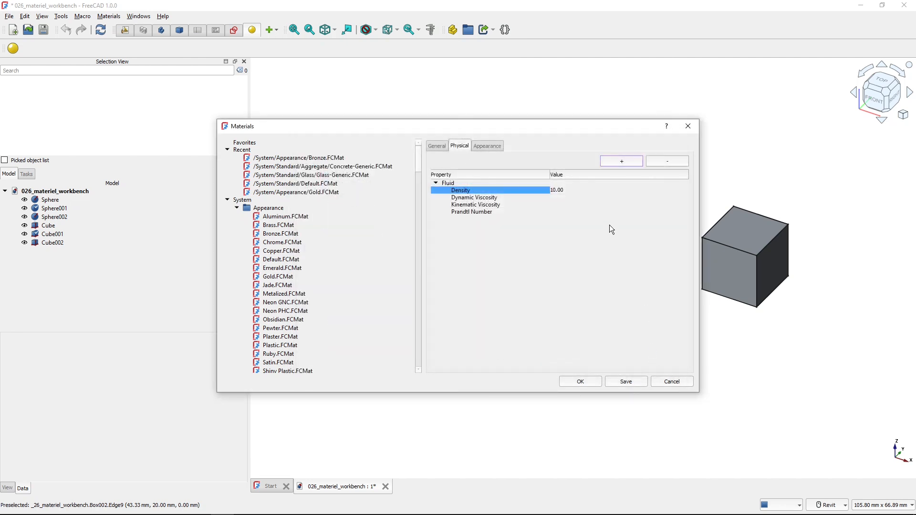
Add the unit kg/m^3 to the new material's Fluid density so that it is entered as 10.00 kg/m^3
{"action": "left_click", "coordinate": [576, 191]}
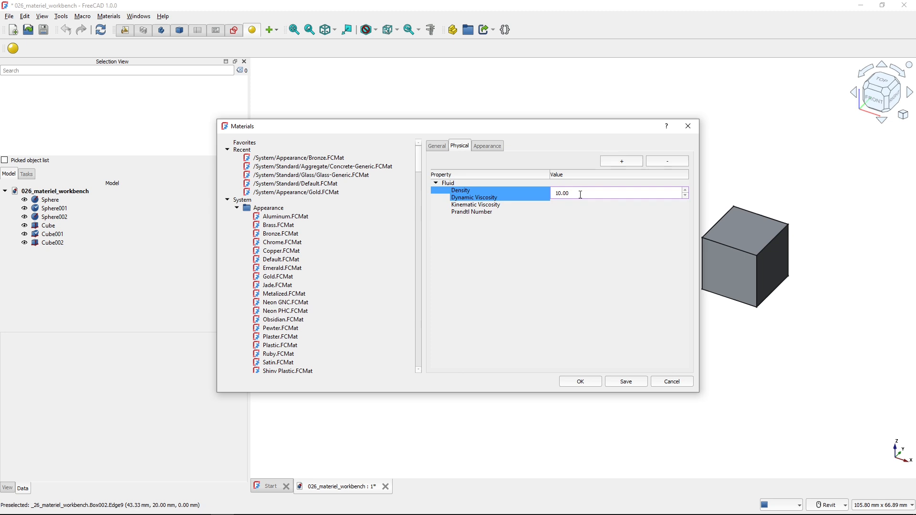
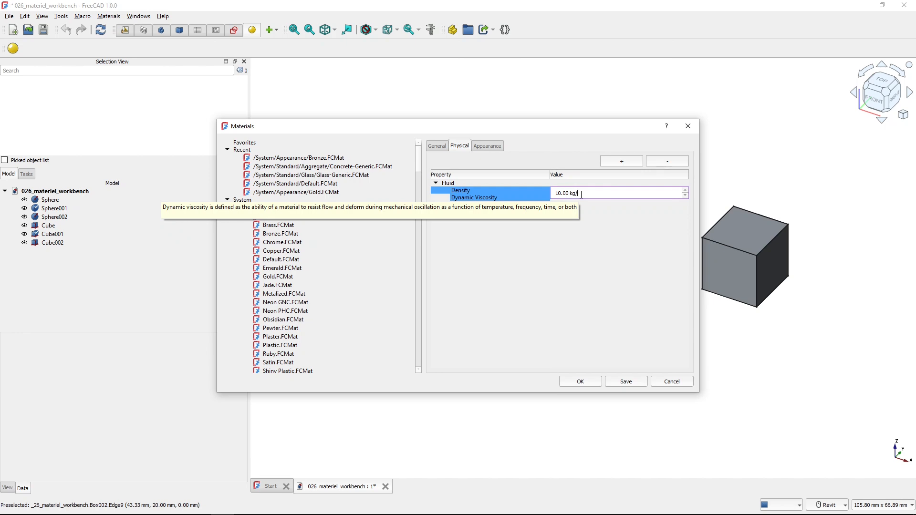
{"action": "type", "text": "m^3"}
{"action": "key", "text": "Return"}
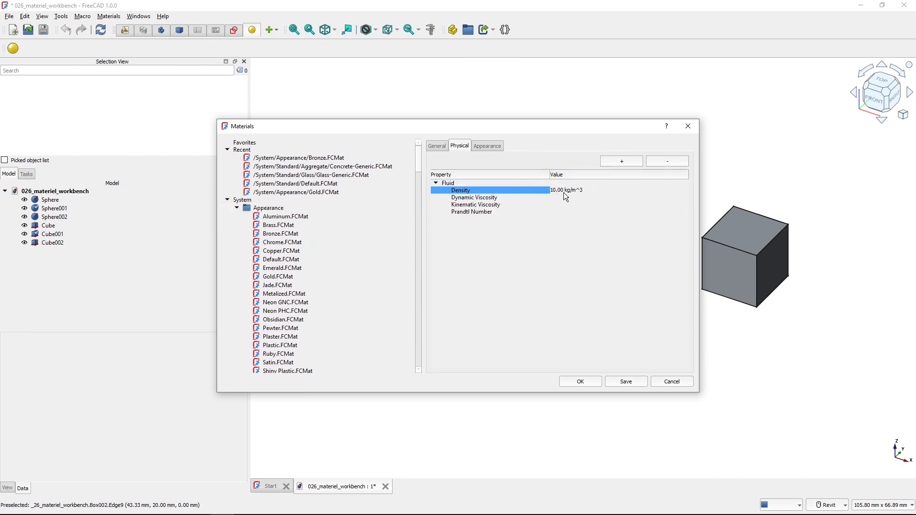
Change the new material's Fluid density to 1.00 kg/m^3
{"action": "double_click", "coordinate": [562, 190]}
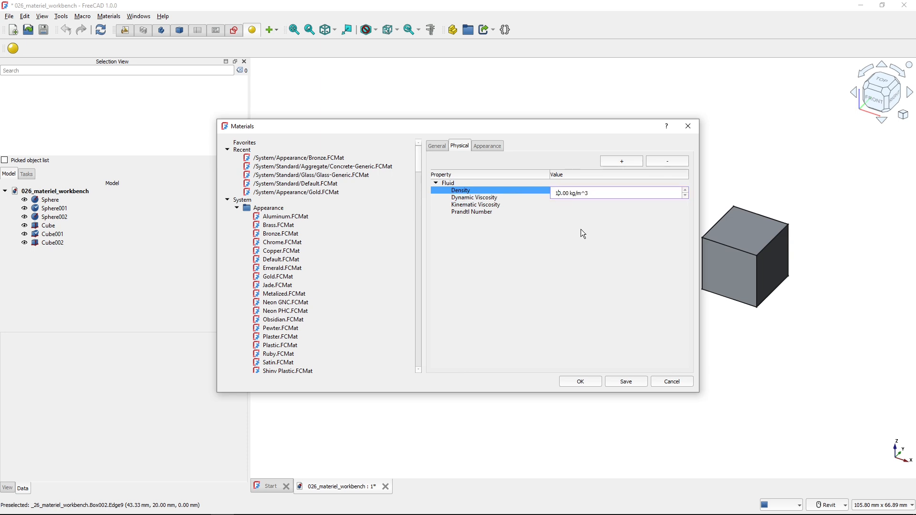
{"action": "type", "text": "00"}
{"action": "key", "text": "Delete"}
{"action": "key", "text": "Return"}
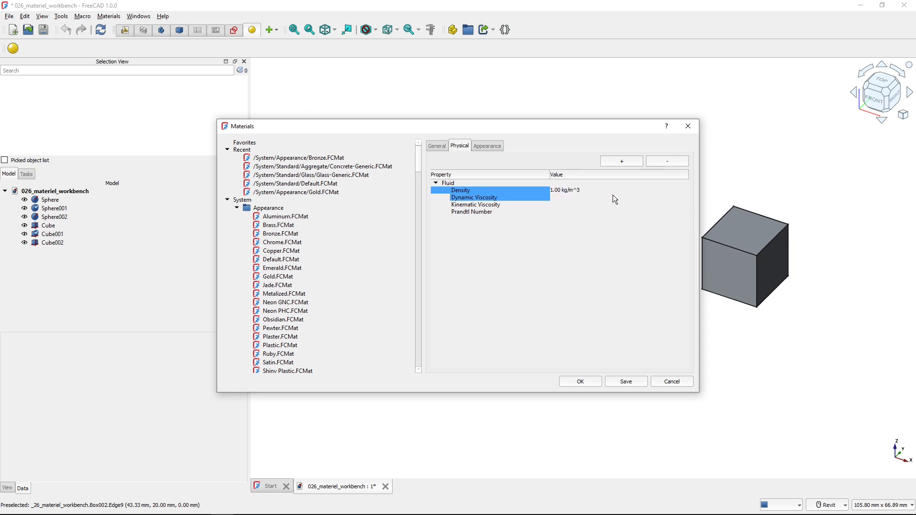
Set the Fluid dynamic viscosity to 0.50 and the kinematic viscosity to 5.00 m^2/s
{"action": "double_click", "coordinate": [560, 200]}
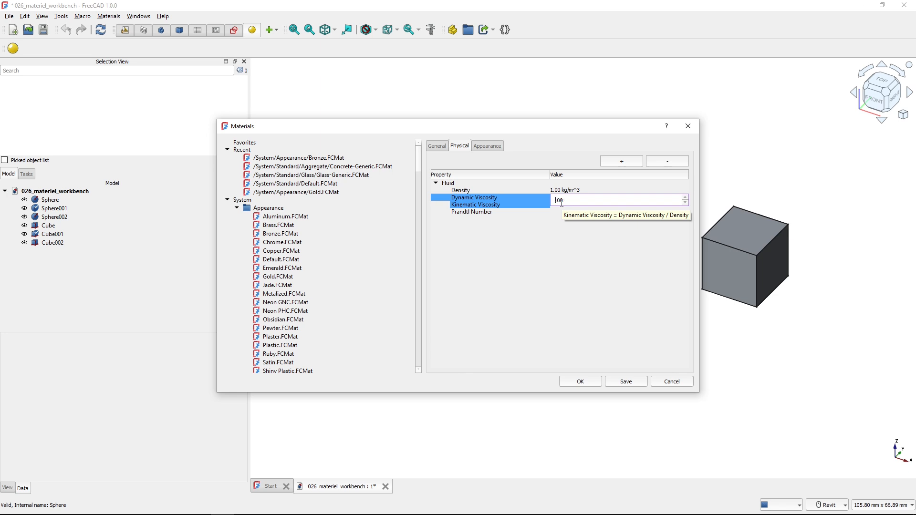
{"action": "type", "text": ".5"}
{"action": "key", "text": "Return"}
{"action": "double_click", "coordinate": [562, 204]}
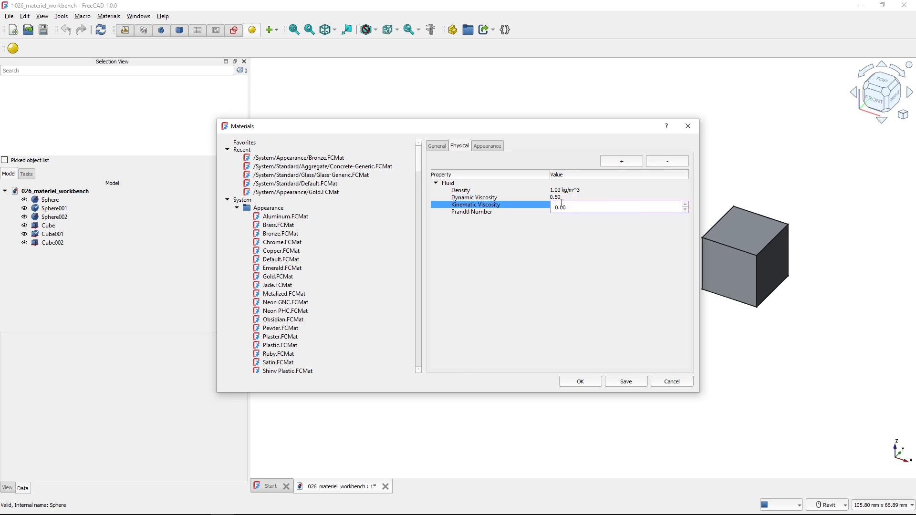
{"action": "type", "text": "5.00 m^2/s"}
Set the Fluid Prandtl number to 1, and recheck the material's general information and physical properties
{"action": "left_click", "coordinate": [569, 213]}
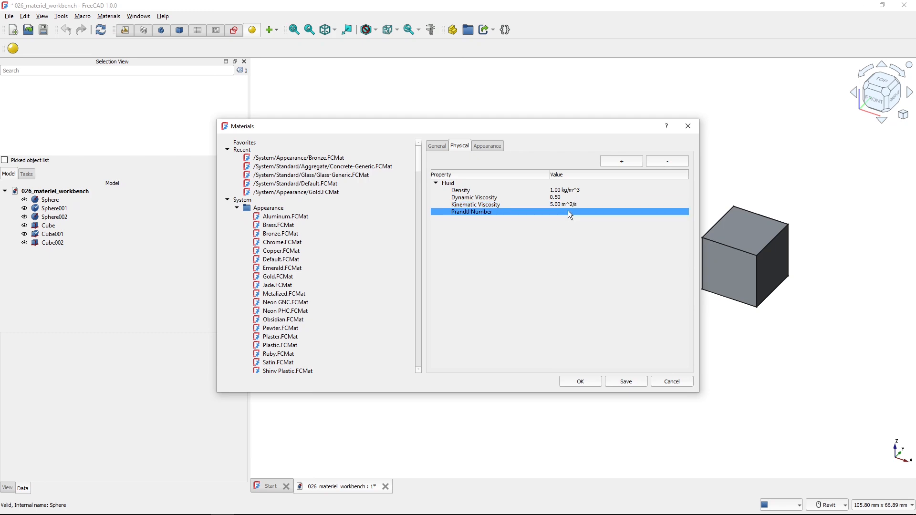
{"action": "left_click", "coordinate": [569, 213]}
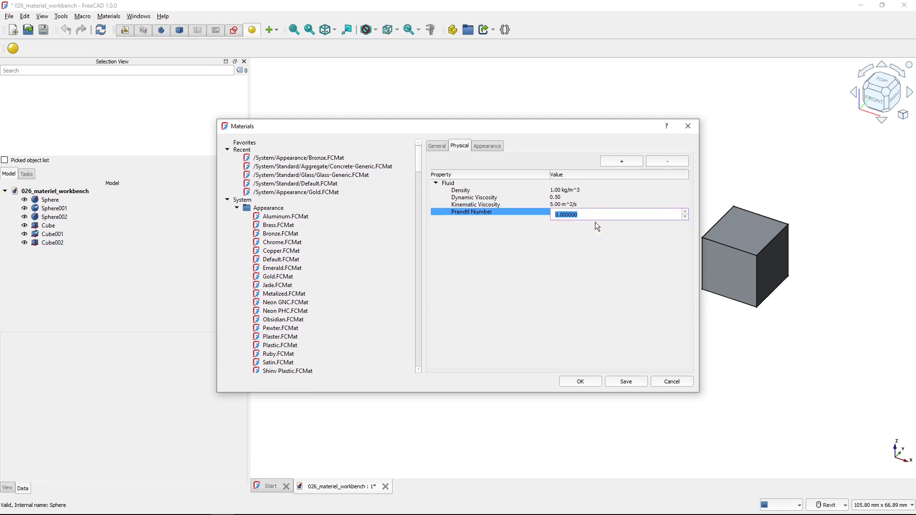
{"action": "type", "text": "1"}
{"action": "key", "text": "Return"}
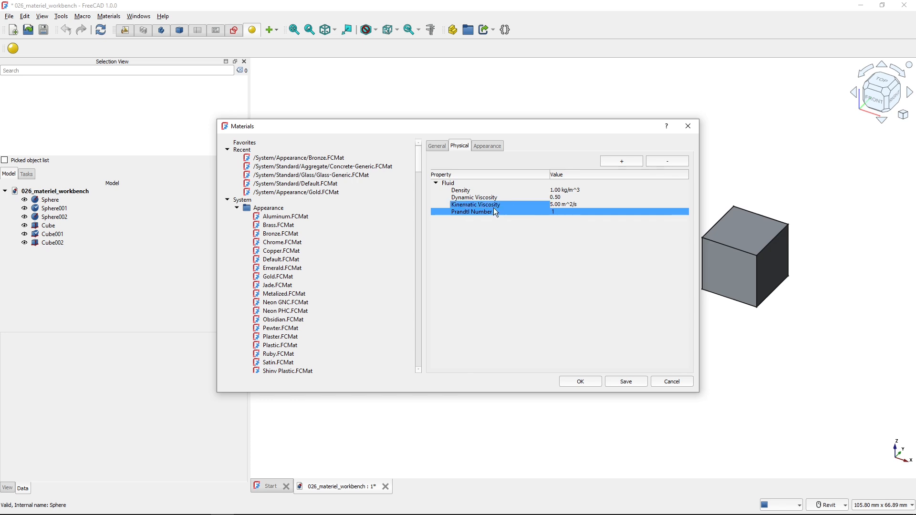
{"action": "left_click", "coordinate": [436, 145]}
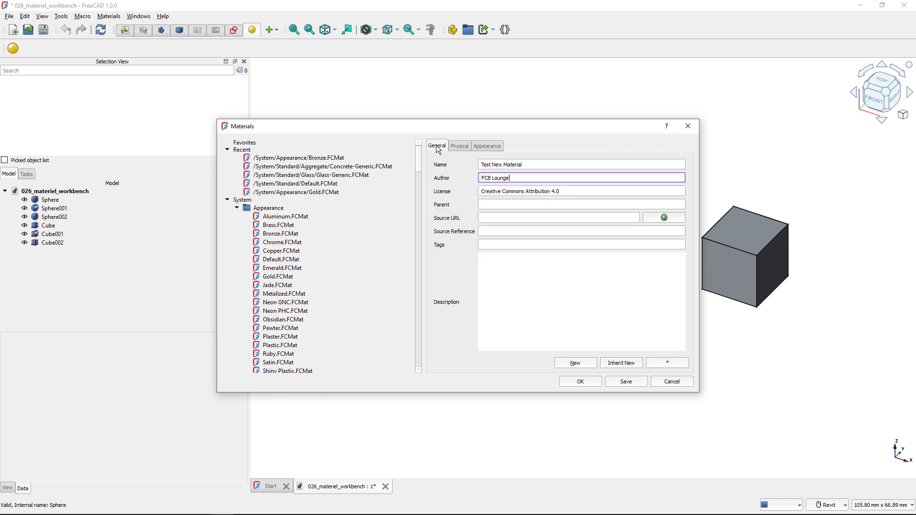
{"action": "left_click", "coordinate": [457, 148]}
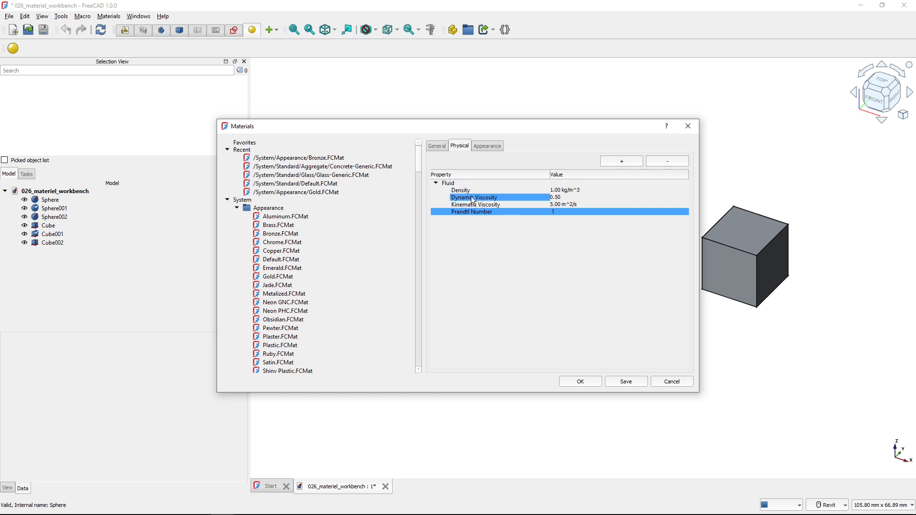
Open the list of physical material models and select the Electromagnetic model
{"action": "left_click", "coordinate": [618, 161]}
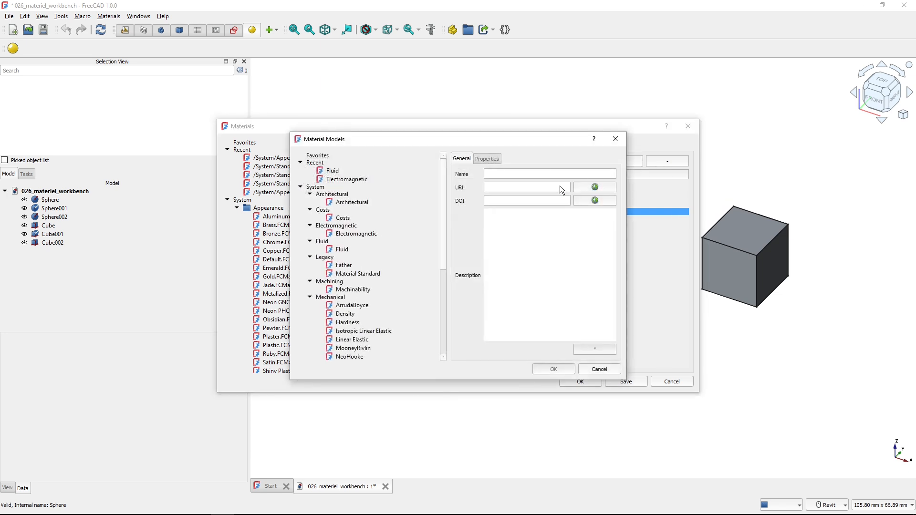
{"action": "scroll", "coordinate": [360, 291], "scroll_direction": "down", "scroll_amount": 3}
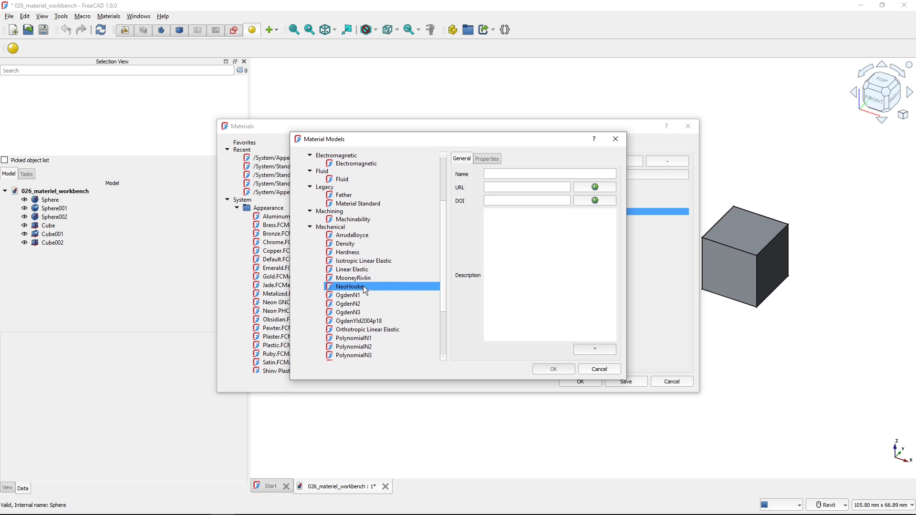
{"action": "scroll", "coordinate": [363, 286], "scroll_direction": "up", "scroll_amount": 2}
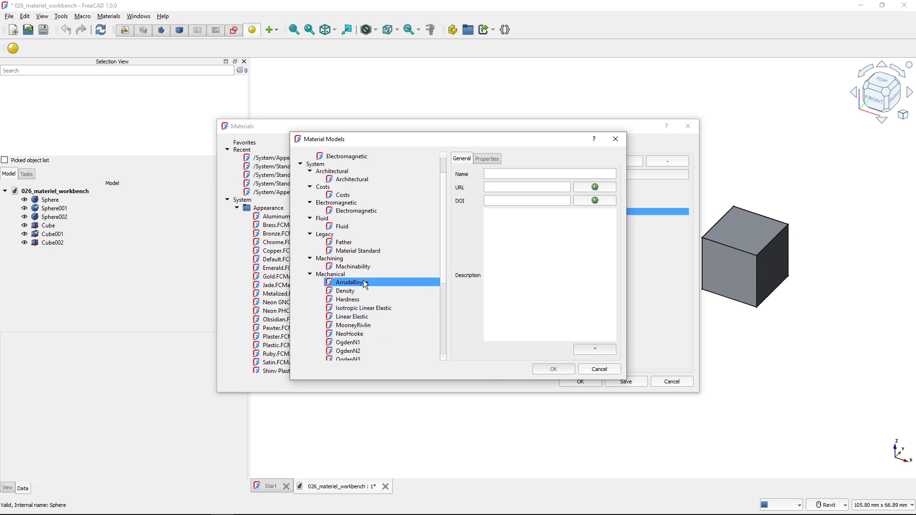
{"action": "left_click", "coordinate": [376, 210]}
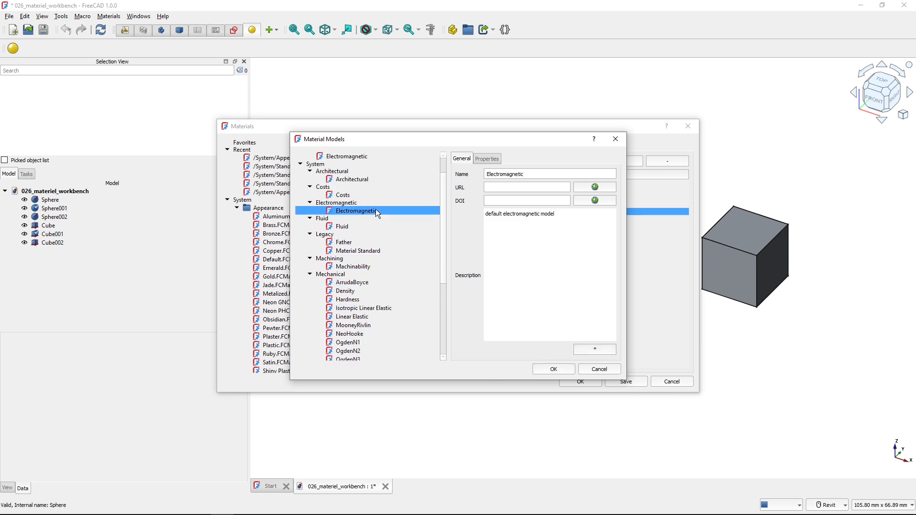
Examine the Electromagnetic model's properties with their units, descriptions and URLs, widening the dialog to read the columns
{"action": "left_click", "coordinate": [487, 159]}
{"action": "left_click", "coordinate": [495, 197]}
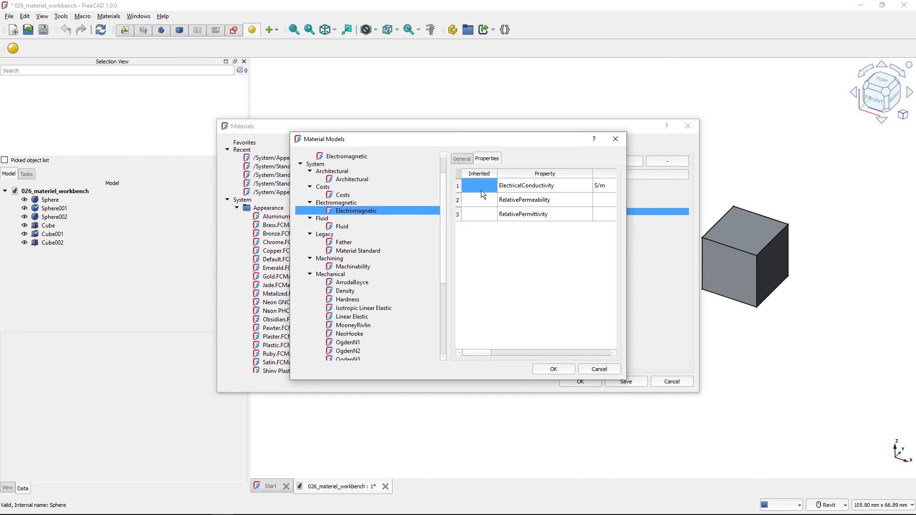
{"action": "left_click", "coordinate": [507, 199]}
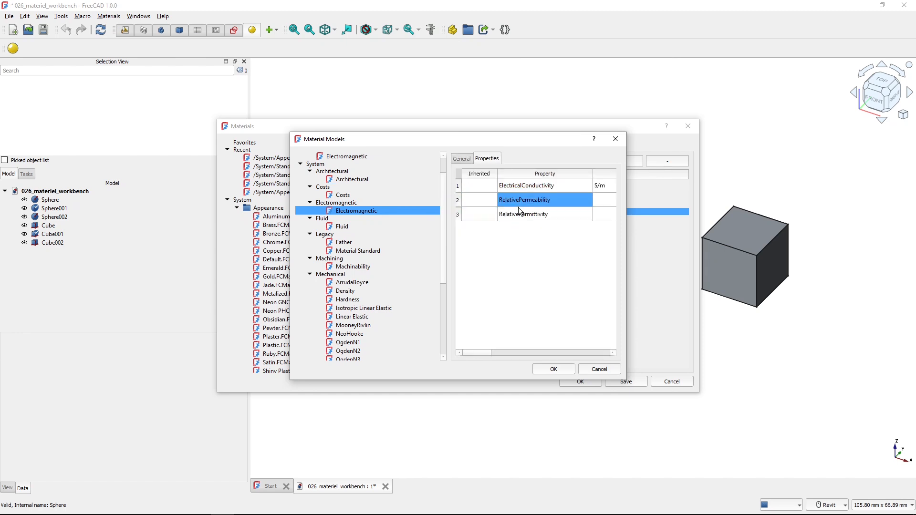
{"action": "left_click_drag", "start_coordinate": [627, 265], "coordinate": [842, 251]}
{"action": "left_click", "coordinate": [706, 353]}
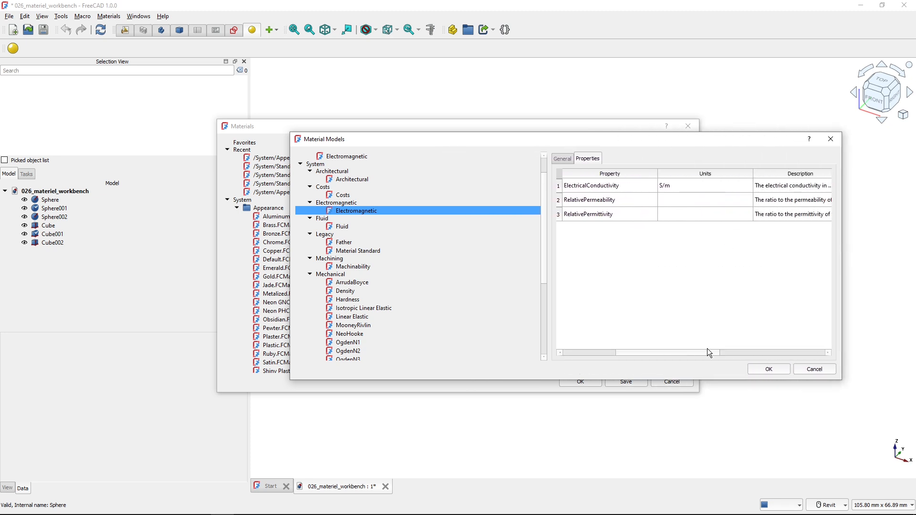
{"action": "left_click_drag", "start_coordinate": [676, 356], "coordinate": [724, 352]}
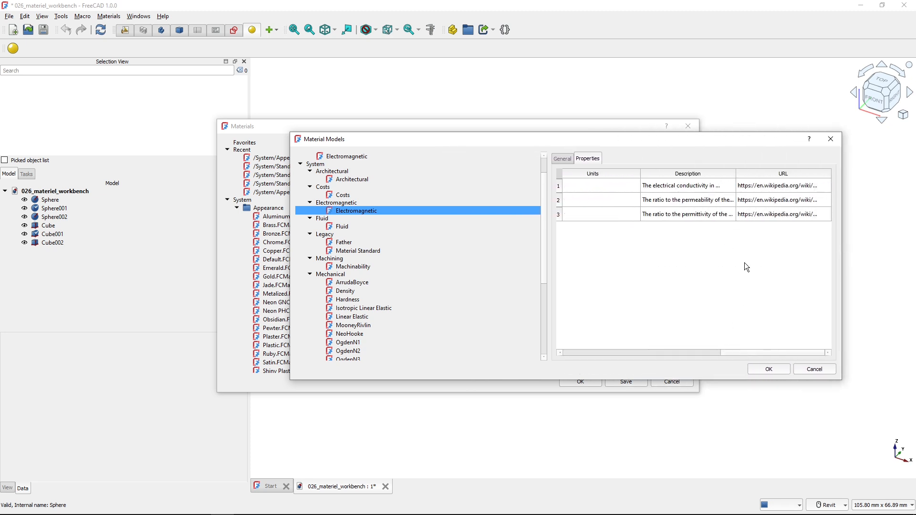
{"action": "left_click", "coordinate": [773, 214]}
{"action": "left_click", "coordinate": [685, 190]}
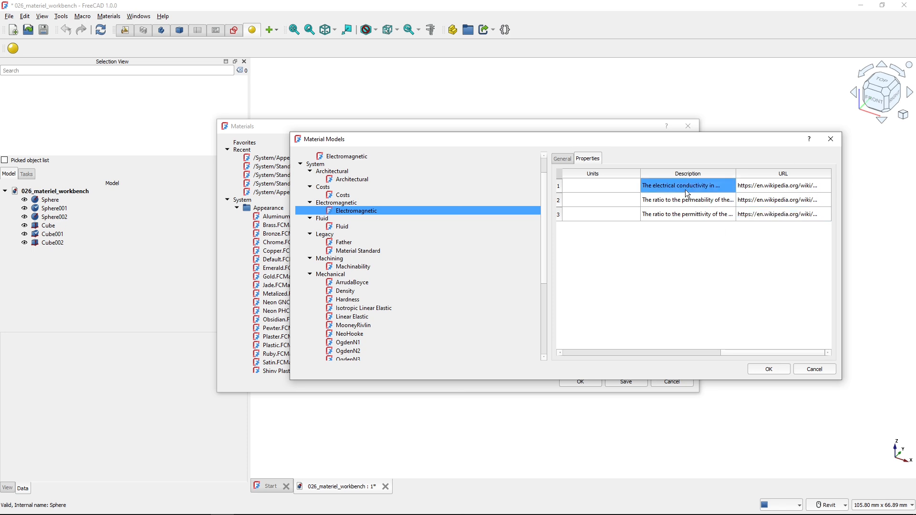
{"action": "left_click", "coordinate": [716, 294]}
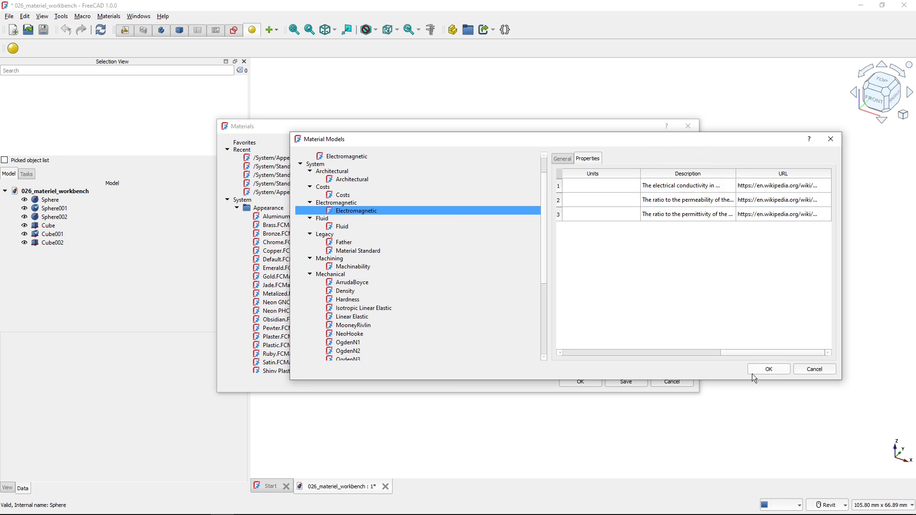
{"action": "left_click_drag", "start_coordinate": [740, 353], "coordinate": [650, 357]}
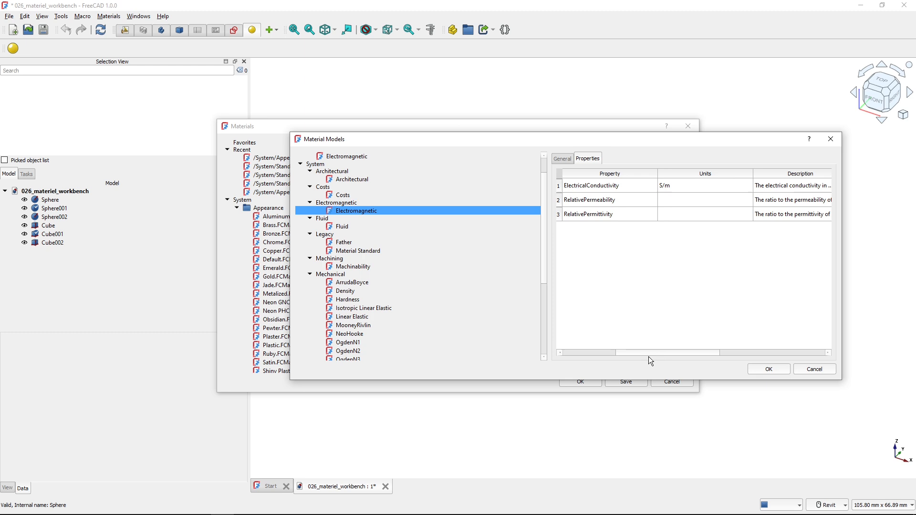
{"action": "left_click", "coordinate": [607, 185]}
{"action": "left_click", "coordinate": [603, 200]}
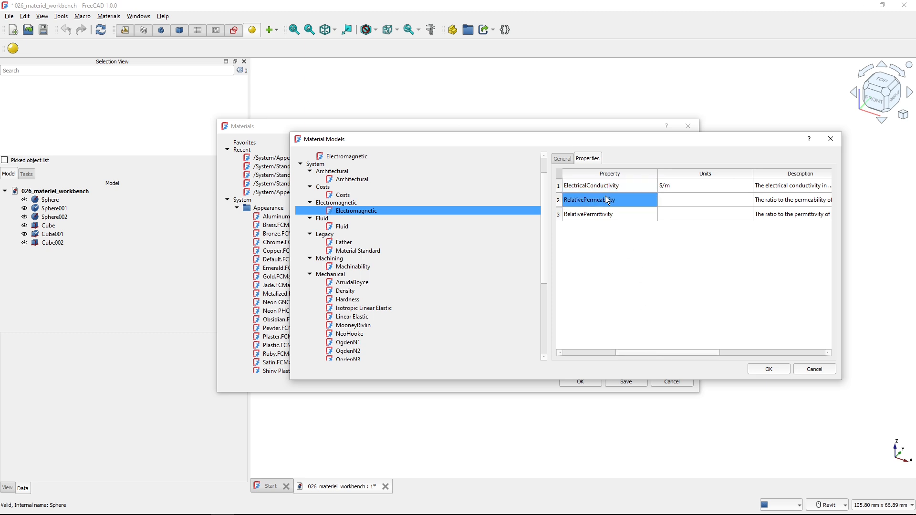
{"action": "left_click", "coordinate": [659, 282]}
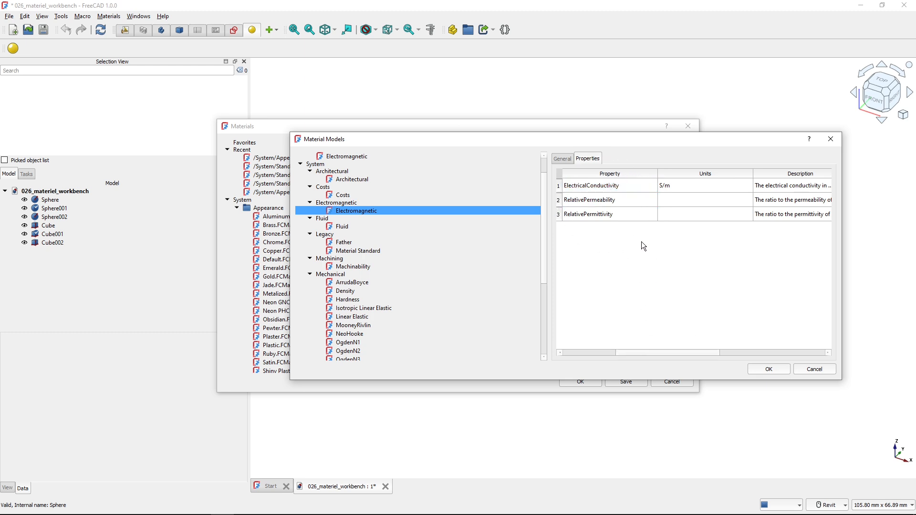
{"action": "left_click", "coordinate": [613, 188]}
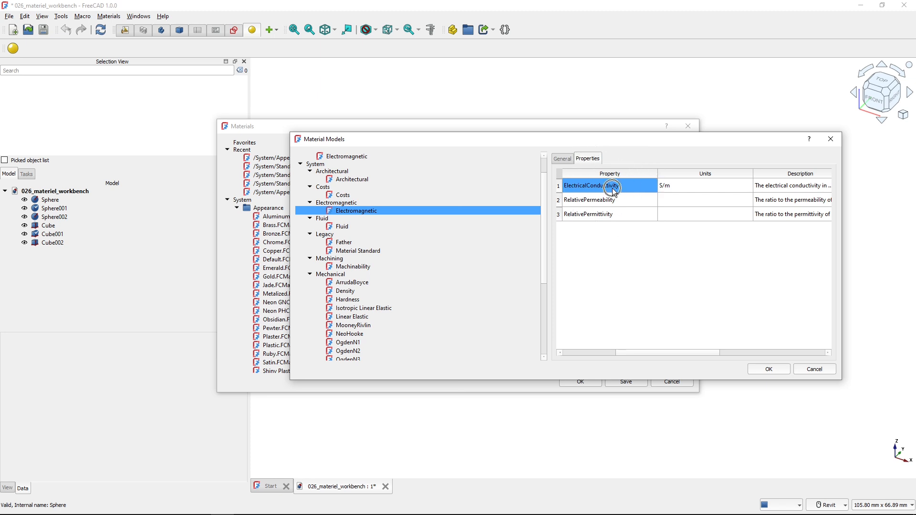
{"action": "left_click", "coordinate": [747, 327]}
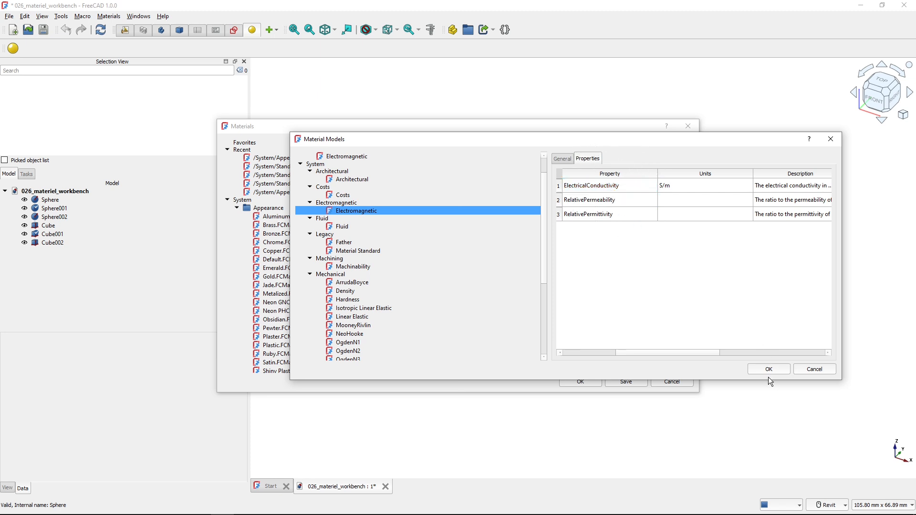
Add the Electromagnetic model to the material's physical properties
{"action": "left_click", "coordinate": [615, 188]}
{"action": "left_click", "coordinate": [694, 327]}
{"action": "left_click", "coordinate": [759, 373]}
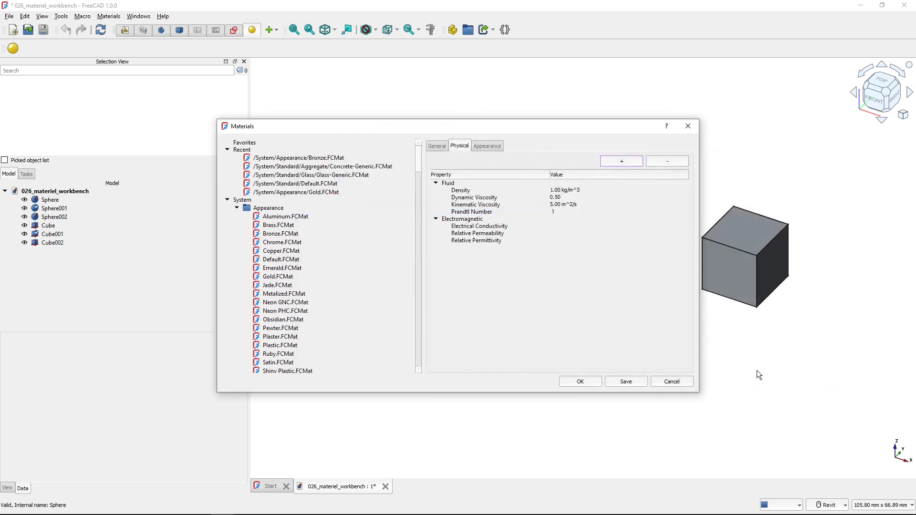
Remove the Electromagnetic model from the material's physical properties and check the description of Prandtl Number
{"action": "left_click", "coordinate": [459, 221]}
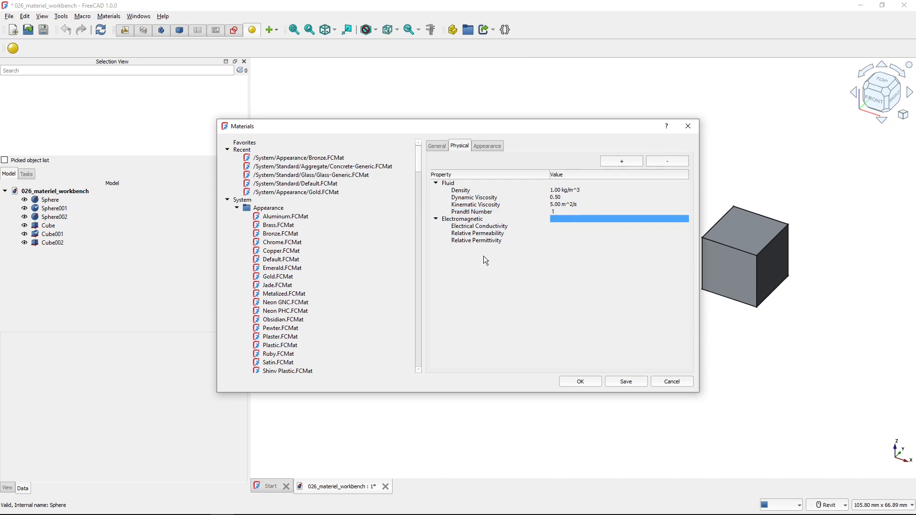
{"action": "left_click", "coordinate": [666, 163]}
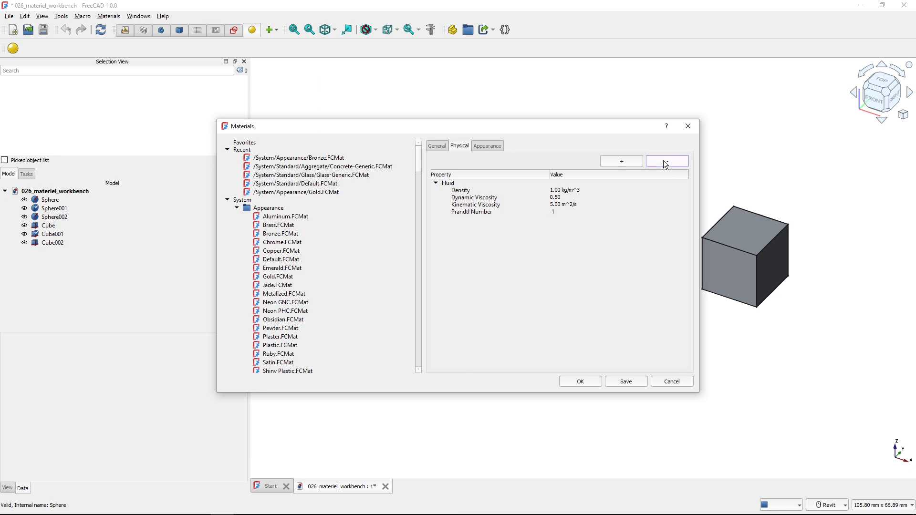
{"action": "left_click", "coordinate": [479, 210]}
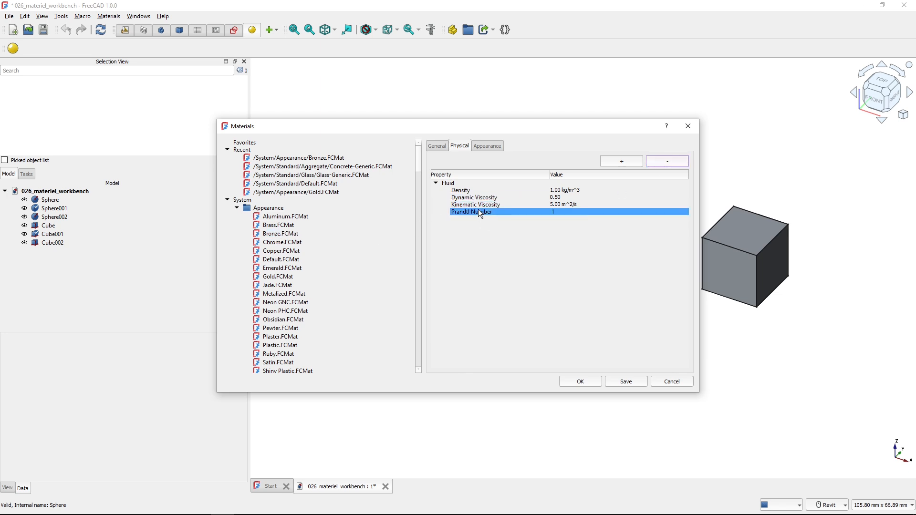
{"action": "mouse_move", "coordinate": [496, 212]}
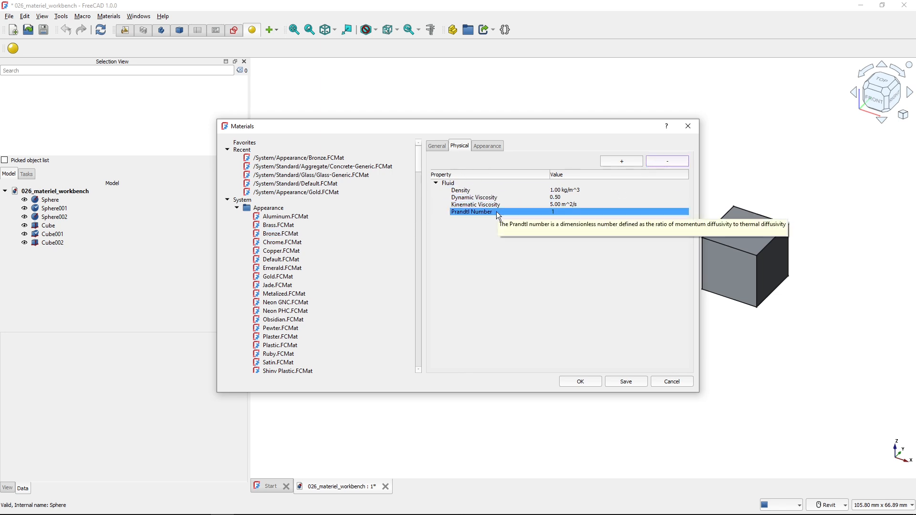
{"action": "key", "text": "ctrl"}
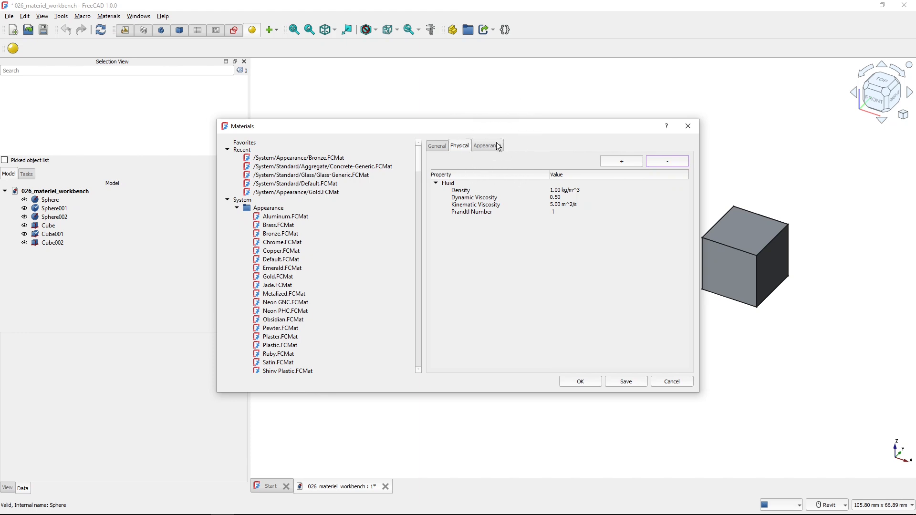
Open the list of appearance models for the material and examine the properties of the Render Carpaint model
{"action": "left_click", "coordinate": [496, 150]}
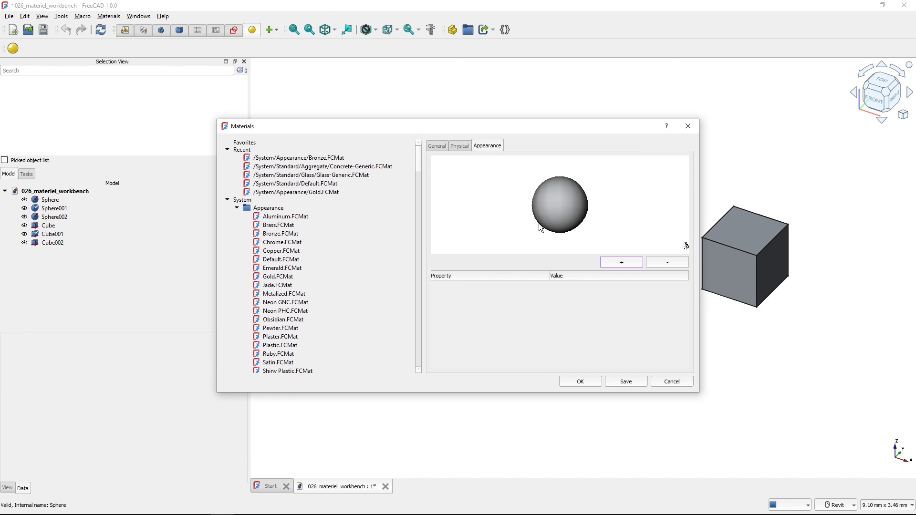
{"action": "left_click", "coordinate": [619, 264]}
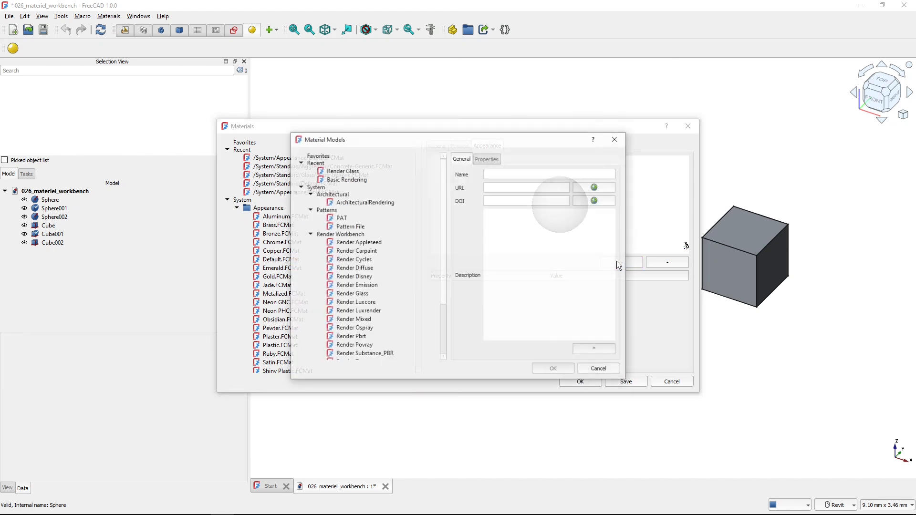
{"action": "left_click", "coordinate": [412, 218]}
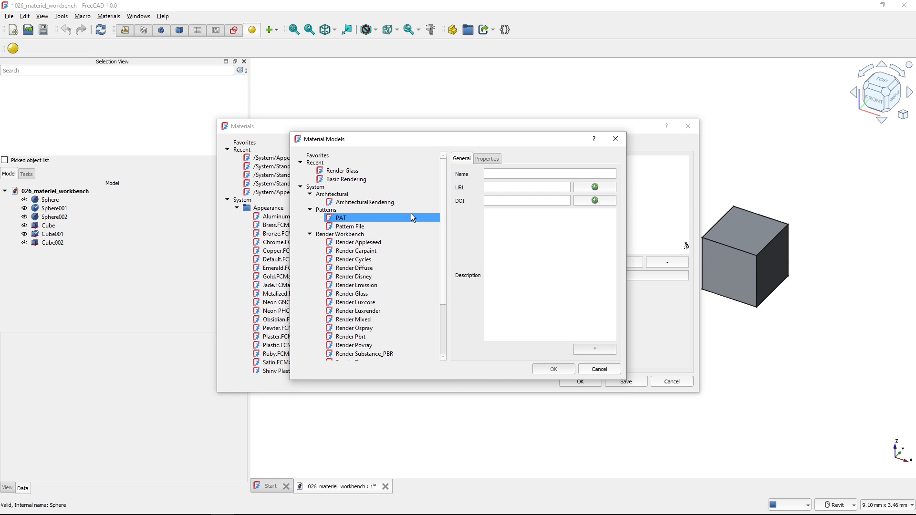
{"action": "left_click", "coordinate": [403, 226]}
{"action": "left_click_drag", "start_coordinate": [397, 228], "coordinate": [373, 247]}
{"action": "left_click", "coordinate": [486, 159]}
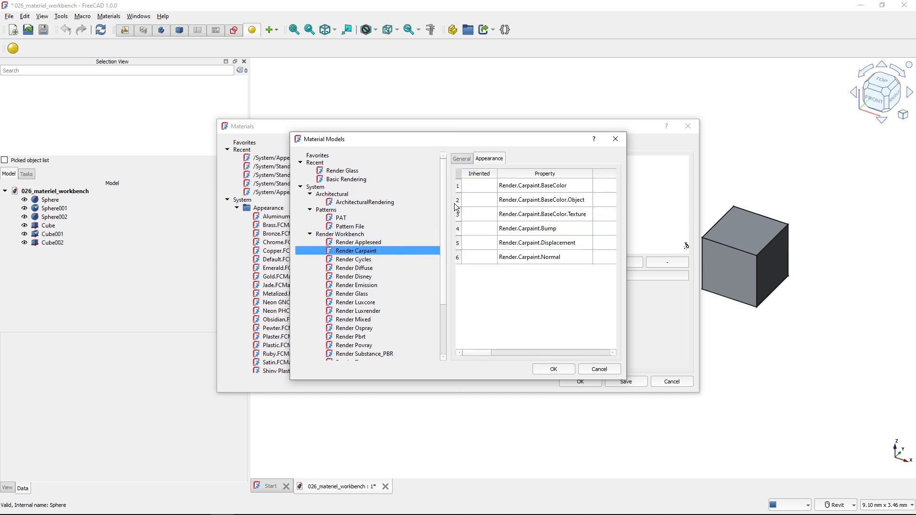
Look through the available appearance models and collapse the Render Workbench group
{"action": "scroll", "coordinate": [363, 277], "scroll_direction": "down", "scroll_amount": 3}
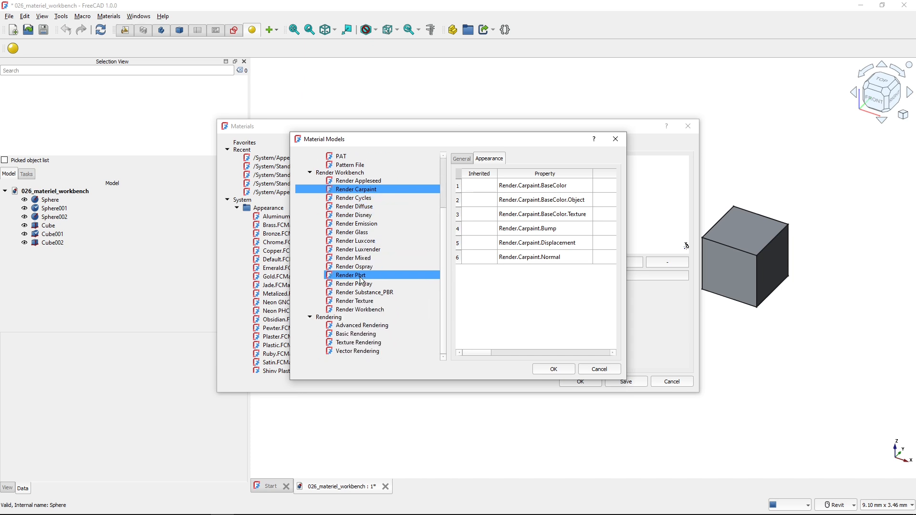
{"action": "scroll", "coordinate": [362, 280], "scroll_direction": "up", "scroll_amount": 2}
{"action": "scroll", "coordinate": [363, 280], "scroll_direction": "down", "scroll_amount": 2}
{"action": "scroll", "coordinate": [324, 213], "scroll_direction": "up", "scroll_amount": 1}
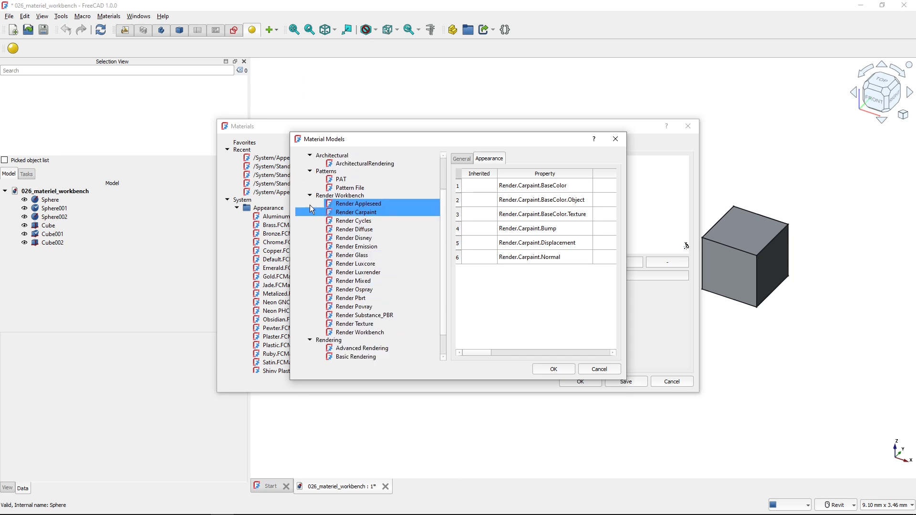
{"action": "left_click", "coordinate": [310, 205]}
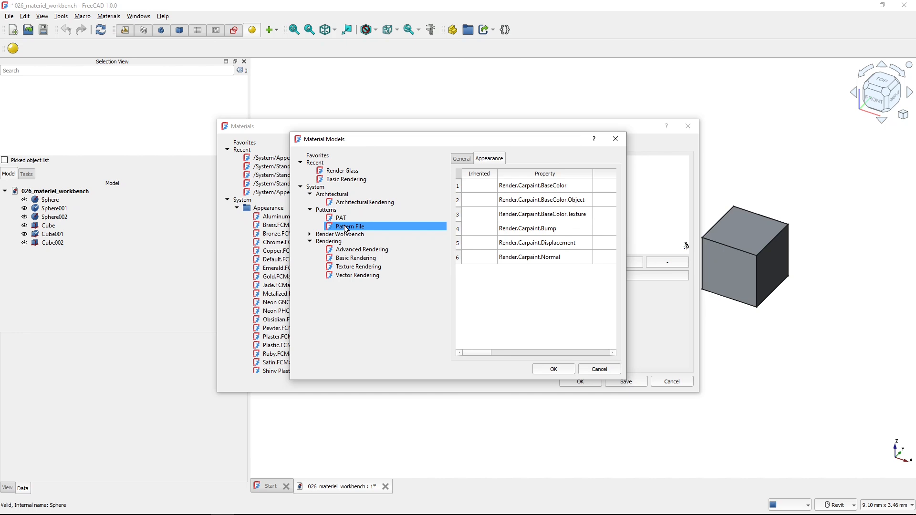
Add the Basic Rendering model to the material's appearance after checking its properties in the widened dialog
{"action": "left_click", "coordinate": [367, 250]}
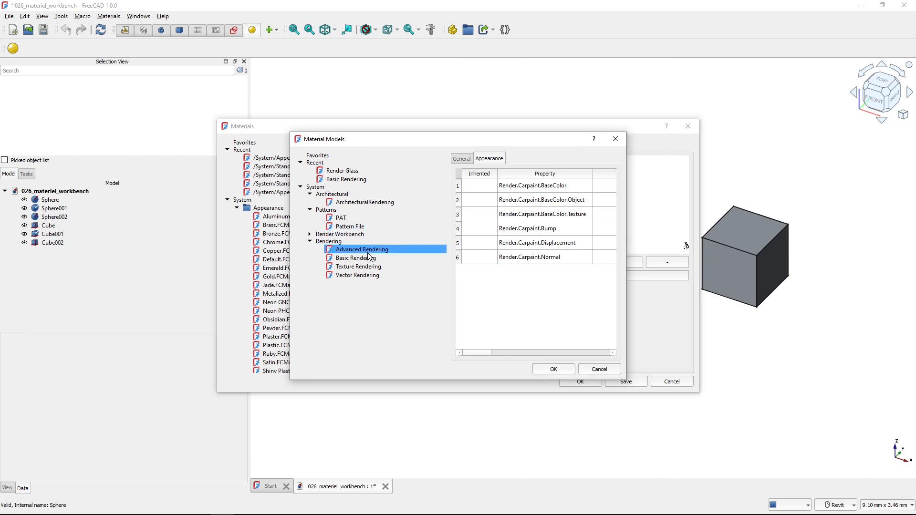
{"action": "left_click", "coordinate": [371, 259]}
{"action": "left_click", "coordinate": [343, 261]}
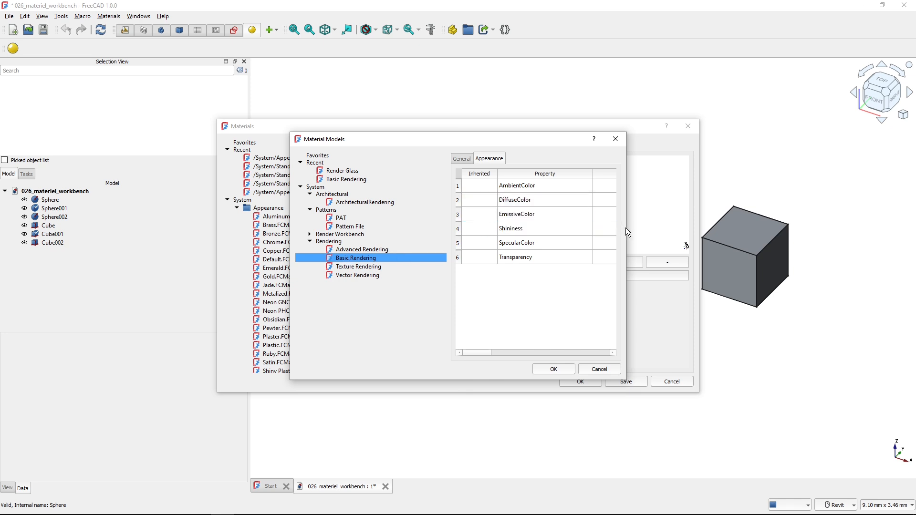
{"action": "left_click_drag", "start_coordinate": [626, 227], "coordinate": [800, 228]}
{"action": "left_click", "coordinate": [711, 217]}
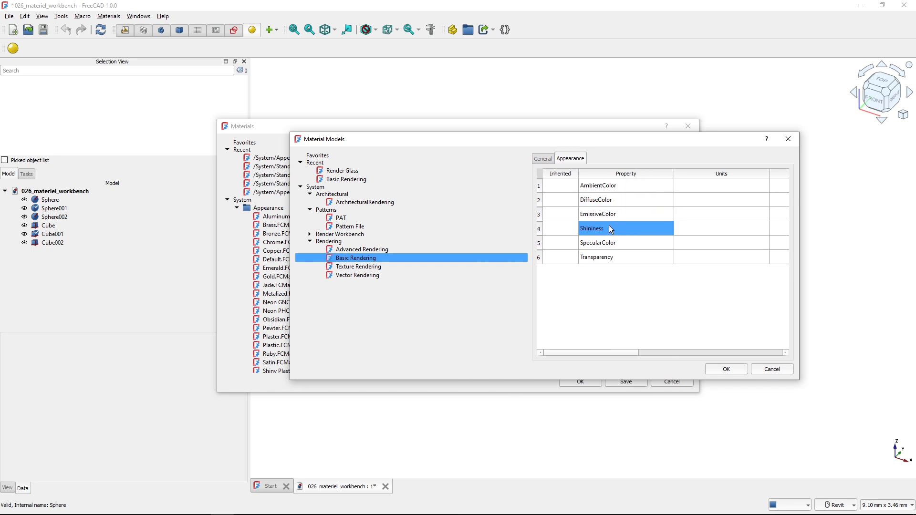
{"action": "left_click", "coordinate": [717, 369]}
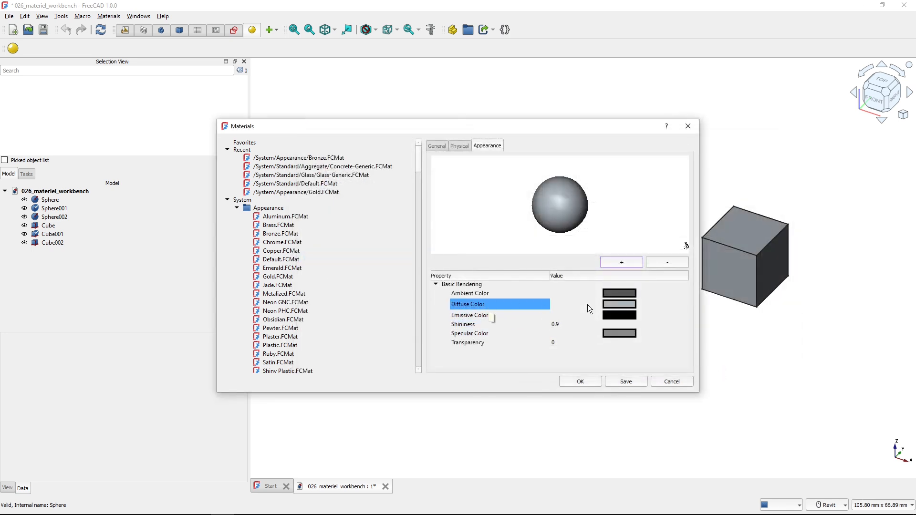
Set the material's Diffuse Color to green from the basic colors and select the Shininess property
{"action": "left_click", "coordinate": [626, 305]}
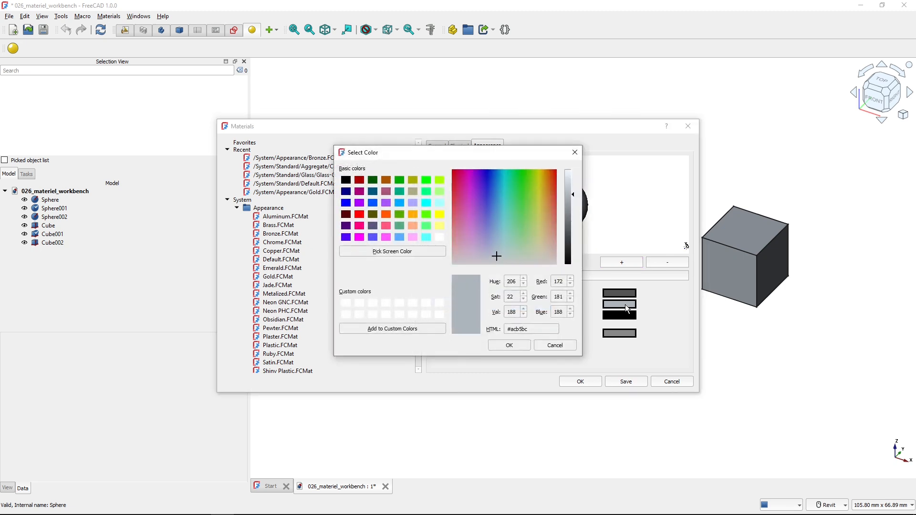
{"action": "left_click", "coordinate": [399, 180]}
{"action": "left_click", "coordinate": [509, 345]}
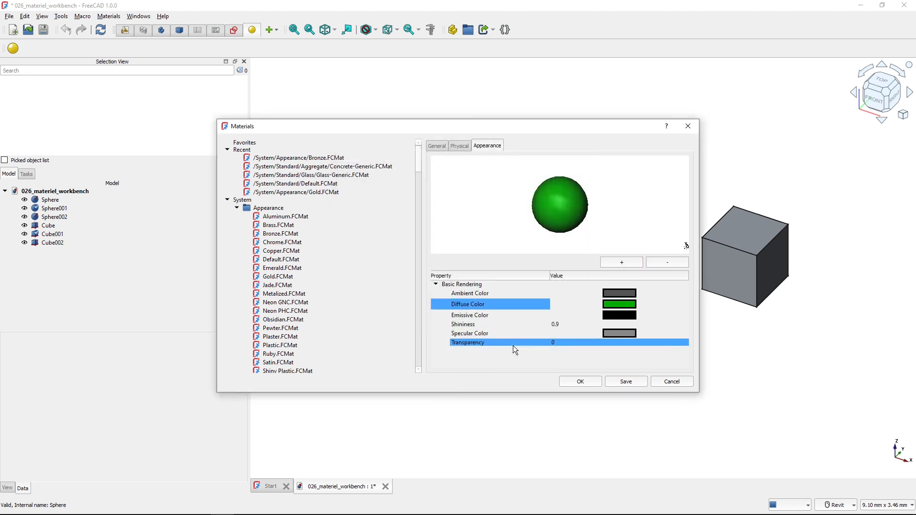
{"action": "left_click", "coordinate": [607, 324]}
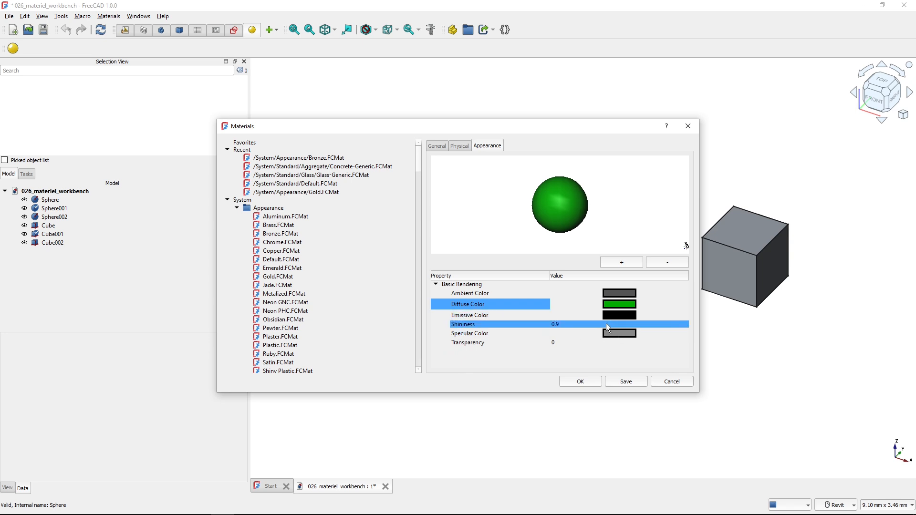
Set the material's Specular Color to black (#000000)
{"action": "left_click", "coordinate": [616, 334]}
{"action": "left_click", "coordinate": [617, 333]}
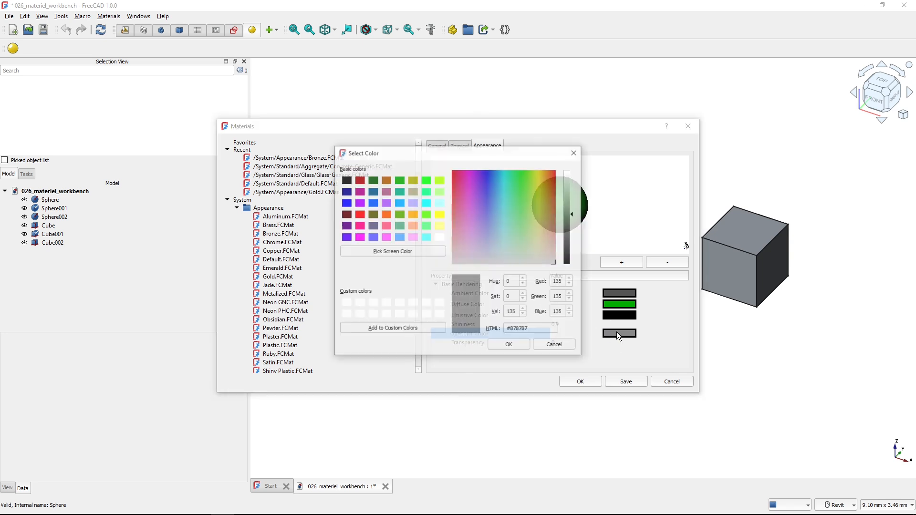
{"action": "left_click_drag", "start_coordinate": [574, 213], "coordinate": [575, 296]}
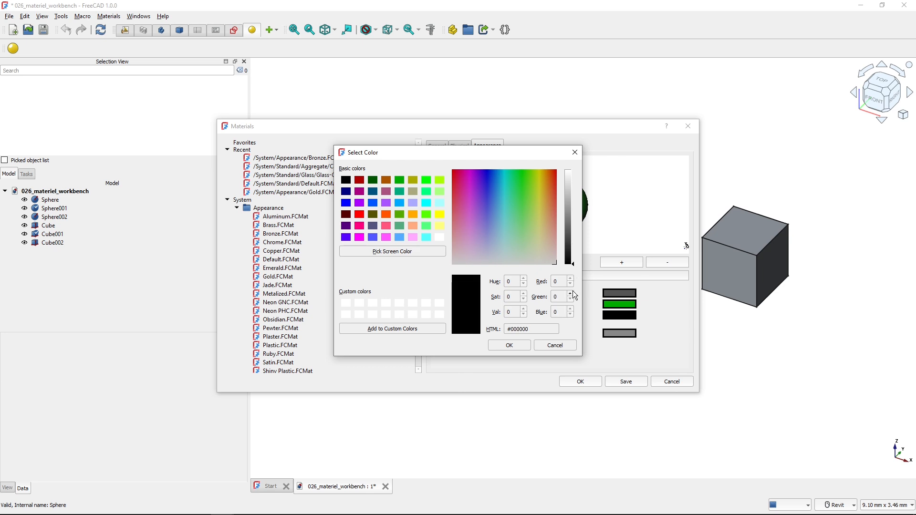
{"action": "left_click", "coordinate": [510, 346]}
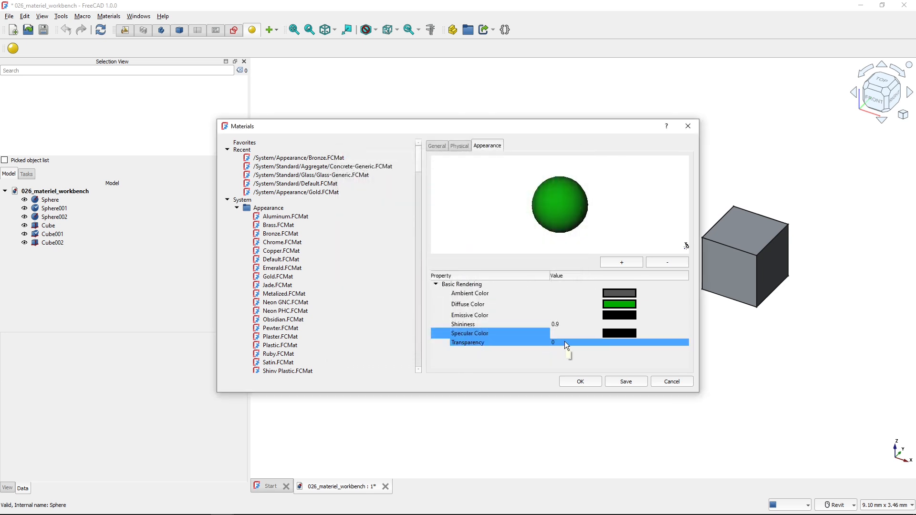
{"action": "left_click", "coordinate": [562, 207]}
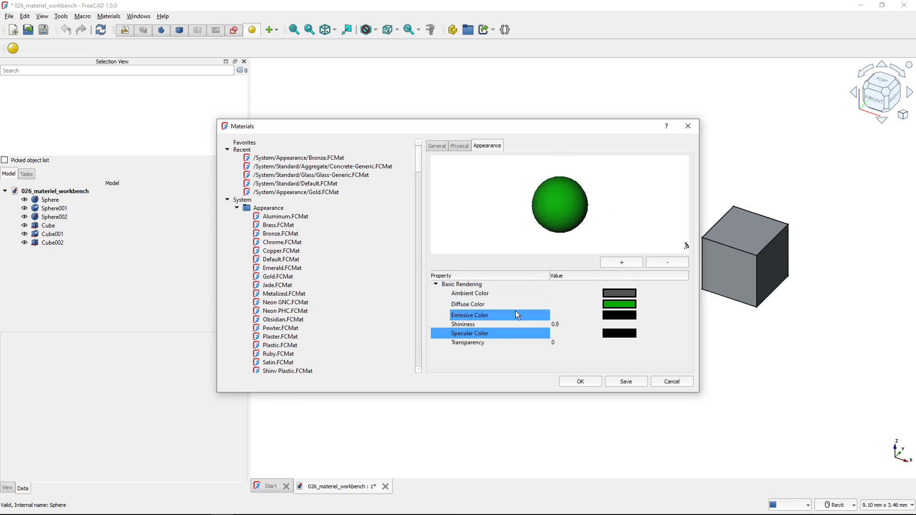
Add the Render Cycles model from the Render Workbench group to the material's appearance
{"action": "double_click", "coordinate": [439, 285]}
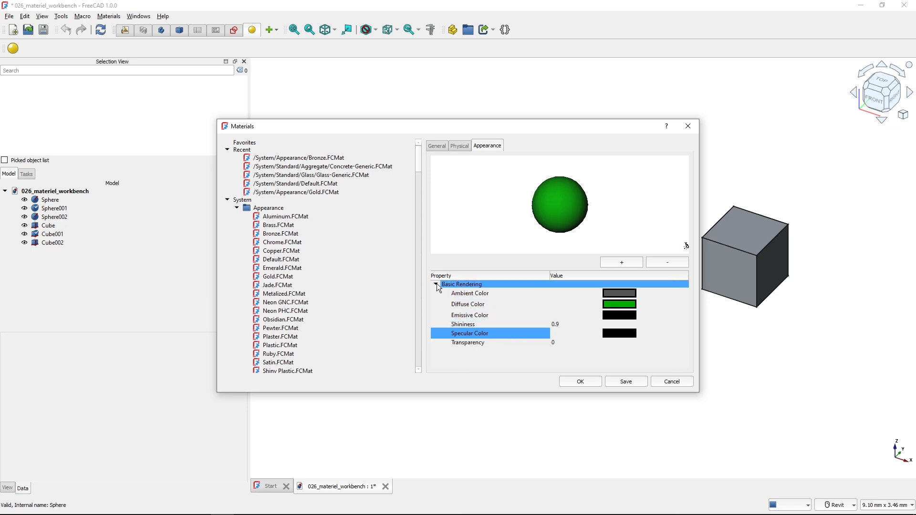
{"action": "left_click", "coordinate": [616, 259]}
{"action": "left_click", "coordinate": [357, 268]}
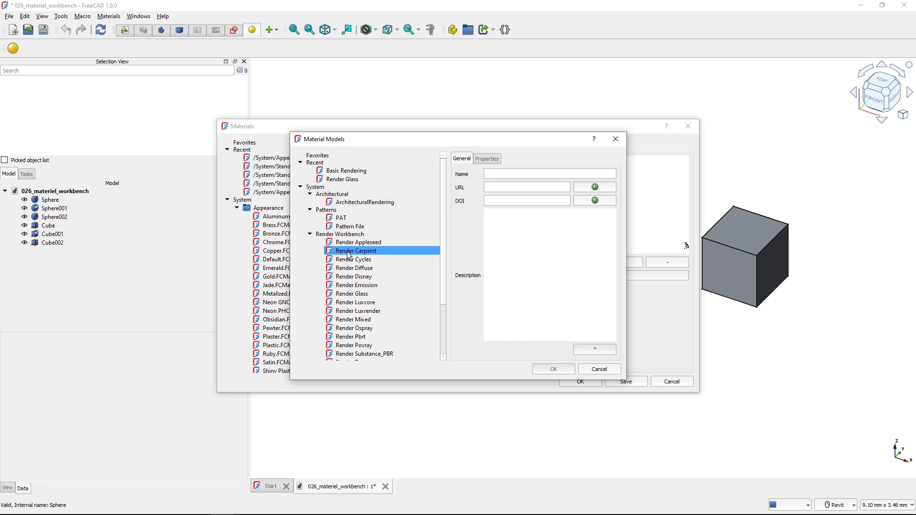
{"action": "left_click", "coordinate": [353, 260]}
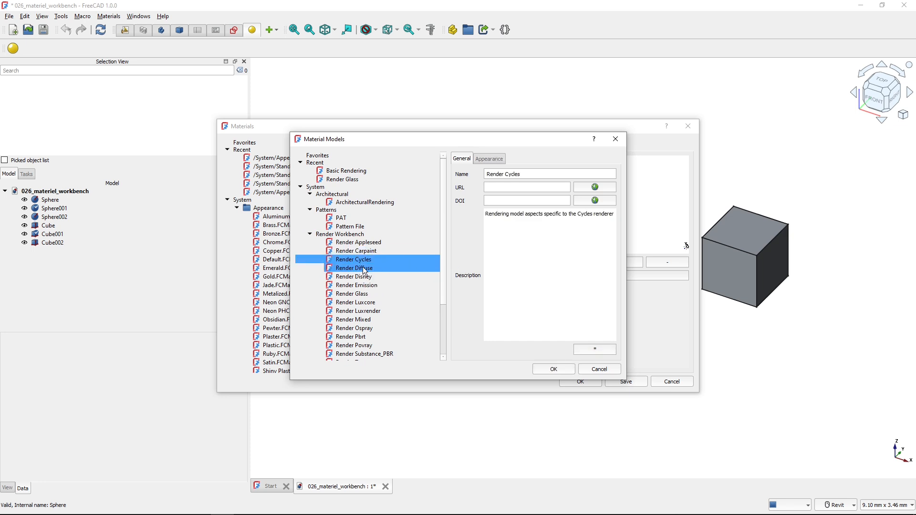
{"action": "left_click", "coordinate": [544, 370]}
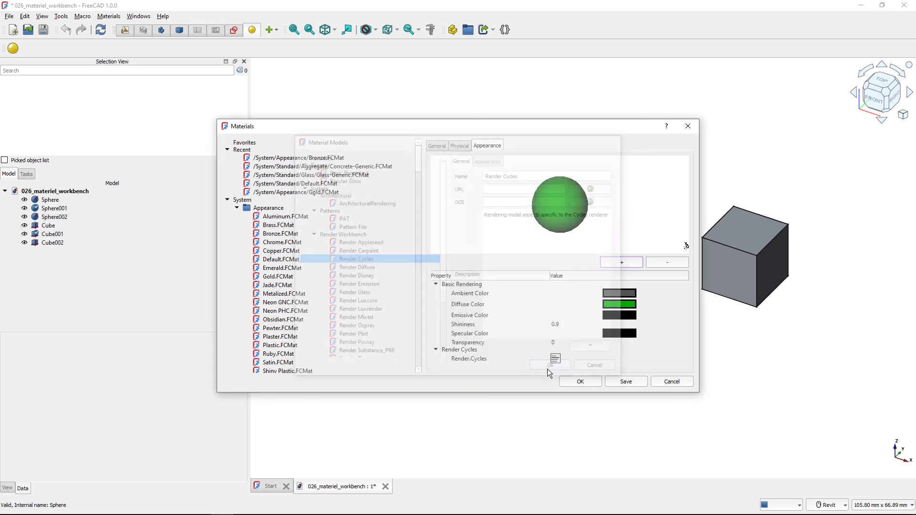
Select the Render Cycles model in the appearance properties and remove it from the material
{"action": "left_click", "coordinate": [522, 359]}
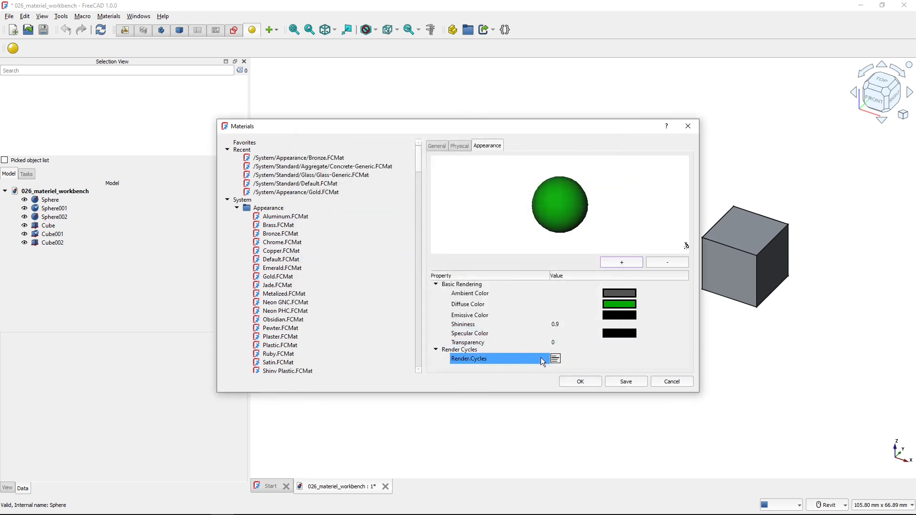
{"action": "left_click", "coordinate": [456, 354]}
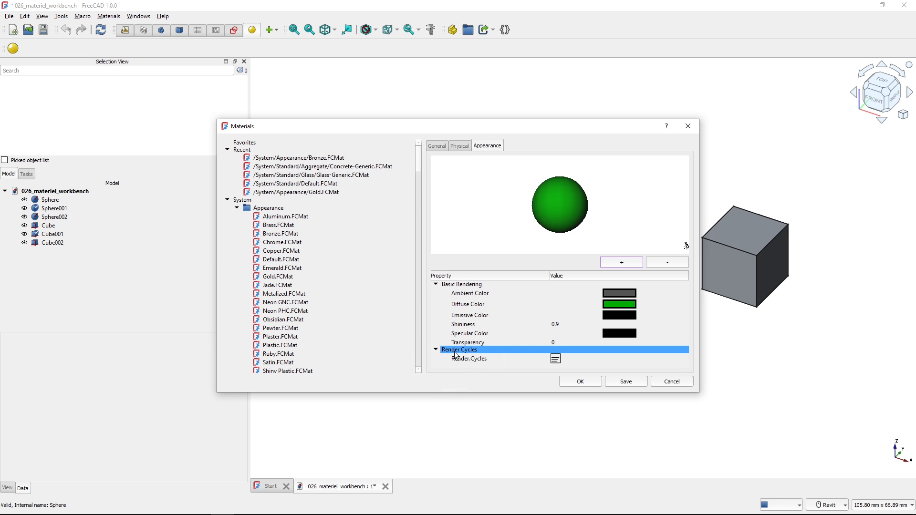
{"action": "left_click", "coordinate": [473, 358]}
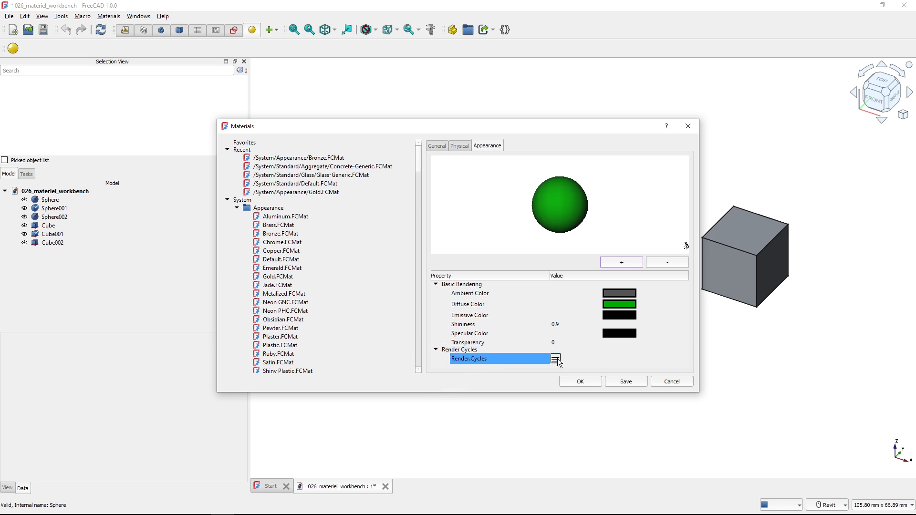
{"action": "left_click", "coordinate": [471, 352]}
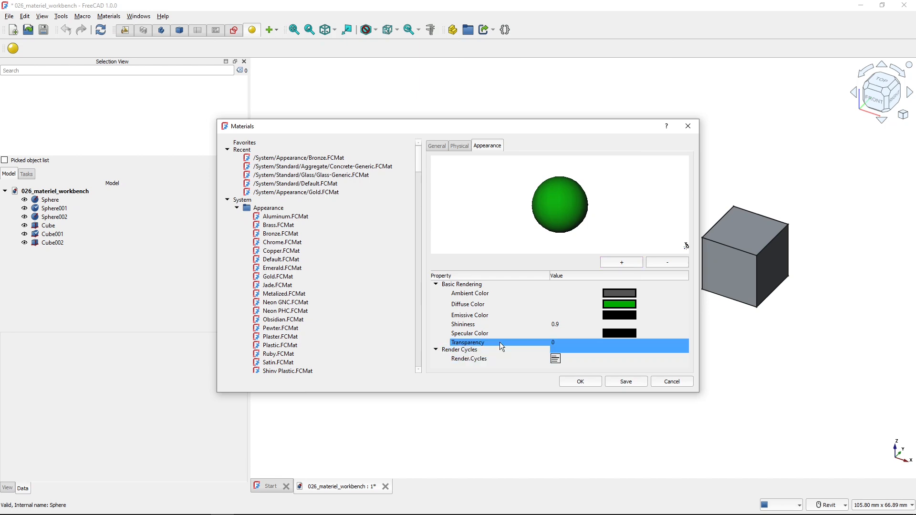
{"action": "left_click", "coordinate": [674, 265]}
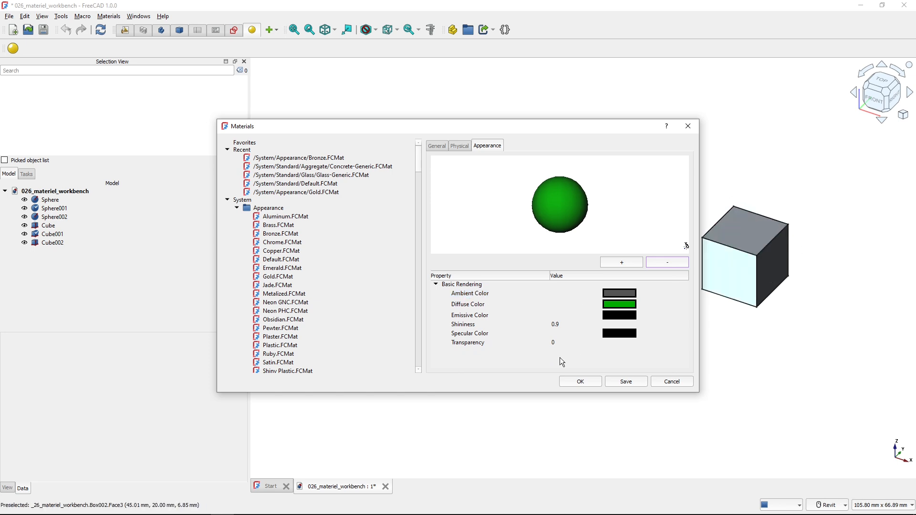
{"action": "left_click", "coordinate": [515, 316]}
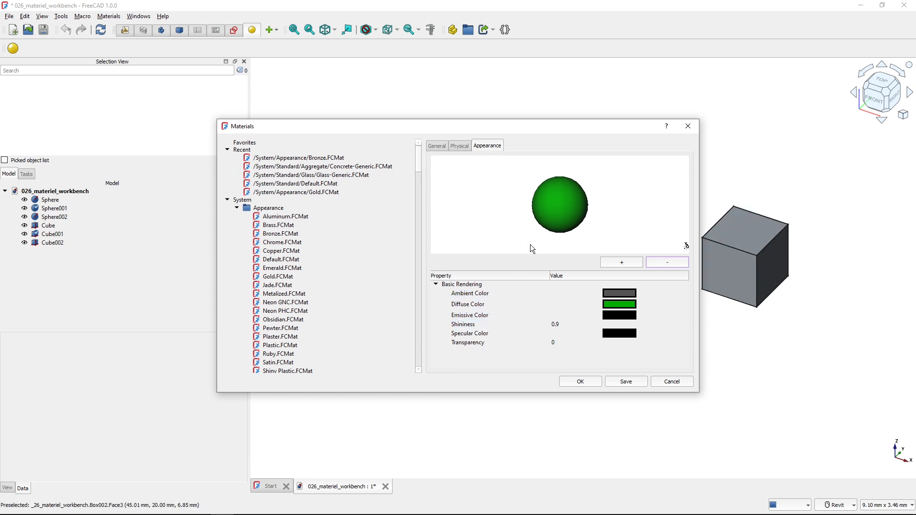
Save the new material to the User library as Test New Material.FCMat
{"action": "left_click", "coordinate": [461, 147]}
{"action": "left_click", "coordinate": [444, 146]}
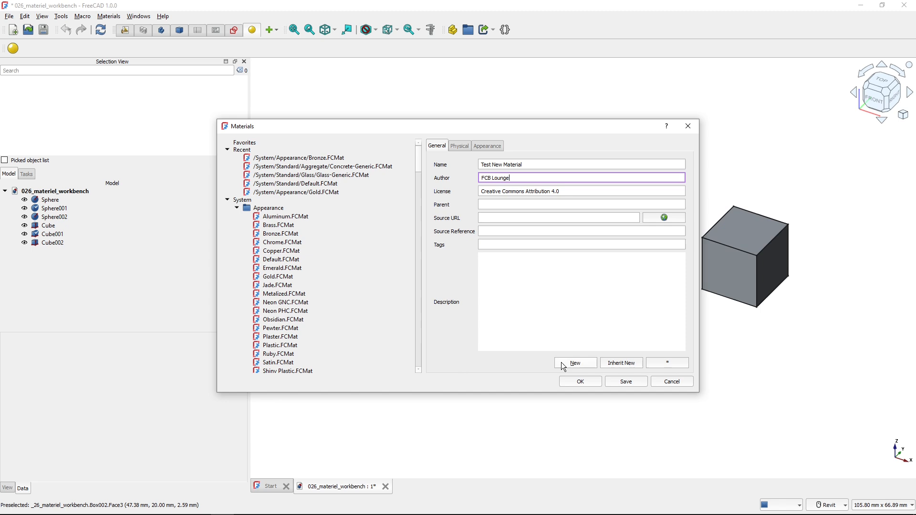
{"action": "left_click", "coordinate": [627, 382]}
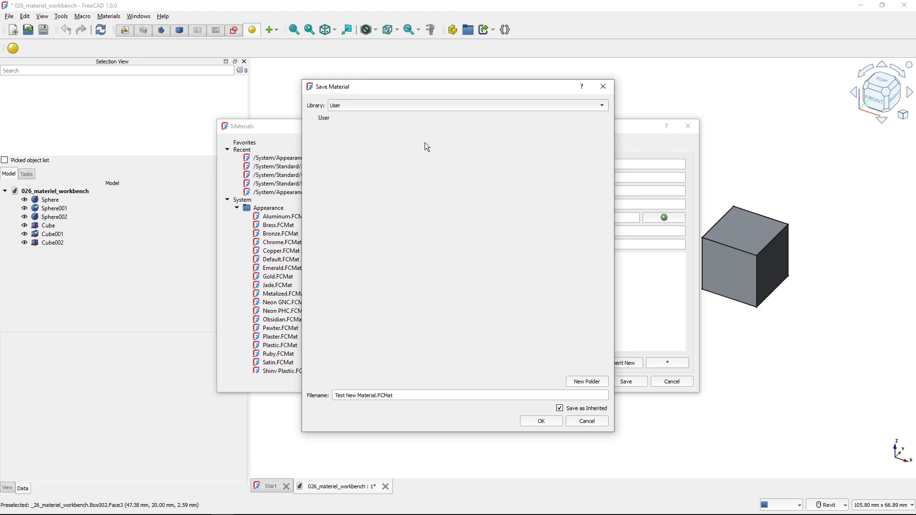
{"action": "left_click", "coordinate": [407, 108]}
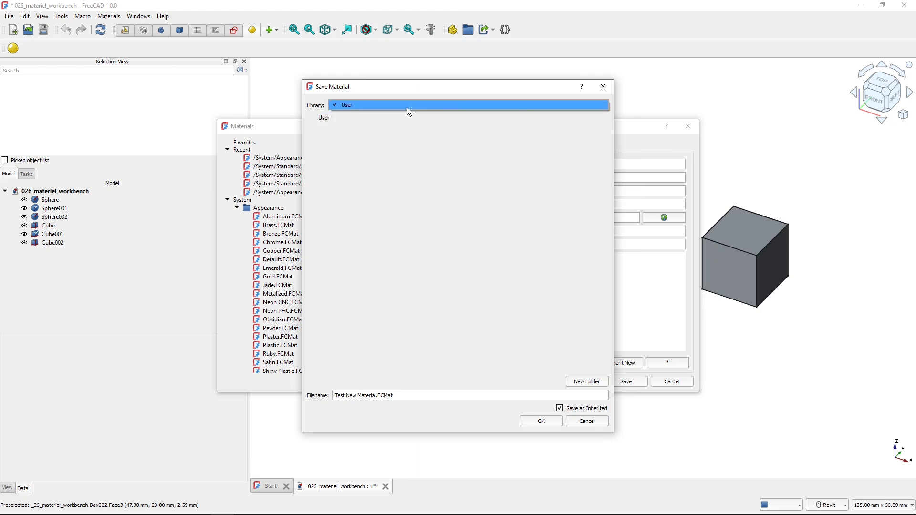
{"action": "left_click", "coordinate": [408, 107]}
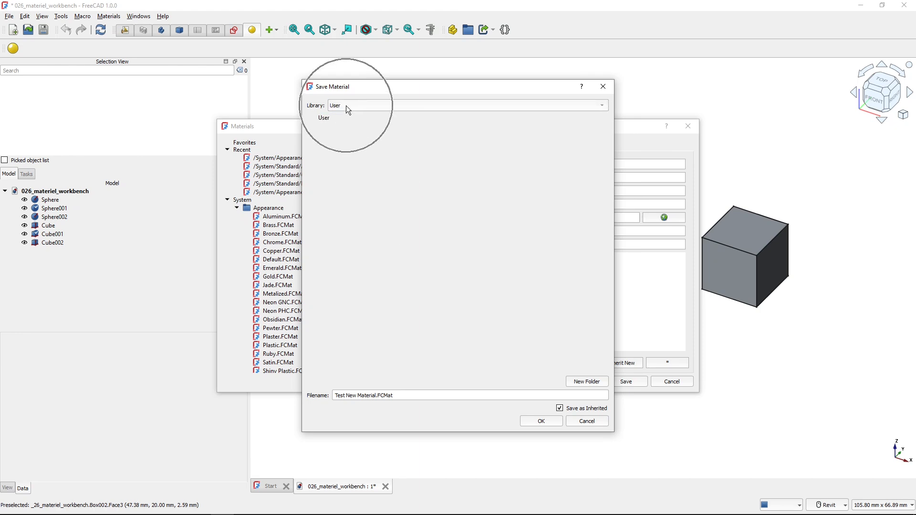
{"action": "left_click", "coordinate": [329, 119]}
{"action": "key", "text": "ctrl"}
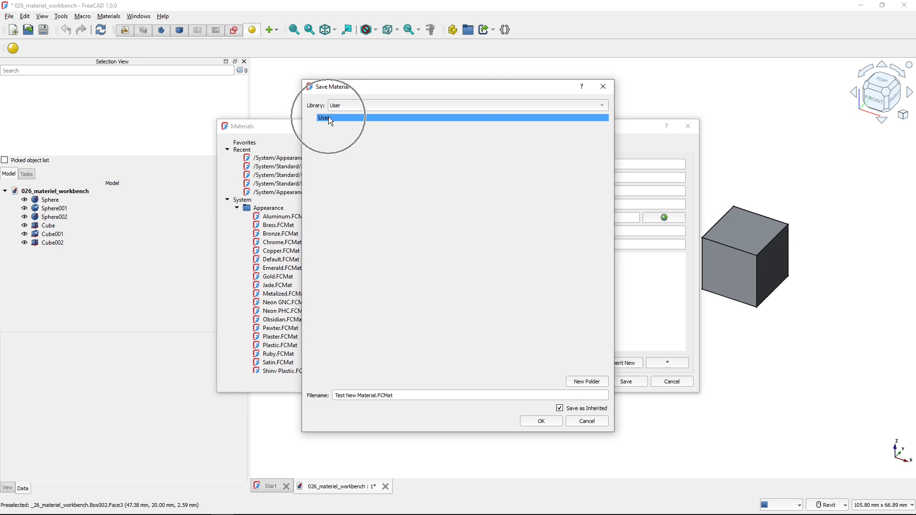
{"action": "left_click", "coordinate": [328, 117], "text": "ctrl"}
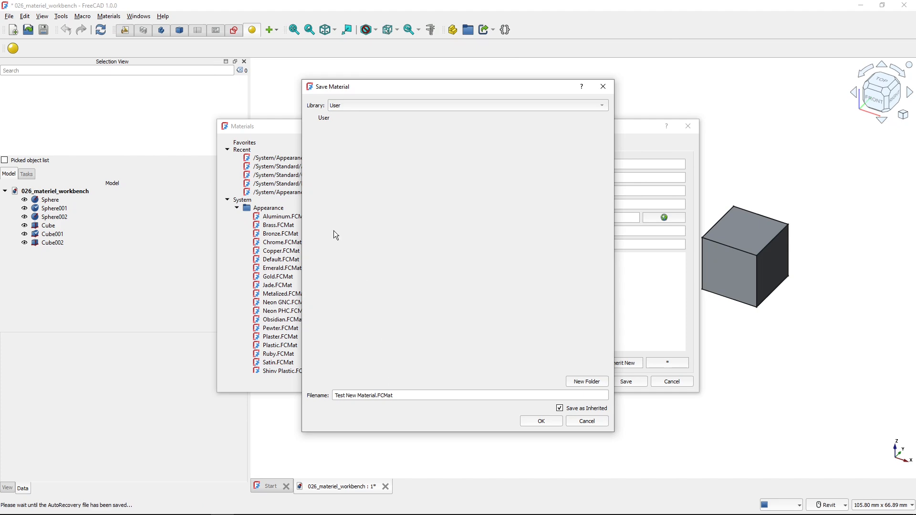
{"action": "left_click", "coordinate": [530, 424]}
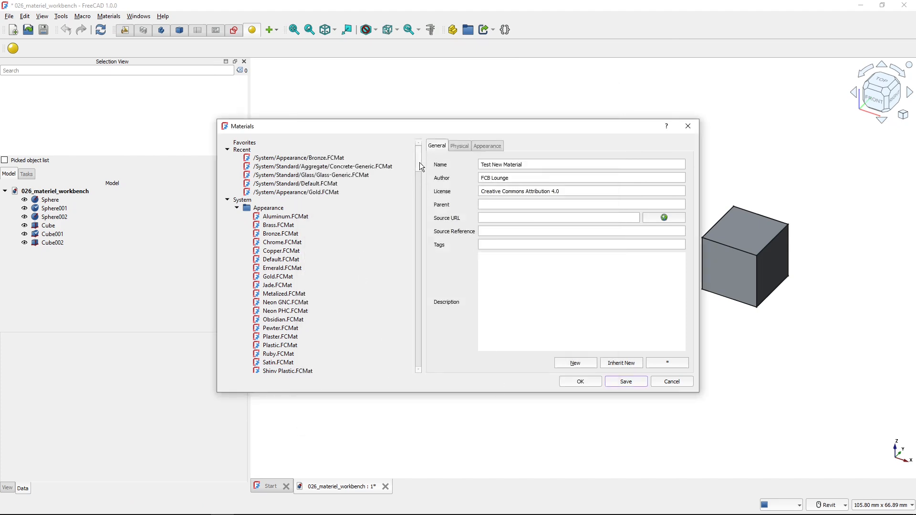
Select Test New Material.FCMat under User in the material tree and accept the Materials dialog
{"action": "left_click_drag", "start_coordinate": [419, 162], "coordinate": [420, 371]}
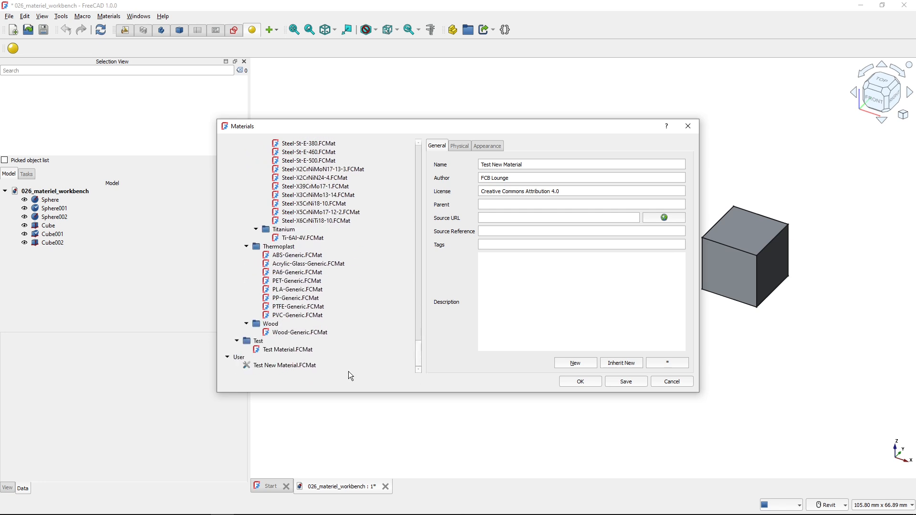
{"action": "left_click", "coordinate": [276, 368]}
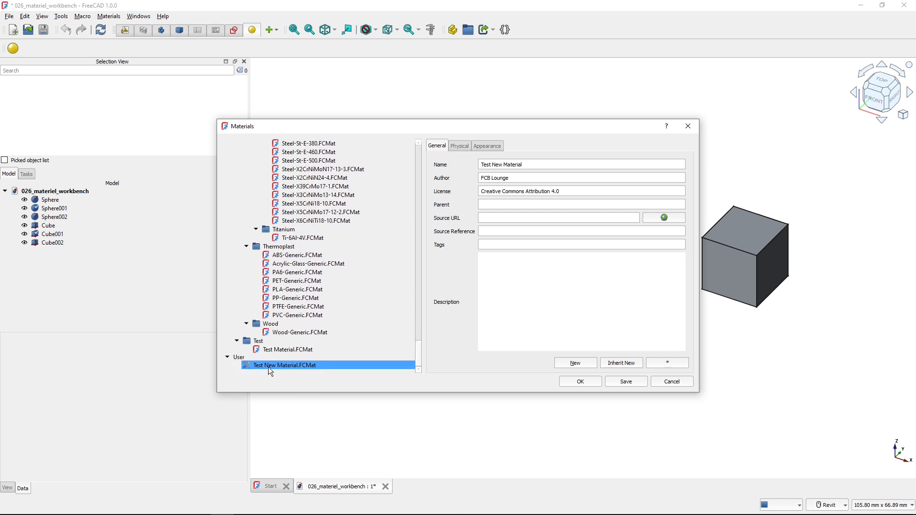
{"action": "left_click", "coordinate": [268, 367]}
{"action": "left_click", "coordinate": [577, 385]}
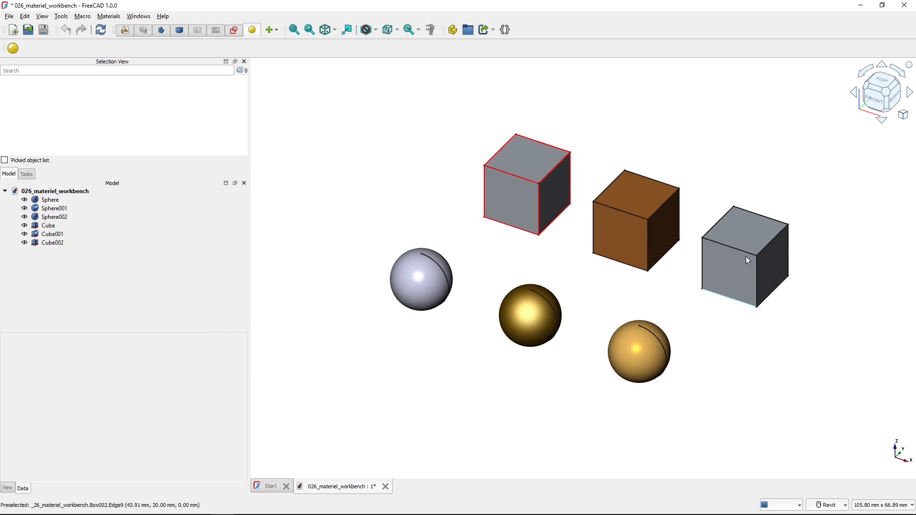
Assign Test New Material from the User library as the material of Cube002 and clear the selection
{"action": "left_click", "coordinate": [735, 264]}
{"action": "right_click", "coordinate": [734, 265]}
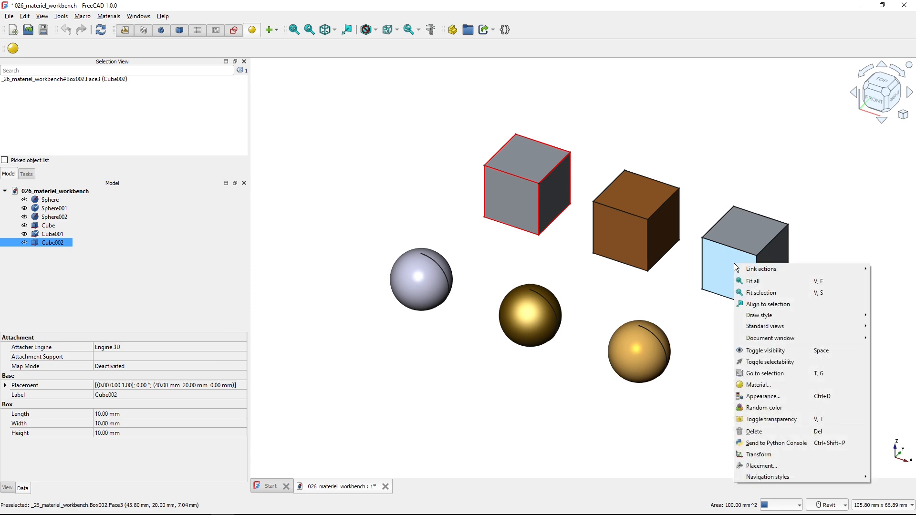
{"action": "left_click", "coordinate": [761, 386]}
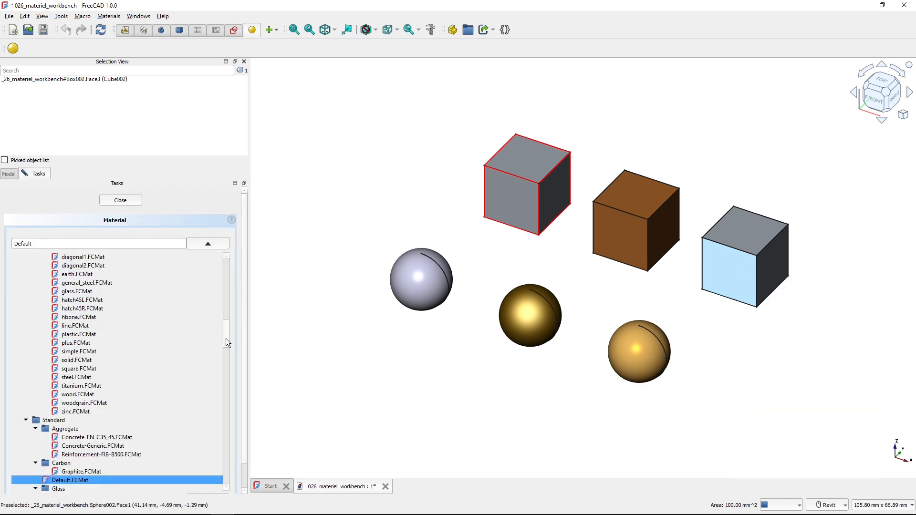
{"action": "left_click_drag", "start_coordinate": [227, 342], "coordinate": [220, 496]}
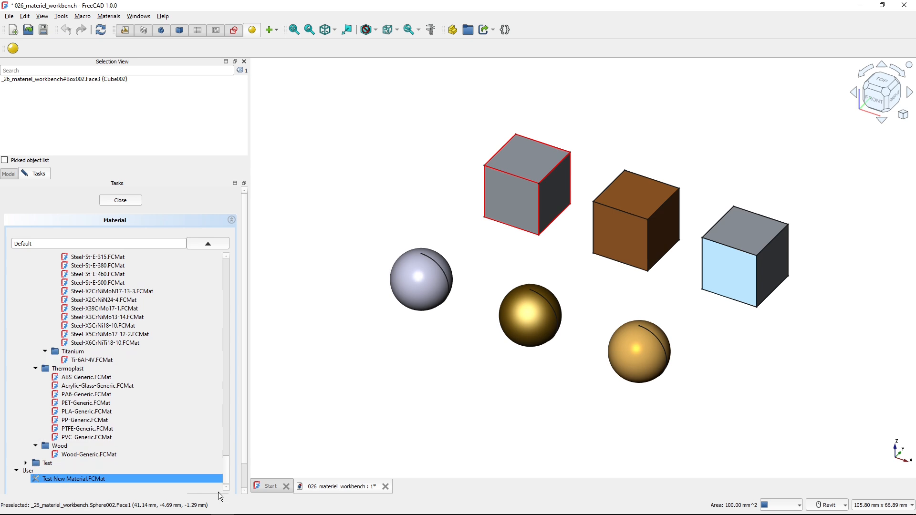
{"action": "left_click", "coordinate": [83, 478]}
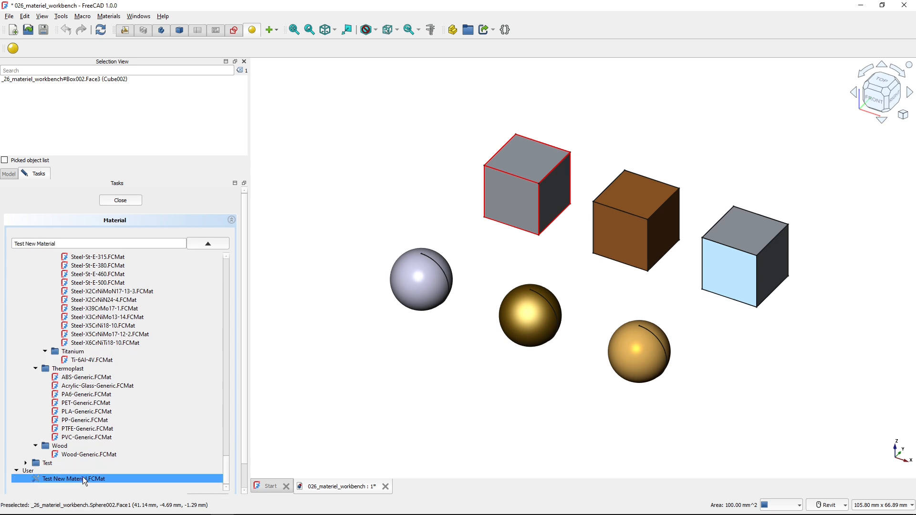
{"action": "left_click", "coordinate": [118, 200]}
{"action": "left_click", "coordinate": [502, 272]}
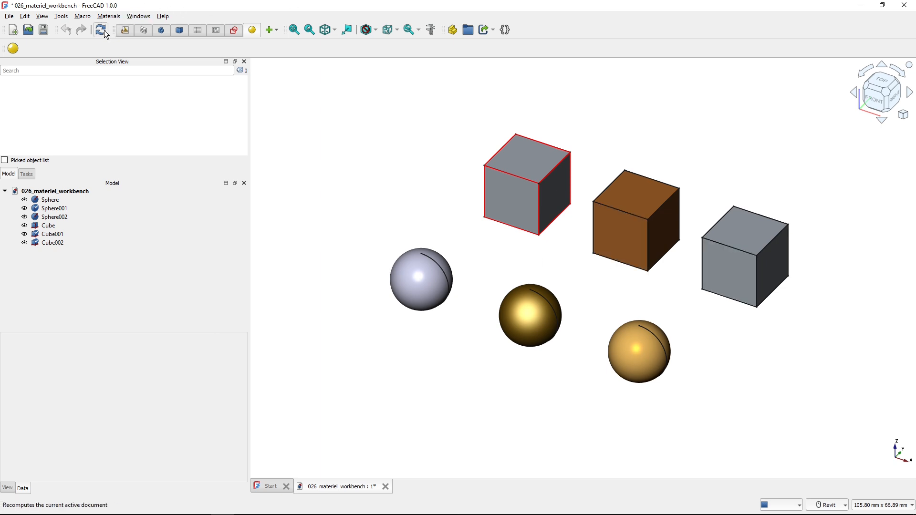
Apply Test New Material from the User library to Cube002 in its display properties
{"action": "left_click", "coordinate": [723, 271]}
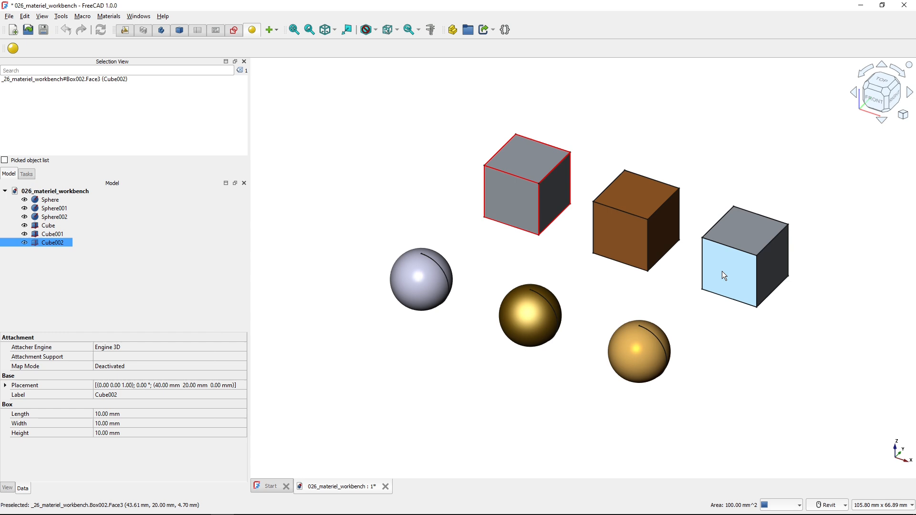
{"action": "right_click", "coordinate": [723, 271]}
{"action": "left_click", "coordinate": [753, 404]}
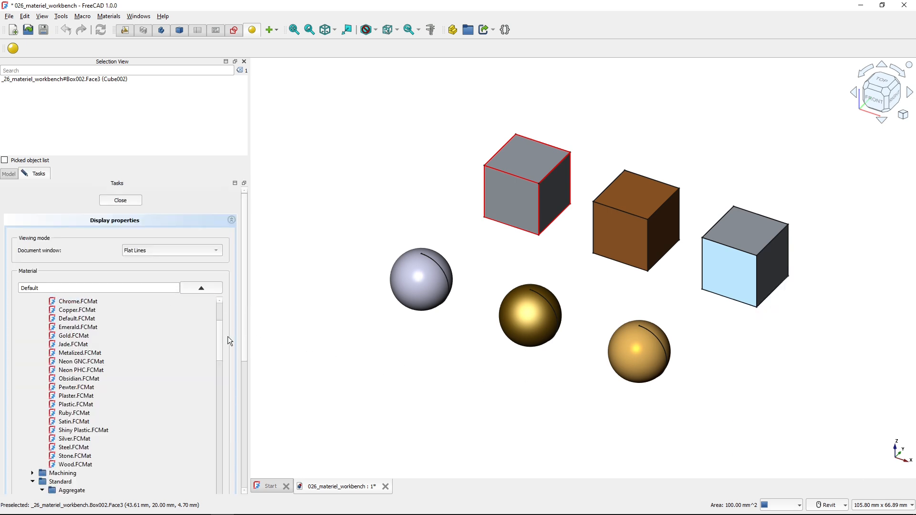
{"action": "left_click_drag", "start_coordinate": [222, 338], "coordinate": [229, 493]}
{"action": "scroll", "coordinate": [231, 392], "scroll_direction": "down", "scroll_amount": 1}
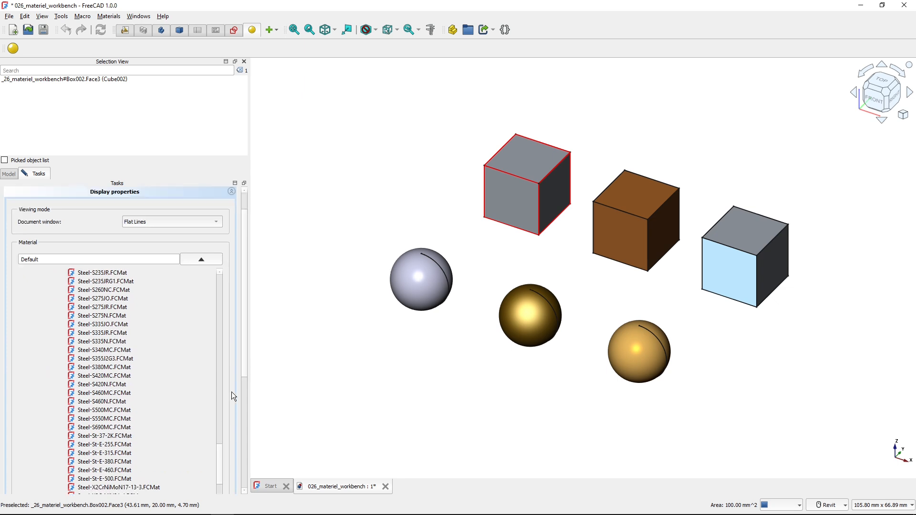
{"action": "scroll", "coordinate": [231, 391], "scroll_direction": "down", "scroll_amount": 5}
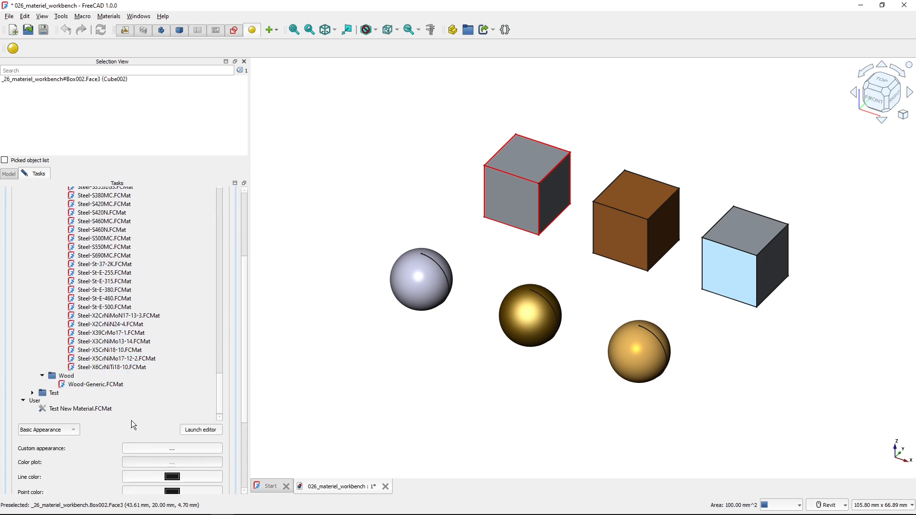
{"action": "left_click", "coordinate": [110, 409]}
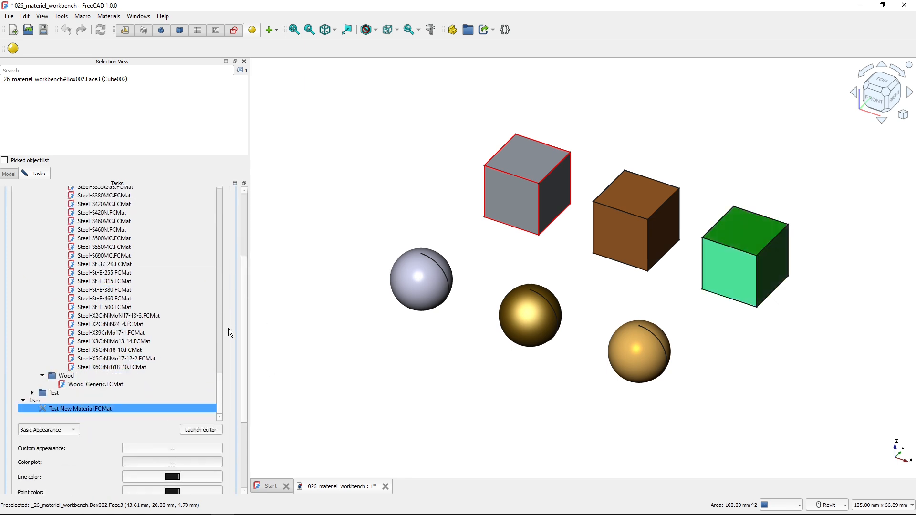
{"action": "left_click_drag", "start_coordinate": [217, 371], "coordinate": [222, 201]}
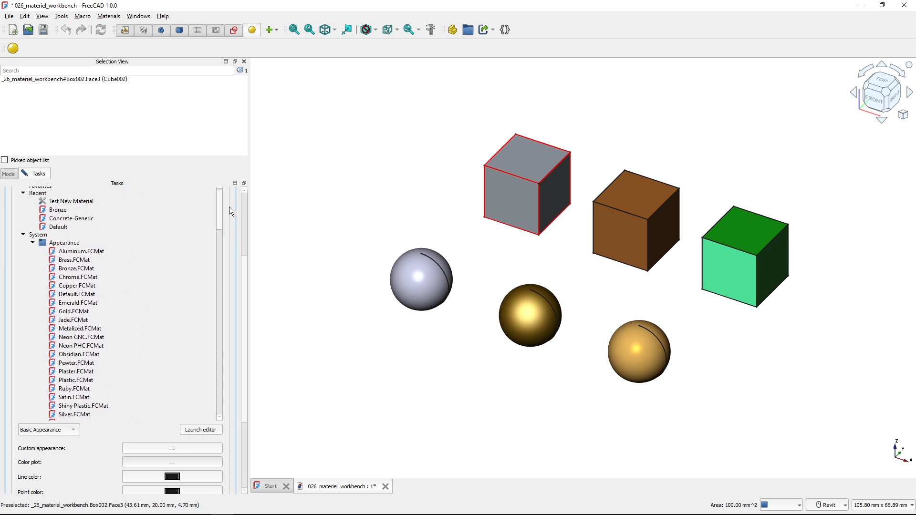
Close the display properties of Cube002 and clear the selection
{"action": "left_click_drag", "start_coordinate": [245, 271], "coordinate": [242, 179]}
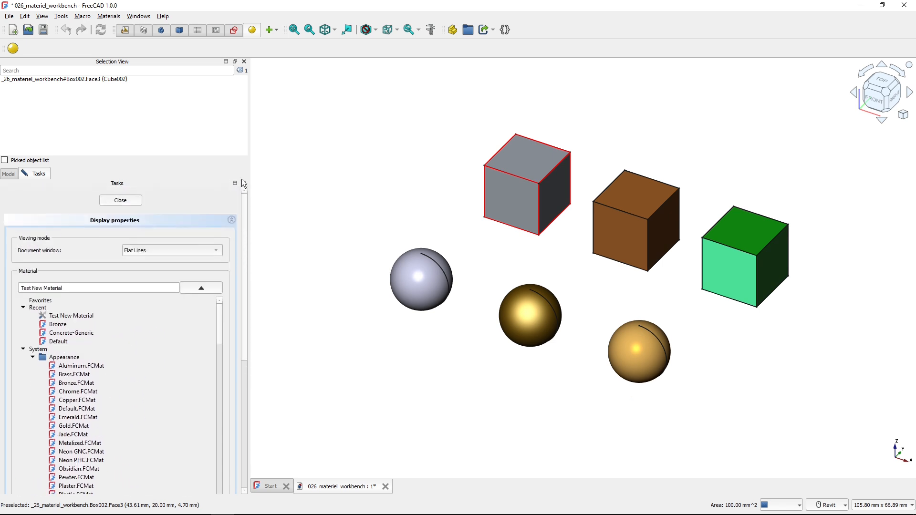
{"action": "left_click", "coordinate": [114, 201]}
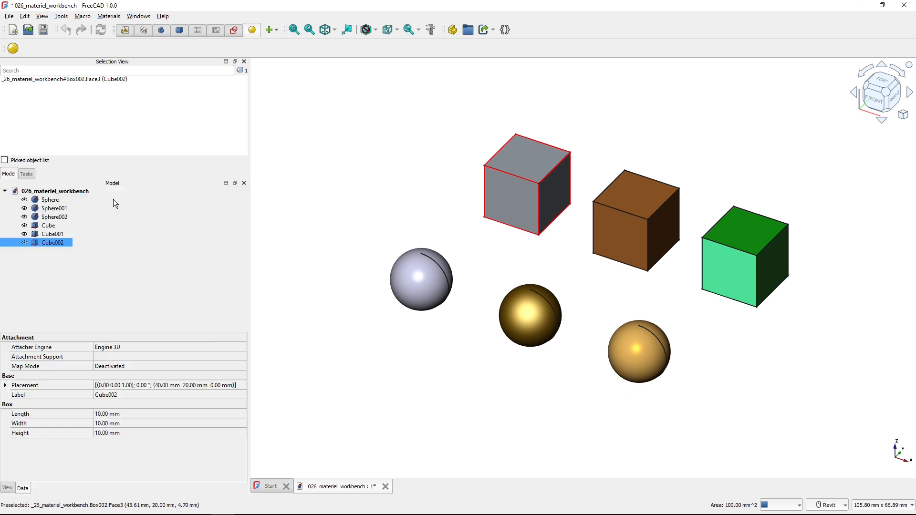
{"action": "left_click", "coordinate": [630, 278]}
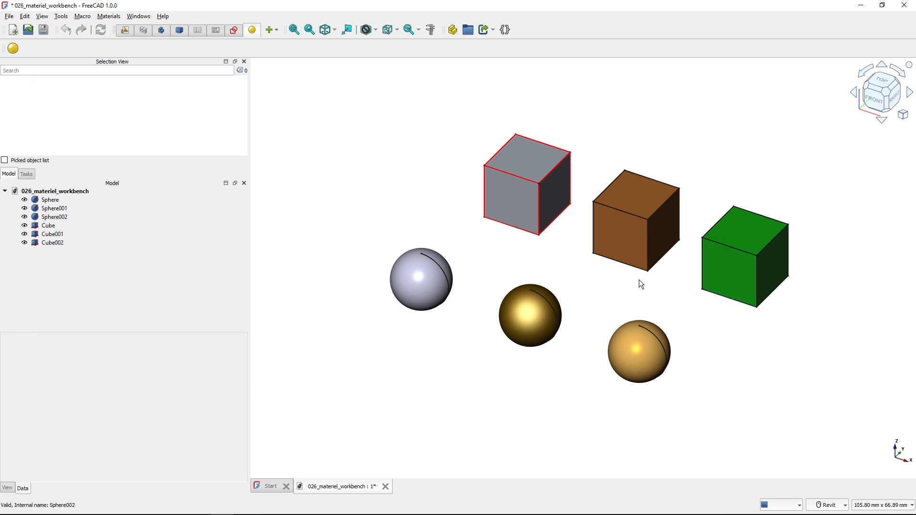
Check which material is assigned to Cube002, close the material assignment and clear the selection
{"action": "left_click", "coordinate": [740, 273]}
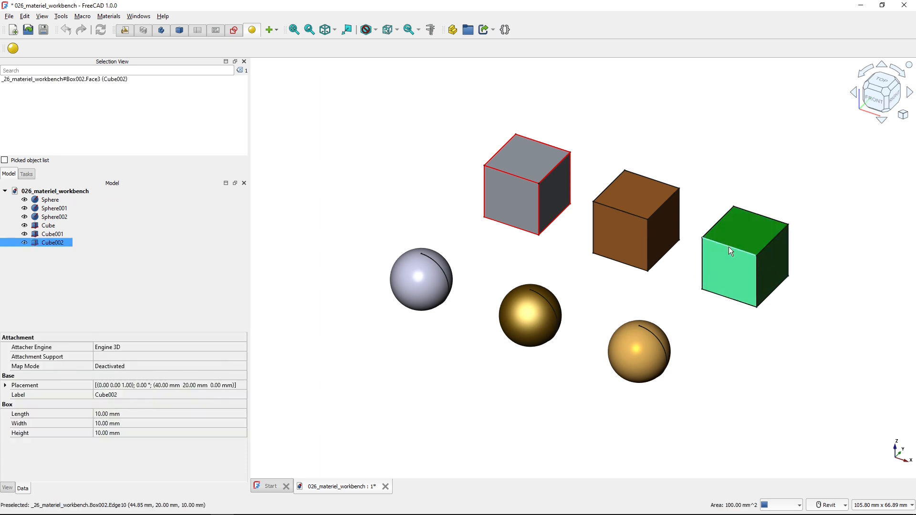
{"action": "right_click", "coordinate": [725, 273]}
{"action": "left_click", "coordinate": [749, 399]}
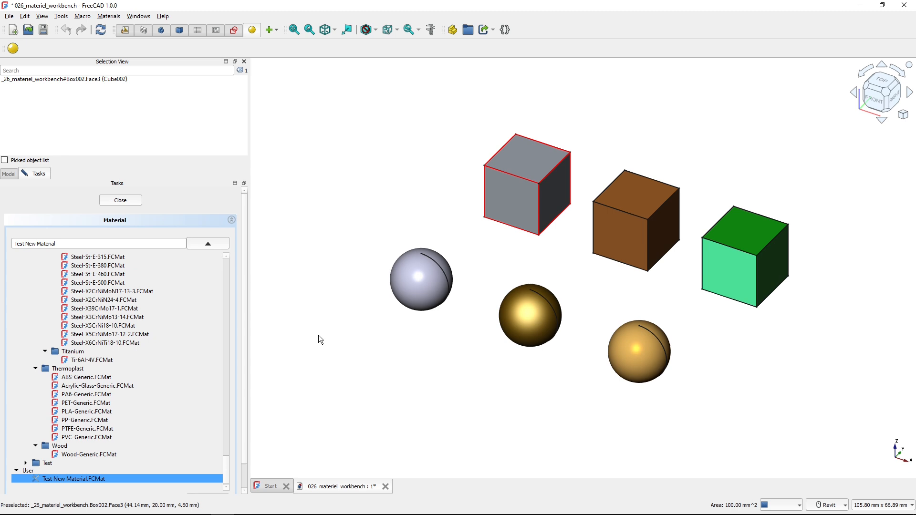
{"action": "left_click", "coordinate": [120, 200]}
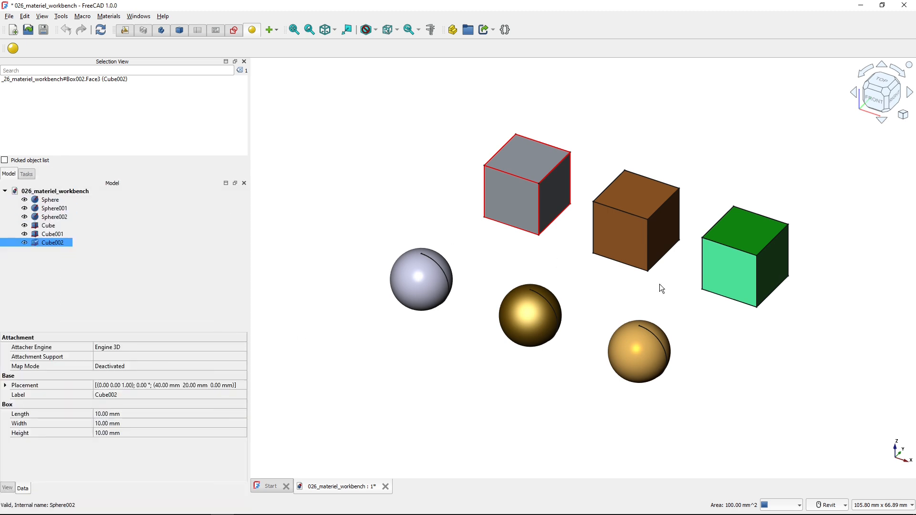
{"action": "left_click", "coordinate": [675, 311]}
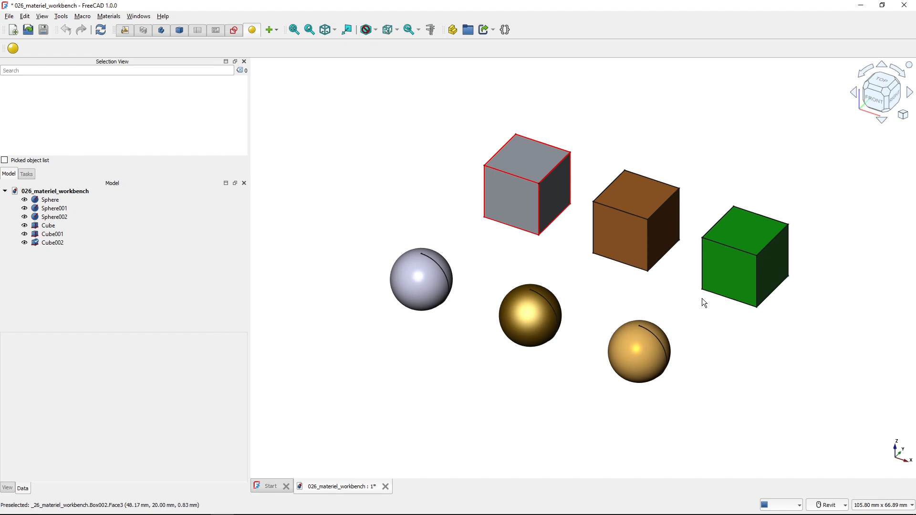
Add Test New Material.FCMat from the User library to the favorites in the Materials editor
{"action": "left_click", "coordinate": [13, 50]}
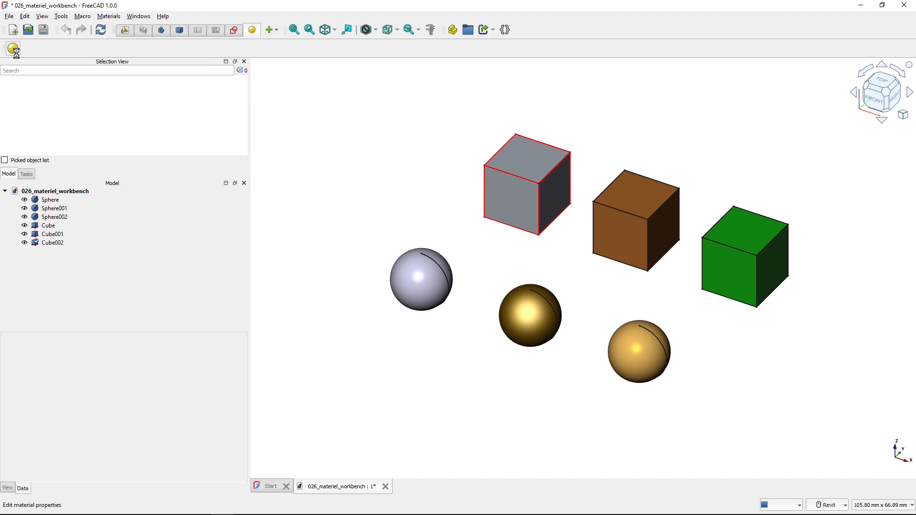
{"action": "left_click_drag", "start_coordinate": [416, 196], "coordinate": [414, 360]}
{"action": "left_click", "coordinate": [414, 358]}
{"action": "left_click", "coordinate": [296, 365]}
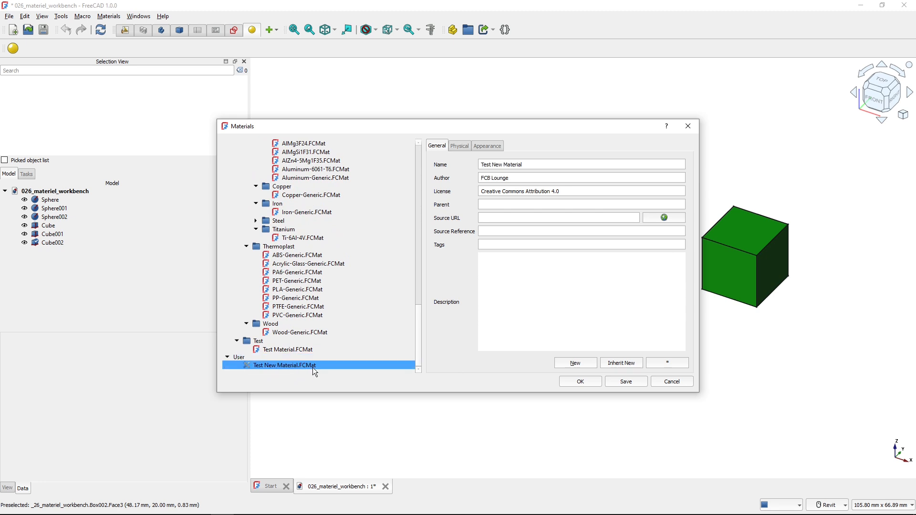
{"action": "left_click", "coordinate": [673, 364]}
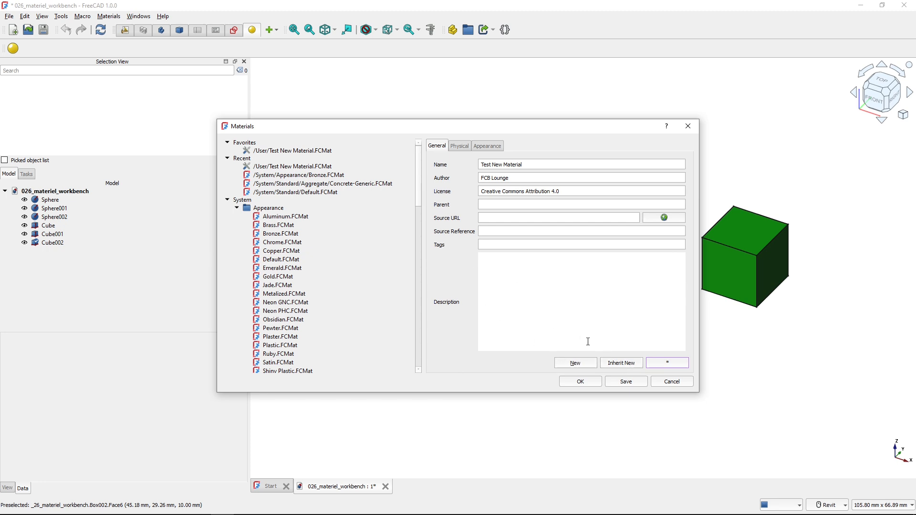
Create a new material inheriting from the favorite Test New Material and name it "Test inherited material"
{"action": "left_click", "coordinate": [330, 177]}
{"action": "left_click", "coordinate": [307, 151]}
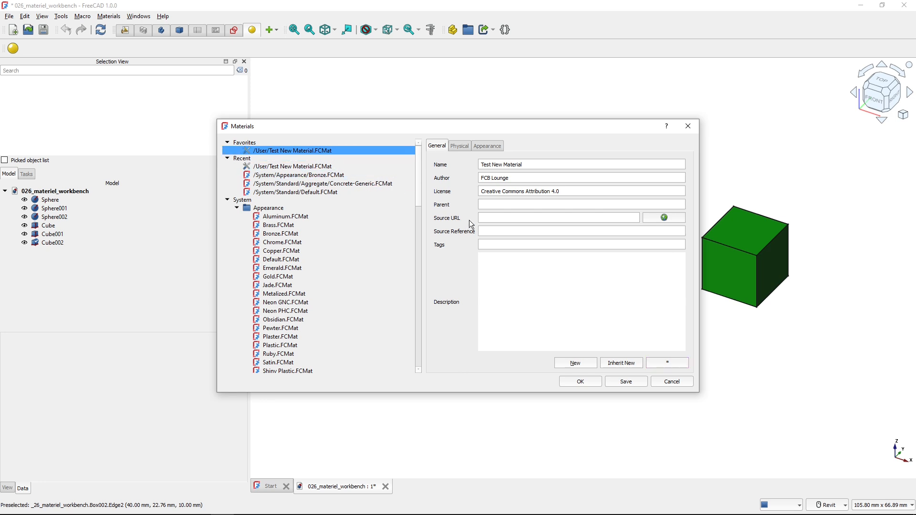
{"action": "left_click", "coordinate": [621, 363]}
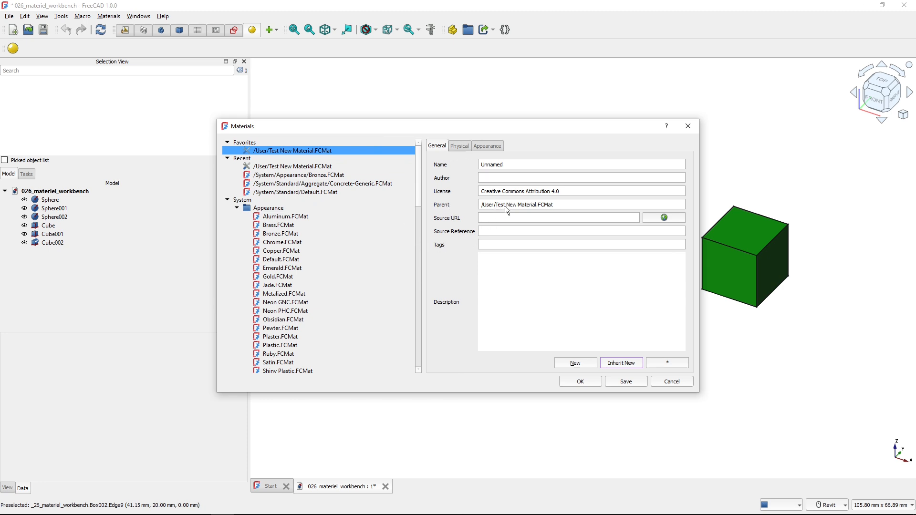
{"action": "double_click", "coordinate": [515, 164]}
{"action": "type", "text": "Tes"}
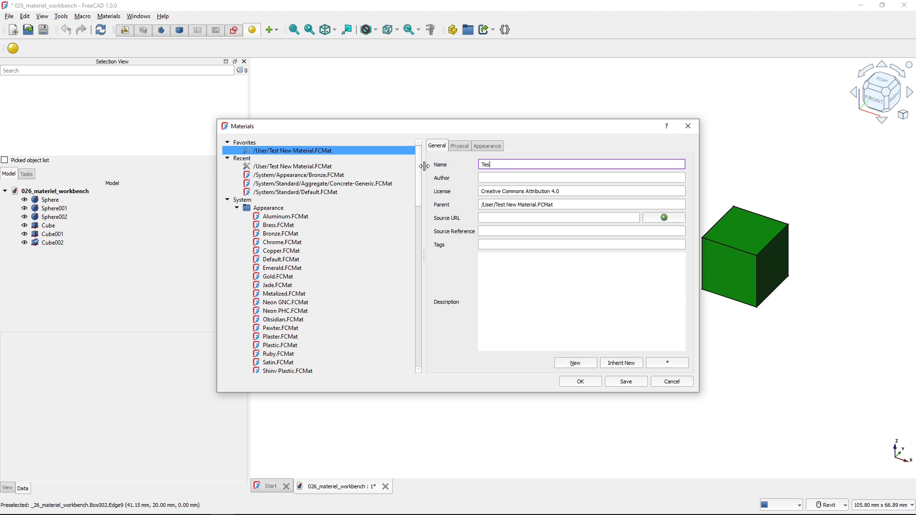
{"action": "type", "text": "t inherited material"}
{"action": "left_click", "coordinate": [505, 178]}
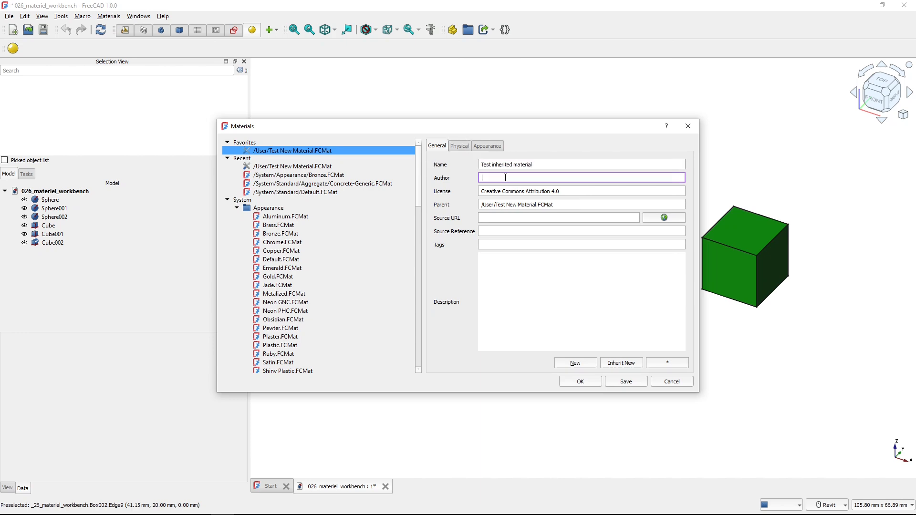
Review the physical and appearance properties that the new material inherits from its parent
{"action": "left_click", "coordinate": [459, 146]}
{"action": "left_click", "coordinate": [499, 211]}
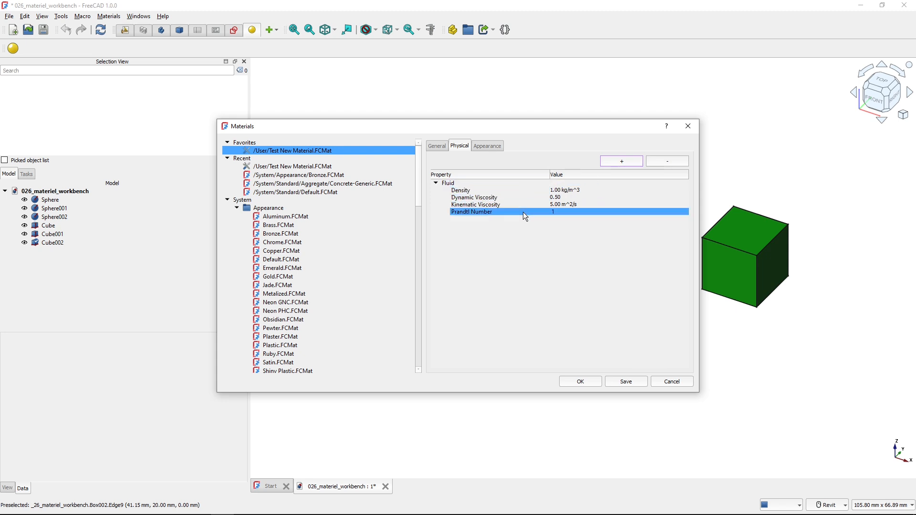
{"action": "left_click", "coordinate": [486, 145]}
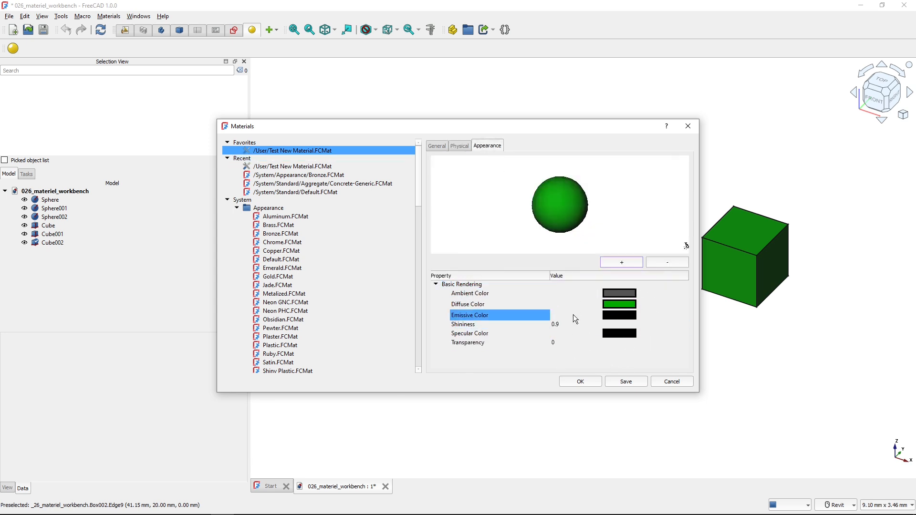
Add the Electromagnetic model to the inherited material's physical properties
{"action": "left_click", "coordinate": [460, 146]}
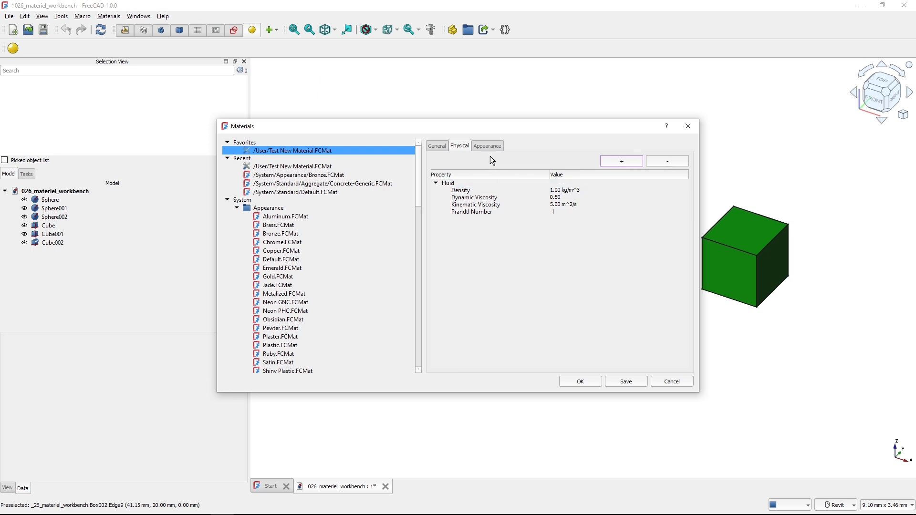
{"action": "left_click", "coordinate": [609, 164]}
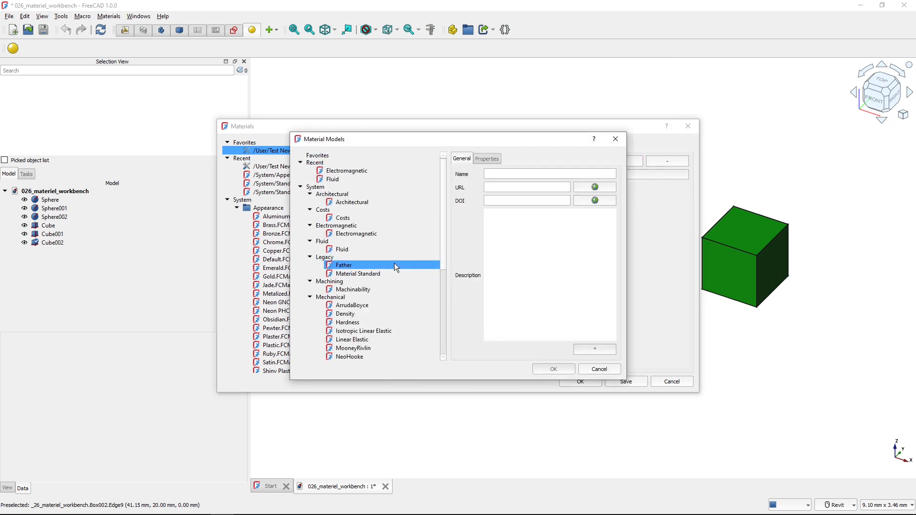
{"action": "left_click", "coordinate": [367, 233]}
{"action": "left_click", "coordinate": [554, 369]}
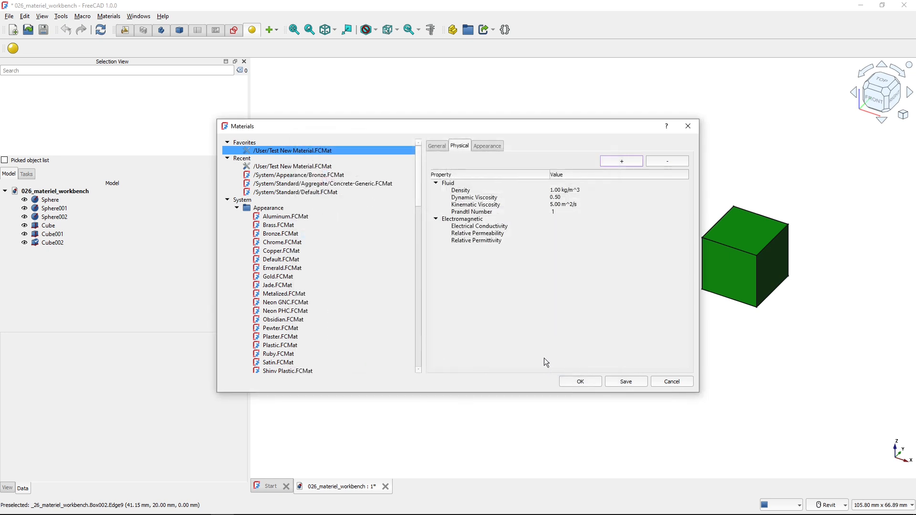
Set the material's Electrical Conductivity to 10, Relative Permeability to 20 and Relative Permittivity to 20
{"action": "left_click", "coordinate": [558, 227]}
{"action": "type", "text": "10"}
{"action": "left_click", "coordinate": [560, 237]}
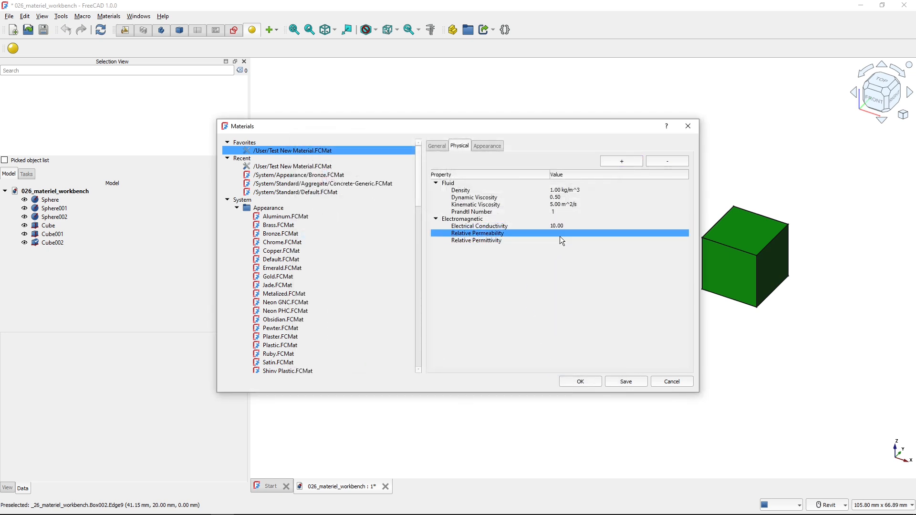
{"action": "type", "text": "20"}
{"action": "key", "text": "Return"}
{"action": "left_click", "coordinate": [567, 241]}
{"action": "type", "text": "20"}
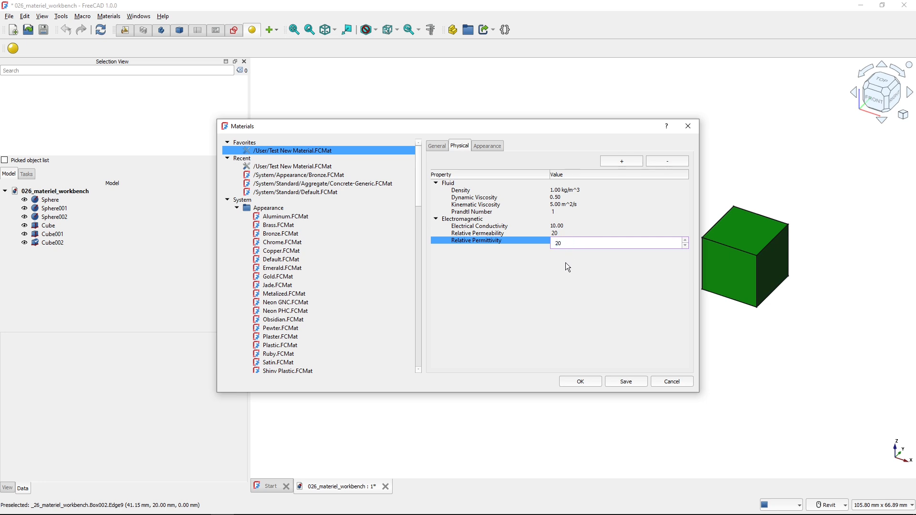
{"action": "key", "text": "Return"}
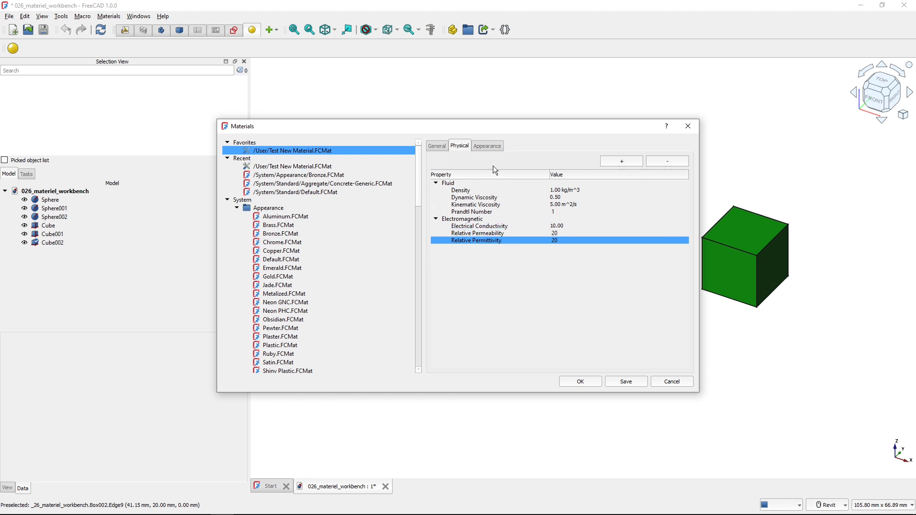
Change the inherited material's diffuse color to red (#ff0000) in its Basic Rendering appearance
{"action": "left_click", "coordinate": [487, 146]}
{"action": "left_click", "coordinate": [496, 304]}
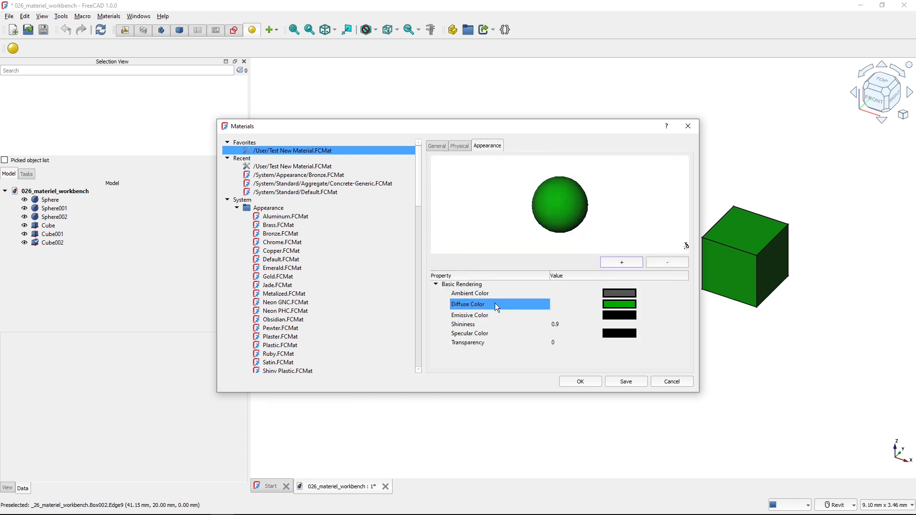
{"action": "left_click", "coordinate": [623, 304]}
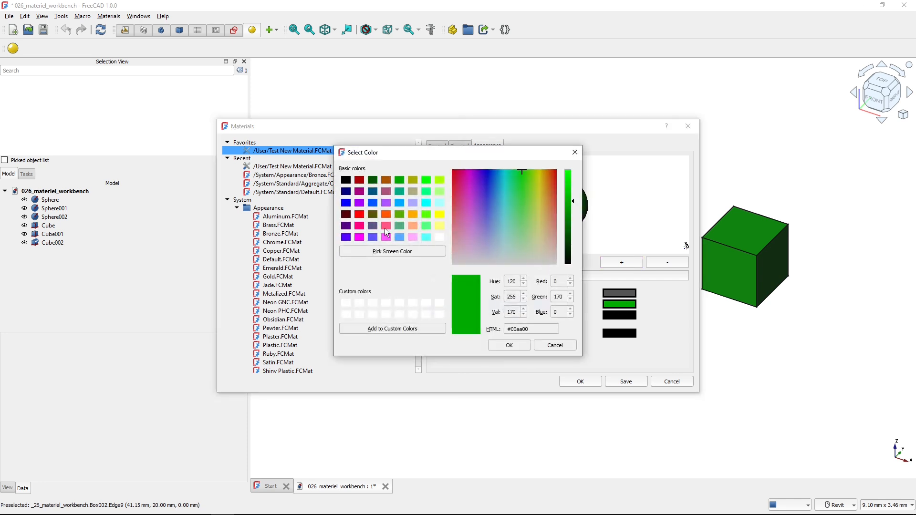
{"action": "left_click", "coordinate": [363, 214]}
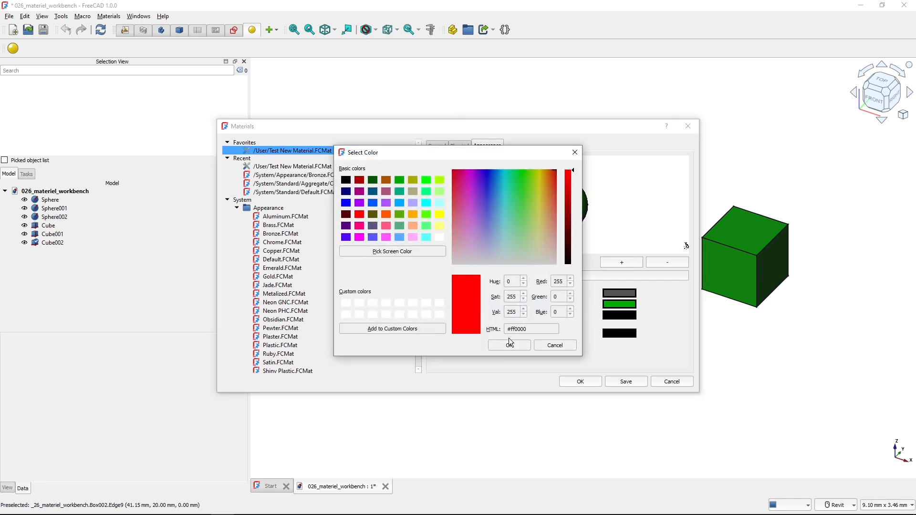
{"action": "left_click", "coordinate": [510, 343]}
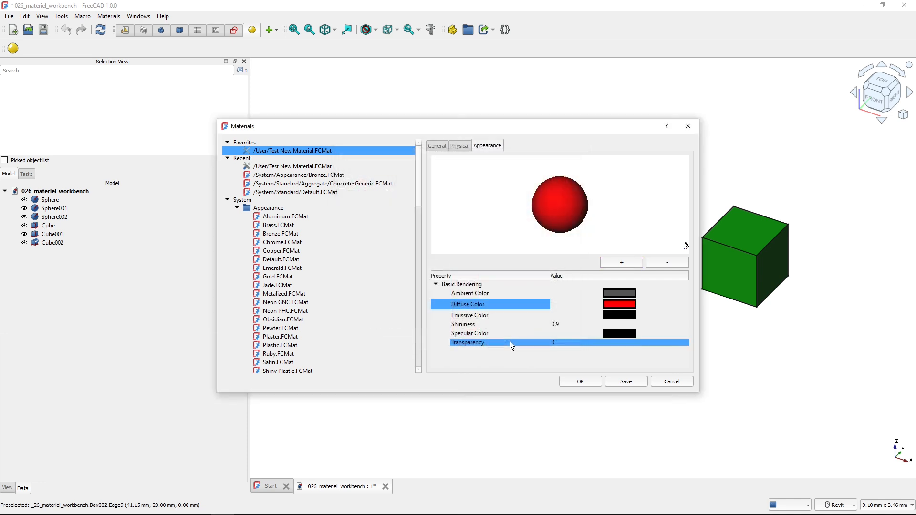
Save the material as inherited to the User library as Test inherited material.FCMat and accept the Materials dialog
{"action": "left_click", "coordinate": [626, 382]}
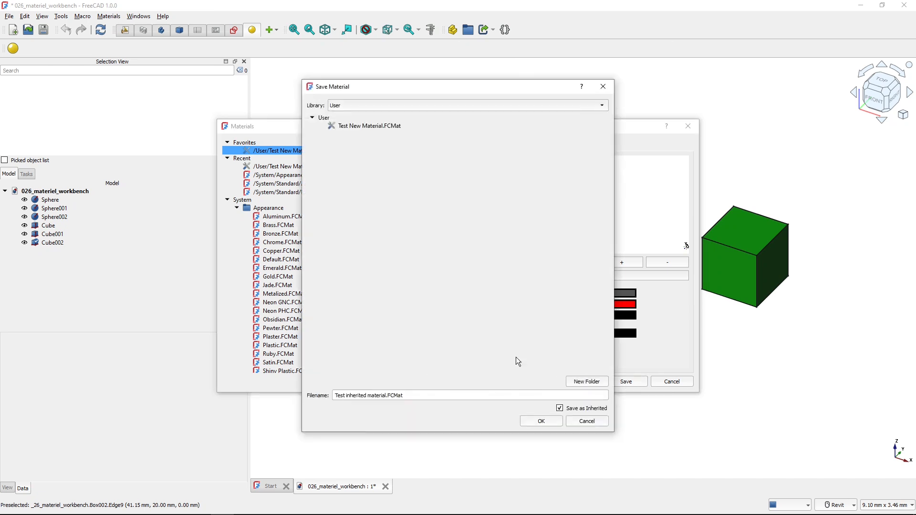
{"action": "left_click", "coordinate": [339, 127]}
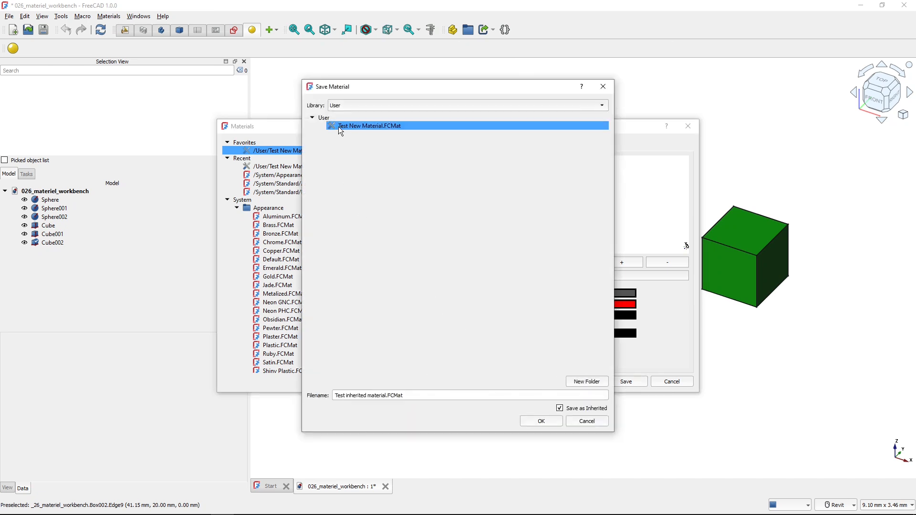
{"action": "left_click", "coordinate": [342, 169]}
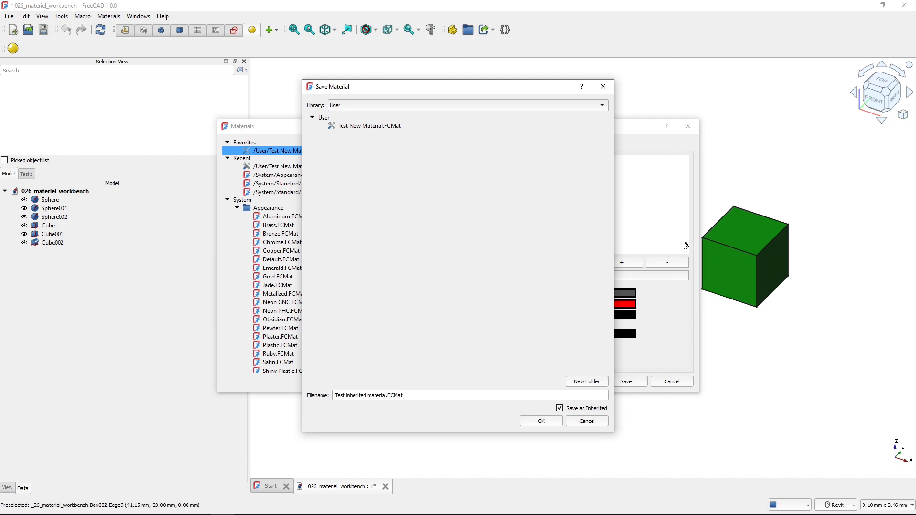
{"action": "left_click", "coordinate": [540, 423]}
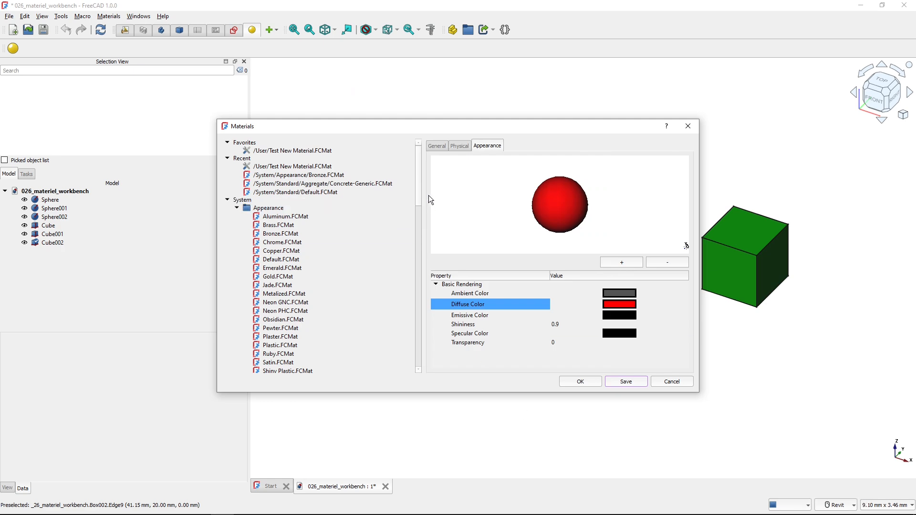
{"action": "left_click_drag", "start_coordinate": [419, 194], "coordinate": [388, 371]}
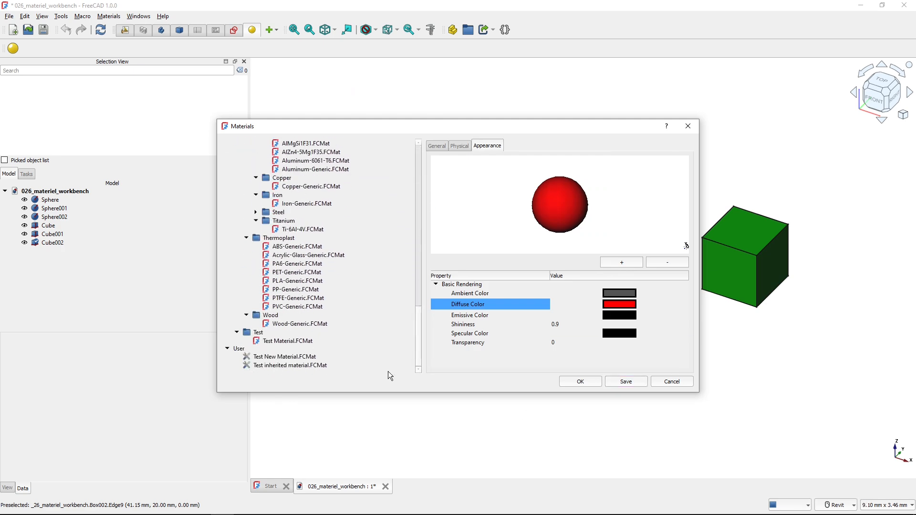
{"action": "left_click", "coordinate": [581, 382]}
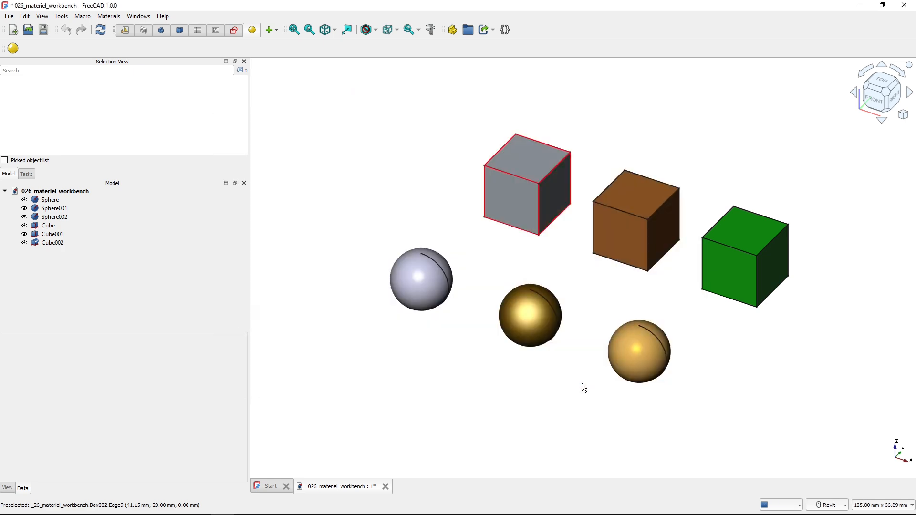
Apply the user-defined Test inherited material to the middle cube (Cube001) through its display properties
{"action": "left_click", "coordinate": [618, 234]}
{"action": "right_click", "coordinate": [619, 232]}
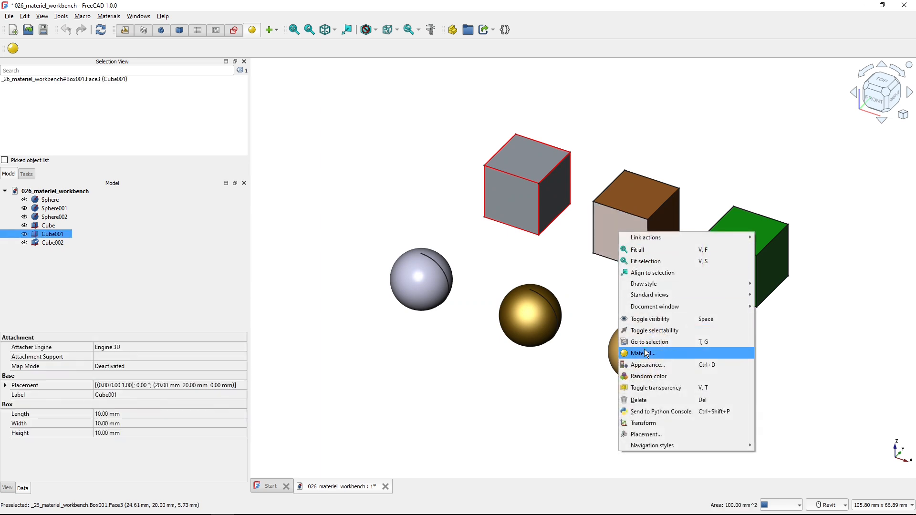
{"action": "left_click", "coordinate": [640, 364]}
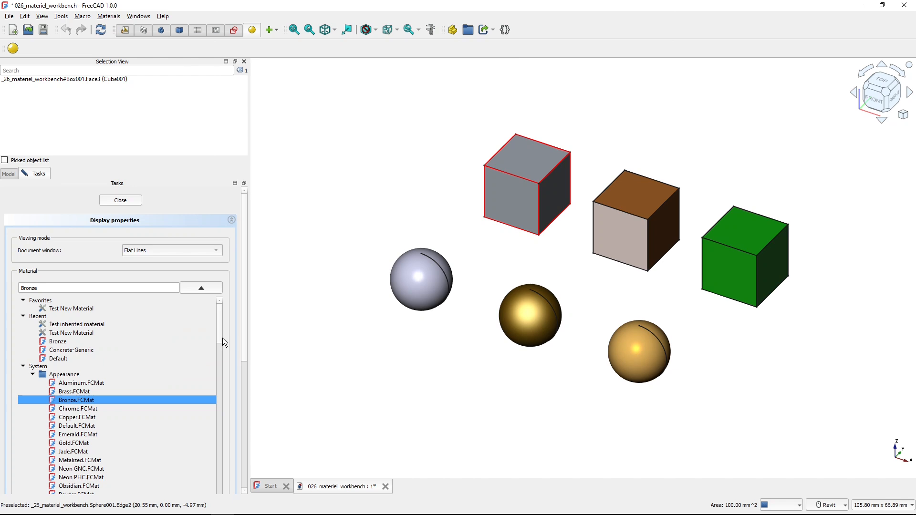
{"action": "scroll", "coordinate": [220, 348], "scroll_direction": "down", "scroll_amount": 15}
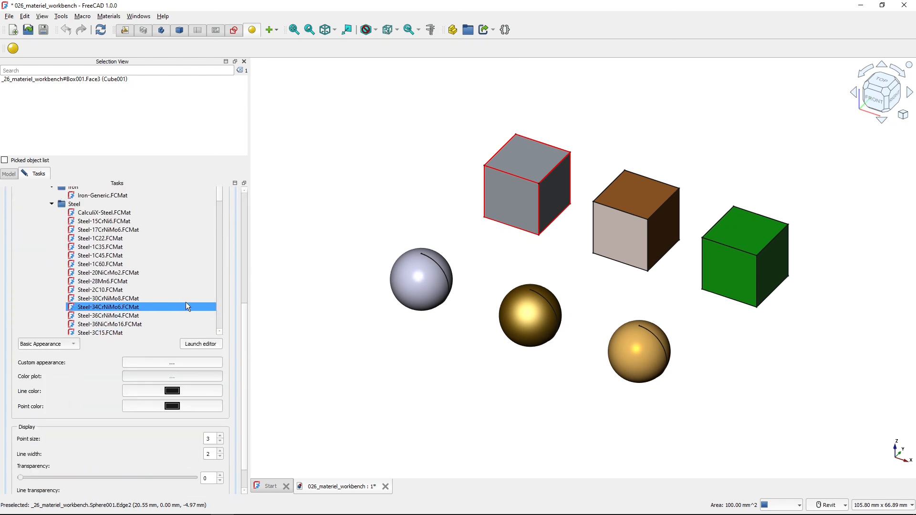
{"action": "scroll", "coordinate": [167, 277], "scroll_direction": "down", "scroll_amount": 12}
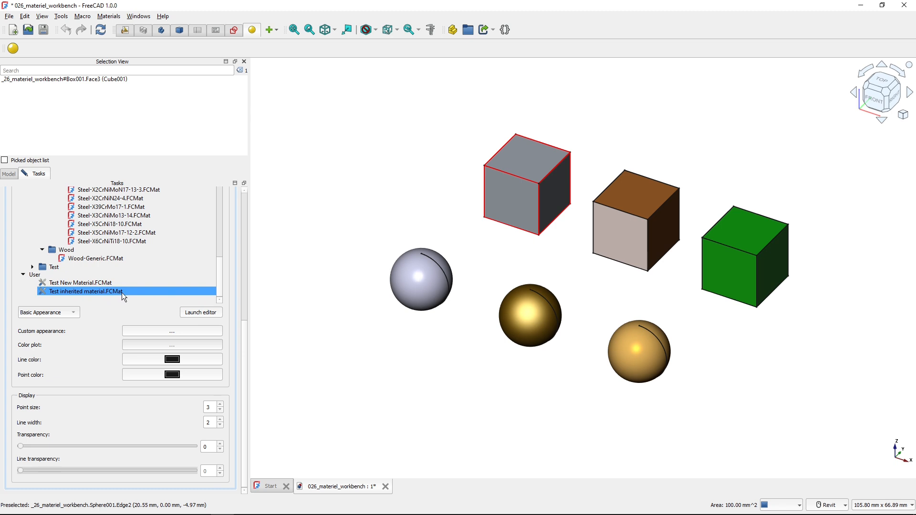
{"action": "left_click", "coordinate": [95, 292]}
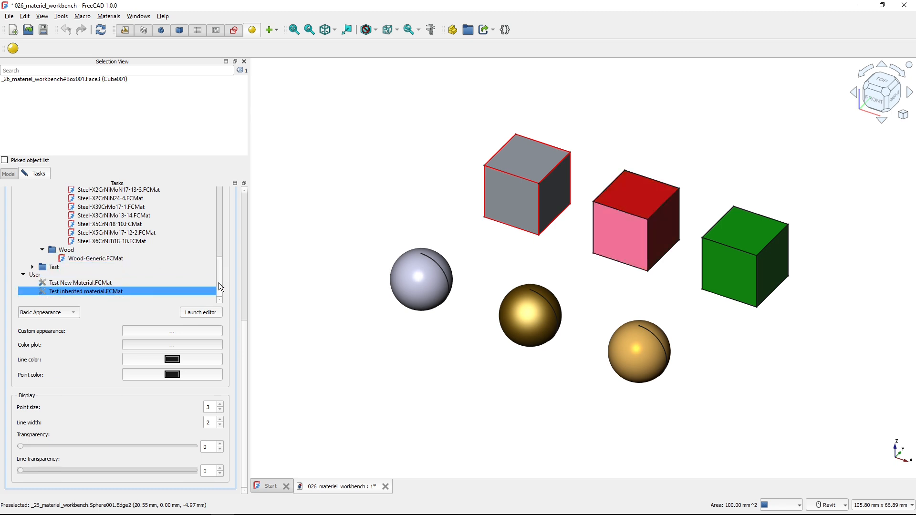
{"action": "left_click_drag", "start_coordinate": [245, 321], "coordinate": [254, 189]}
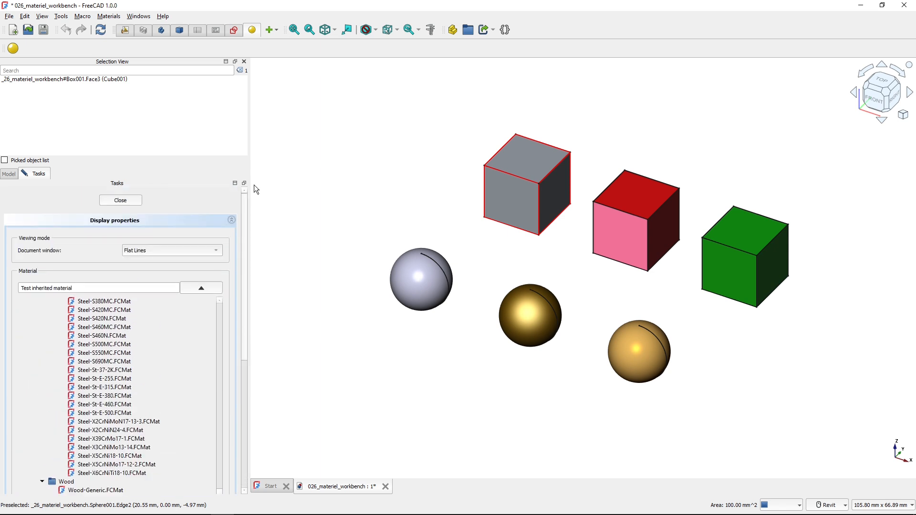
{"action": "left_click", "coordinate": [128, 200]}
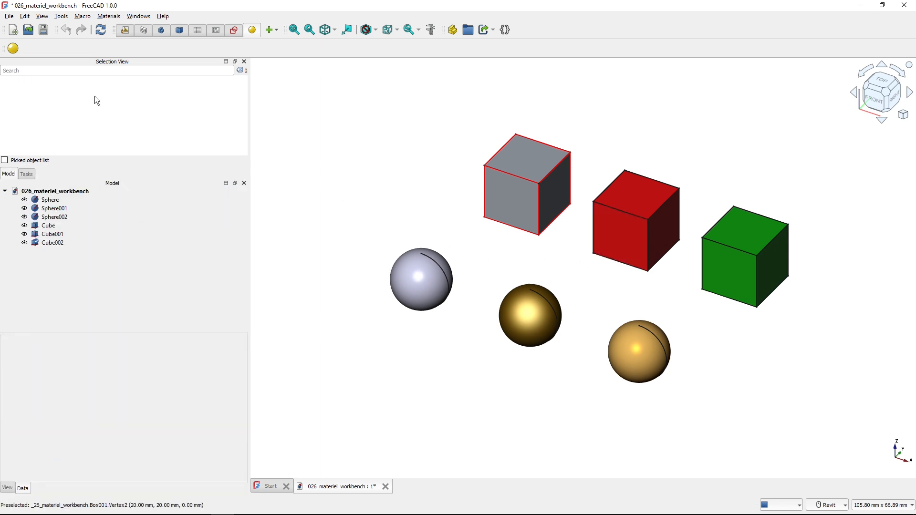
Add Test inherited material.FCMat from the User library to the favorite materials
{"action": "left_click", "coordinate": [13, 48]}
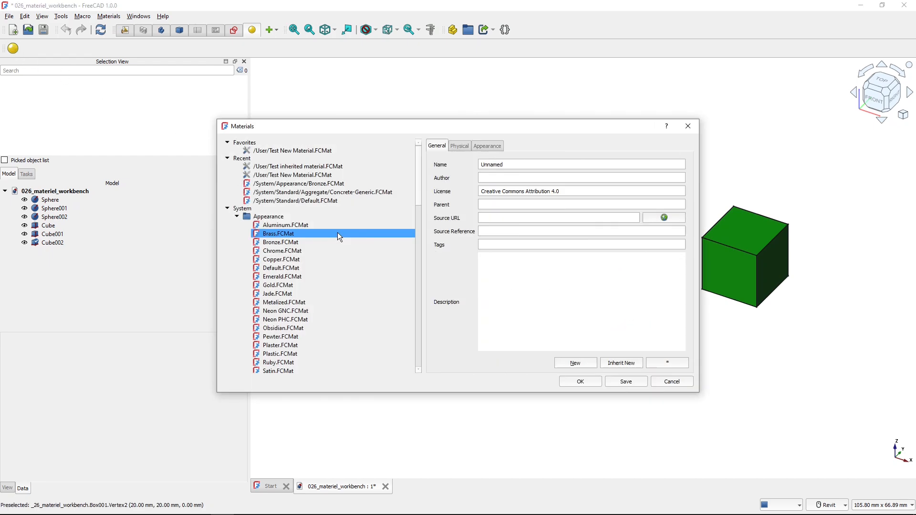
{"action": "left_click_drag", "start_coordinate": [418, 193], "coordinate": [428, 371]}
{"action": "left_click", "coordinate": [315, 366]}
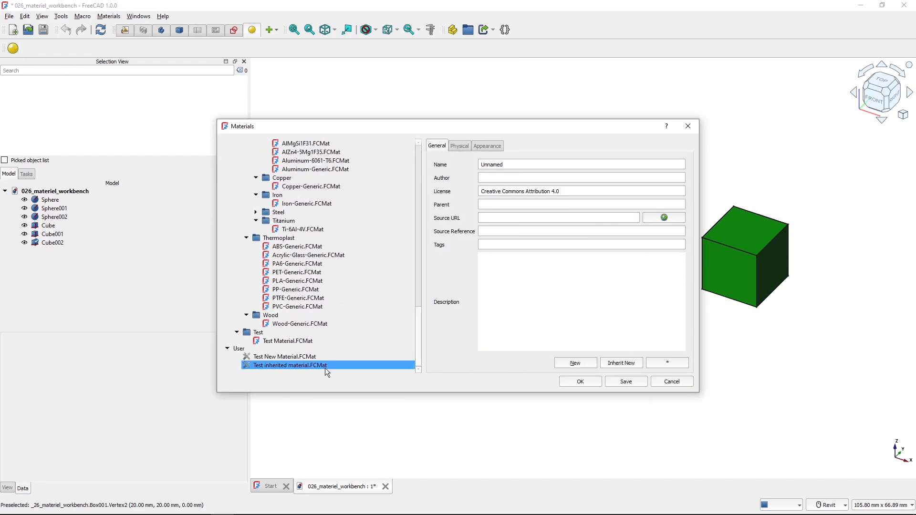
{"action": "left_click", "coordinate": [661, 364]}
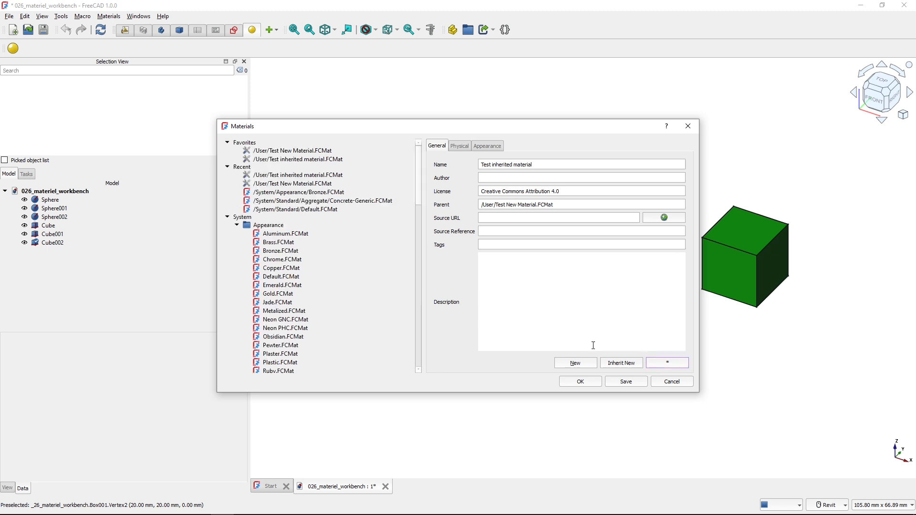
Review the inherited material's physical, general and appearance properties, including its parent and diffuse color
{"action": "left_click", "coordinate": [460, 147]}
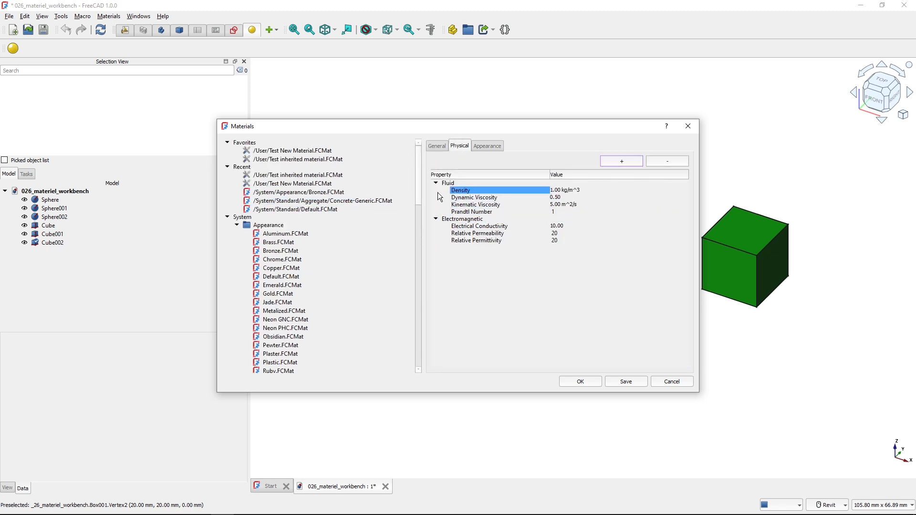
{"action": "left_click", "coordinate": [326, 176]}
{"action": "left_click", "coordinate": [313, 159]}
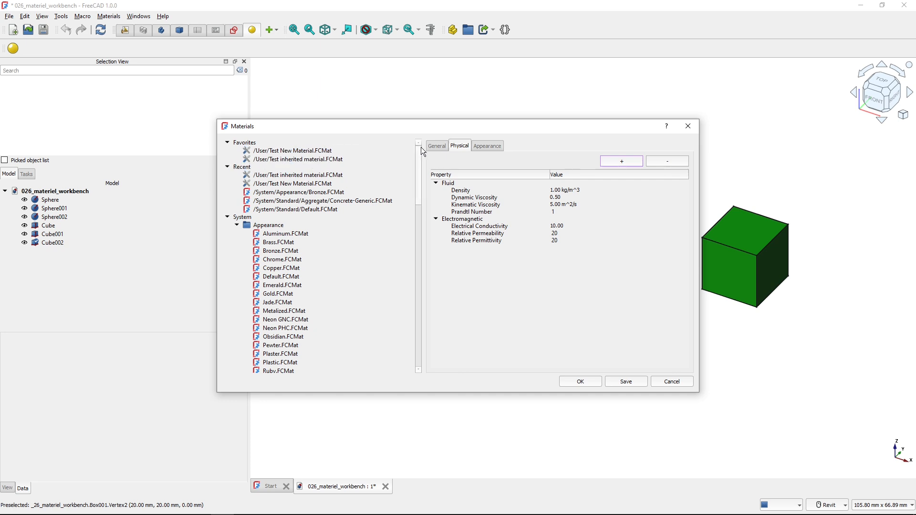
{"action": "left_click", "coordinate": [436, 147]}
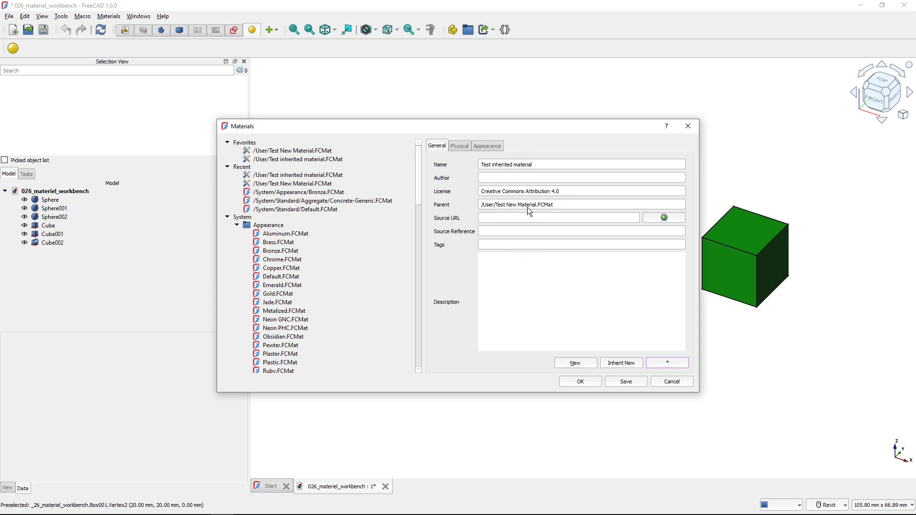
{"action": "left_click", "coordinate": [325, 161]}
{"action": "left_click", "coordinate": [311, 151]}
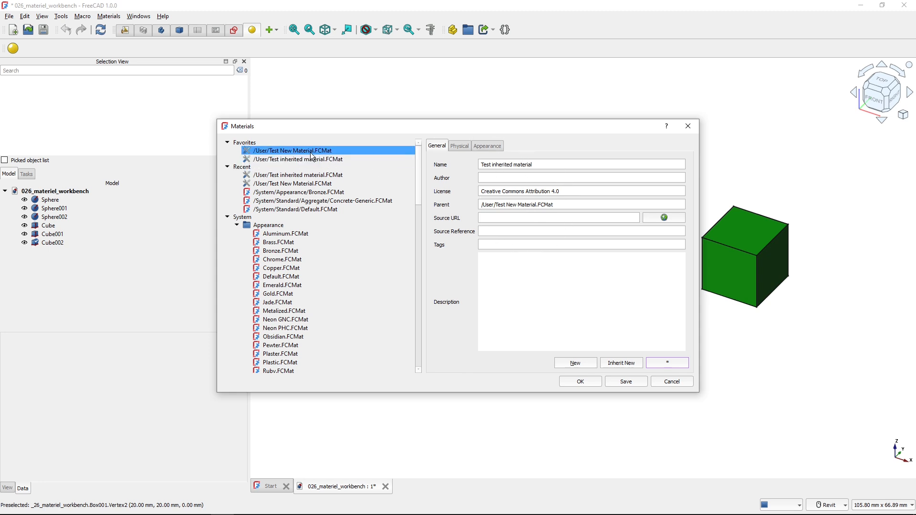
{"action": "left_click", "coordinate": [485, 147]}
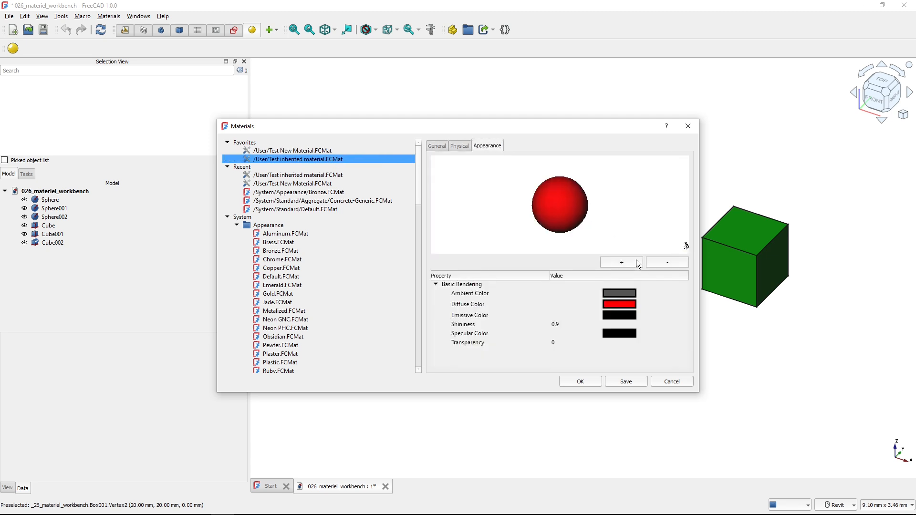
{"action": "left_click", "coordinate": [626, 308]}
Set the Fluid density of the parent material Test New Material to 100 kg/m^3
{"action": "left_click", "coordinate": [313, 151]}
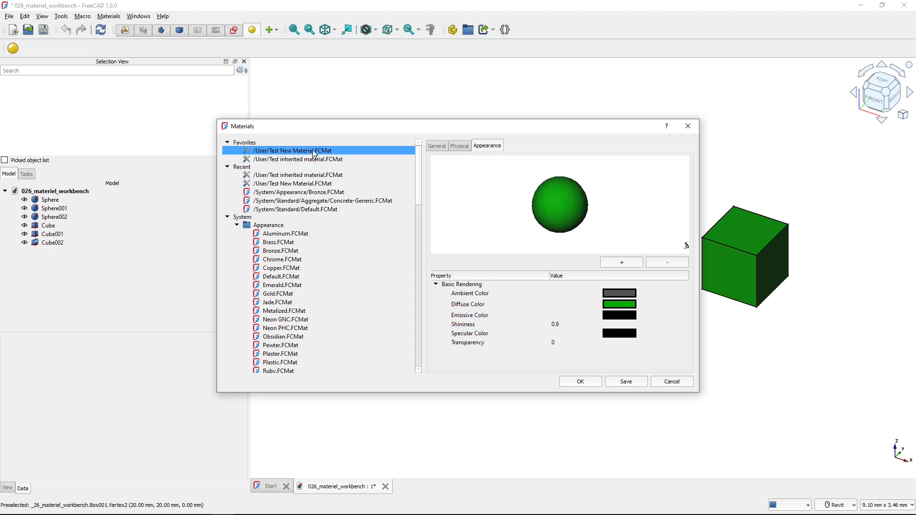
{"action": "left_click", "coordinate": [457, 148]}
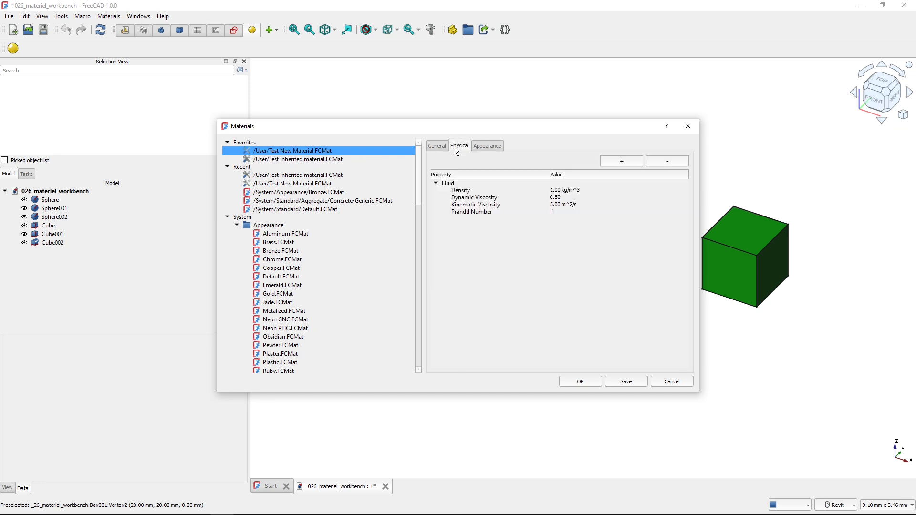
{"action": "left_click", "coordinate": [556, 192]}
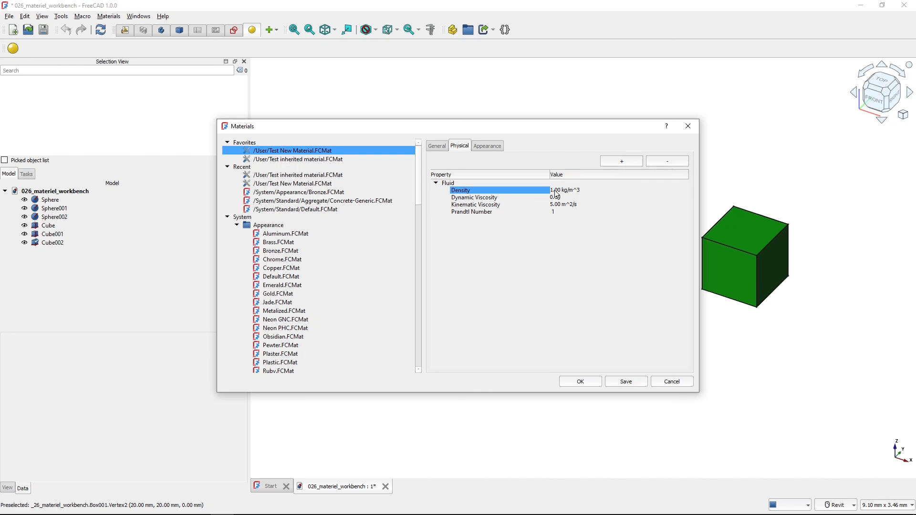
{"action": "double_click", "coordinate": [556, 193]}
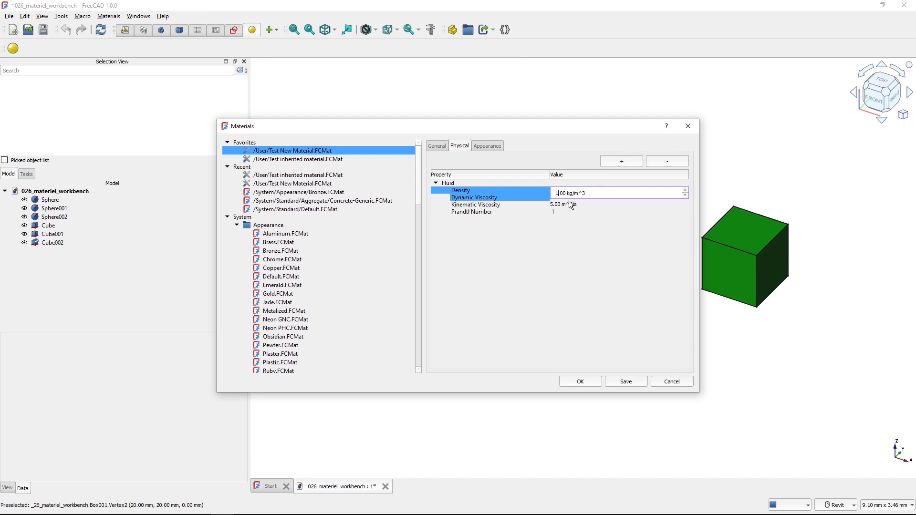
{"action": "type", "text": "00"}
{"action": "key", "text": "Return"}
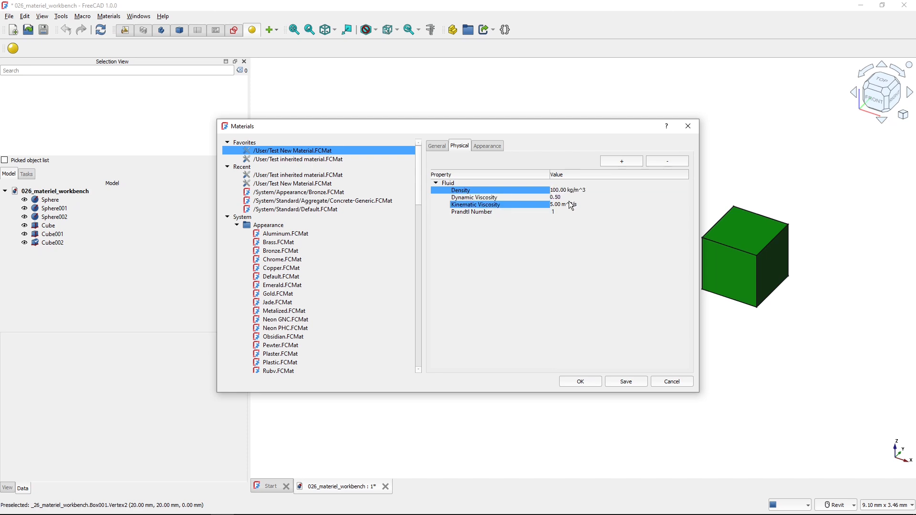
Save the edited parent material to the User library, overwriting Test New Material.FCMat
{"action": "left_click", "coordinate": [621, 385]}
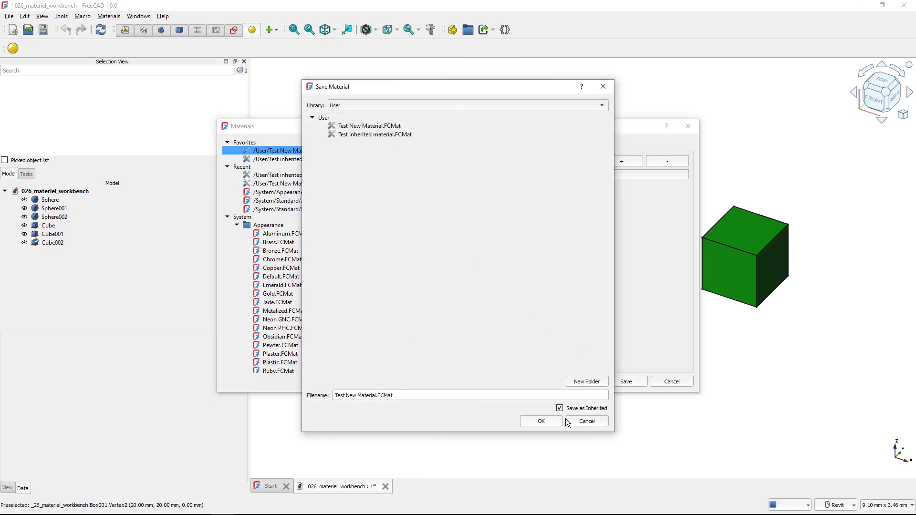
{"action": "left_click", "coordinate": [542, 420]}
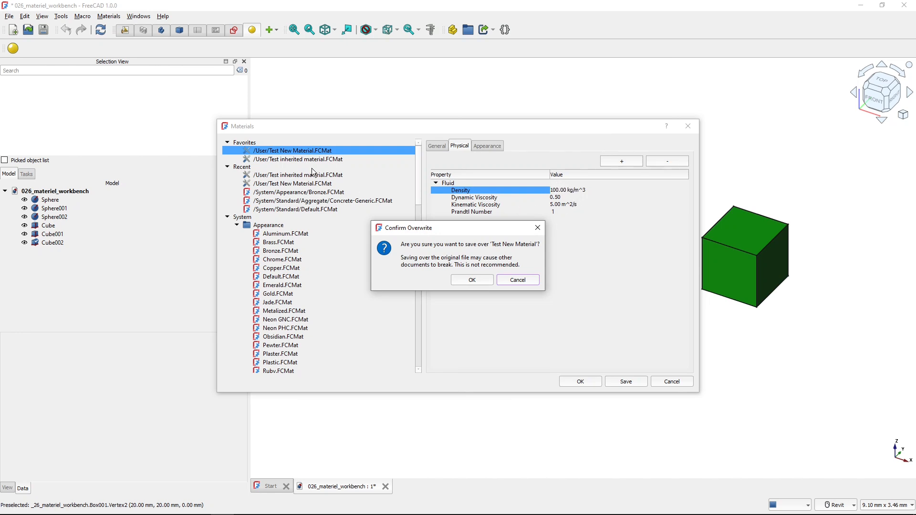
{"action": "left_click", "coordinate": [463, 281]}
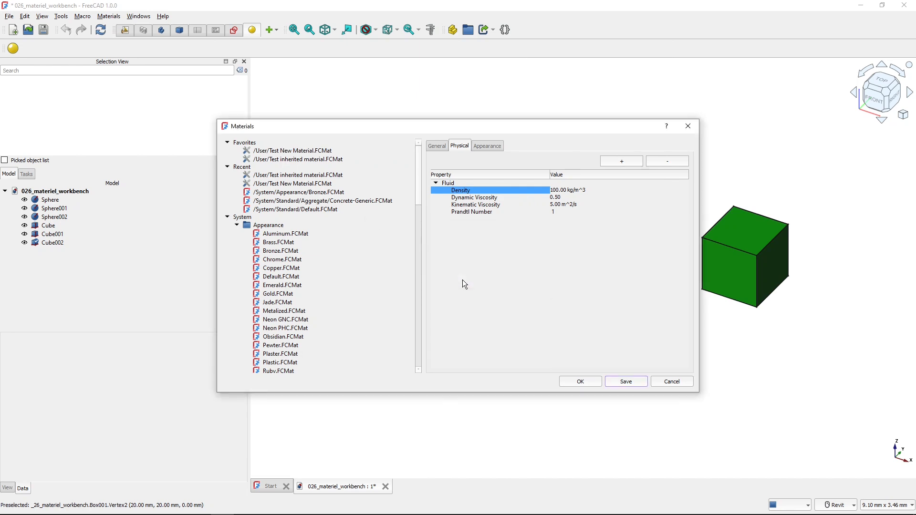
Check the physical properties of Test New Material against those of Test inherited material
{"action": "left_click", "coordinate": [341, 184]}
{"action": "left_click", "coordinate": [291, 151]}
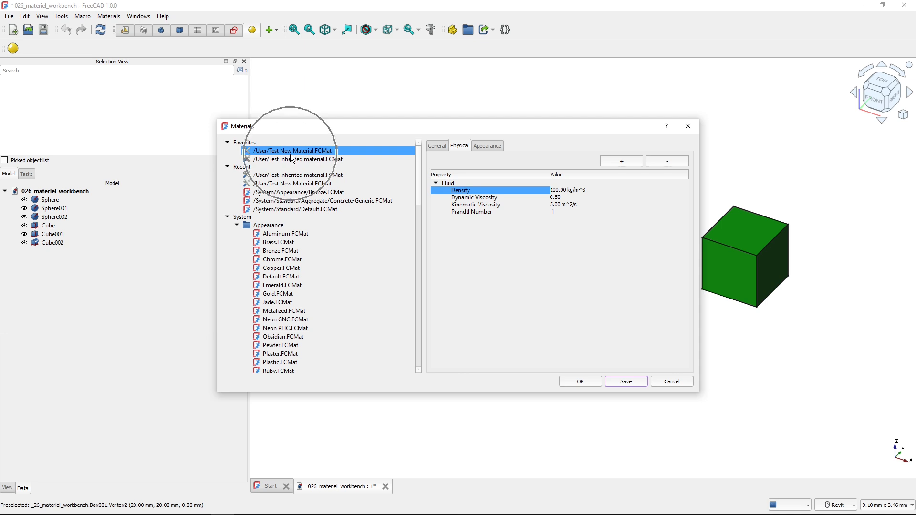
{"action": "left_click", "coordinate": [293, 160]}
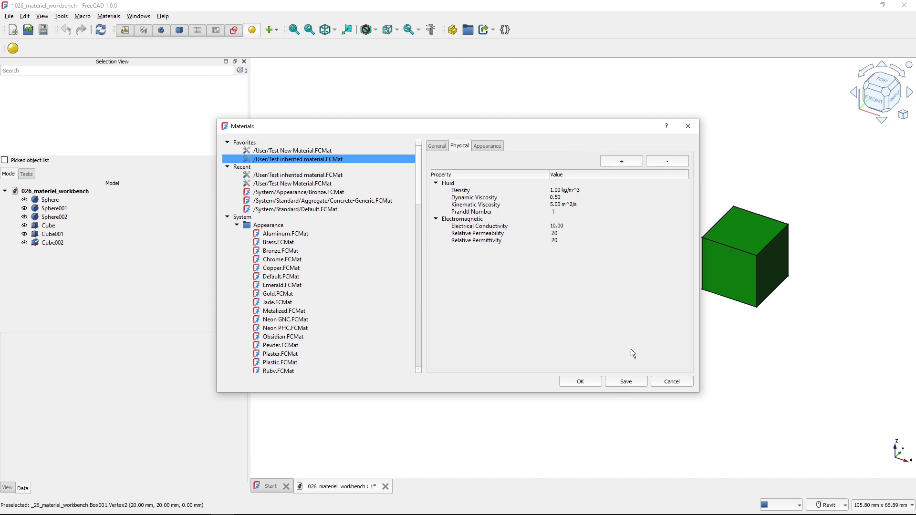
Accept the Materials dialog and save the 026_materiel_workbench document
{"action": "left_click", "coordinate": [577, 383]}
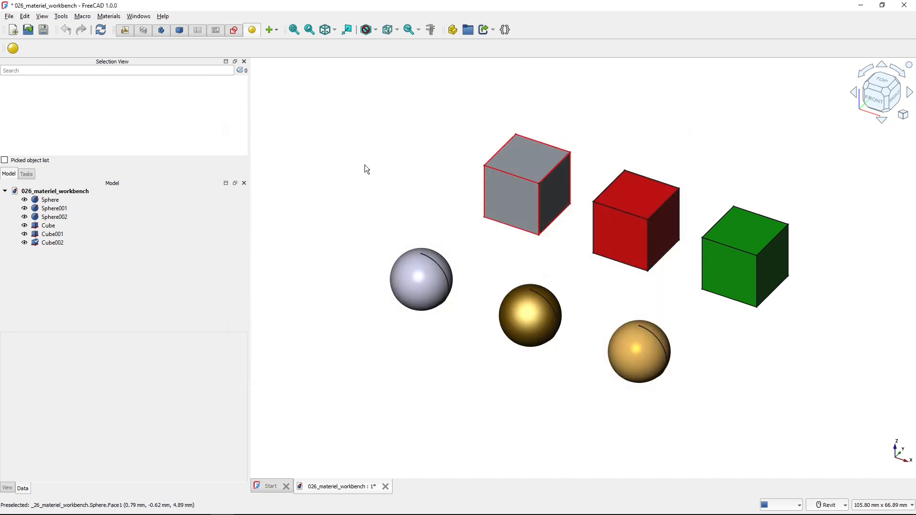
{"action": "left_click", "coordinate": [43, 30]}
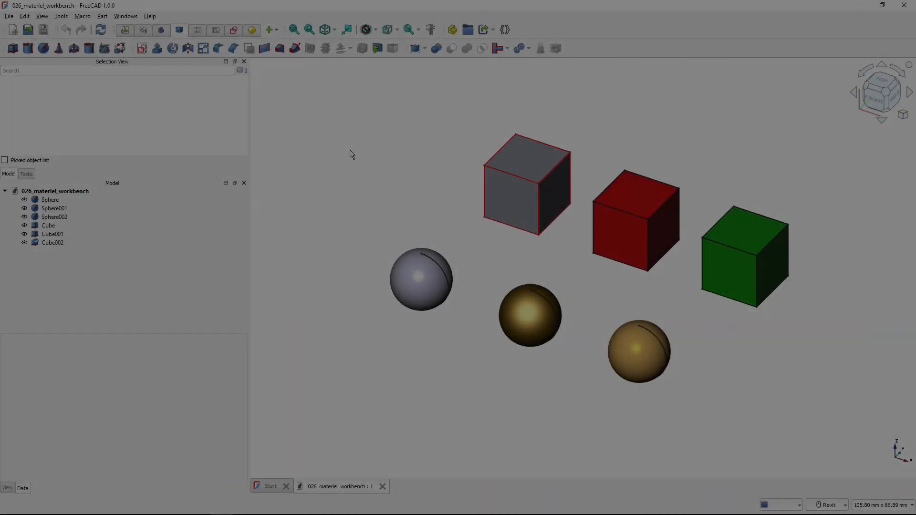
Reopen the material editor in the Material workbench and compare the density of Test New Material and Test inherited material
{"action": "left_click", "coordinate": [252, 30]}
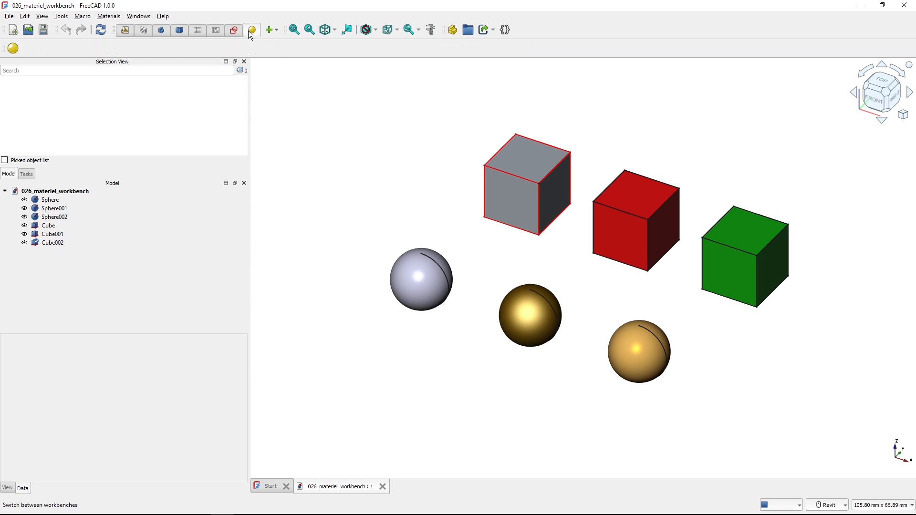
{"action": "left_click", "coordinate": [13, 48]}
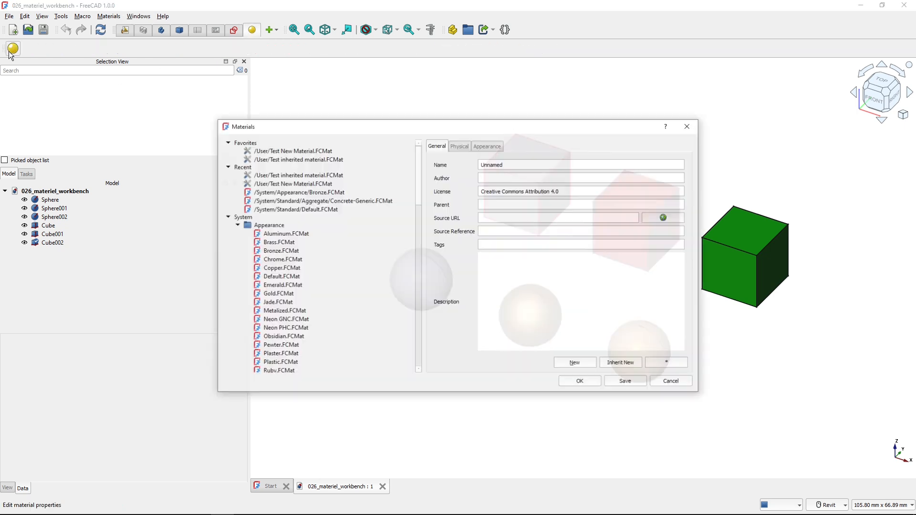
{"action": "left_click", "coordinate": [279, 151]}
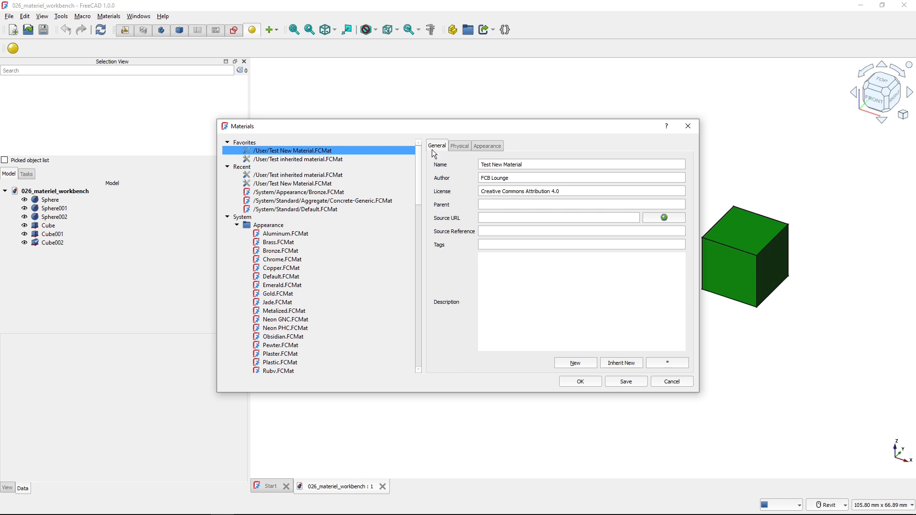
{"action": "left_click", "coordinate": [459, 146]}
{"action": "left_click", "coordinate": [574, 191]}
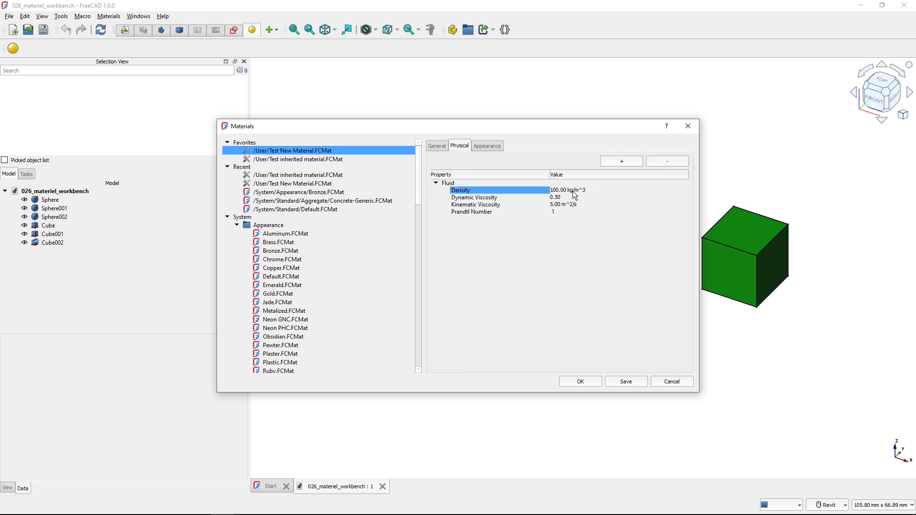
{"action": "left_click", "coordinate": [330, 161]}
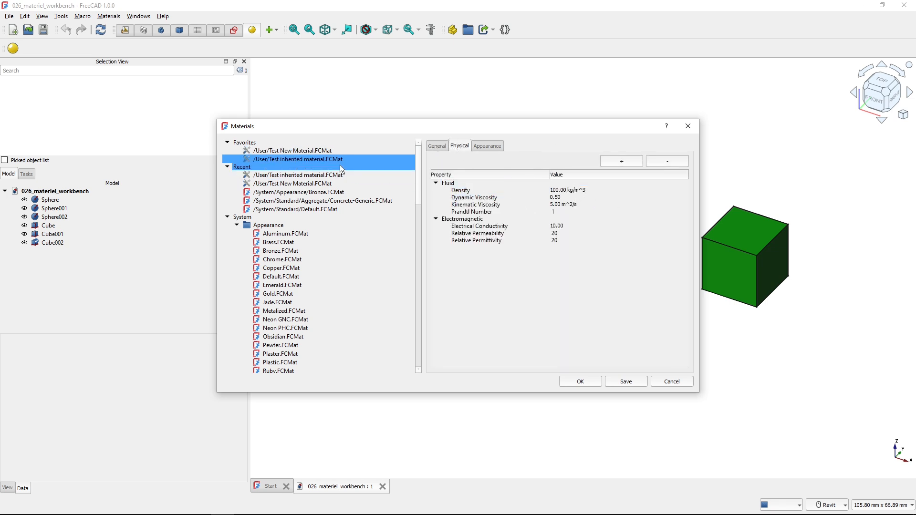
{"action": "left_click", "coordinate": [461, 198]}
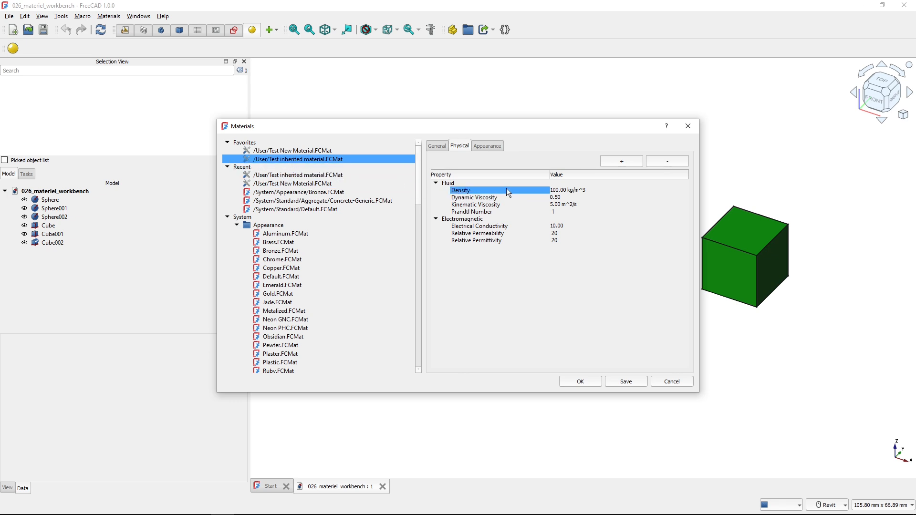
{"action": "left_click", "coordinate": [568, 185]}
{"action": "left_click", "coordinate": [524, 197]}
{"action": "left_click", "coordinate": [565, 190]}
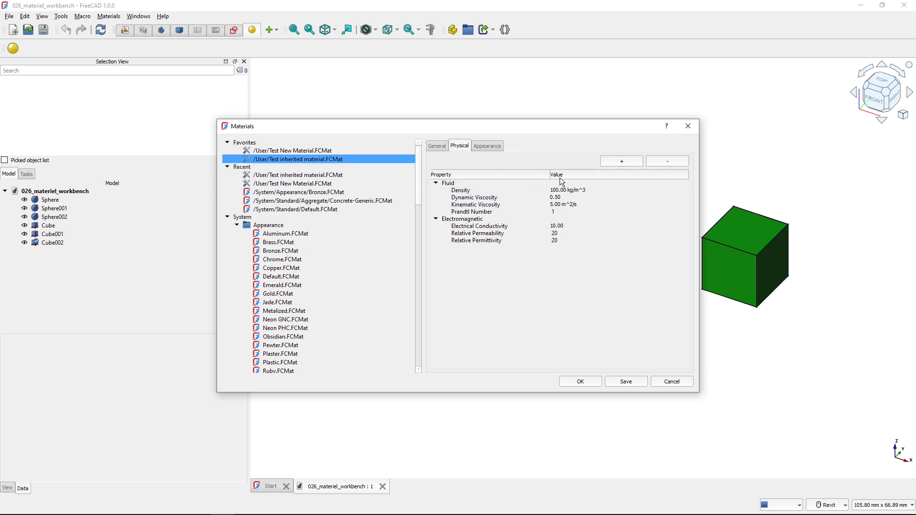
{"action": "left_click", "coordinate": [306, 151]}
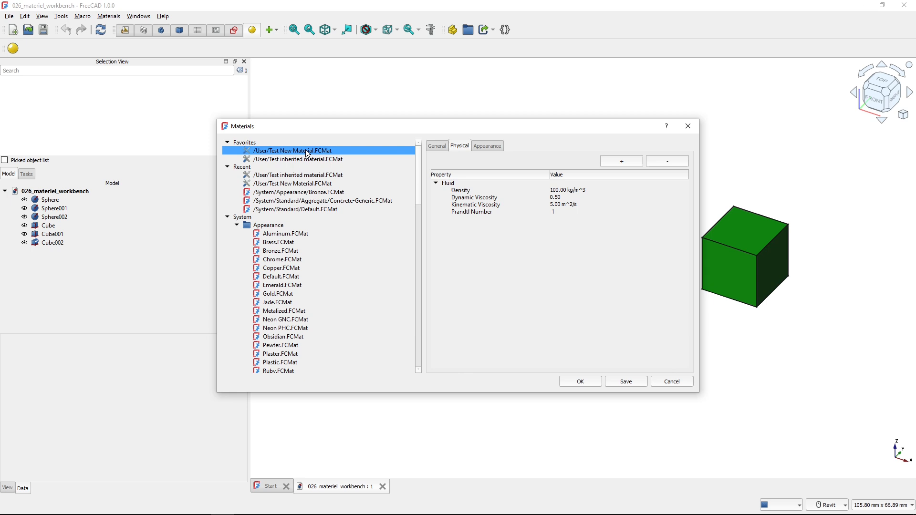
Compare the fluid and electromagnetic physical properties of Test New Material and Test inherited material
{"action": "left_click", "coordinate": [304, 162]}
{"action": "left_click", "coordinate": [304, 153]}
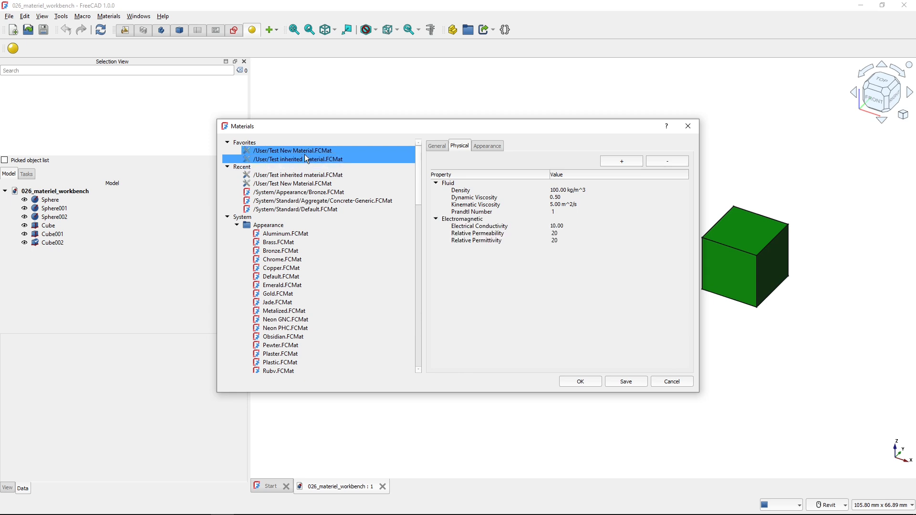
{"action": "left_click", "coordinate": [308, 158]}
{"action": "left_click", "coordinate": [498, 225]}
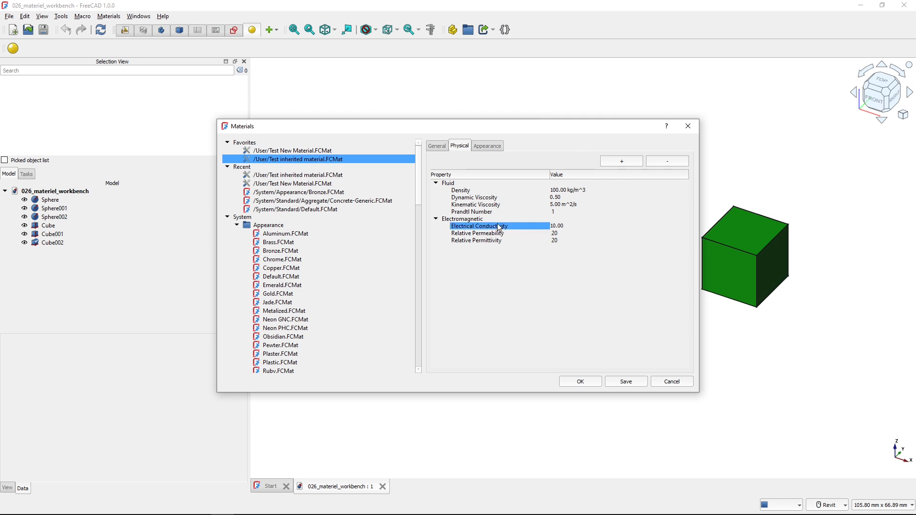
{"action": "left_click", "coordinate": [497, 213]}
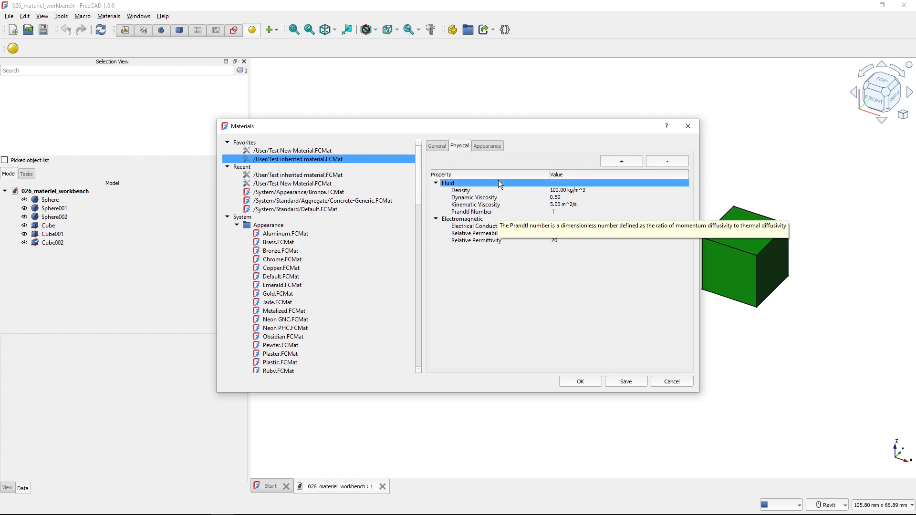
{"action": "left_click", "coordinate": [302, 151]}
{"action": "left_click", "coordinate": [302, 160]}
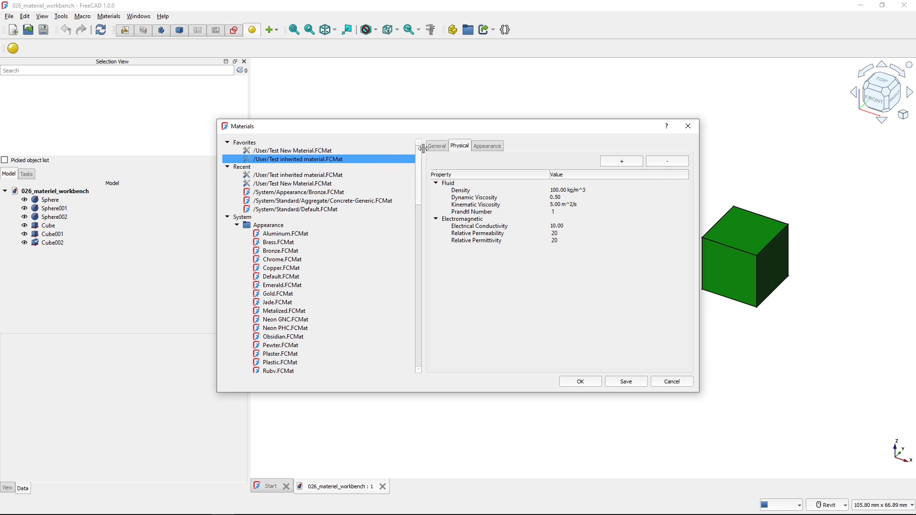
Check the Parent field in the general properties of Test inherited material and Test New Material, and accept the Materials dialog
{"action": "left_click", "coordinate": [437, 147]}
{"action": "key", "text": "ctrl"}
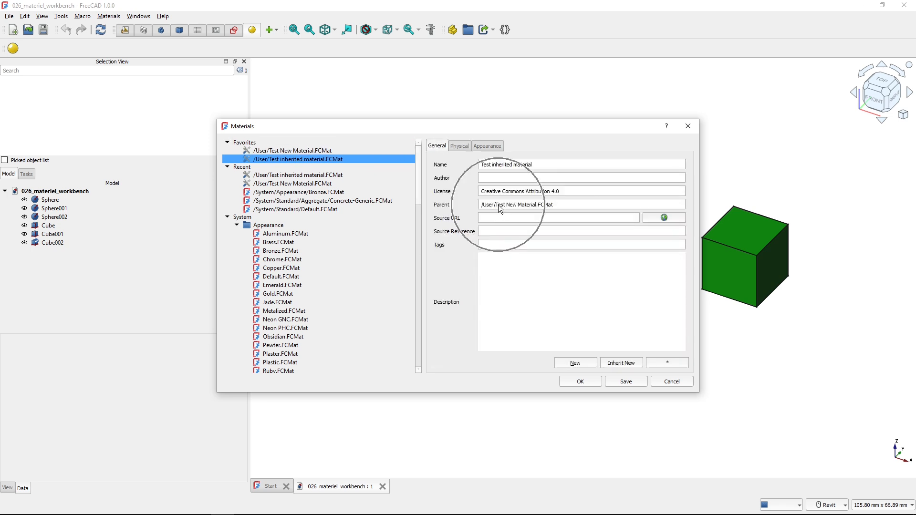
{"action": "key", "text": "ctrl"}
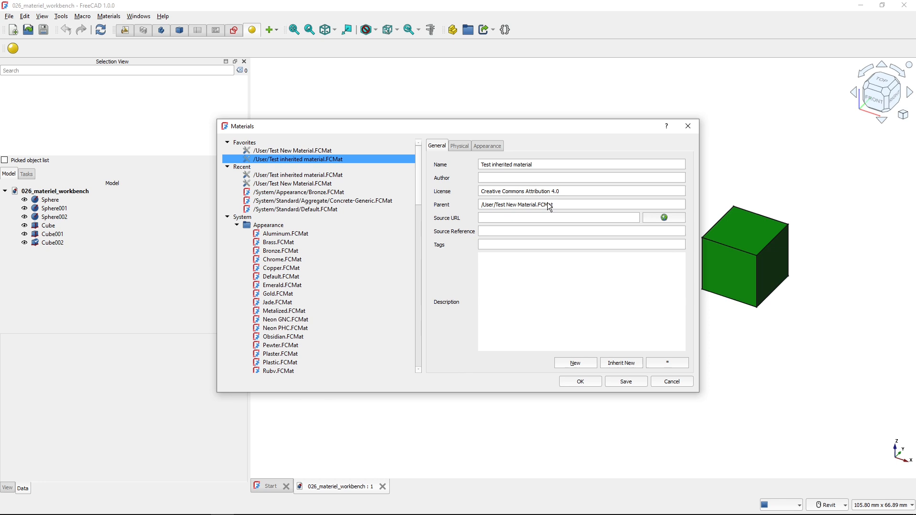
{"action": "left_click", "coordinate": [287, 151], "text": "ctrl"}
{"action": "left_click", "coordinate": [283, 152]}
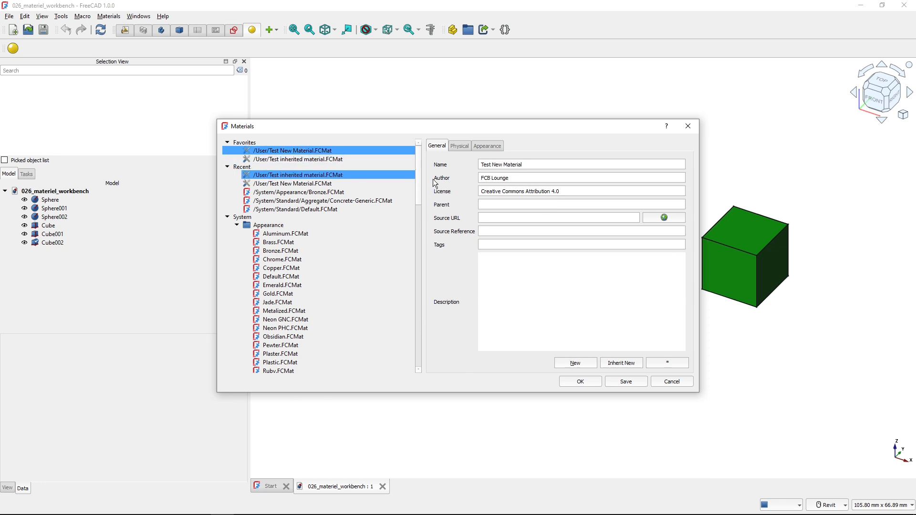
{"action": "key", "text": "ctrl"}
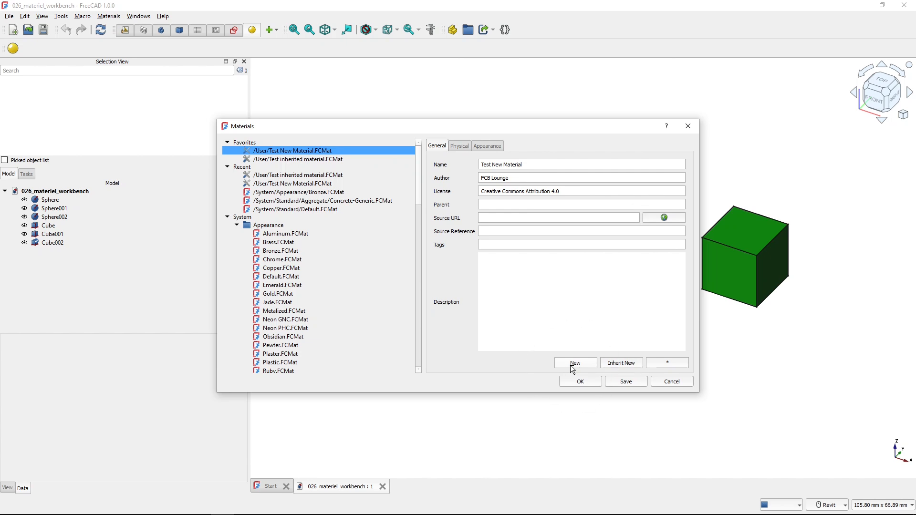
{"action": "key", "text": "ctrl"}
{"action": "left_click", "coordinate": [583, 383]}
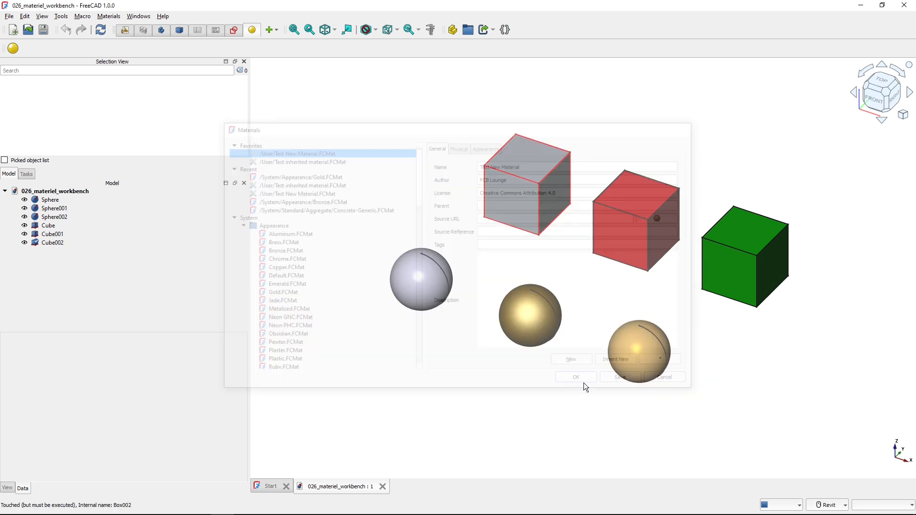
Reopen the material editor and set the diffuse color of Test New Material to magenta
{"action": "left_click", "coordinate": [623, 247]}
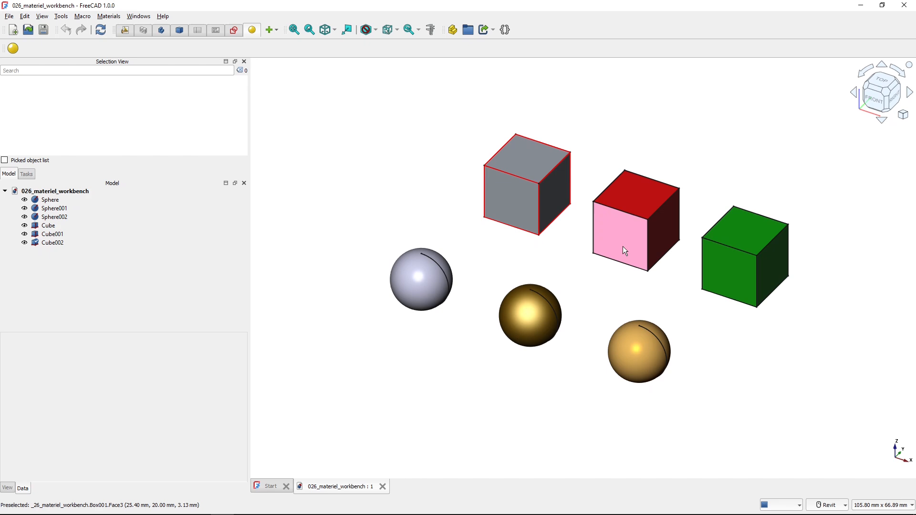
{"action": "left_click", "coordinate": [749, 280]}
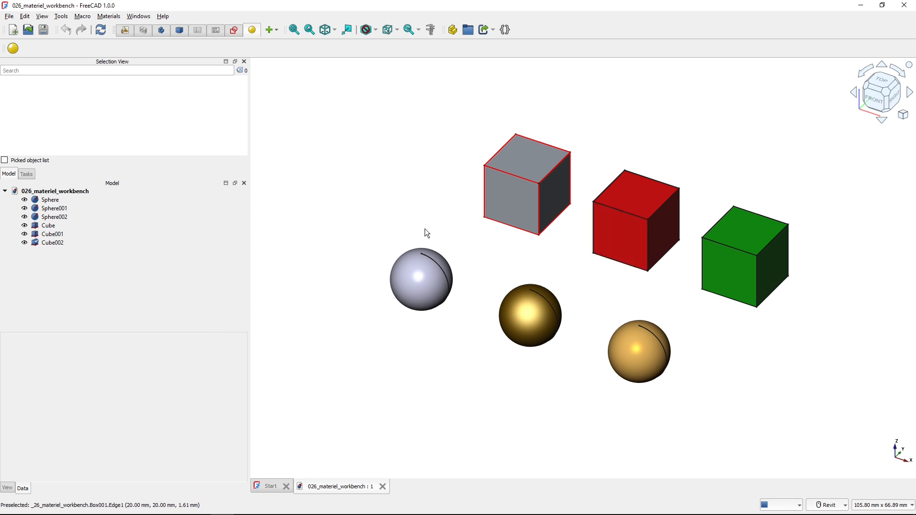
{"action": "left_click", "coordinate": [638, 203]}
{"action": "left_click", "coordinate": [13, 48]}
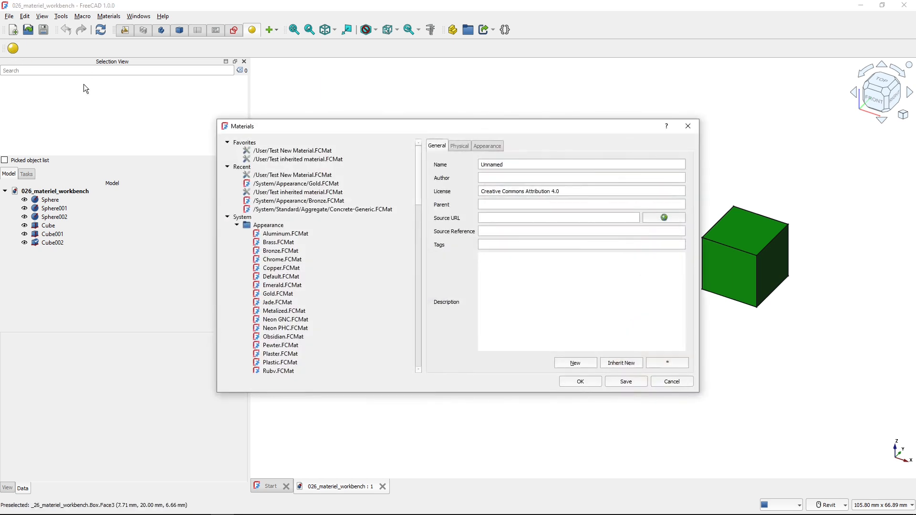
{"action": "left_click", "coordinate": [310, 161]}
{"action": "left_click", "coordinate": [302, 151]}
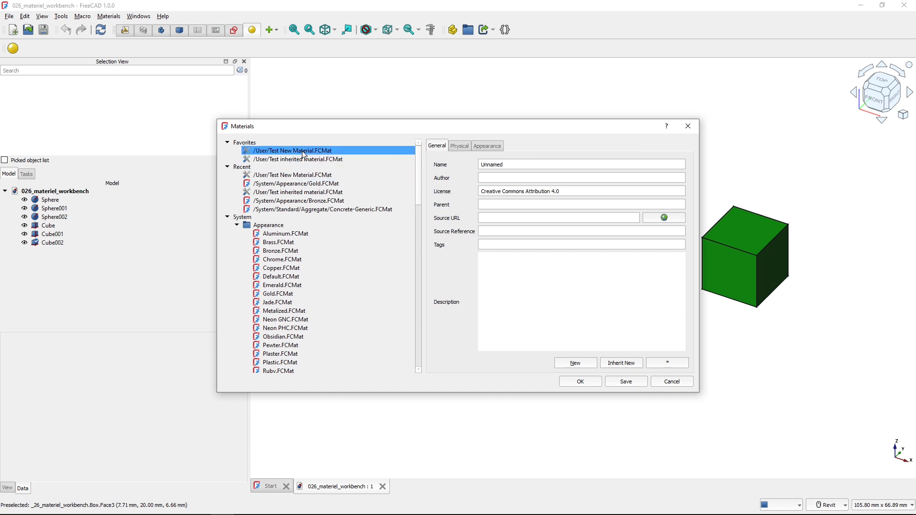
{"action": "left_click", "coordinate": [486, 147]}
{"action": "left_click", "coordinate": [594, 304]}
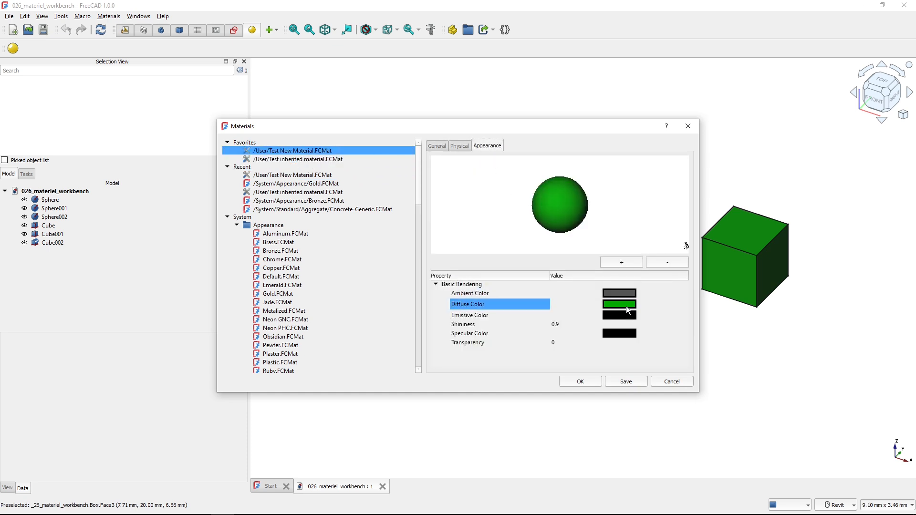
{"action": "key", "text": "ctrl"}
{"action": "left_click", "coordinate": [625, 305]}
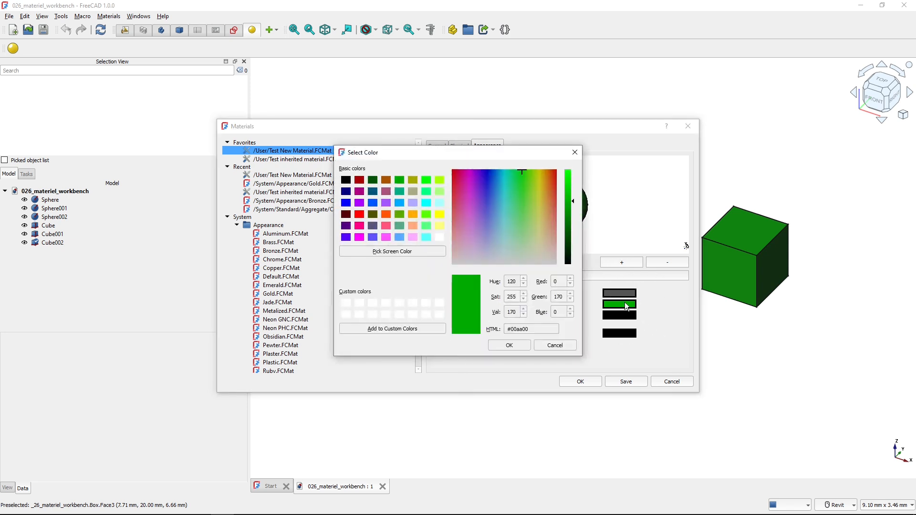
{"action": "left_click", "coordinate": [359, 237]}
{"action": "left_click", "coordinate": [508, 346]}
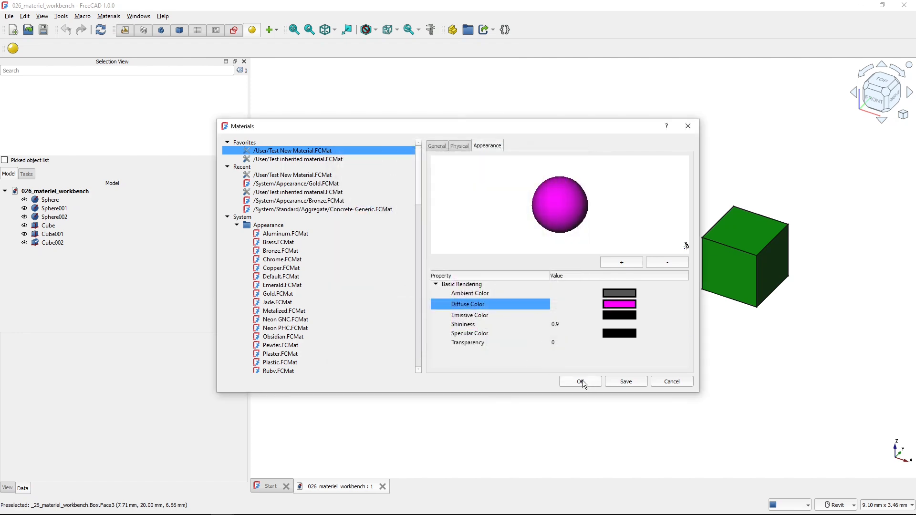
Accept the material edit and save it to the User library, overwriting Test New Material.FCMat
{"action": "left_click", "coordinate": [581, 382]}
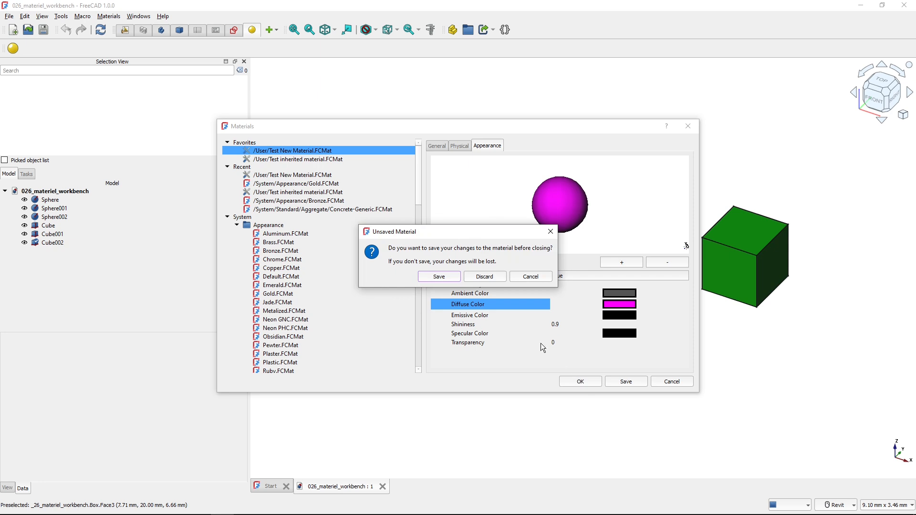
{"action": "left_click", "coordinate": [435, 278]}
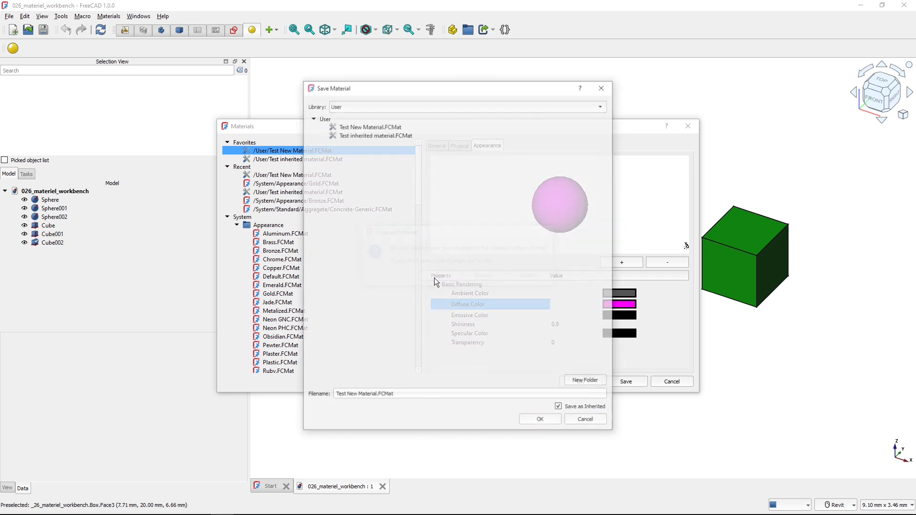
{"action": "left_click", "coordinate": [541, 422]}
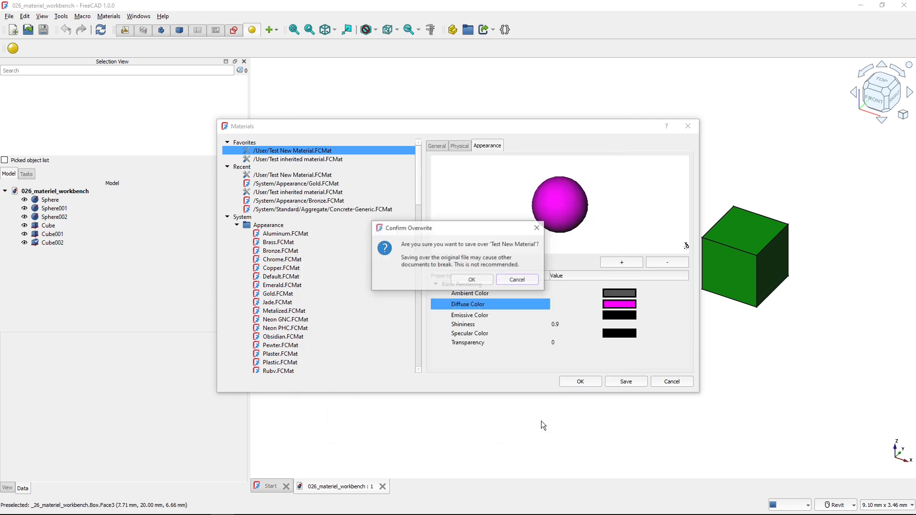
{"action": "left_click", "coordinate": [472, 280]}
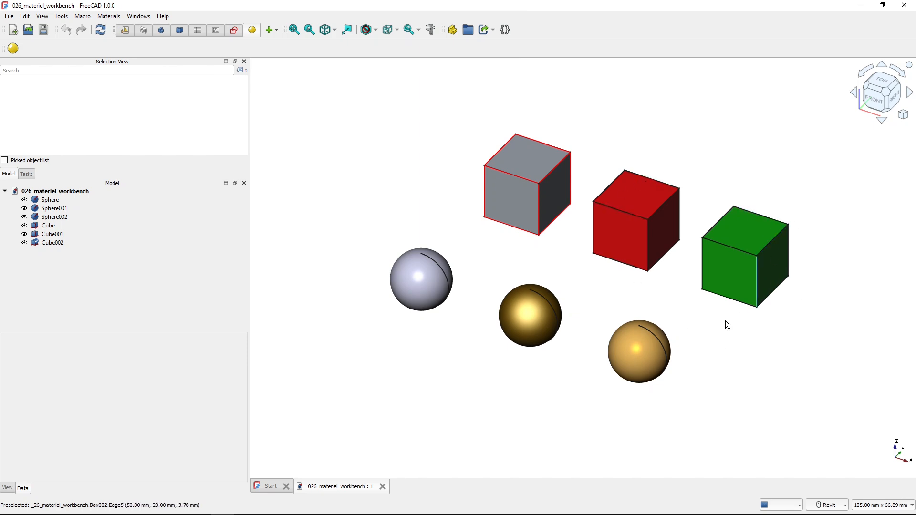
{"action": "left_click", "coordinate": [631, 241]}
{"action": "left_click", "coordinate": [13, 48]}
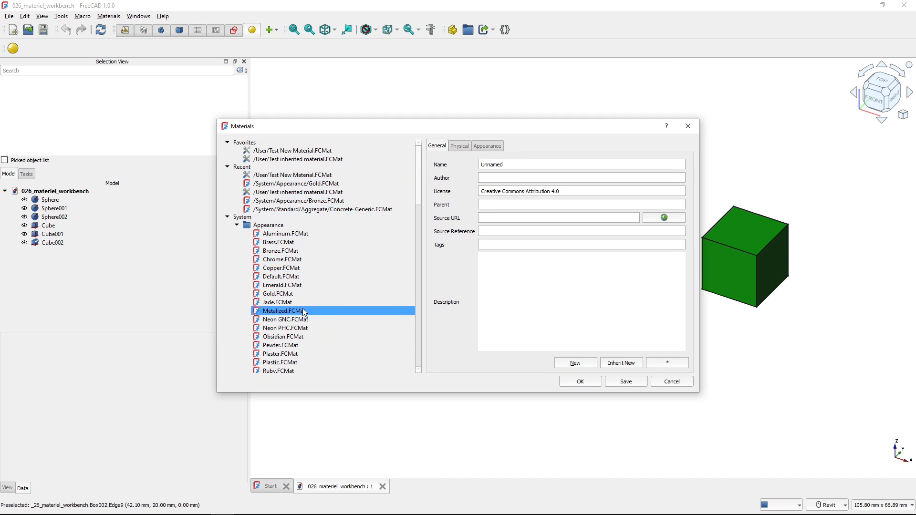
{"action": "left_click", "coordinate": [580, 382]}
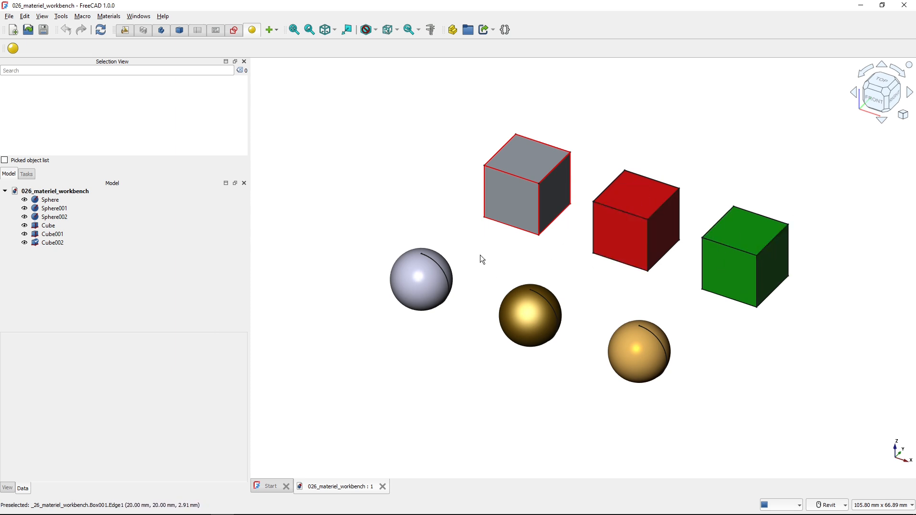
Reassign Test New Material to the green cube Cube002 through its display properties
{"action": "left_click", "coordinate": [738, 270]}
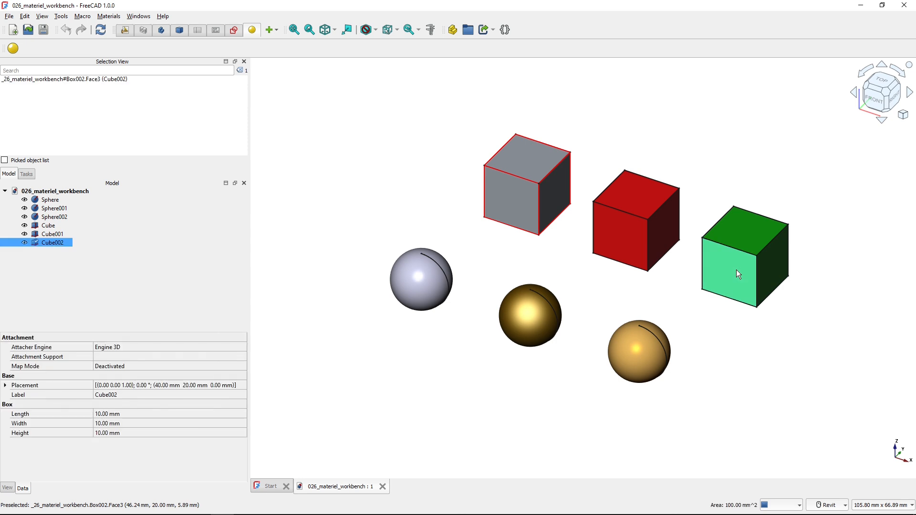
{"action": "right_click", "coordinate": [737, 270]}
{"action": "mouse_move", "coordinate": [806, 392]}
{"action": "left_click", "coordinate": [756, 402]}
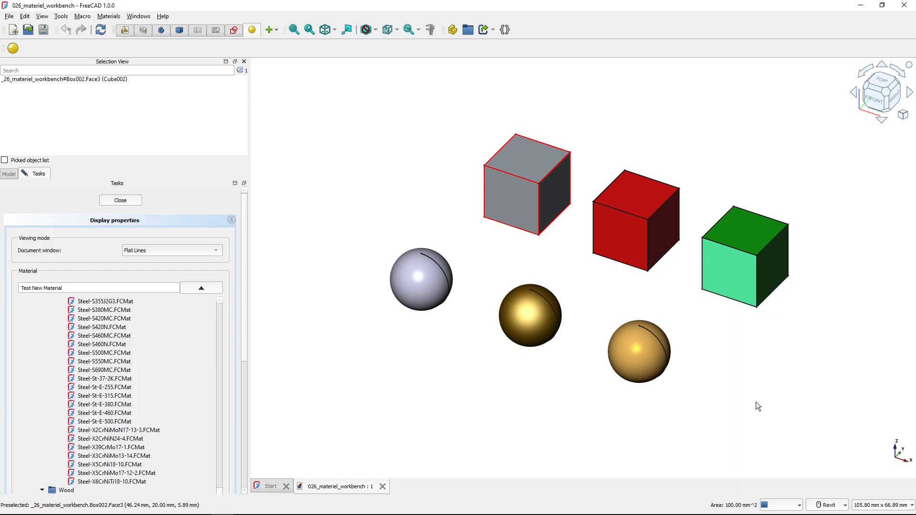
{"action": "left_click", "coordinate": [121, 312]}
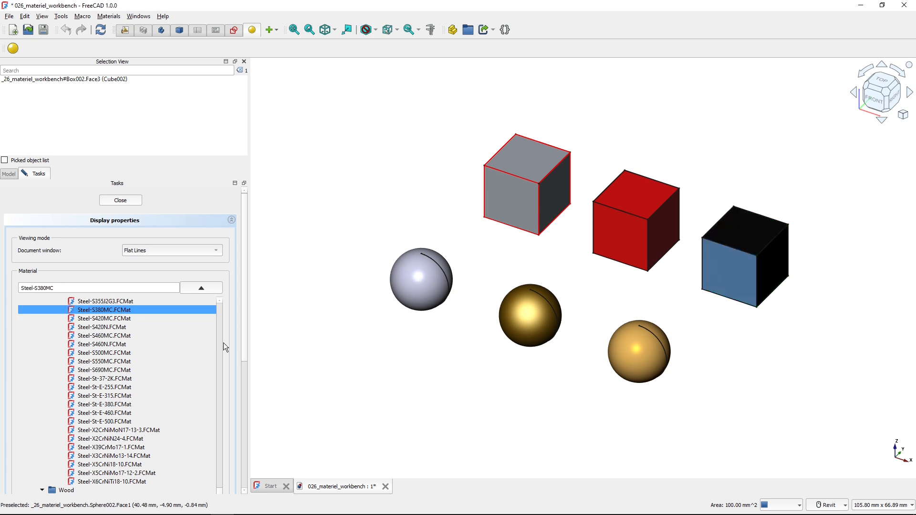
{"action": "left_click_drag", "start_coordinate": [219, 490], "coordinate": [216, 299]}
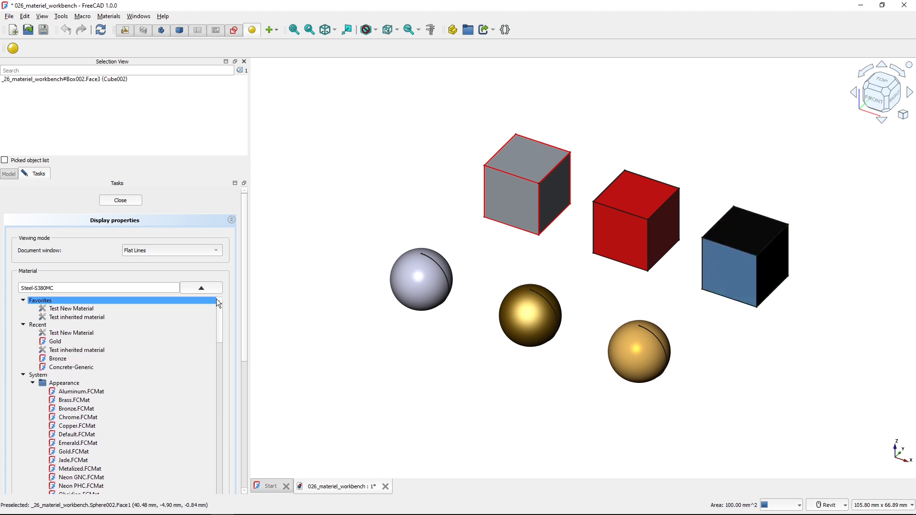
{"action": "left_click", "coordinate": [128, 317]}
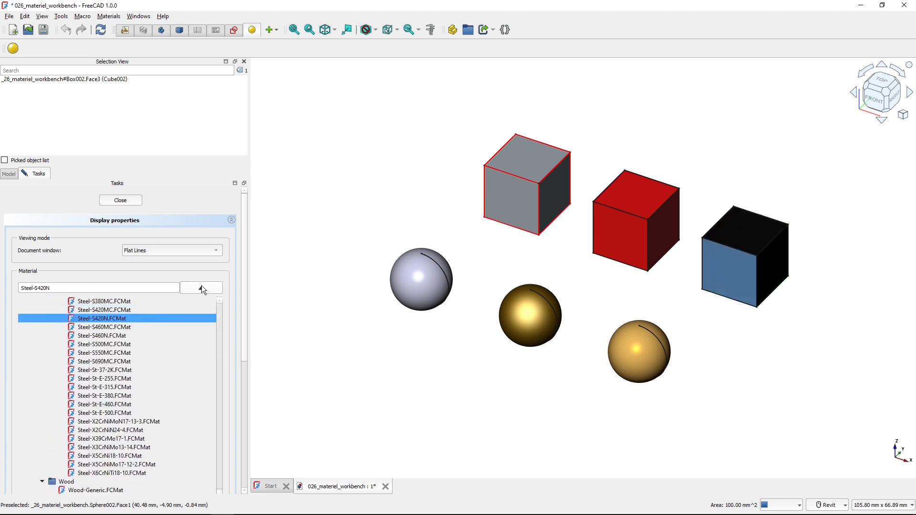
{"action": "left_click_drag", "start_coordinate": [220, 492], "coordinate": [204, 288]}
{"action": "left_click", "coordinate": [89, 313]}
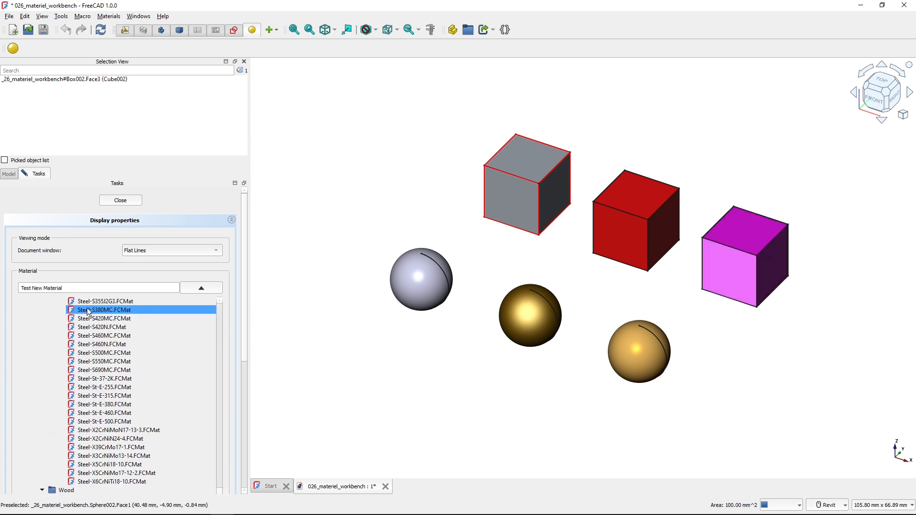
{"action": "left_click", "coordinate": [119, 201]}
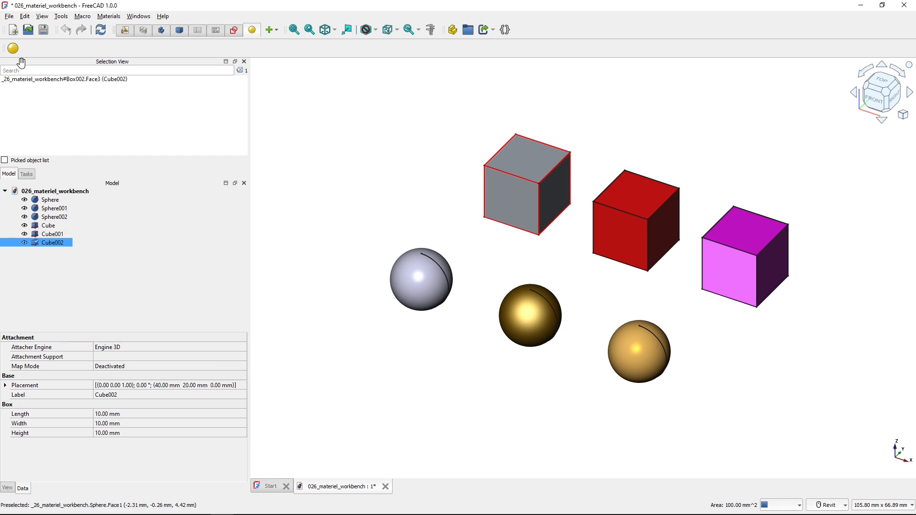
{"action": "left_click", "coordinate": [13, 48]}
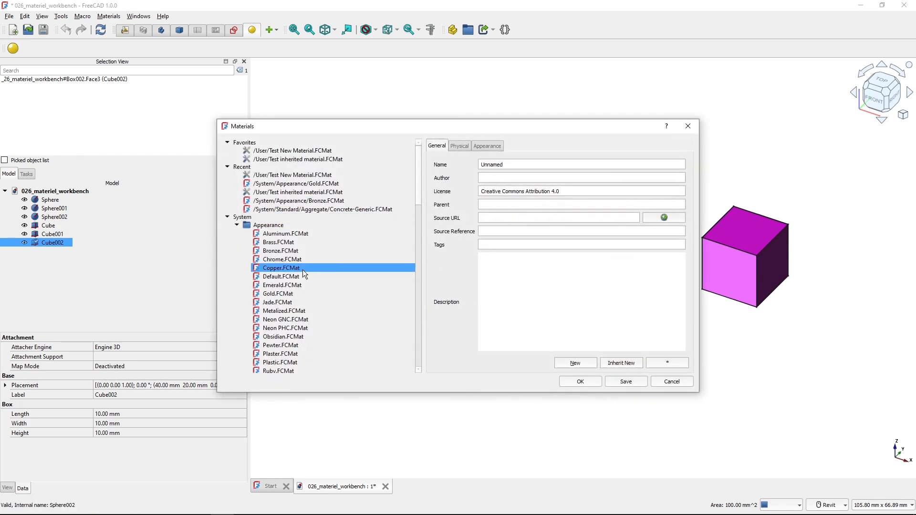
{"action": "scroll", "coordinate": [317, 283], "scroll_direction": "down", "scroll_amount": 4}
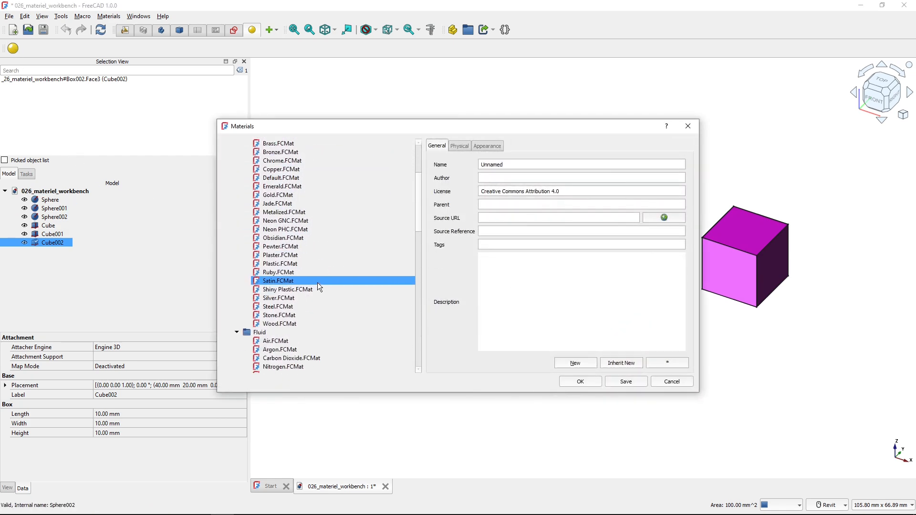
{"action": "scroll", "coordinate": [317, 283], "scroll_direction": "down", "scroll_amount": 10}
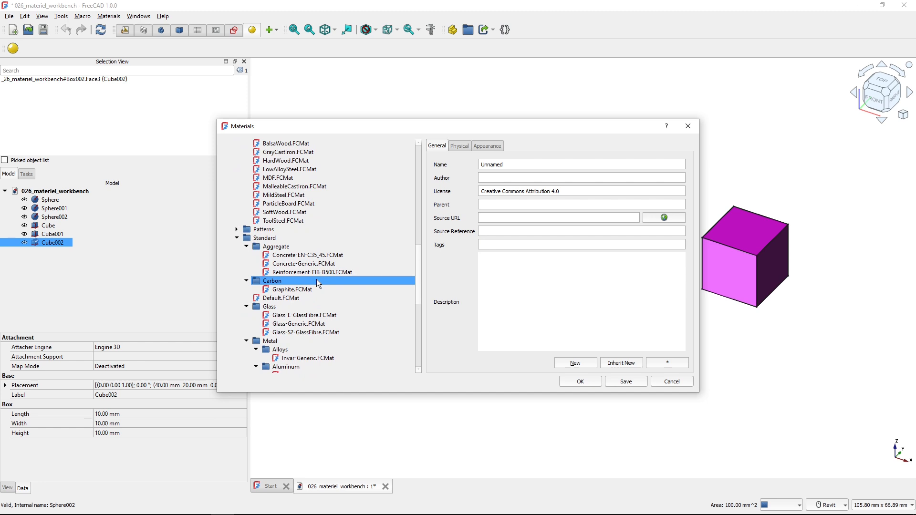
{"action": "left_click", "coordinate": [676, 382]}
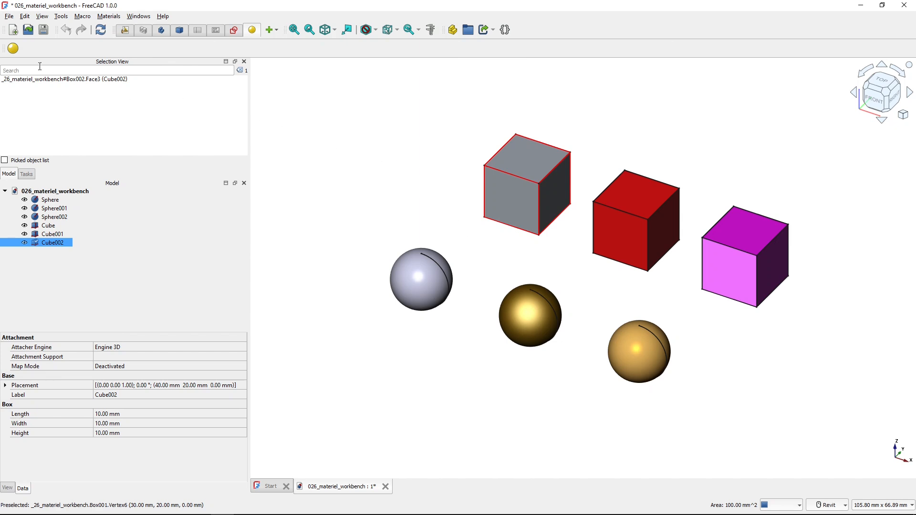
Open the material editor and view the general properties of the favorites Test New Material and Test inherited material
{"action": "left_click", "coordinate": [16, 49]}
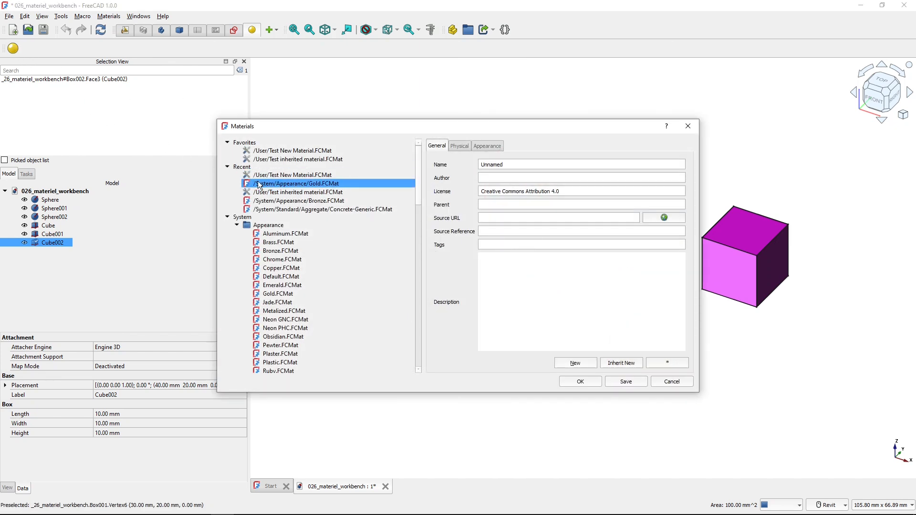
{"action": "left_click", "coordinate": [300, 159]}
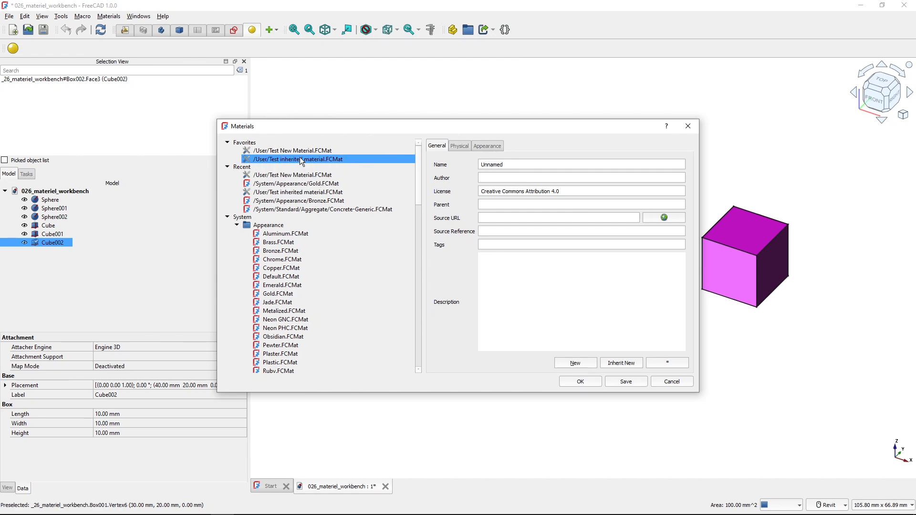
{"action": "left_click", "coordinate": [301, 155]}
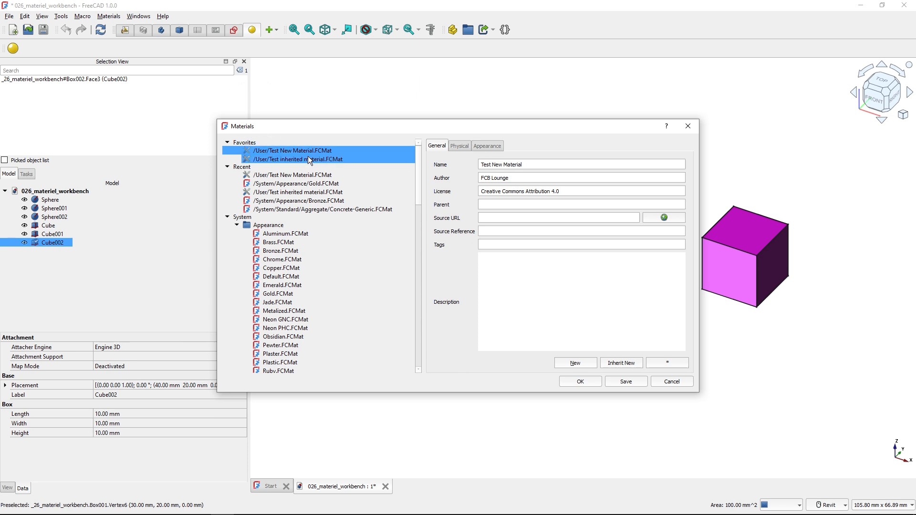
{"action": "left_click", "coordinate": [309, 157]}
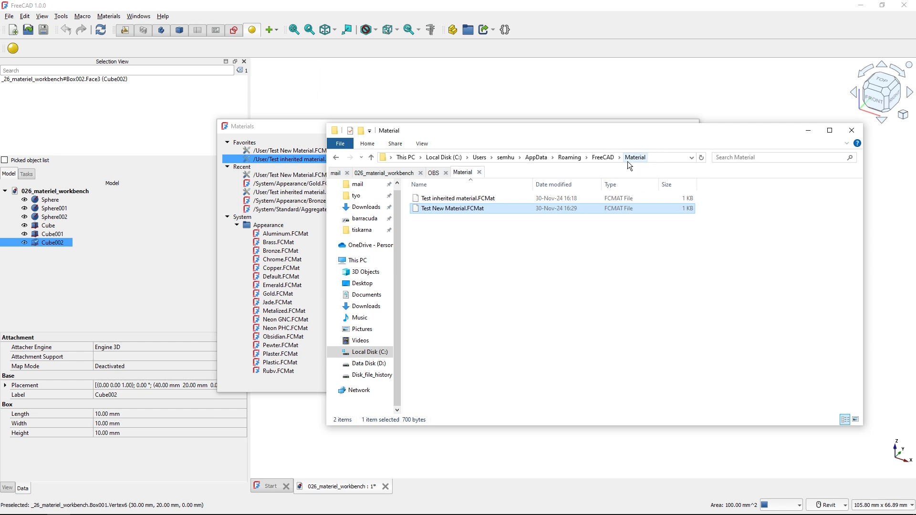
Open Test New Material.FCMat from the FreeCAD Material folder in Notepad++, review its contents and close the editor
{"action": "right_click", "coordinate": [471, 210]}
{"action": "left_click", "coordinate": [516, 241]}
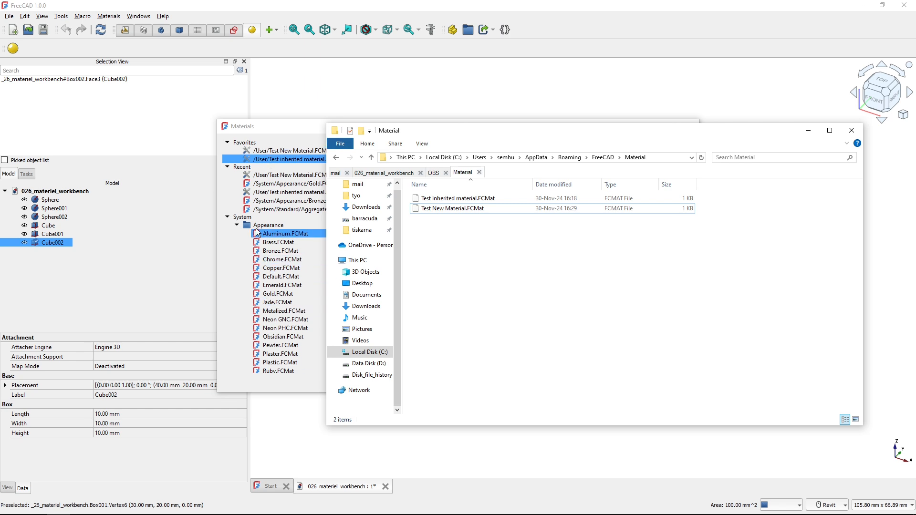
{"action": "left_click", "coordinate": [456, 212]}
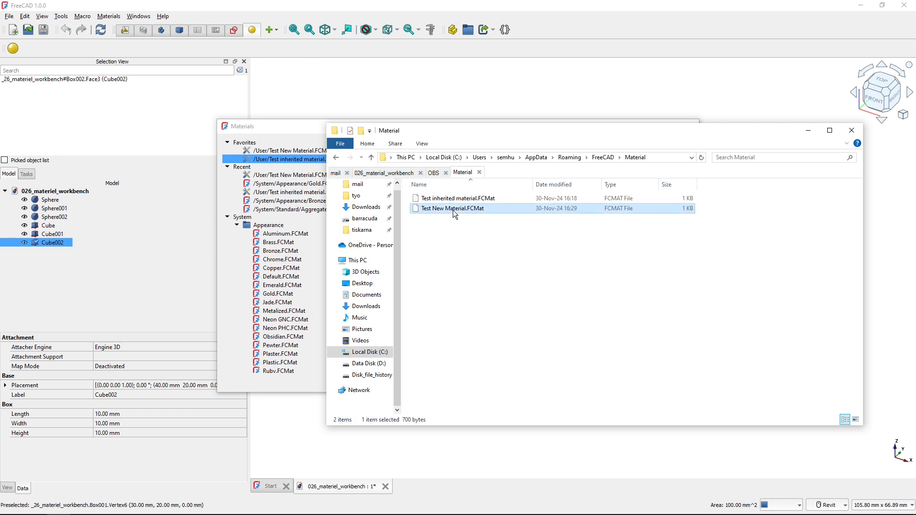
{"action": "right_click", "coordinate": [454, 211]}
{"action": "left_click", "coordinate": [385, 228]}
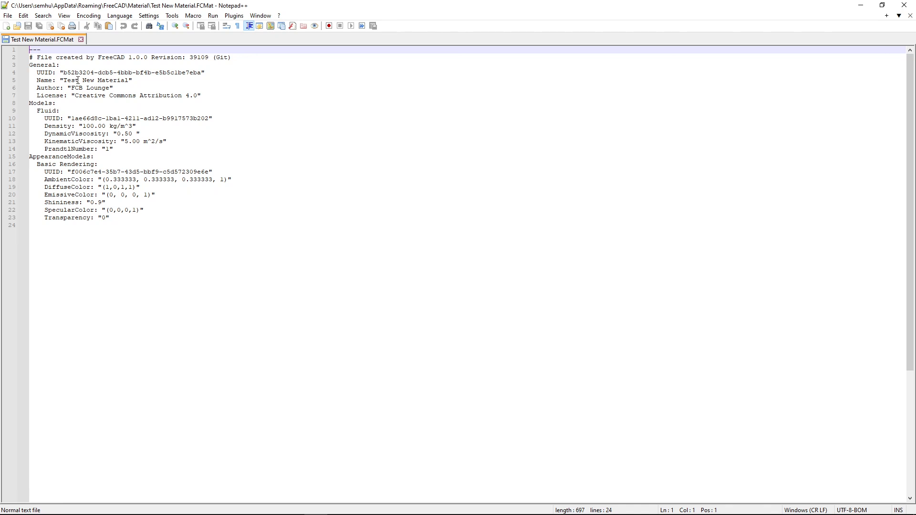
{"action": "key", "text": "ctrl"}
{"action": "key", "text": "ctrl"}
{"action": "left_click", "coordinate": [904, 5]}
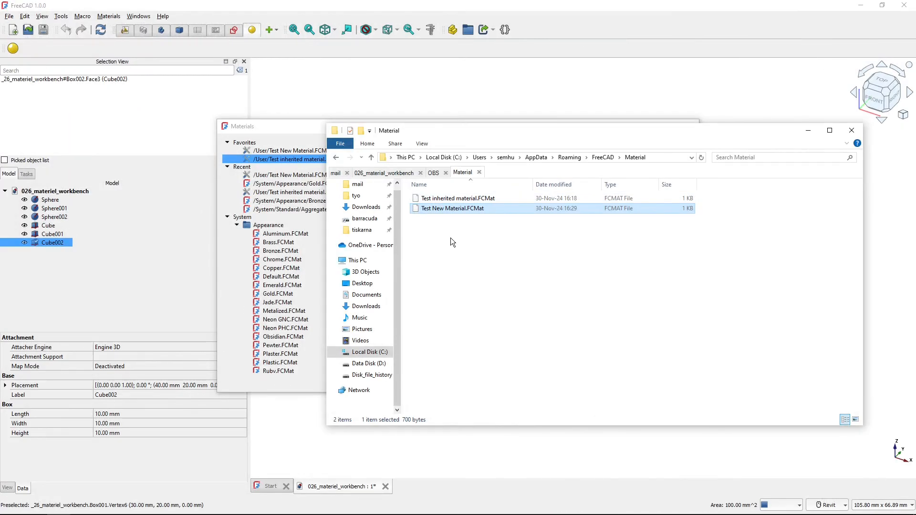
Open Test inherited material.FCMat in Notepad++ and examine its Inherits section with the parent material's UUID
{"action": "right_click", "coordinate": [451, 199]}
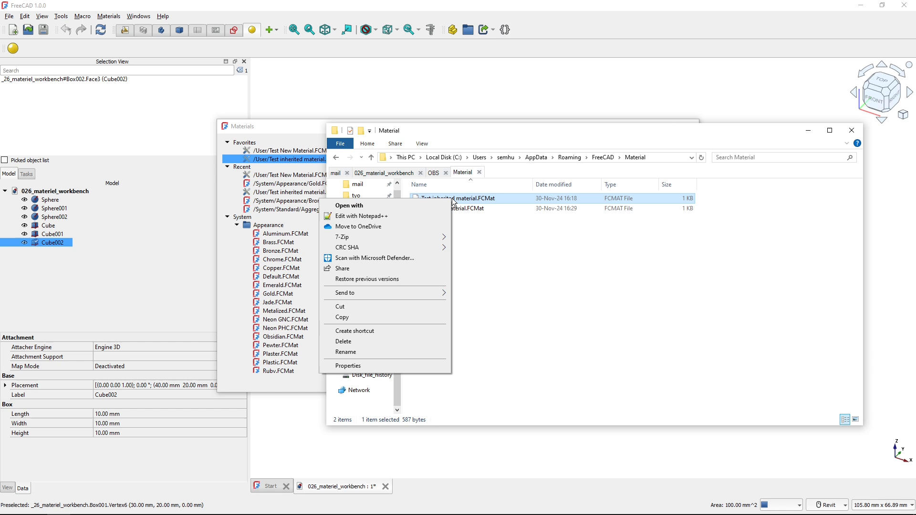
{"action": "left_click", "coordinate": [388, 217]}
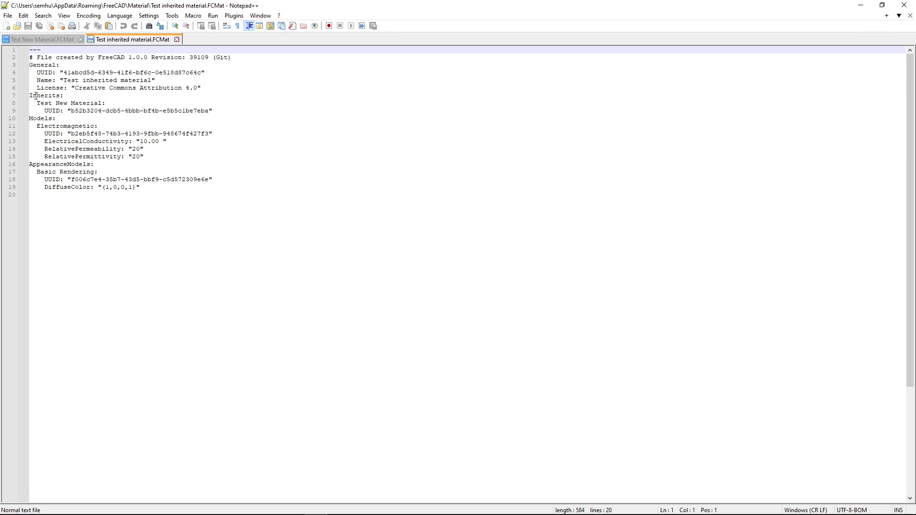
{"action": "left_click_drag", "start_coordinate": [32, 95], "coordinate": [221, 114]}
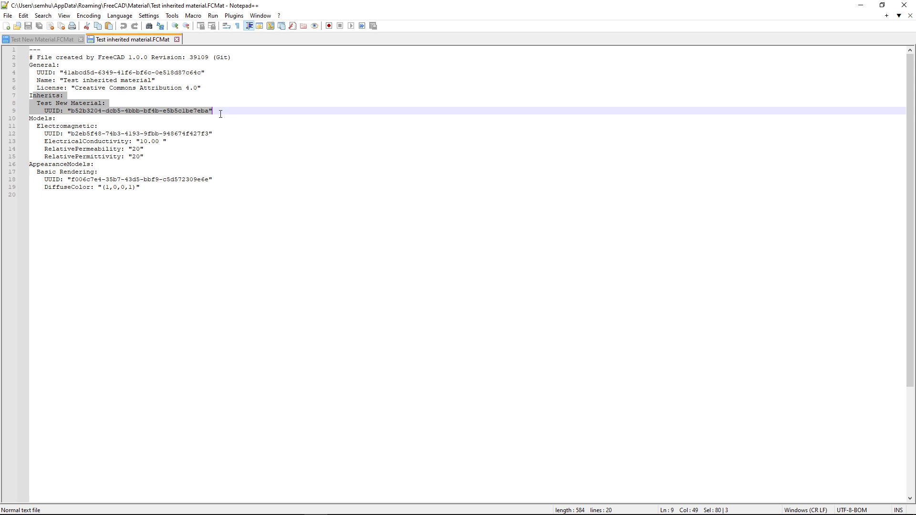
{"action": "left_click", "coordinate": [111, 93]}
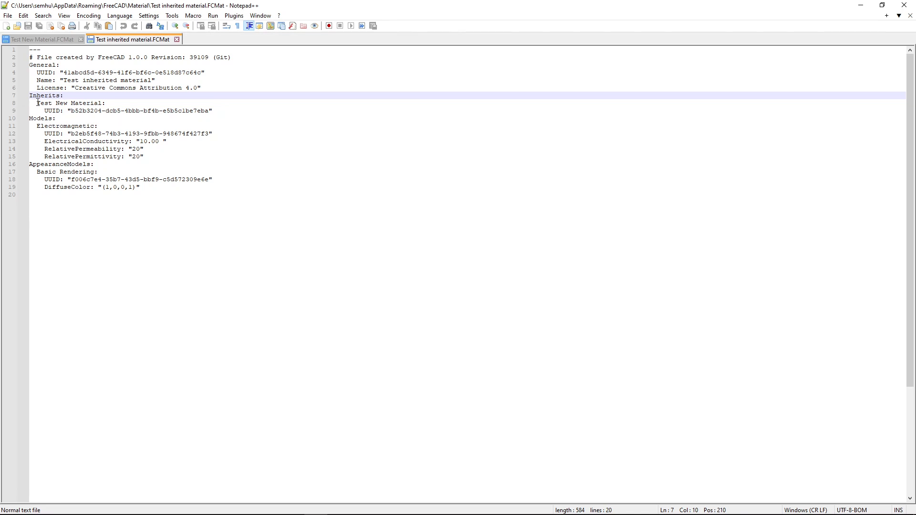
{"action": "left_click_drag", "start_coordinate": [38, 102], "coordinate": [205, 118]}
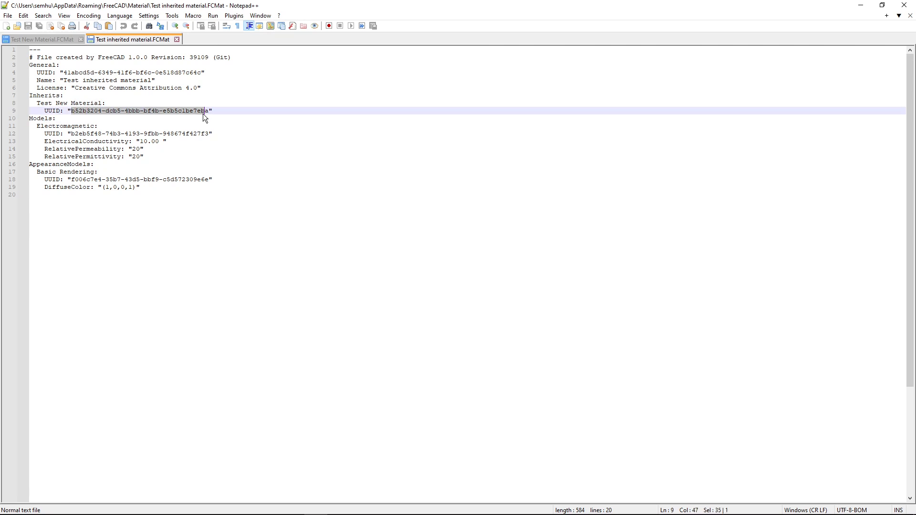
{"action": "left_click", "coordinate": [55, 119]}
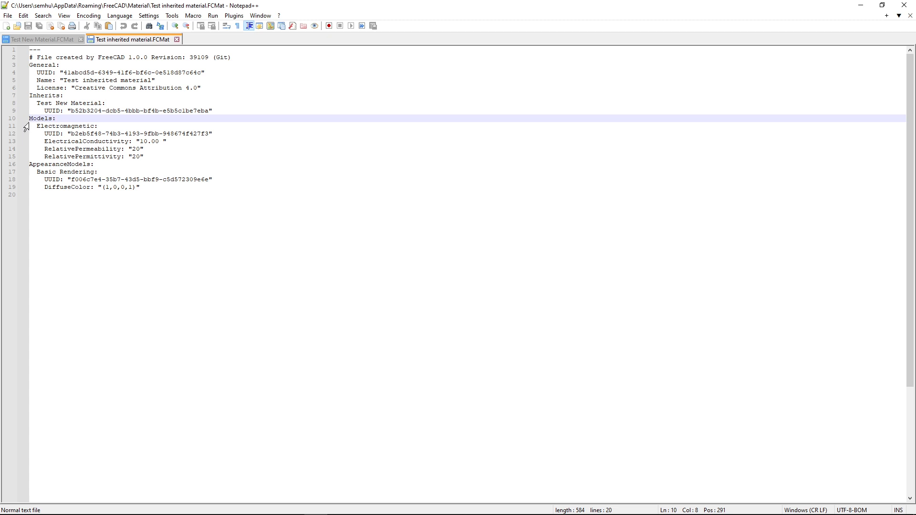
Examine the Electromagnetic model and Basic Rendering entries of Test inherited material.FCMat, and close Notepad++
{"action": "left_click_drag", "start_coordinate": [33, 126], "coordinate": [140, 192]}
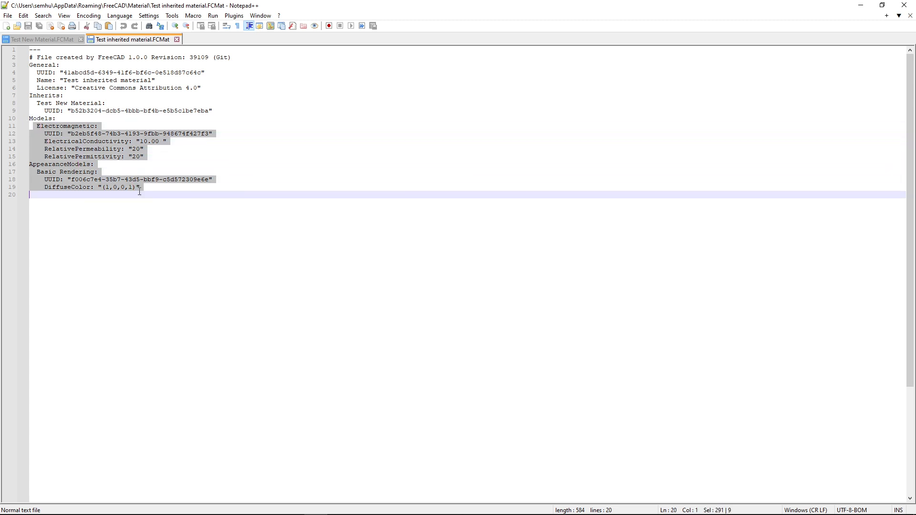
{"action": "left_click", "coordinate": [109, 200]}
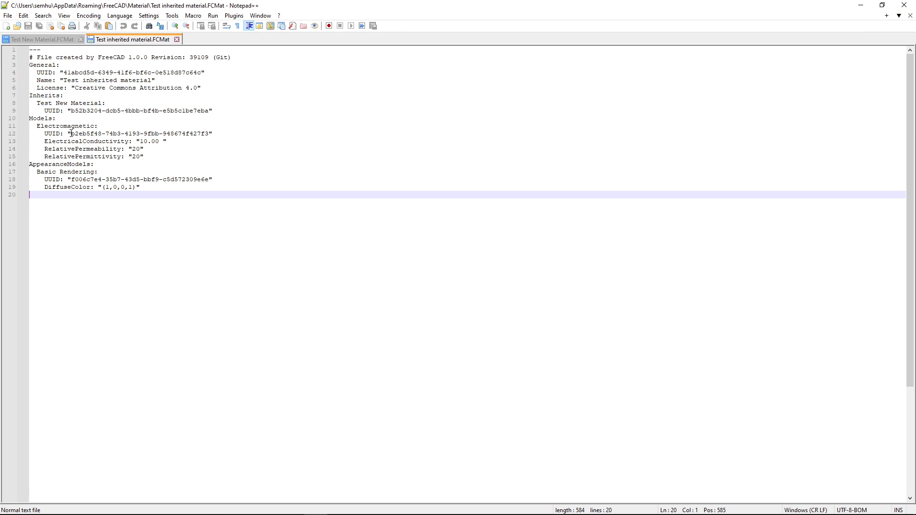
{"action": "left_click_drag", "start_coordinate": [36, 127], "coordinate": [144, 158]}
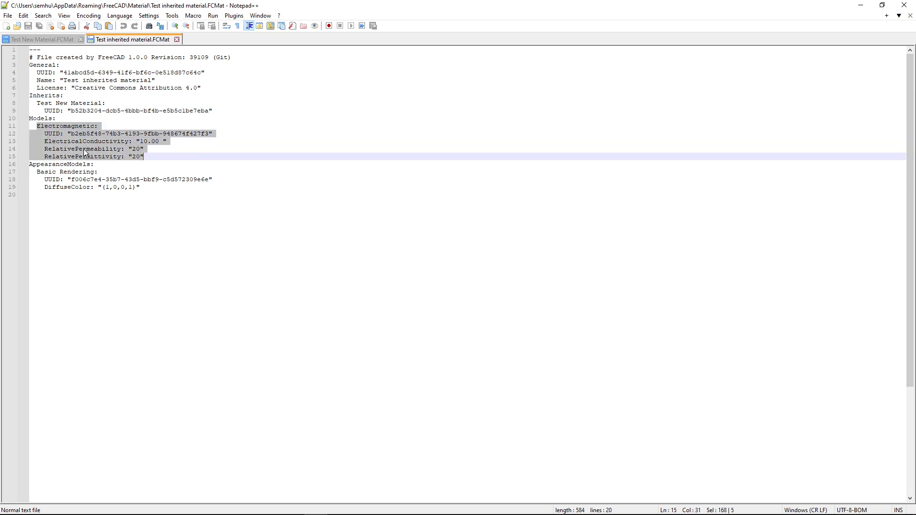
{"action": "left_click", "coordinate": [60, 142]}
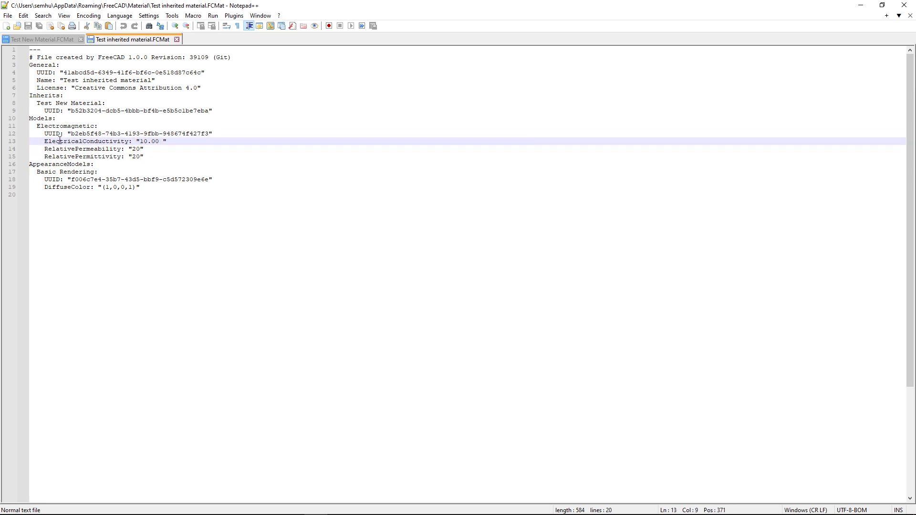
{"action": "left_click_drag", "start_coordinate": [37, 172], "coordinate": [141, 188]}
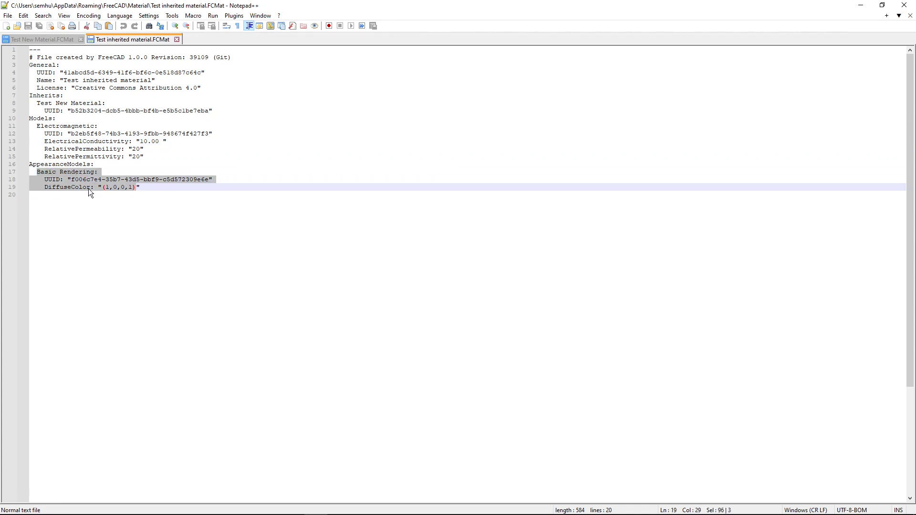
{"action": "left_click", "coordinate": [61, 187]}
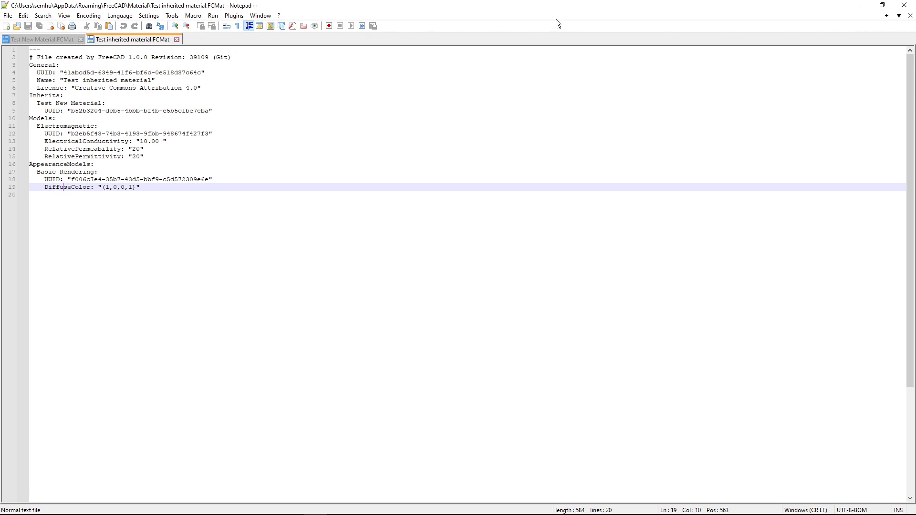
{"action": "left_click", "coordinate": [904, 8]}
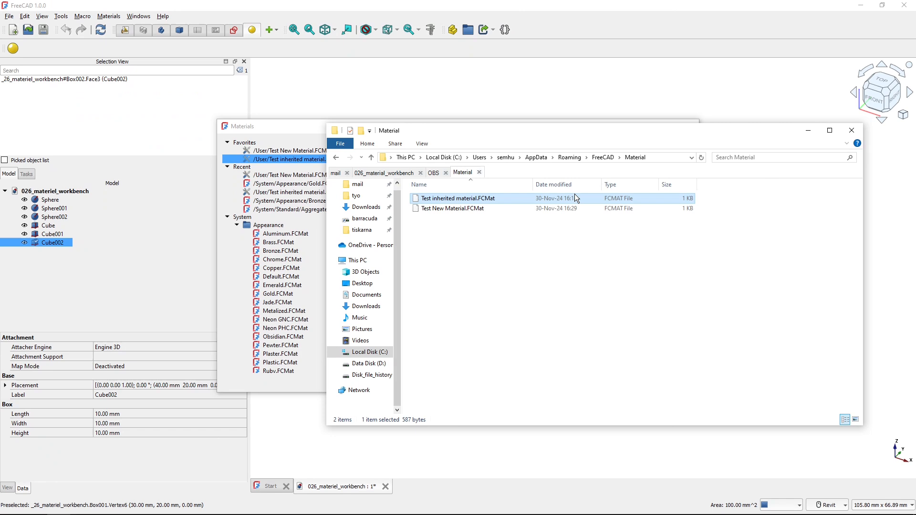
Return to FreeCAD's Materials dialog, browse the standard system materials and expand the Steel group
{"action": "left_click", "coordinate": [442, 210]}
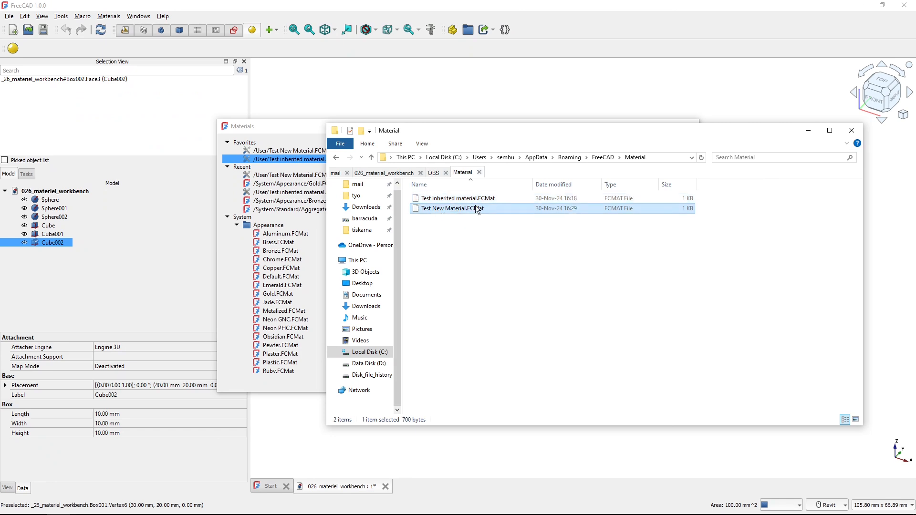
{"action": "left_click", "coordinate": [275, 128]}
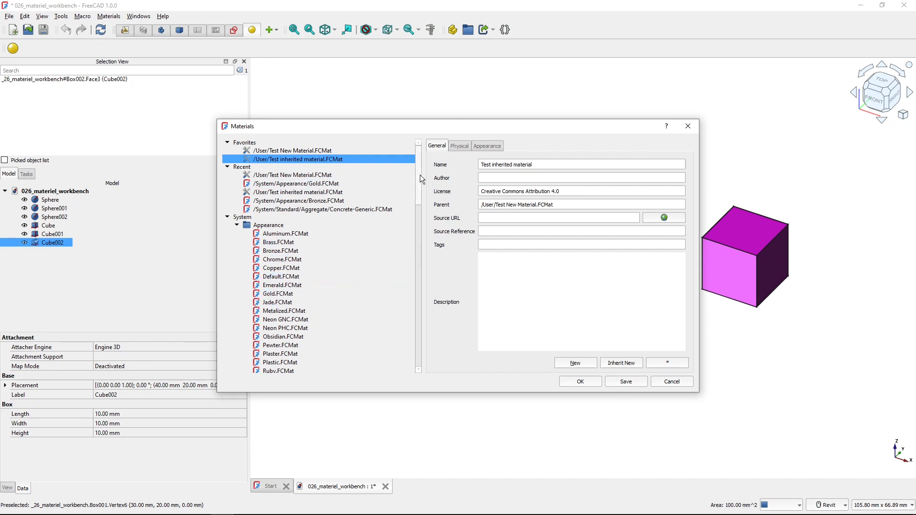
{"action": "left_click_drag", "start_coordinate": [419, 175], "coordinate": [403, 348]}
{"action": "scroll", "coordinate": [360, 262], "scroll_direction": "up", "scroll_amount": 6}
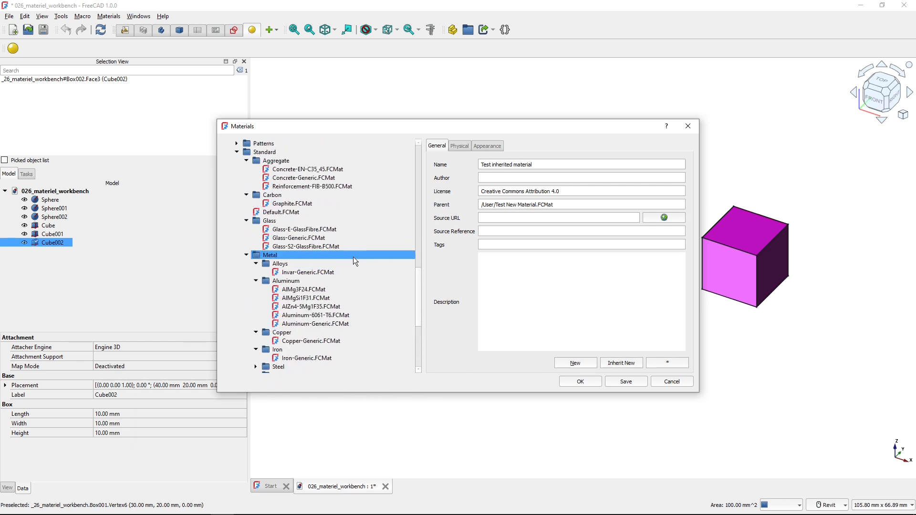
{"action": "scroll", "coordinate": [342, 272], "scroll_direction": "down", "scroll_amount": 6}
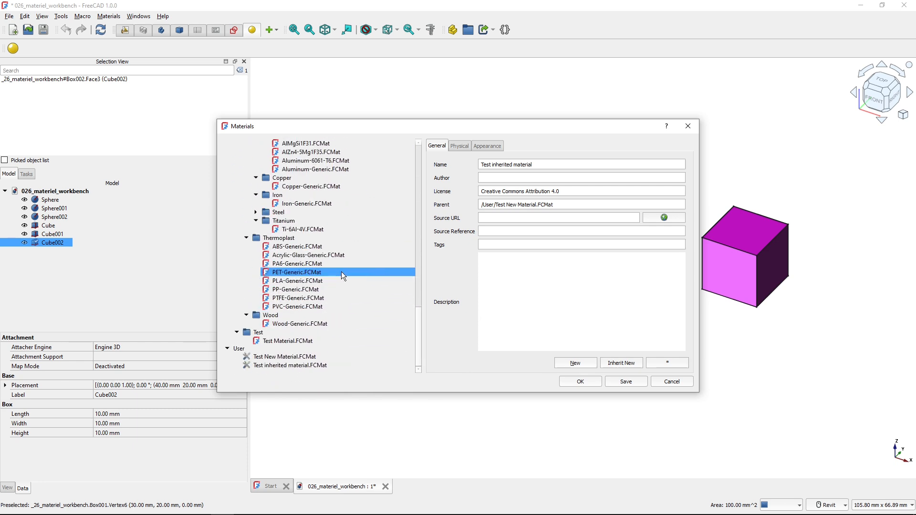
{"action": "left_click", "coordinate": [257, 212]}
{"action": "scroll", "coordinate": [293, 264], "scroll_direction": "down", "scroll_amount": 3}
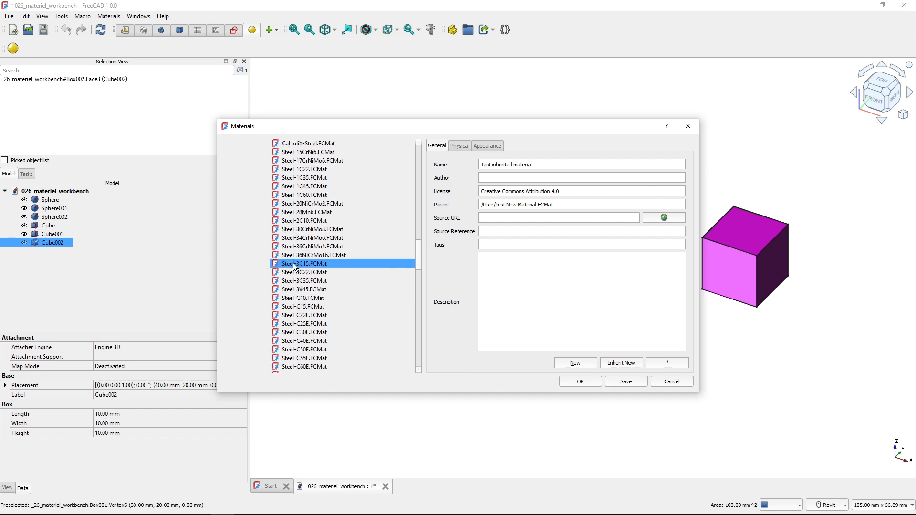
Check the Parent field of Steel-3C15, Steel-3C35 and Steel-34CrNiMo6, and cancel the Materials dialog
{"action": "left_click", "coordinate": [293, 263]}
{"action": "left_click", "coordinate": [301, 281]}
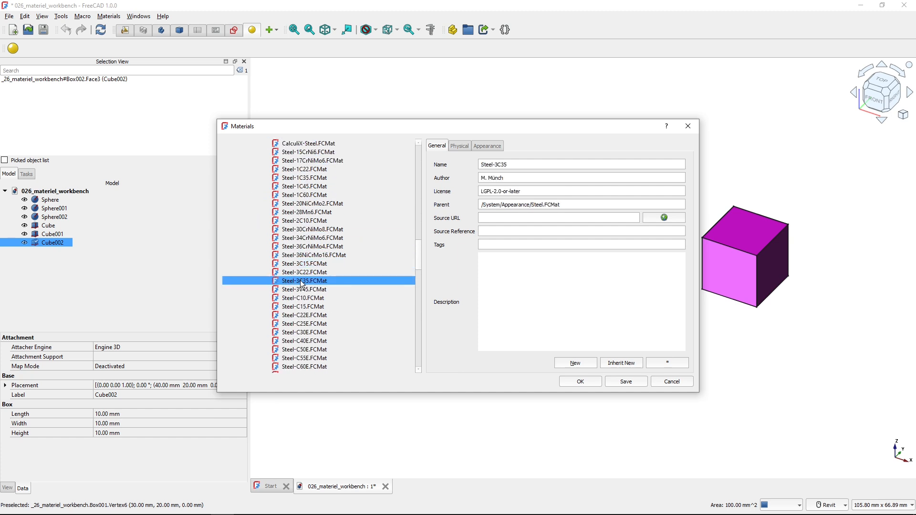
{"action": "left_click", "coordinate": [298, 238]}
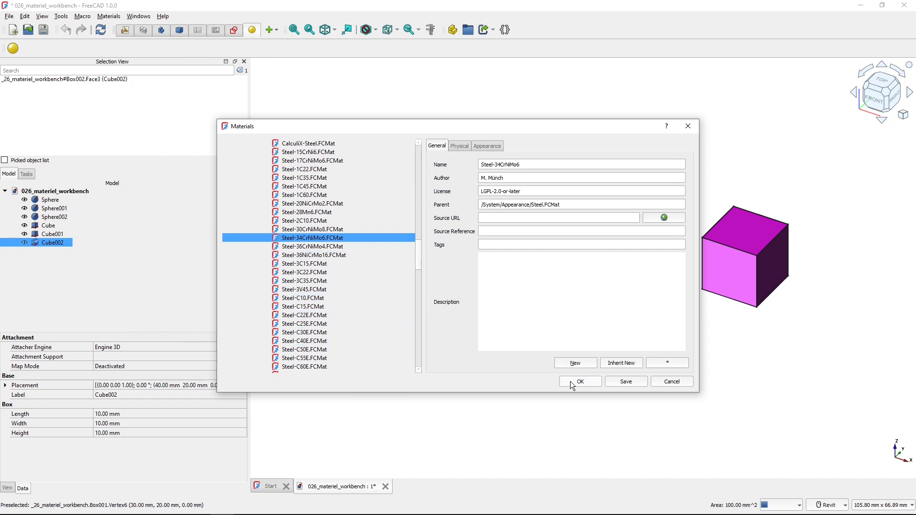
{"action": "left_click", "coordinate": [674, 382]}
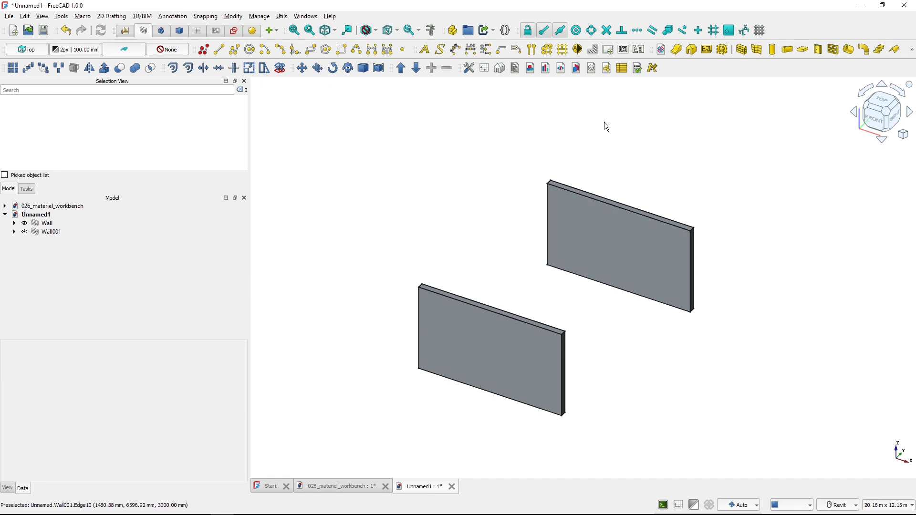
Create a BIM material in the Unnamed1 document from the Wood-Generic preset
{"action": "left_click", "coordinate": [607, 69]}
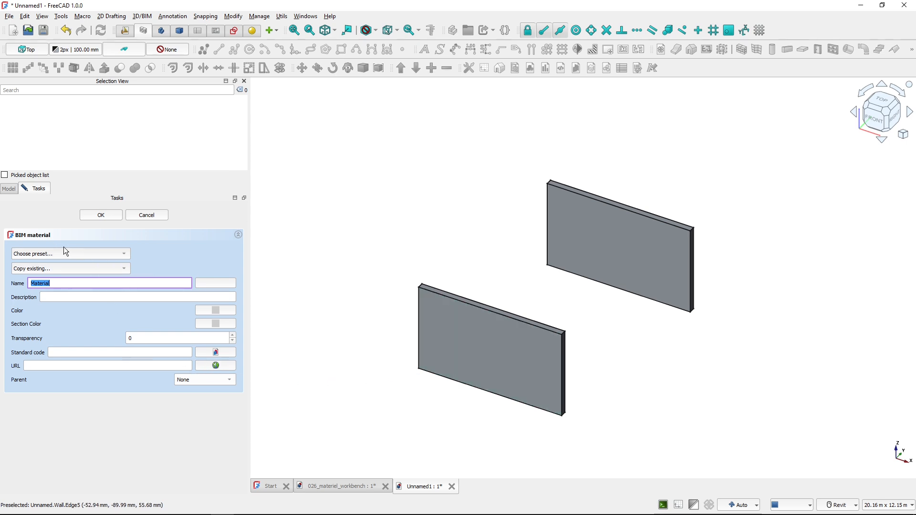
{"action": "left_click", "coordinate": [84, 256]}
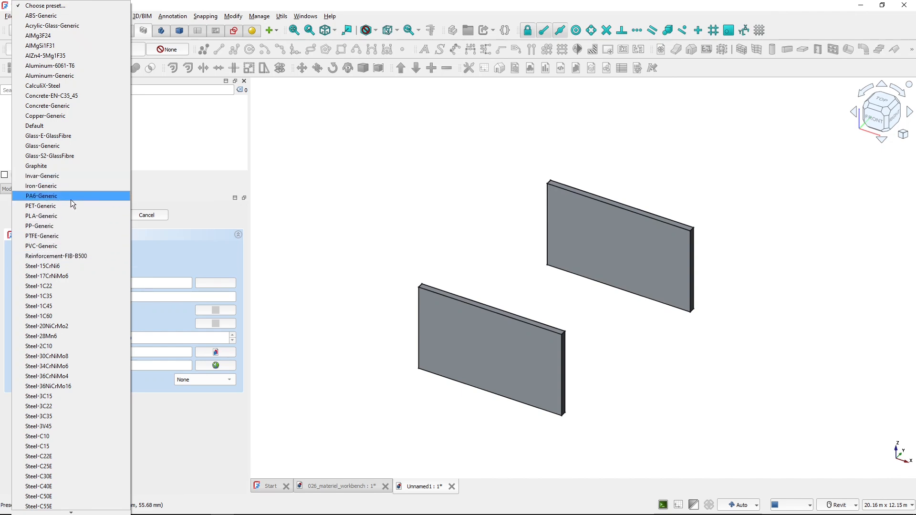
{"action": "scroll", "coordinate": [87, 375], "scroll_direction": "down", "scroll_amount": 10}
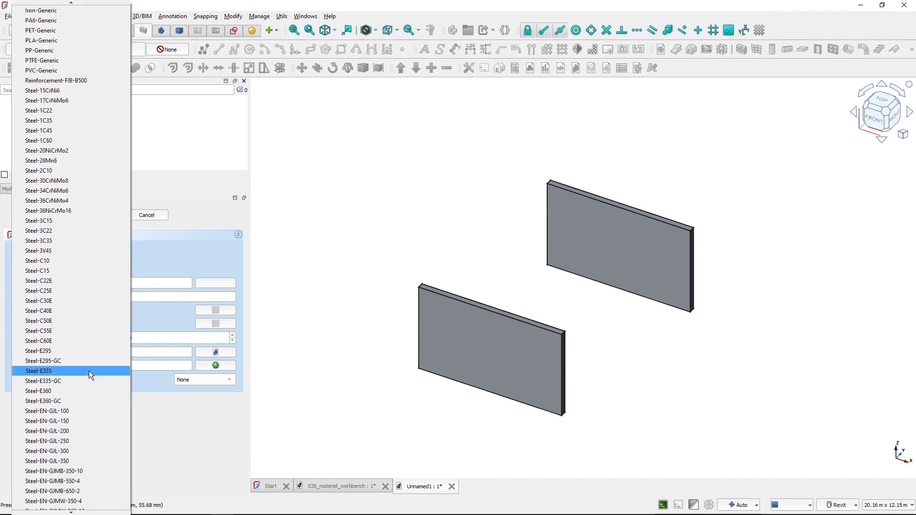
{"action": "scroll", "coordinate": [92, 375], "scroll_direction": "down", "scroll_amount": 14}
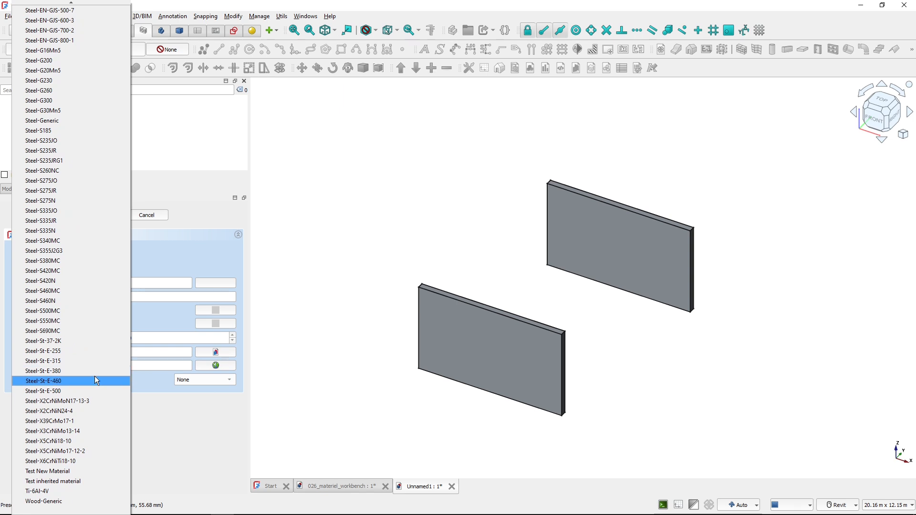
{"action": "left_click", "coordinate": [60, 505]}
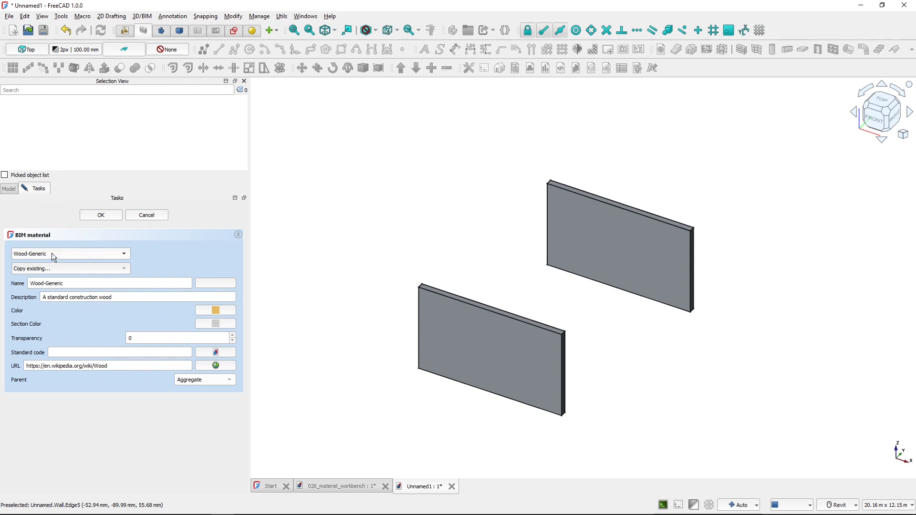
{"action": "left_click", "coordinate": [95, 218]}
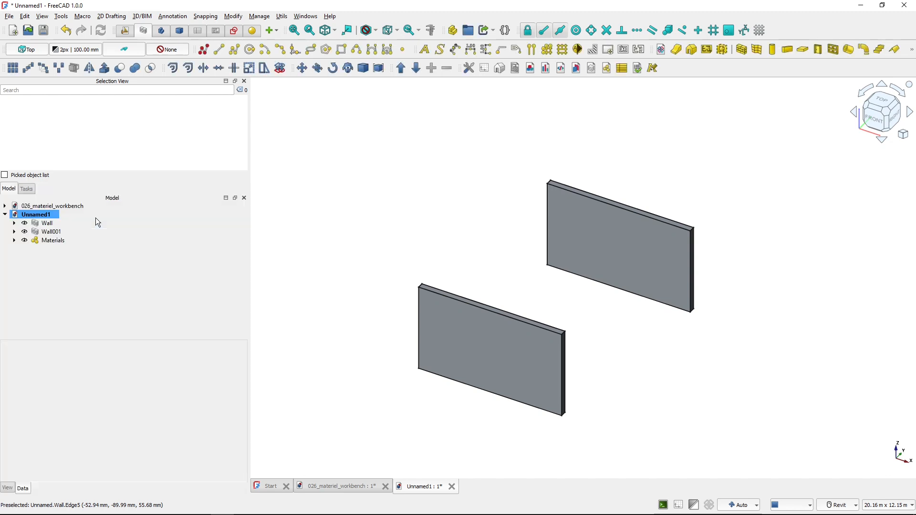
Expand the Materials group in the model tree and check the material and appearance commands offered for the rear wall, Wall001
{"action": "left_click", "coordinate": [14, 240]}
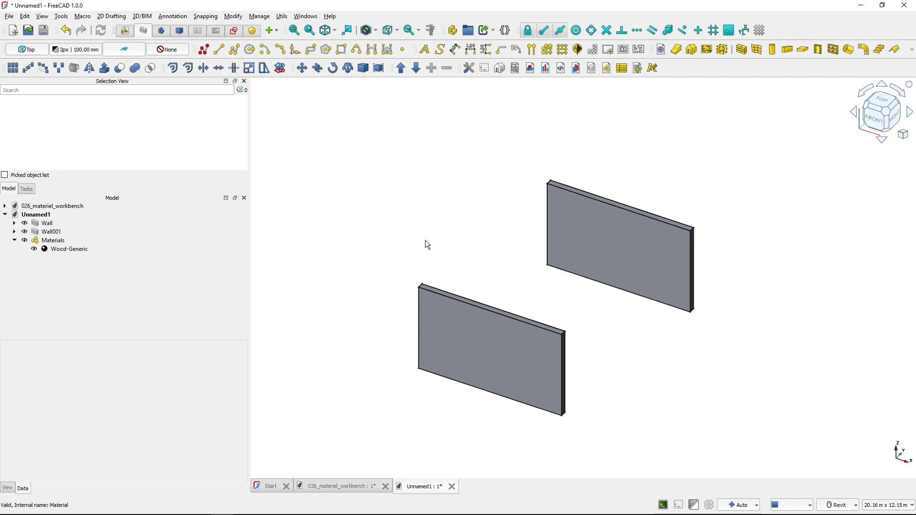
{"action": "left_click", "coordinate": [573, 243]}
{"action": "right_click", "coordinate": [572, 242]}
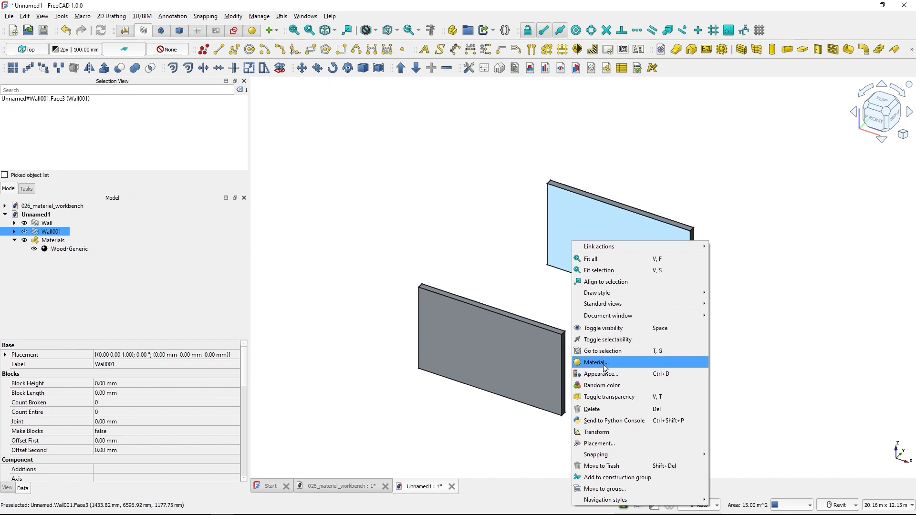
{"action": "left_click", "coordinate": [432, 281]}
{"action": "left_click", "coordinate": [432, 279]}
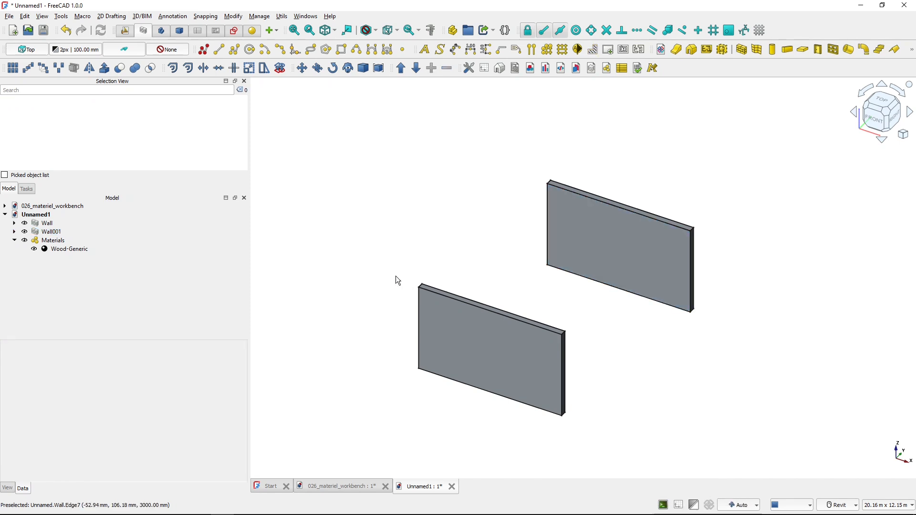
Select the whole rear wall, Wall001, and assign the Wood-Generic BIM material to it
{"action": "left_click", "coordinate": [61, 250]}
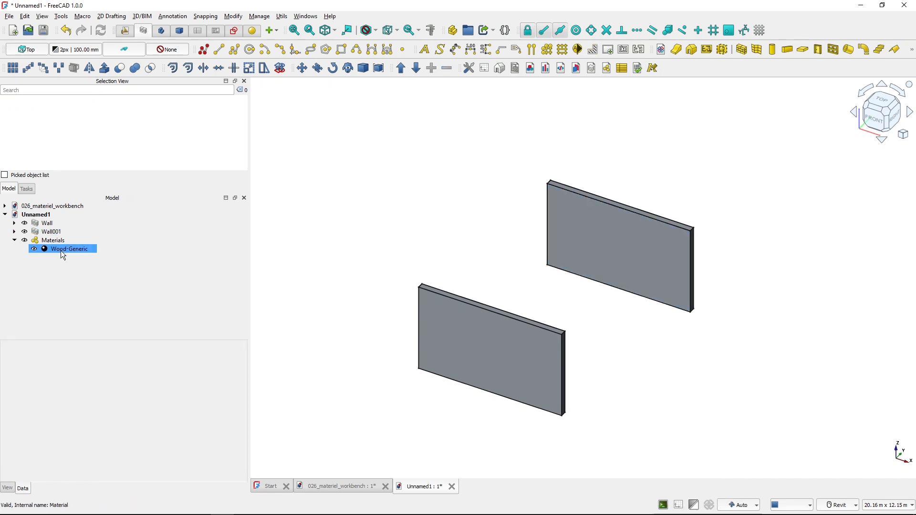
{"action": "left_click", "coordinate": [641, 249]}
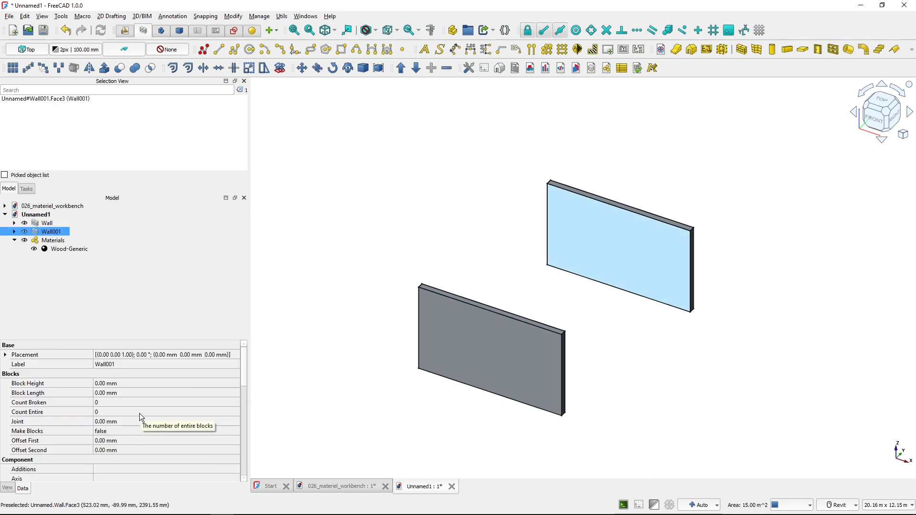
{"action": "key", "text": "ctrl"}
{"action": "left_click", "coordinate": [572, 205]}
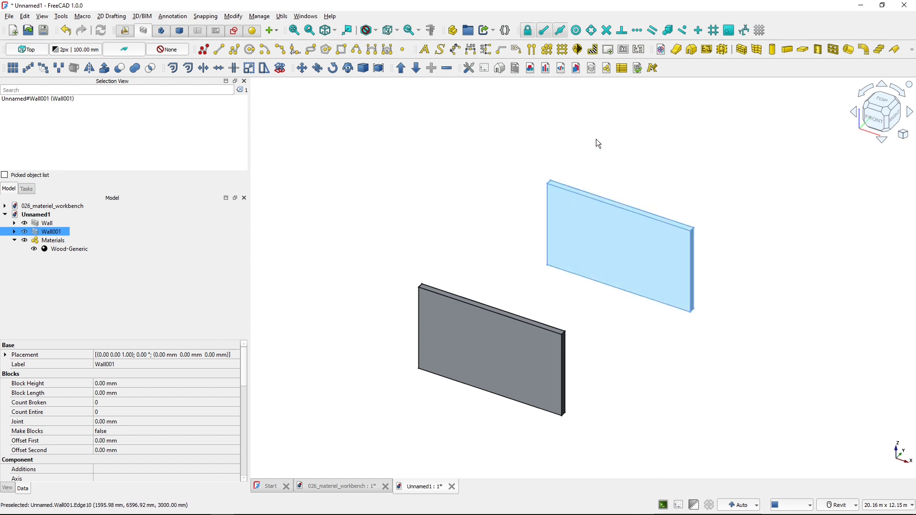
{"action": "left_click", "coordinate": [607, 69]}
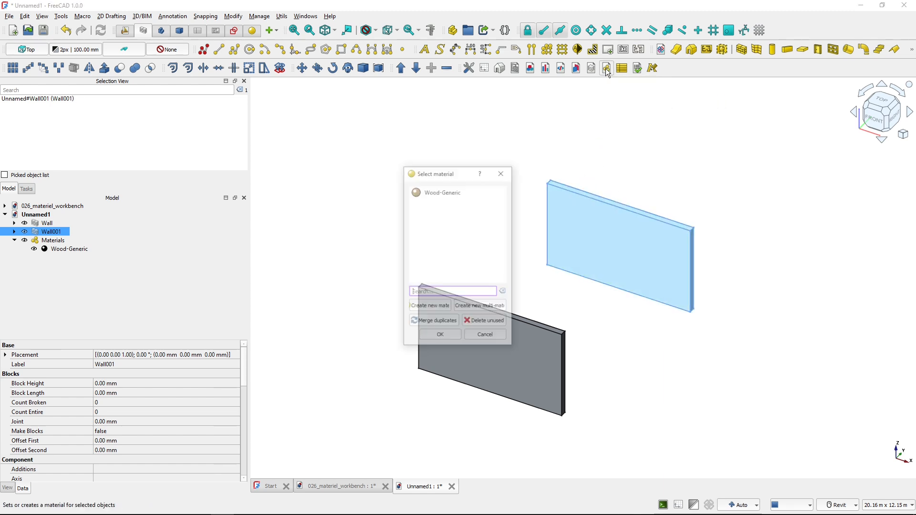
{"action": "left_click", "coordinate": [446, 195]}
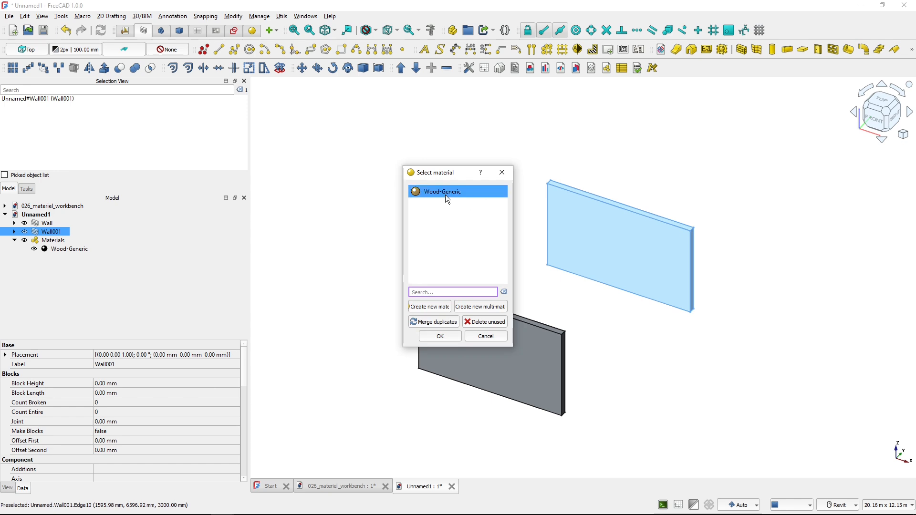
{"action": "left_click", "coordinate": [440, 337]}
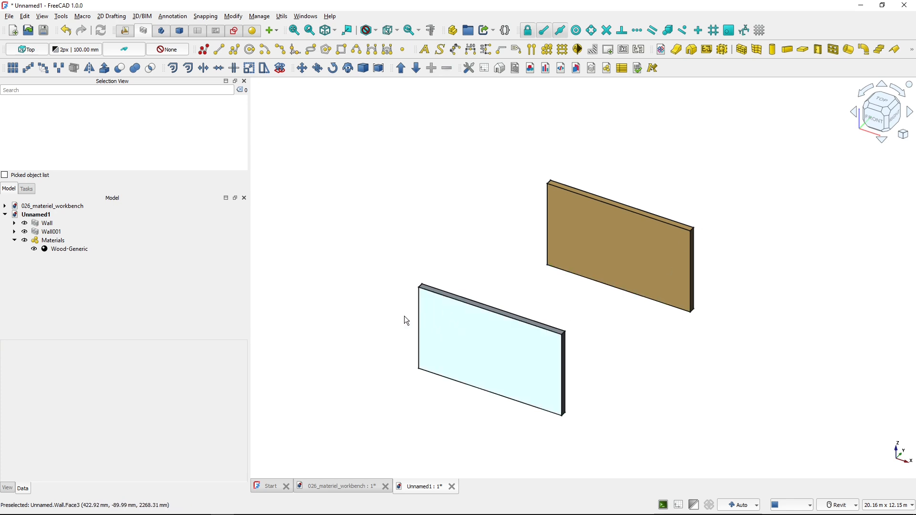
Look at the Material workbench and return to the BIM workbench
{"action": "left_click", "coordinate": [253, 31]}
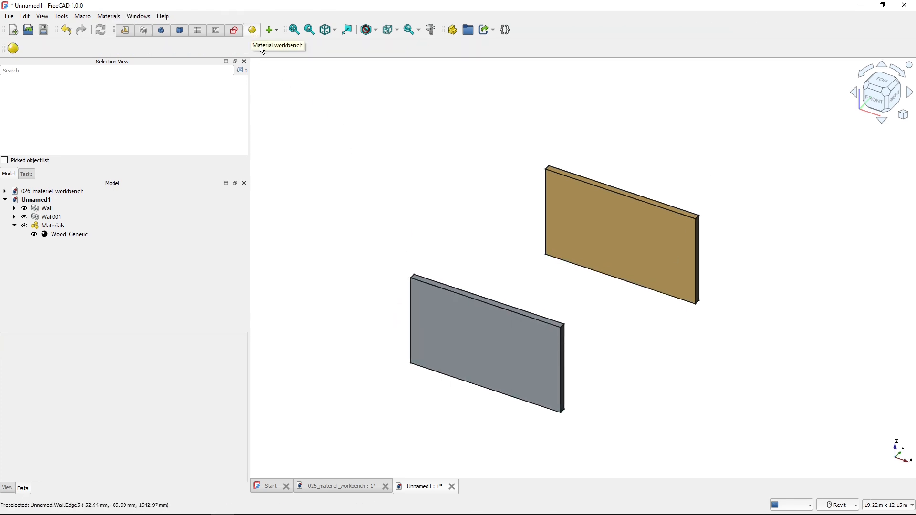
{"action": "left_click", "coordinate": [141, 31]}
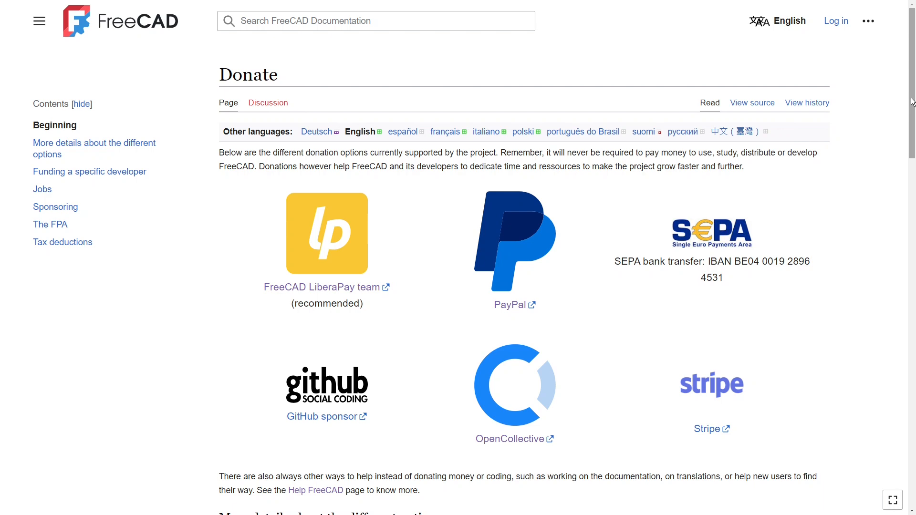
Switch to the FreeCAD documentation's Donate page and read down to the tax deductions section
{"action": "left_click_drag", "start_coordinate": [913, 102], "coordinate": [913, 439]}
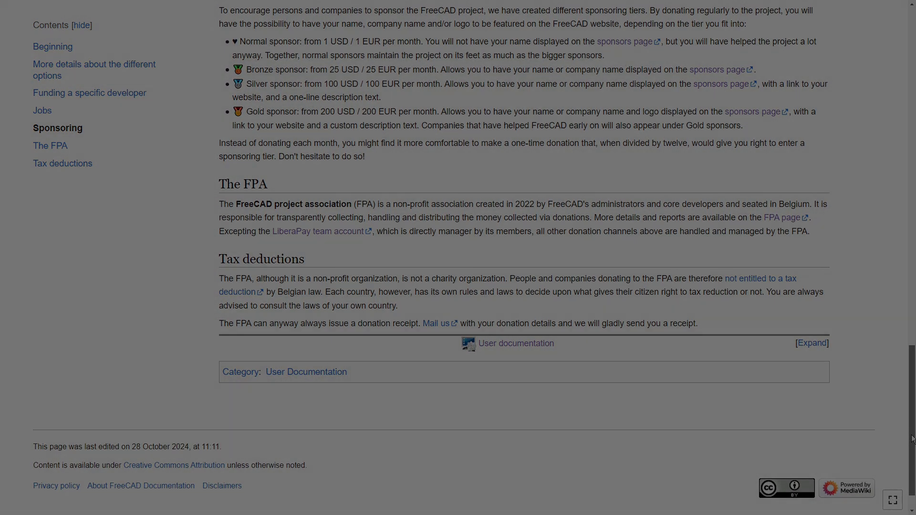